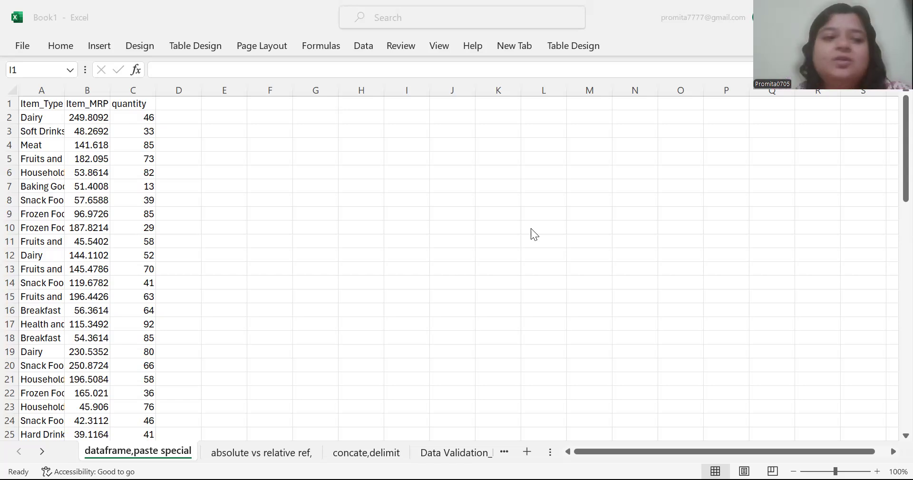
Examine the Item_Type, Item_MRP and quantity column headers in row 1
click(37, 105)
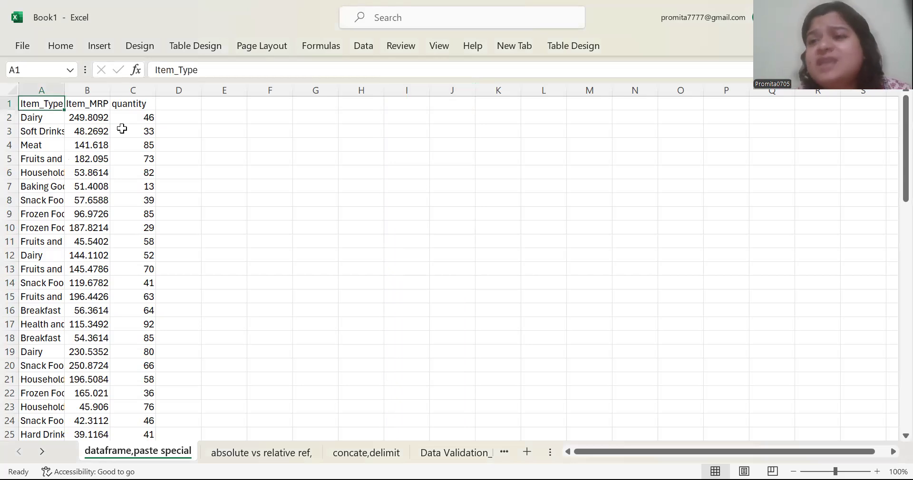
key(Right)
key(Left)
key(Right)
key(Right)
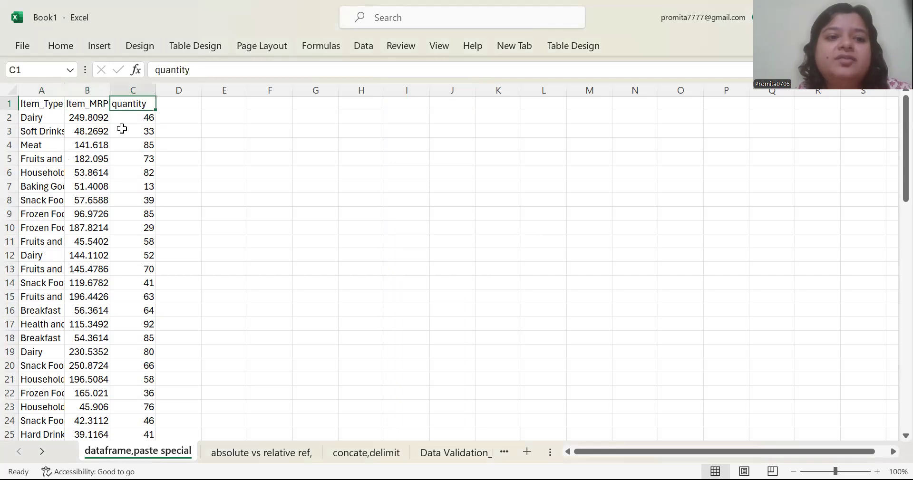
key(Left)
key(Left)
key(Right)
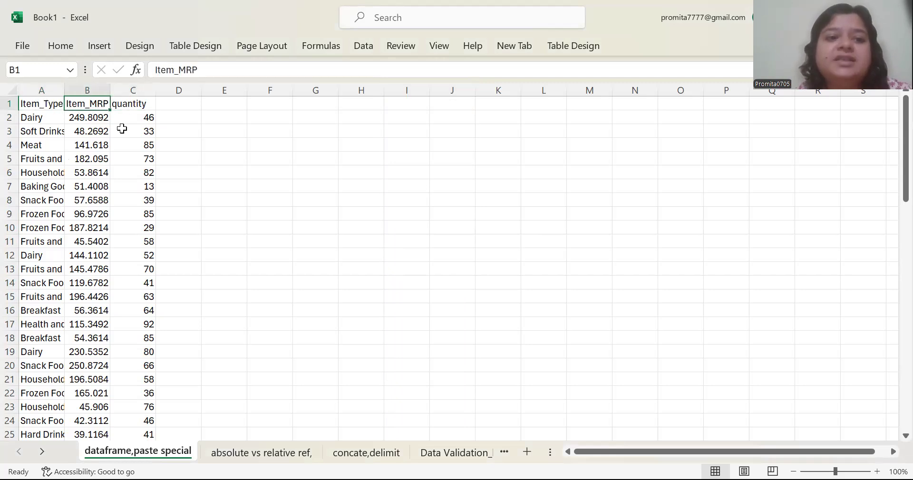
key(Left)
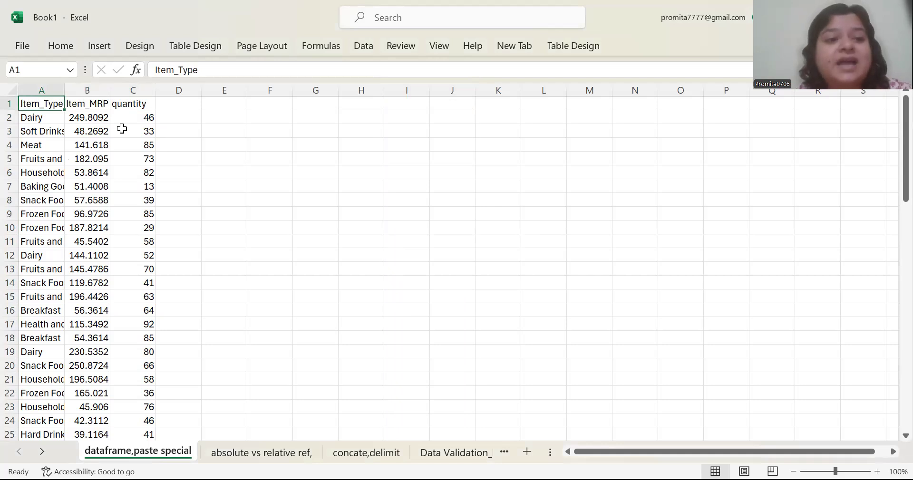
key(Right)
key(Right)
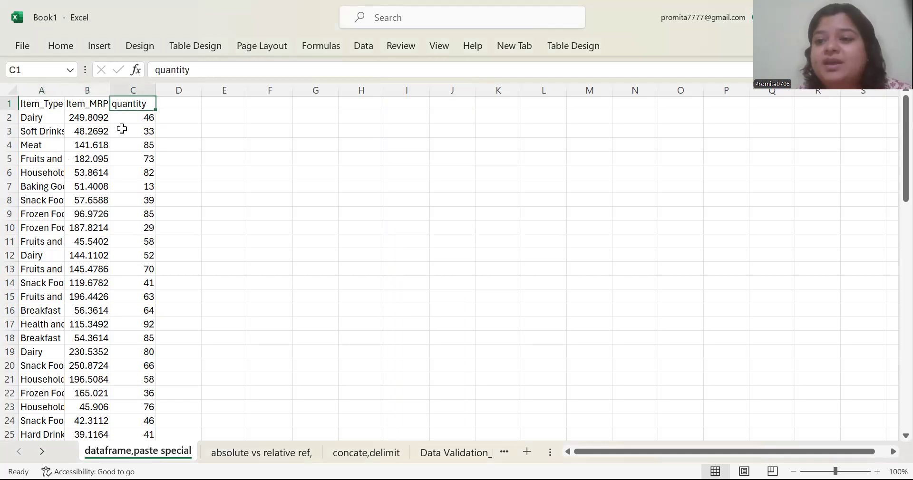
Look through the product categories listed in the Item_Type column
key(Left)
key(Left)
key(Down)
key(Down)
key(Down)
key(Down)
key(Down)
key(Down)
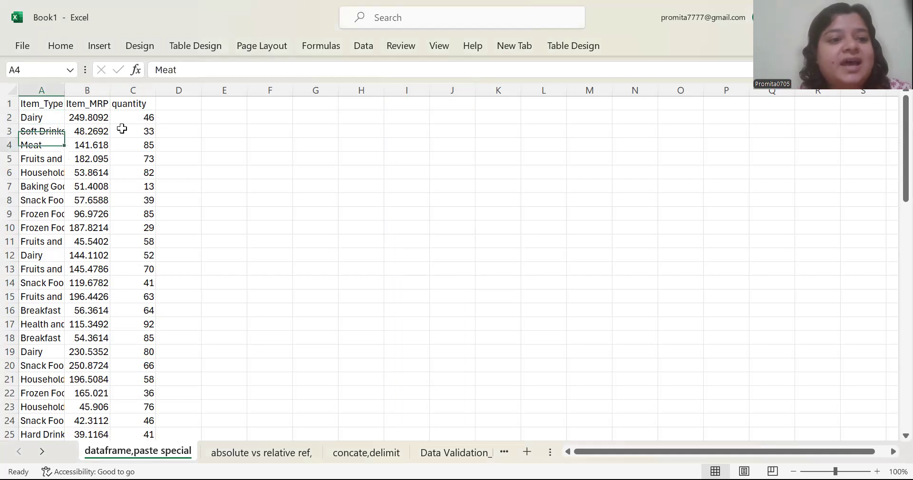
key(Down)
key(Down)
key(Down)
key(Down)
key(Down)
key(Down)
key(Down)
key(Down)
key(Down)
key(Down)
key(Down)
key(Down)
key(Down)
key(Down)
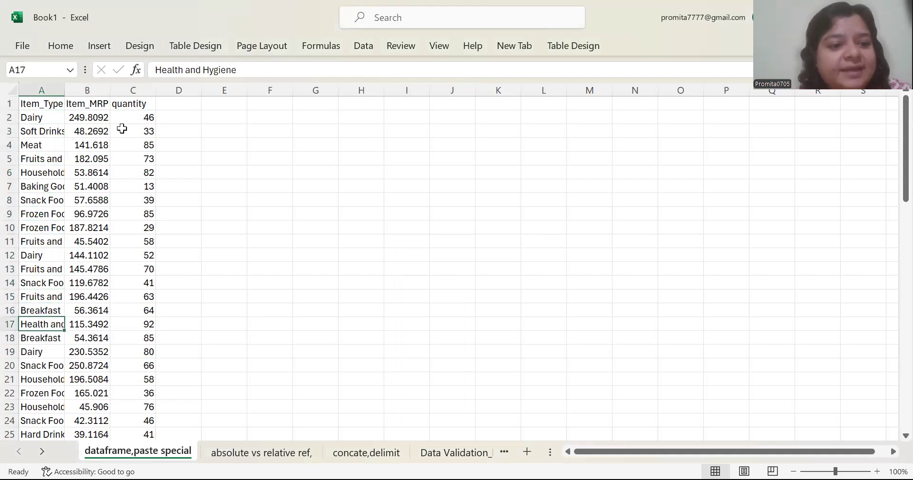
key(Down)
key(Down)
key(Up)
key(Up)
key(Up)
key(Up)
key(Up)
key(Up)
key(Up)
key(Up)
key(Up)
key(Up)
key(Up)
key(Up)
key(Up)
key(Up)
key(Up)
key(Up)
key(Up)
key(Up)
key(Up)
key(Up)
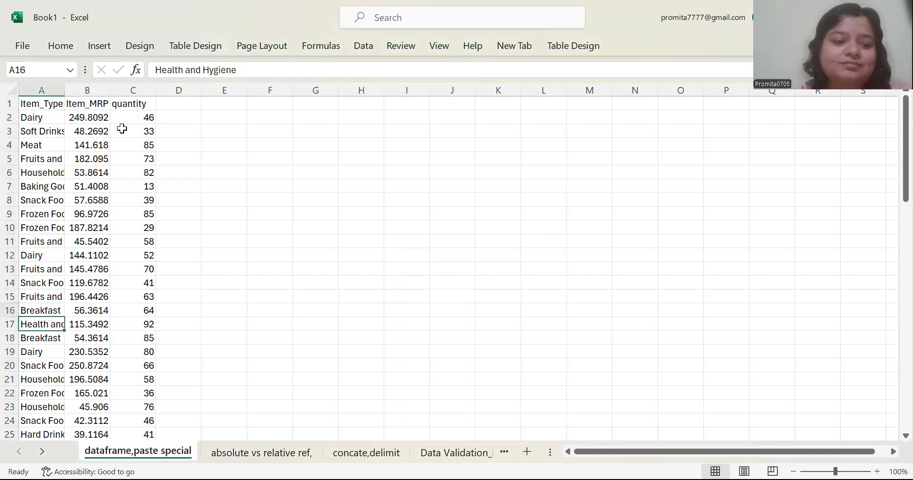
key(Down)
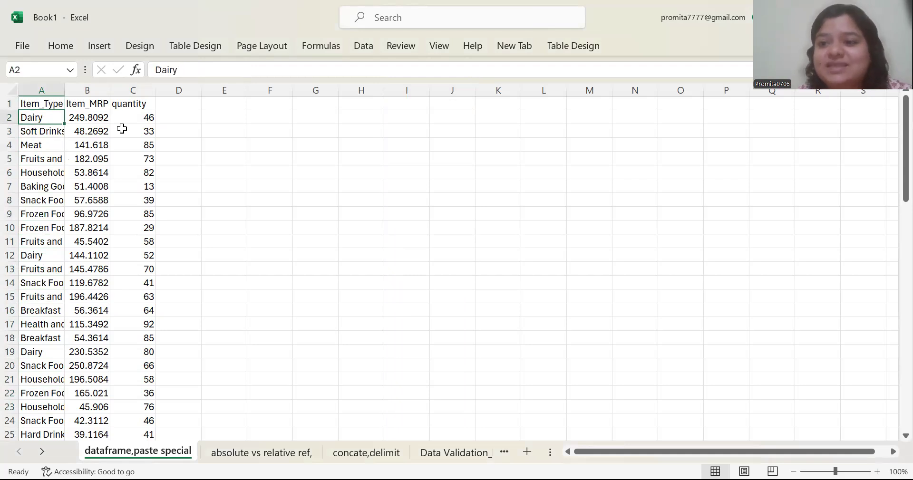
key(Down)
key(Down)
key(Down)
key(Down)
key(Down)
key(Down)
key(Down)
key(Down)
key(Down)
key(Down)
key(Down)
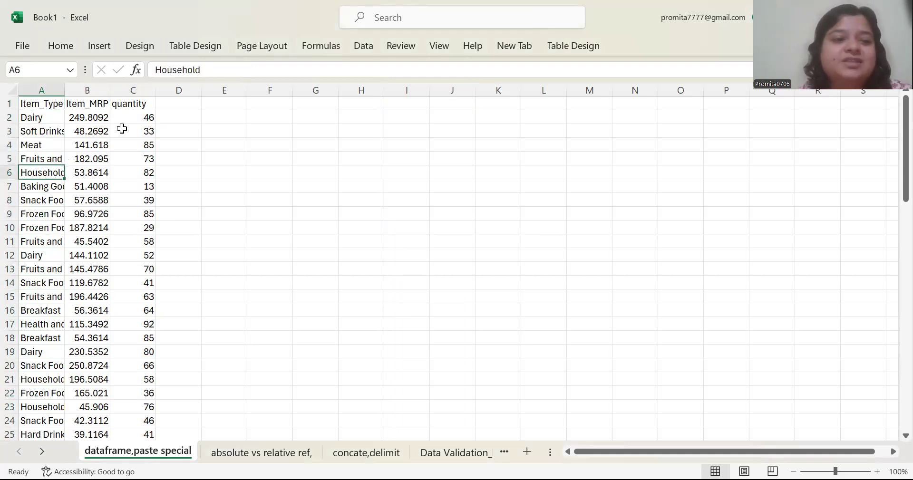
key(Down)
key(Down)
key(Down)
key(Down)
key(Up)
key(Up)
key(Up)
key(Up)
key(Up)
key(Up)
key(Up)
key(Up)
key(Up)
key(Up)
key(Up)
key(Up)
key(Up)
key(Up)
key(Up)
key(Up)
Review the Item_MRP and quantity headers and the empty column beside them
key(Right)
key(Right)
key(Left)
key(Left)
key(Right)
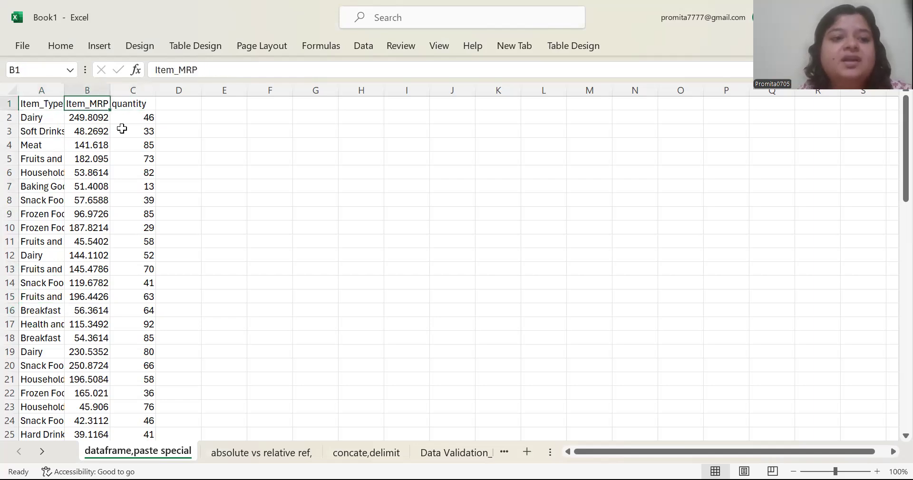
key(Right)
key(Right)
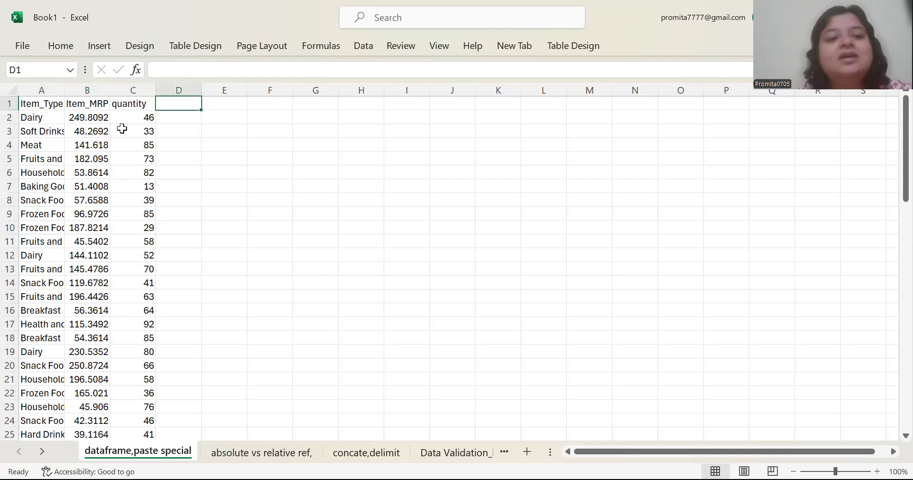
key(Left)
key(Left)
key(Right)
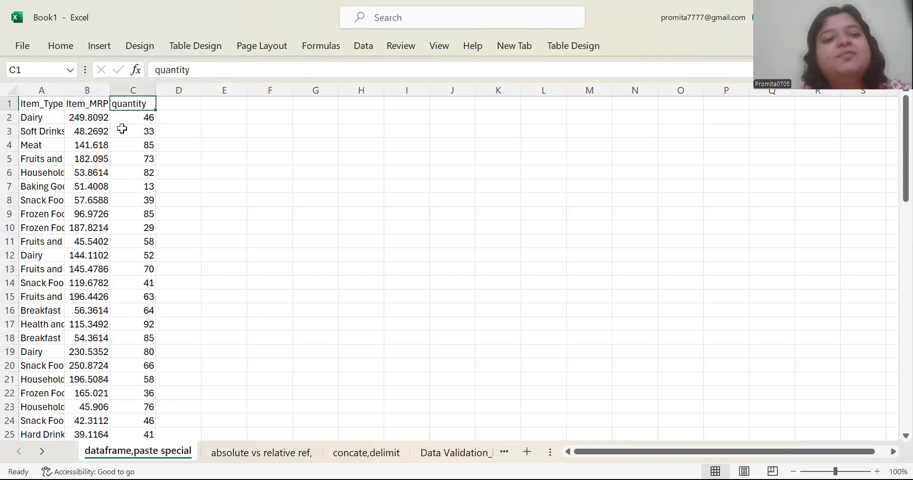
Enter the header "revenue" in cell D1
key(Right)
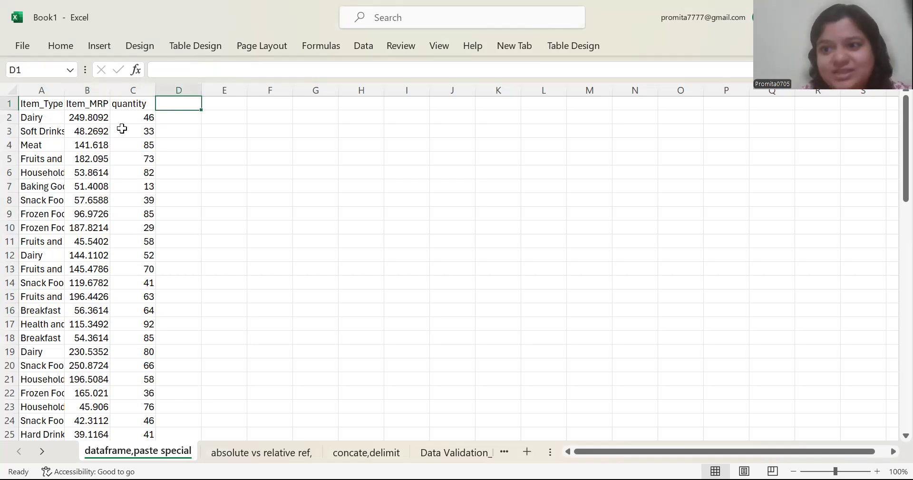
text(revenue)
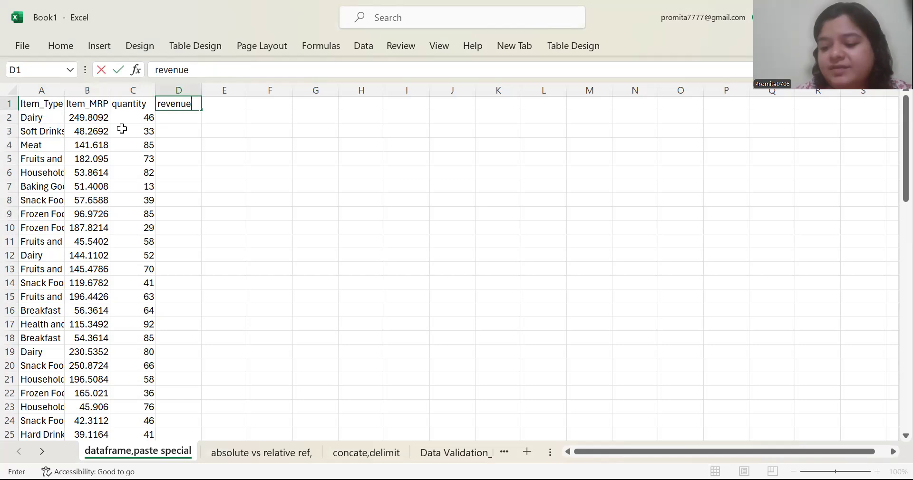
key(Return)
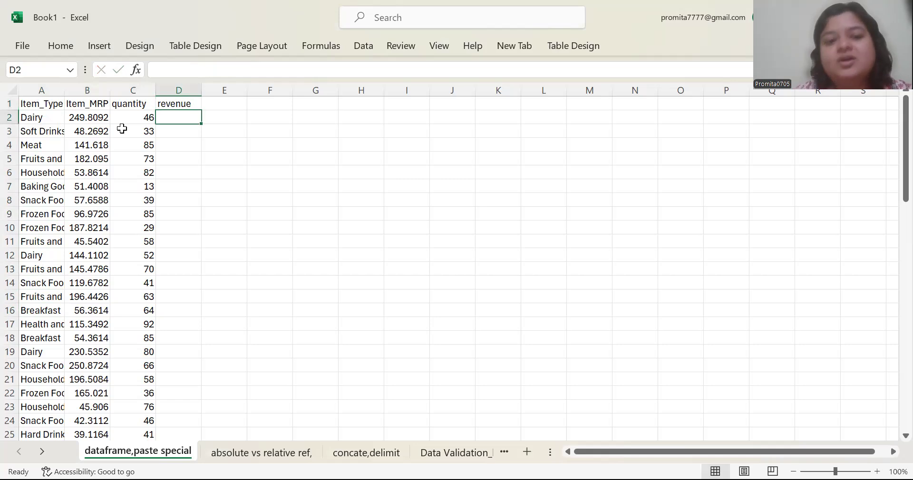
Enter the formula =B2*C2 in cell D2 to multiply Item_MRP by quantity
text(=)
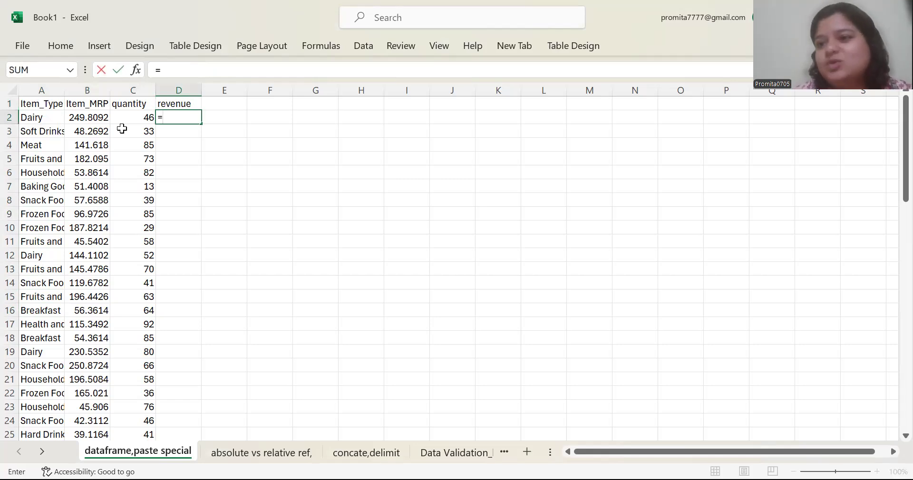
key(BackSpace)
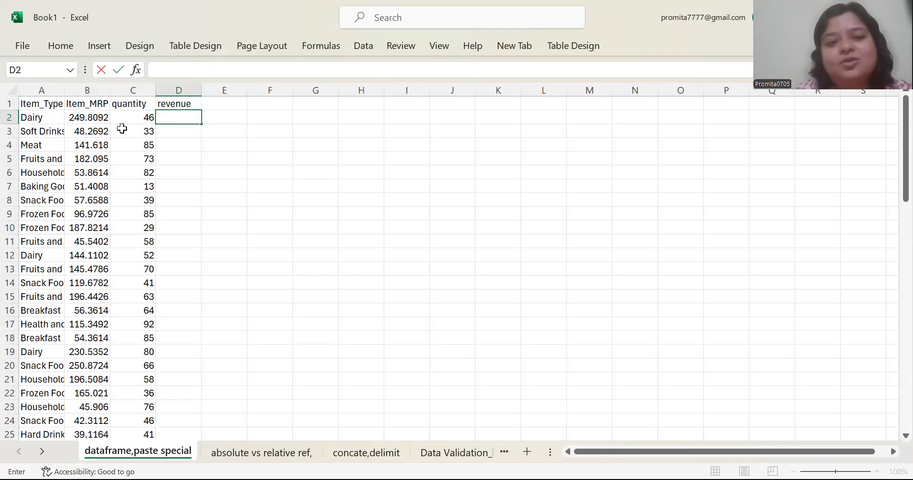
text(=)
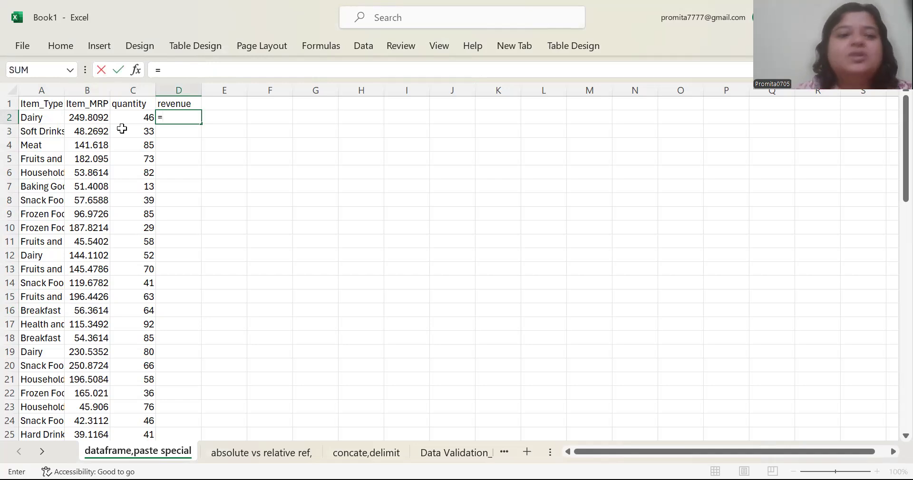
click(78, 115)
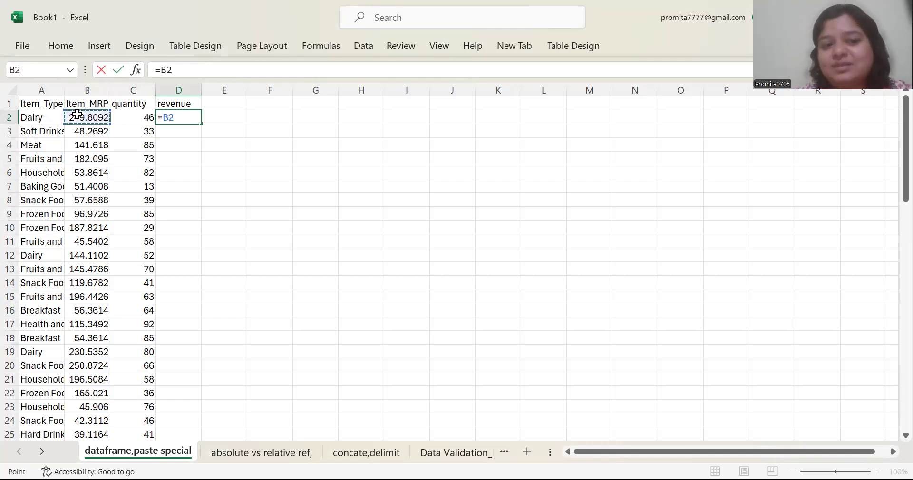
text(*)
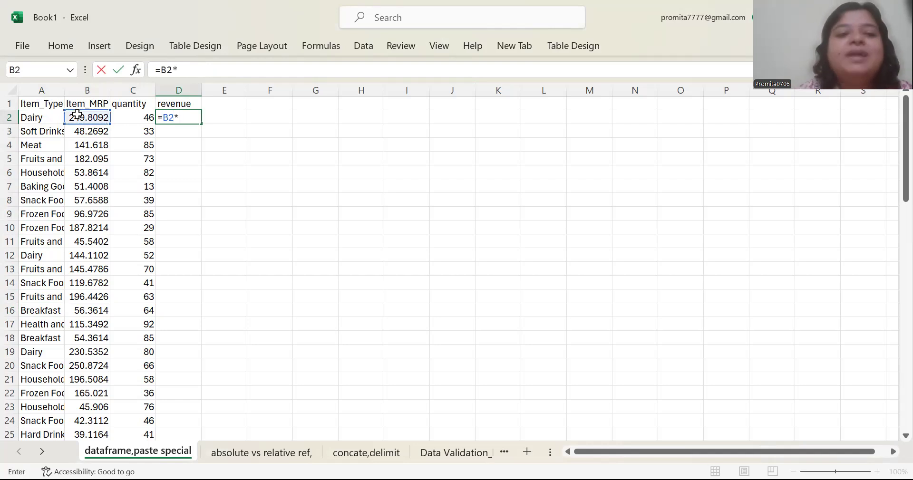
click(129, 122)
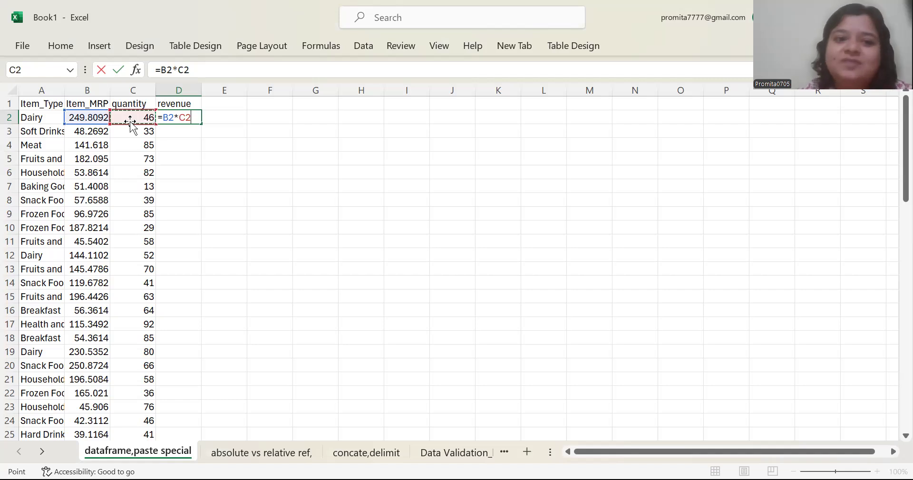
key(Return)
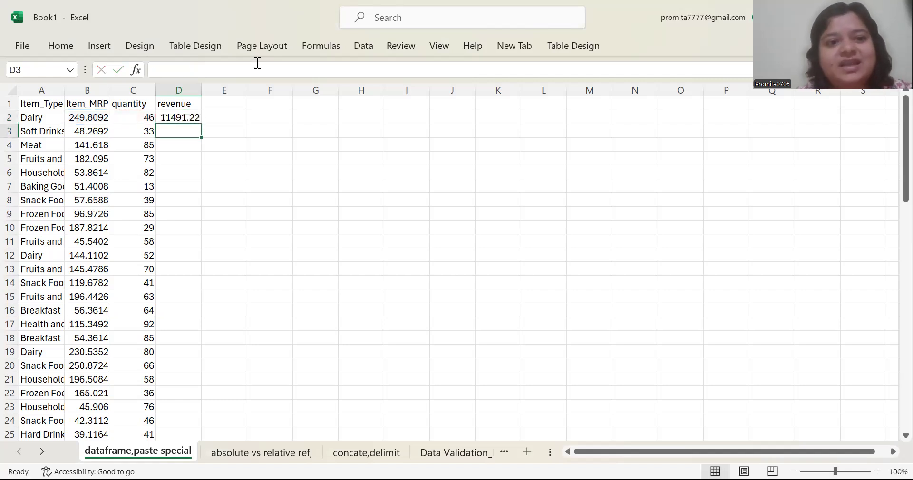
Fill the revenue formula from D2 down to D75
click(163, 116)
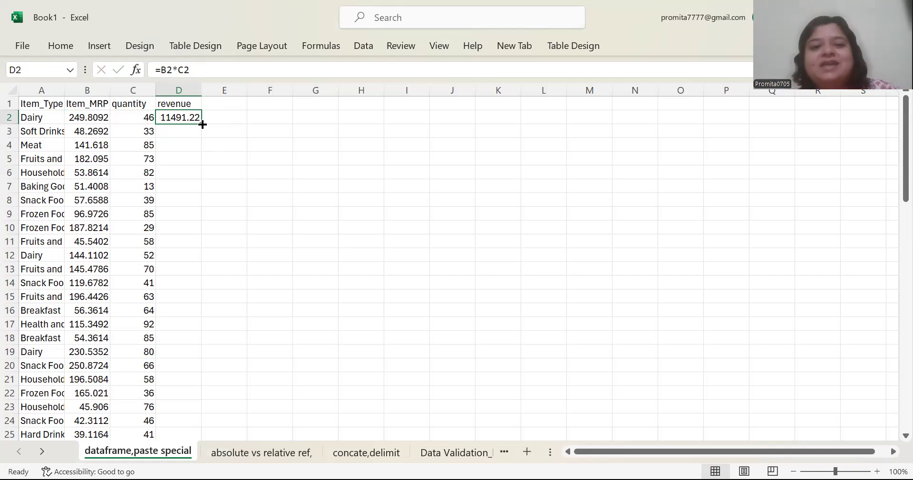
mouse_move(203, 125)
mouse_down()
mouse_move(202, 438)
mouse_move(195, 423)
mouse_up()
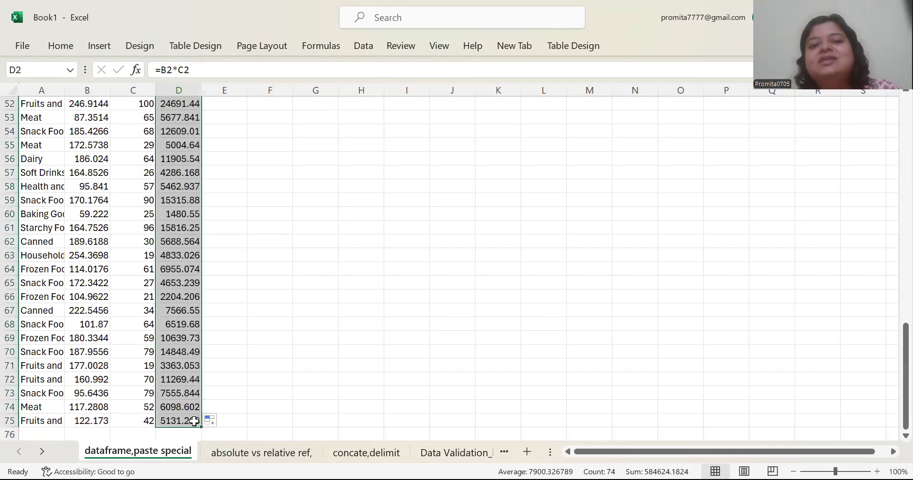
click(905, 118)
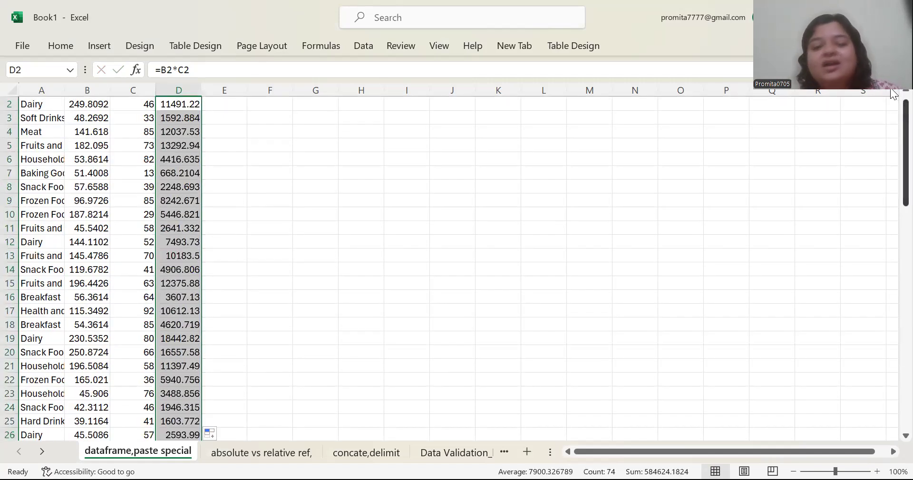
scroll(241, 100, up, 1)
Enter the formula =D2/B2 in cell E2 to divide revenue by Item_MRP, and fill it down to E75
click(223, 118)
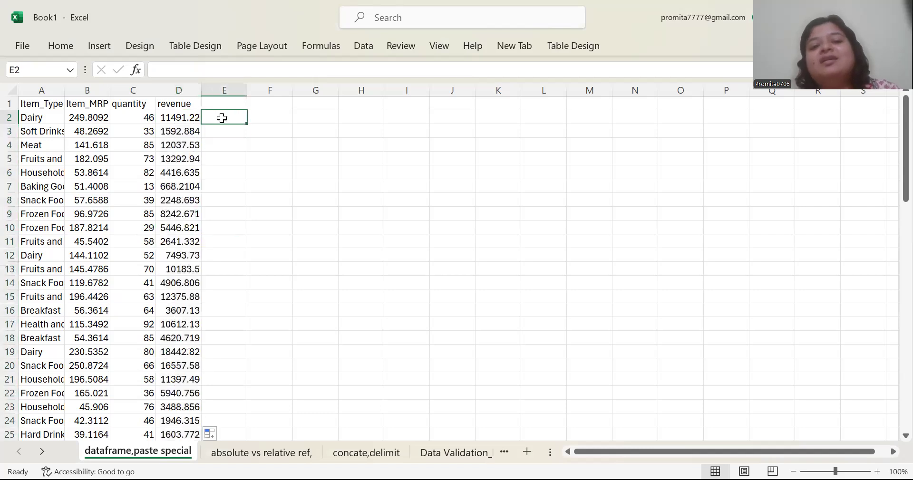
text(=)
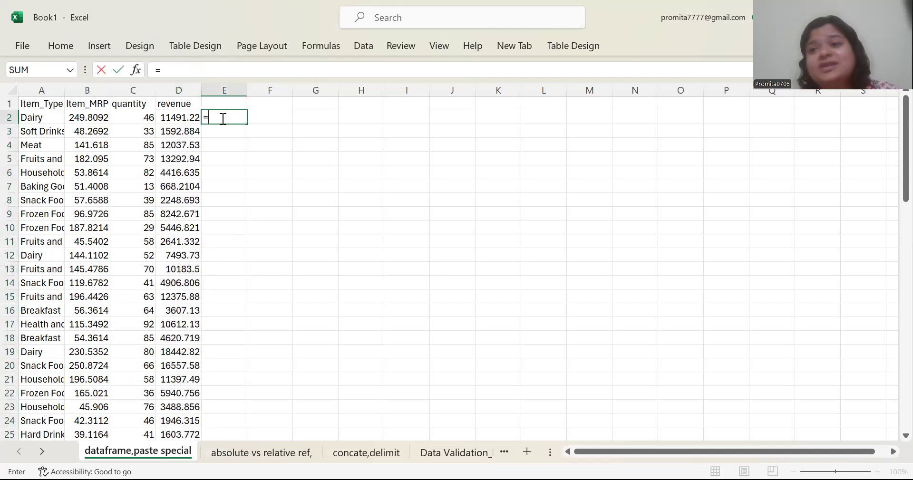
click(178, 119)
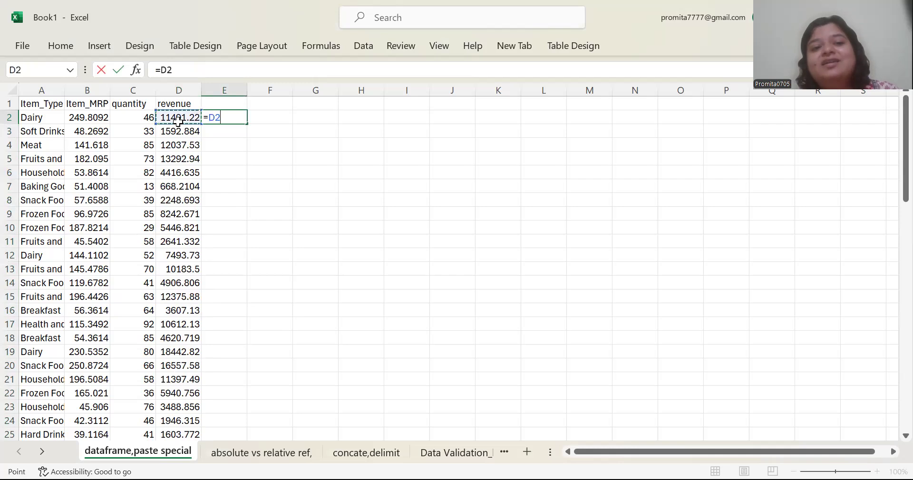
text(/)
click(91, 114)
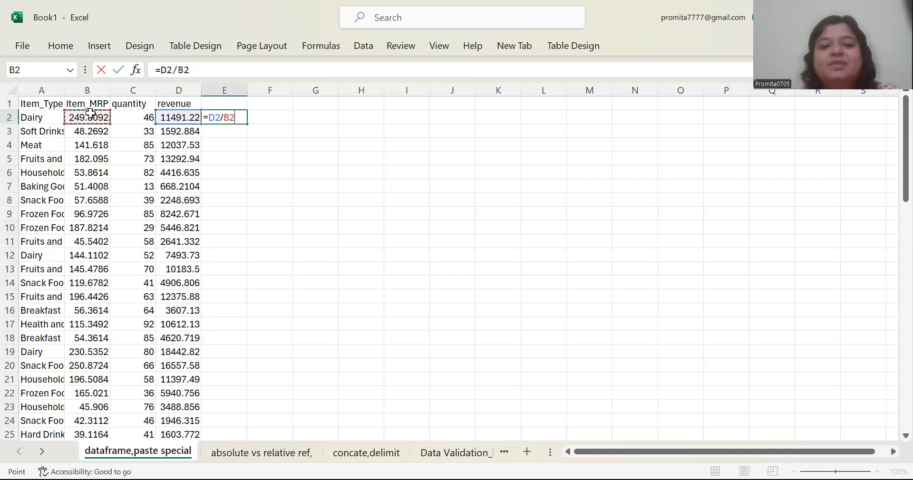
key(Return)
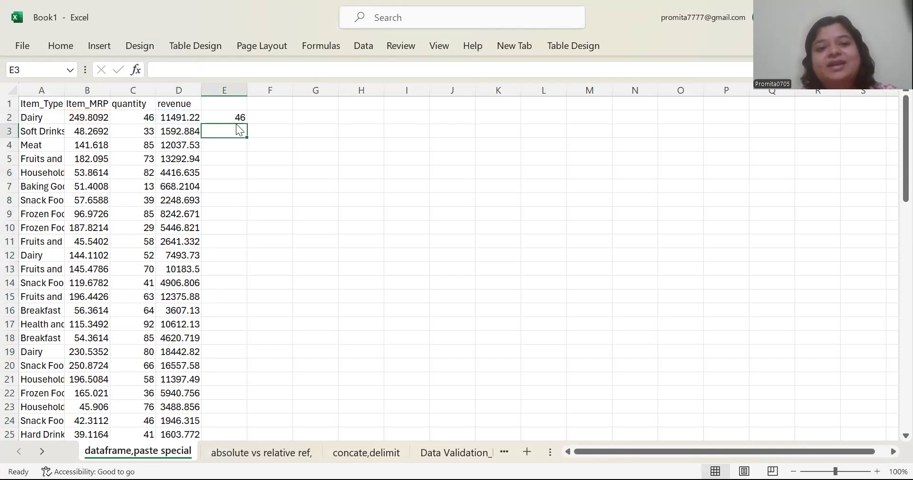
drag(239, 115, 223, 340)
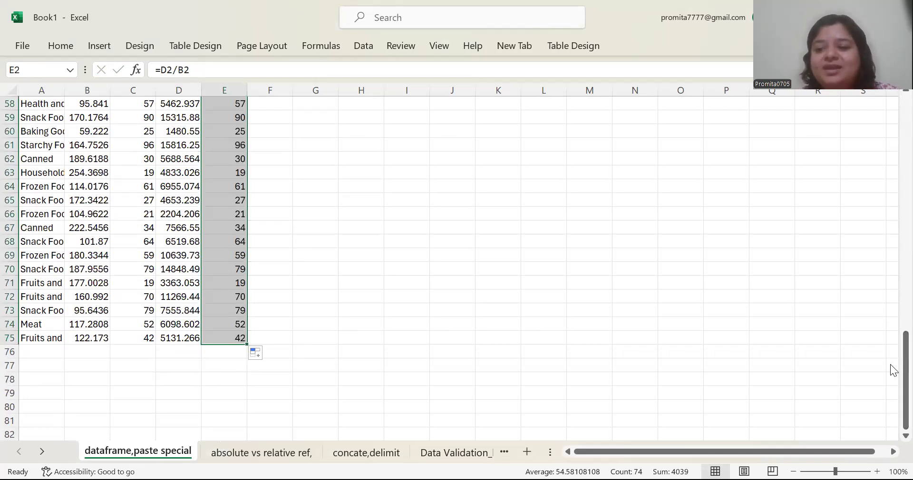
drag(890, 364, 891, 94)
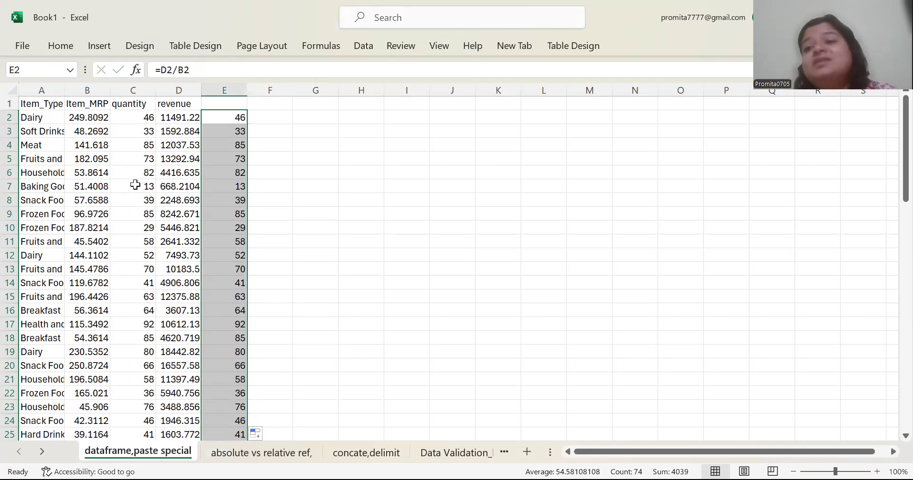
click(49, 173)
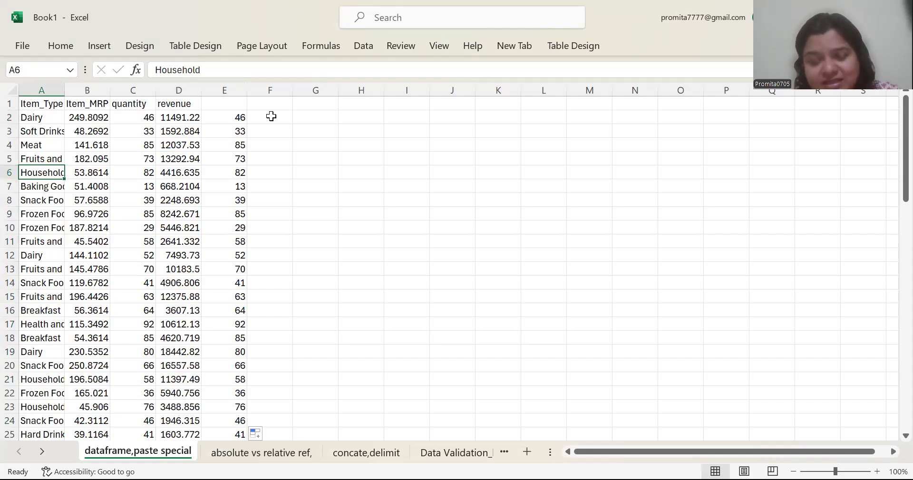
click(536, 170)
click(113, 190)
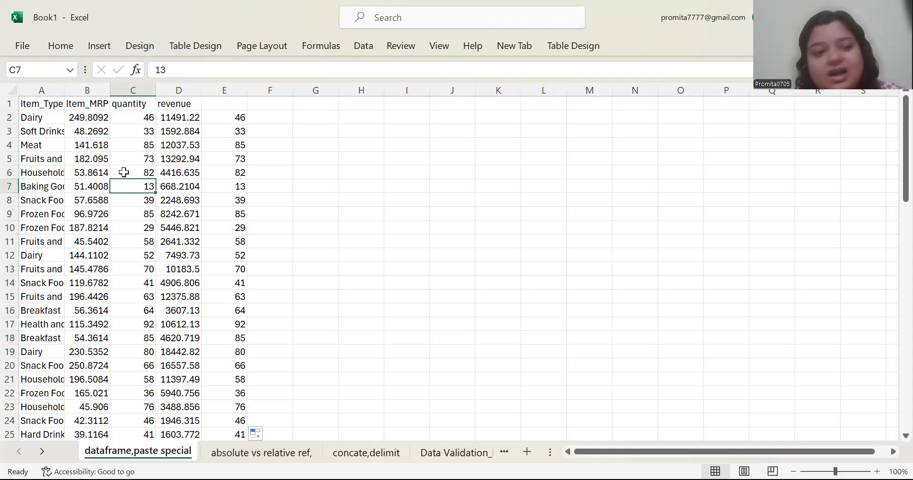
Select the whole item sales table, A1:E75, and copy it
click(42, 101)
mouse_move(42, 101)
mouse_down()
mouse_move(133, 132)
mouse_move(191, 211)
mouse_move(35, 116)
mouse_move(51, 107)
mouse_up()
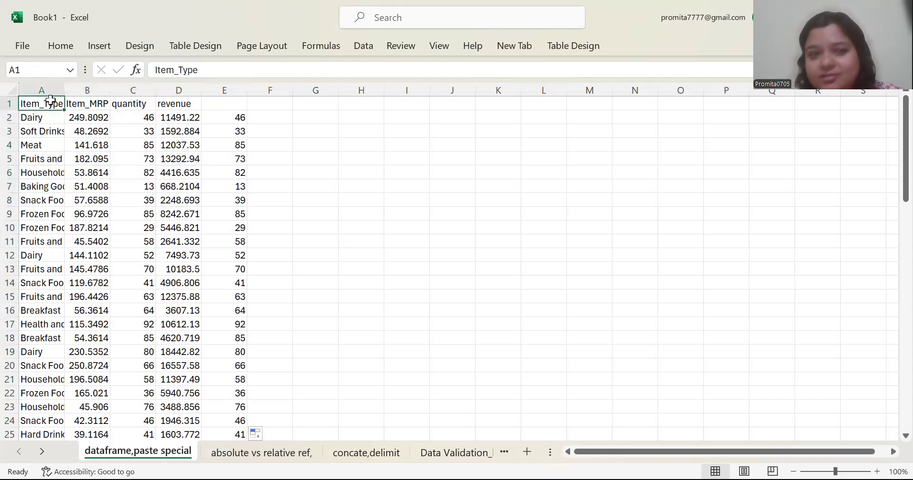
drag(46, 99, 225, 408)
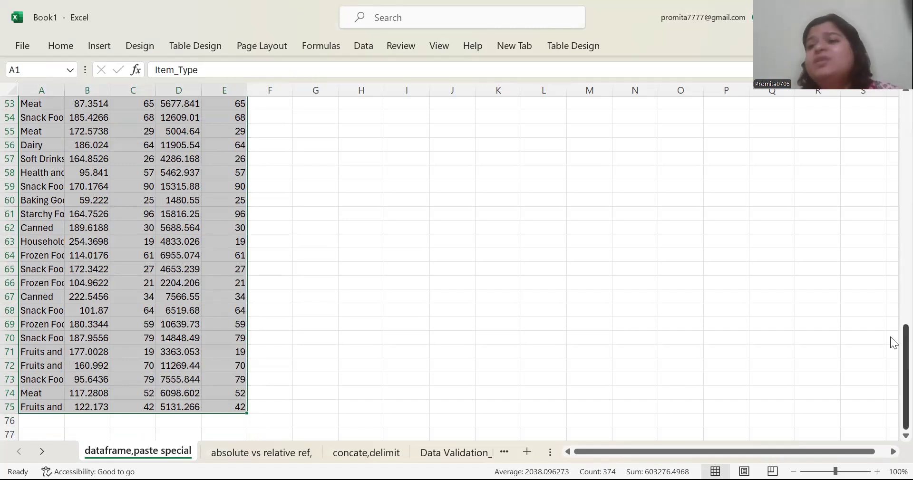
drag(893, 343, 893, 102)
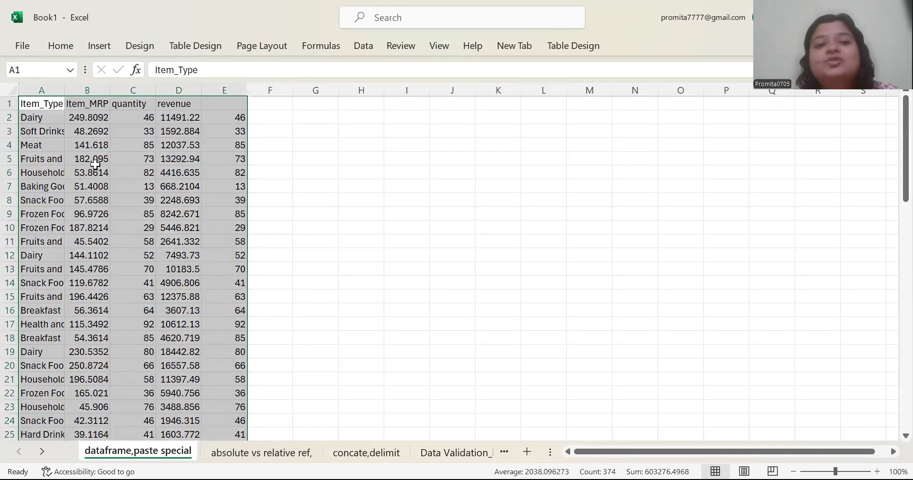
click(84, 148)
click(77, 244)
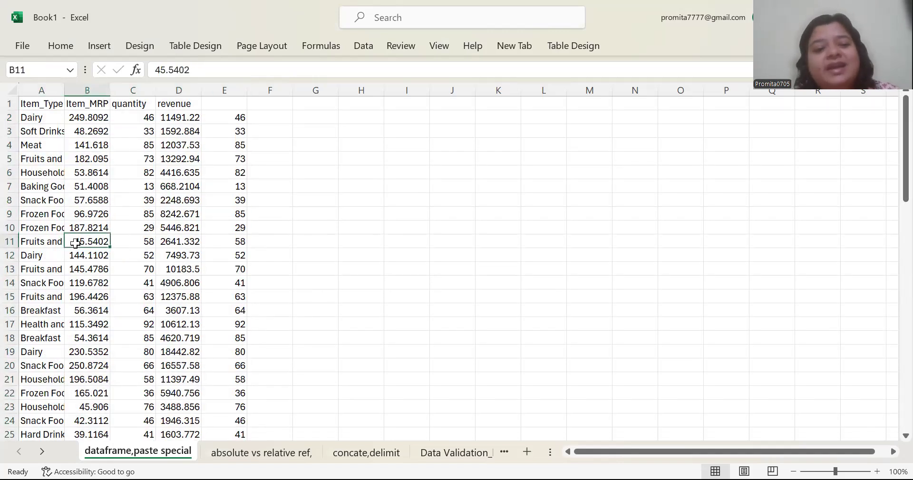
click(62, 166)
key(ctrl+a)
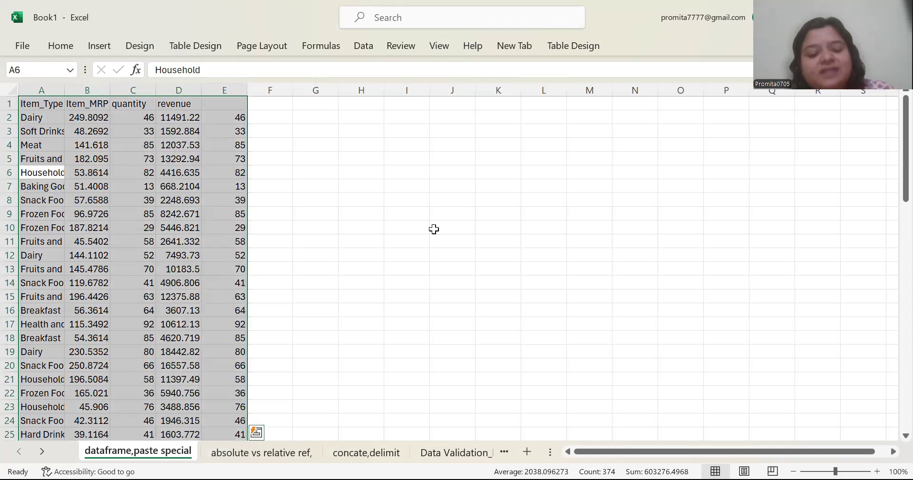
key(ctrl+c)
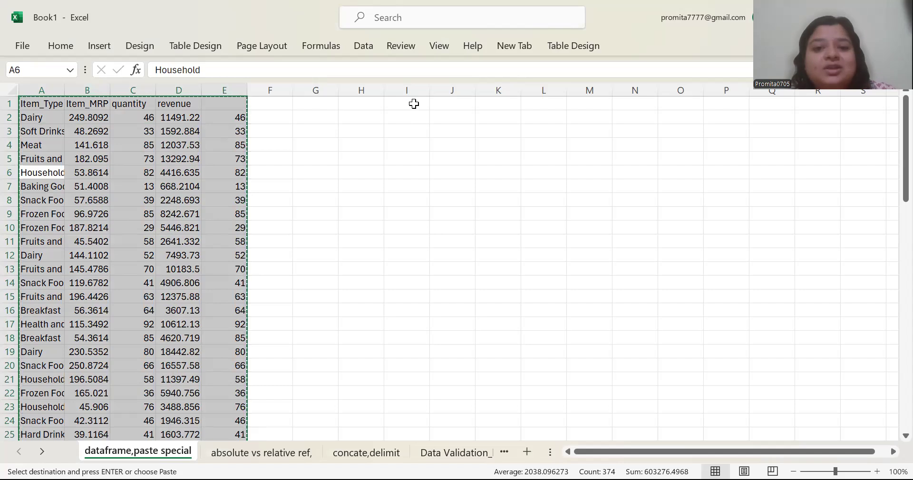
Try an ordinary paste of the copied table at cell I1 beside the original, and undo it
click(412, 105)
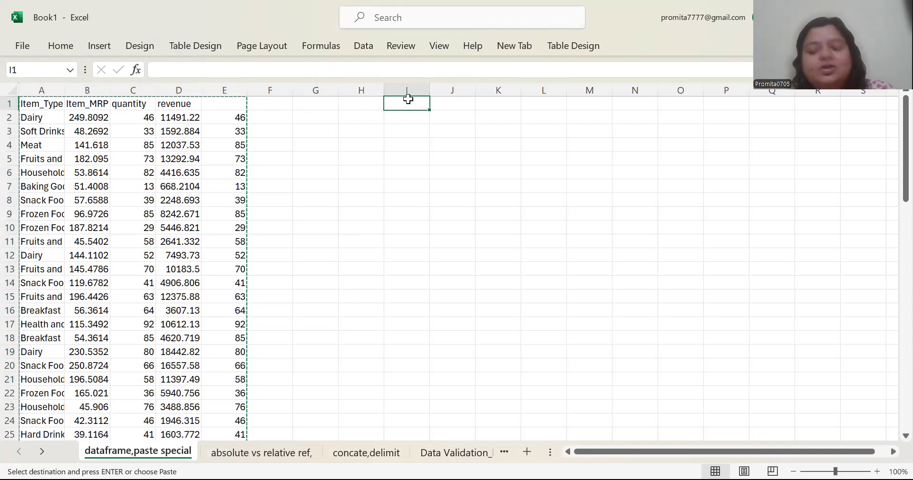
key(ctrl+v)
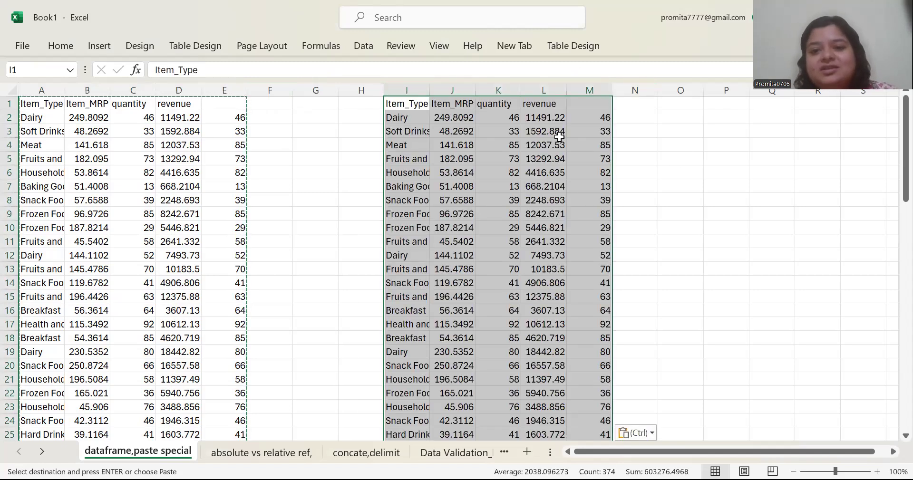
click(560, 137)
click(413, 160)
click(589, 159)
click(510, 168)
click(590, 134)
click(464, 163)
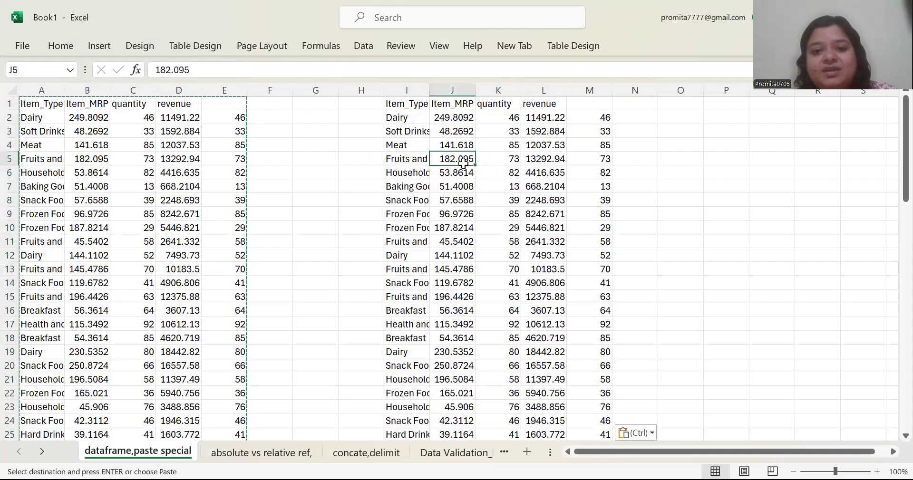
click(396, 131)
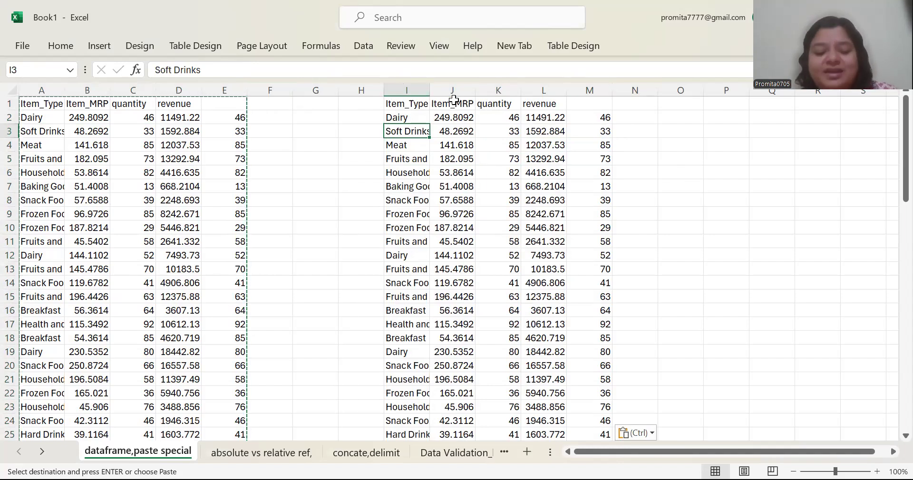
key(ctrl+z)
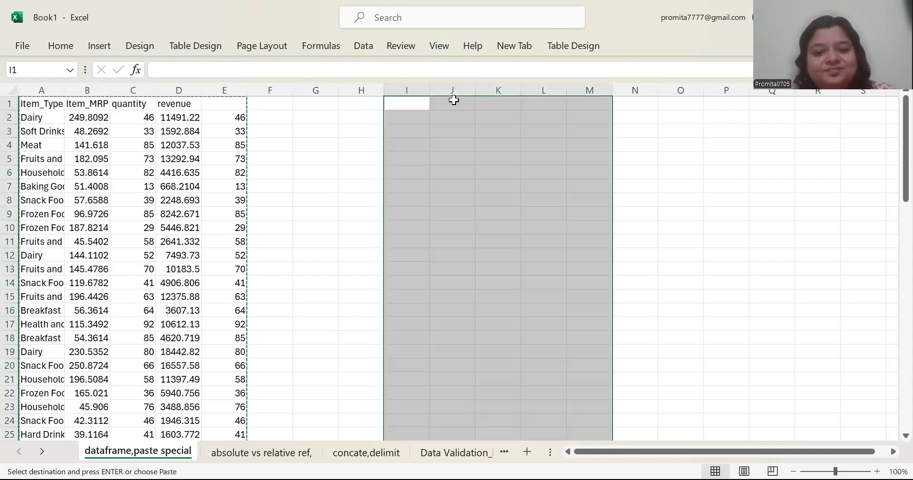
Insert a new worksheet before the "absolute vs relative ref," sheet
click(217, 452)
right_click(219, 454)
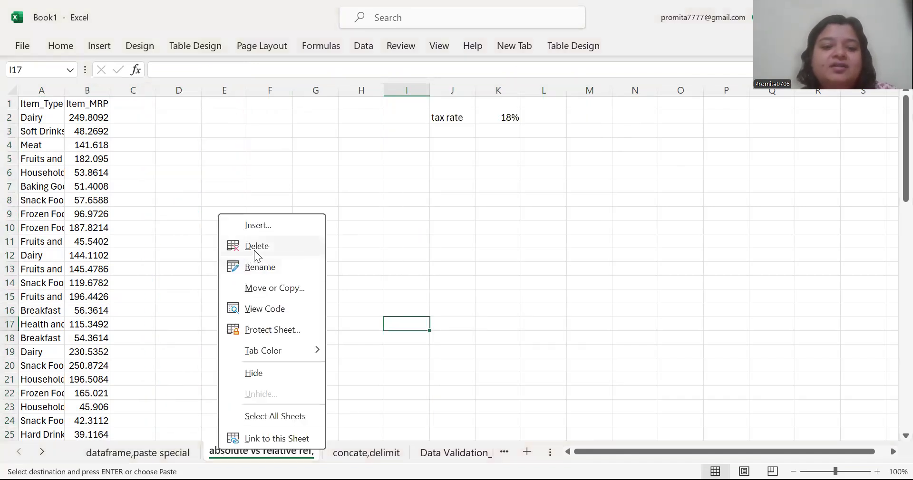
click(267, 227)
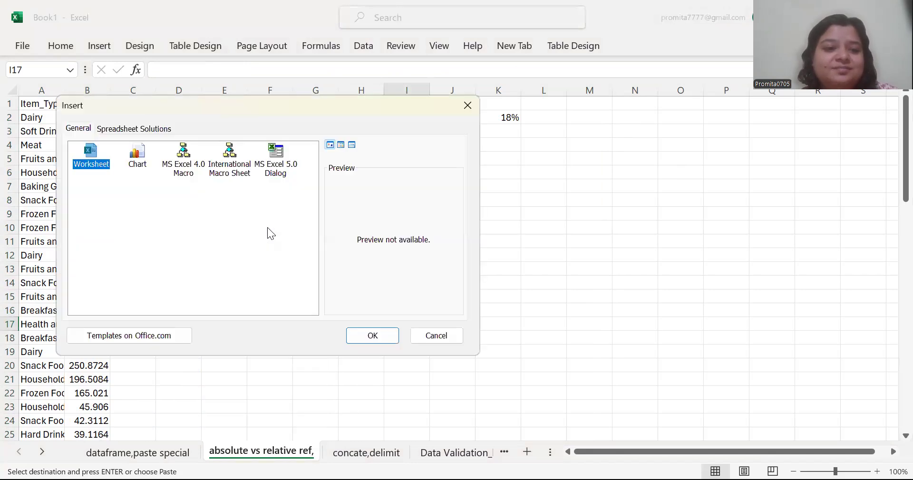
click(376, 336)
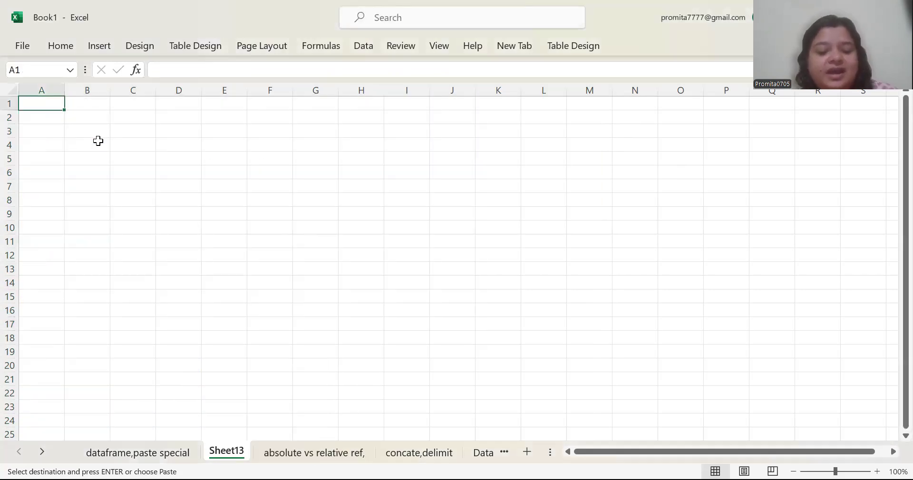
Paste the copied table with its formulas at A1 of the new sheet and compare the quantity cells with column E
key(ctrl+v)
click(261, 175)
click(147, 174)
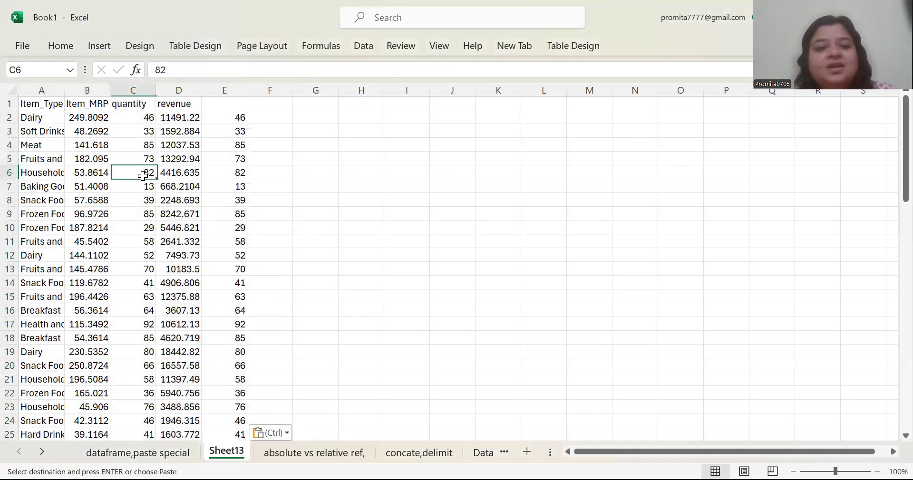
click(75, 168)
click(217, 103)
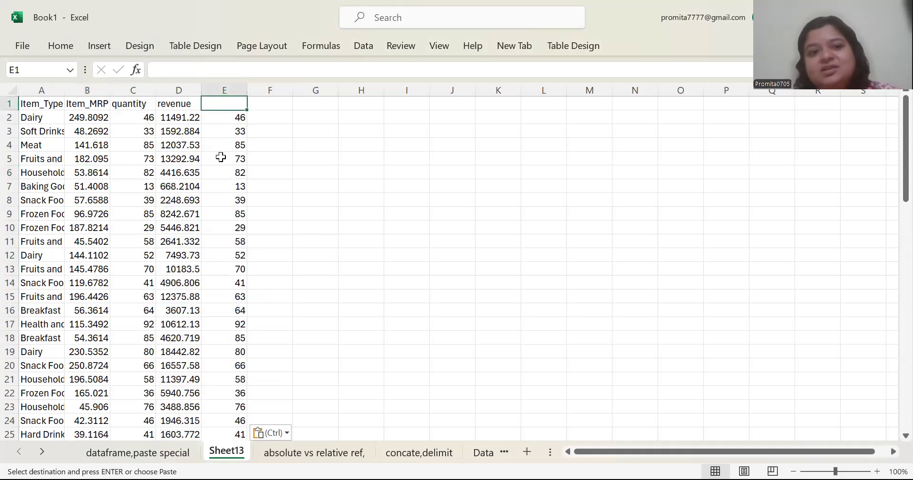
click(97, 225)
click(211, 217)
click(108, 182)
click(234, 149)
click(116, 164)
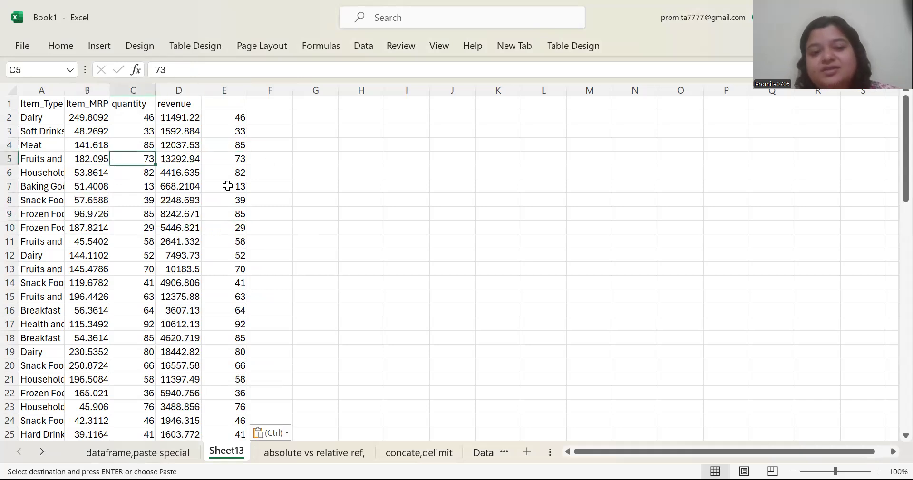
click(227, 186)
click(130, 118)
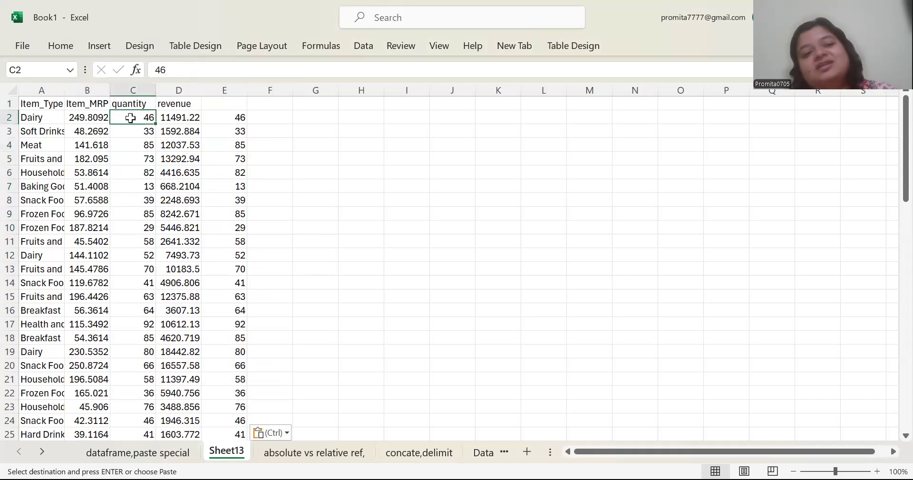
click(213, 127)
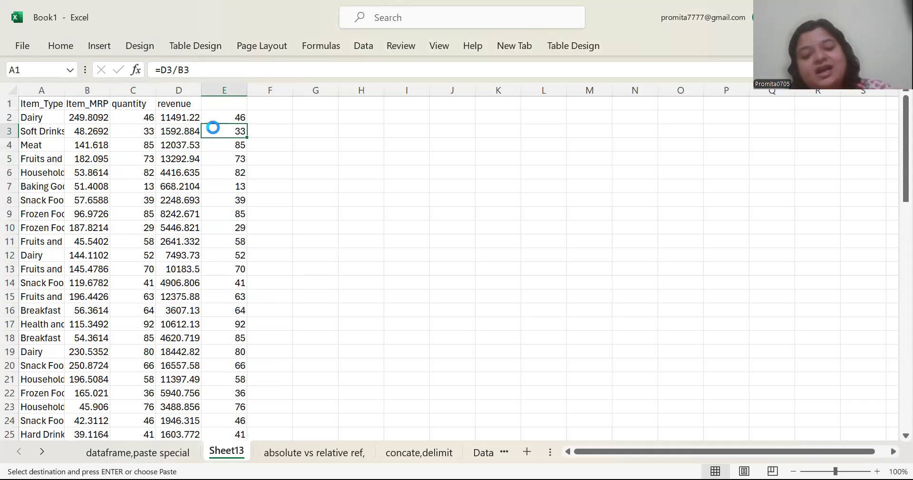
Clear the entire pasted table from the new sheet
key(ctrl+a)
key(Delete)
click(29, 98)
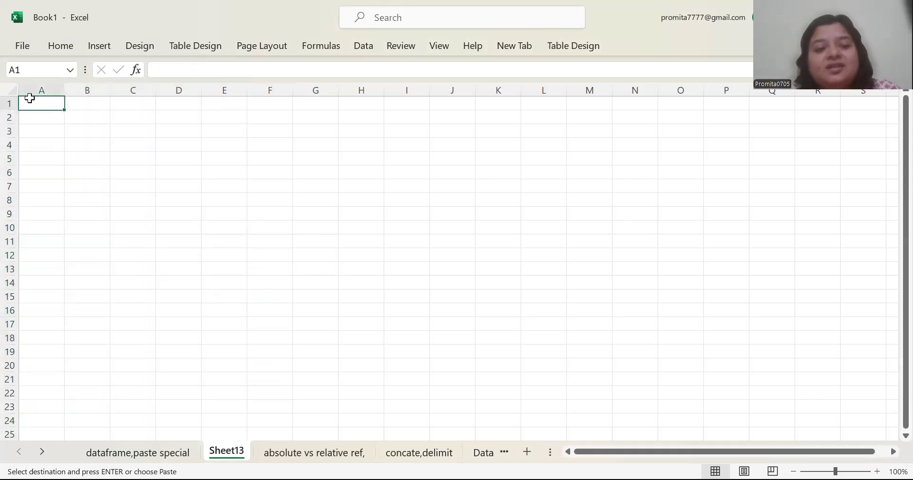
Paste the copied table as values only at A1, check cells in column E, and undo the paste
right_click(31, 104)
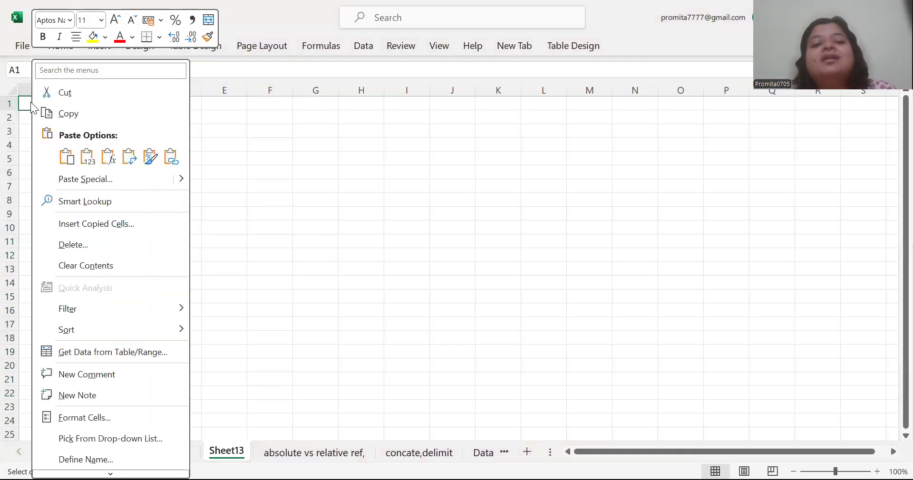
click(88, 165)
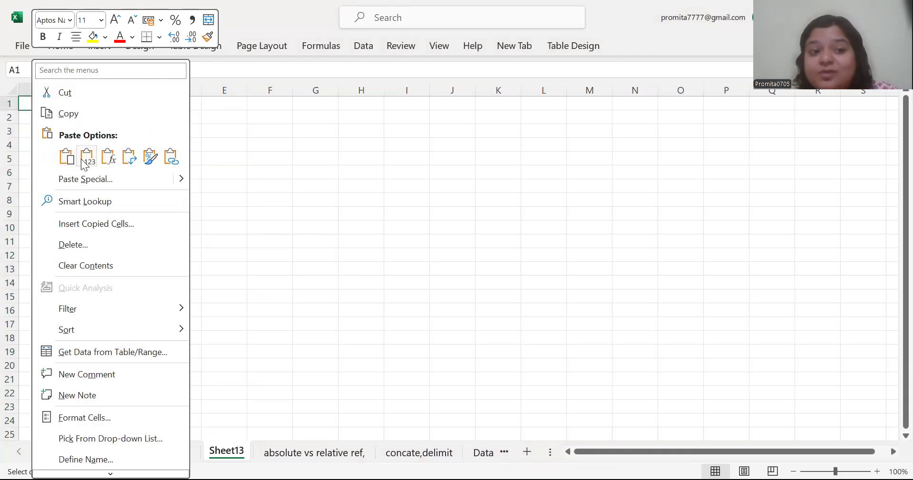
click(83, 165)
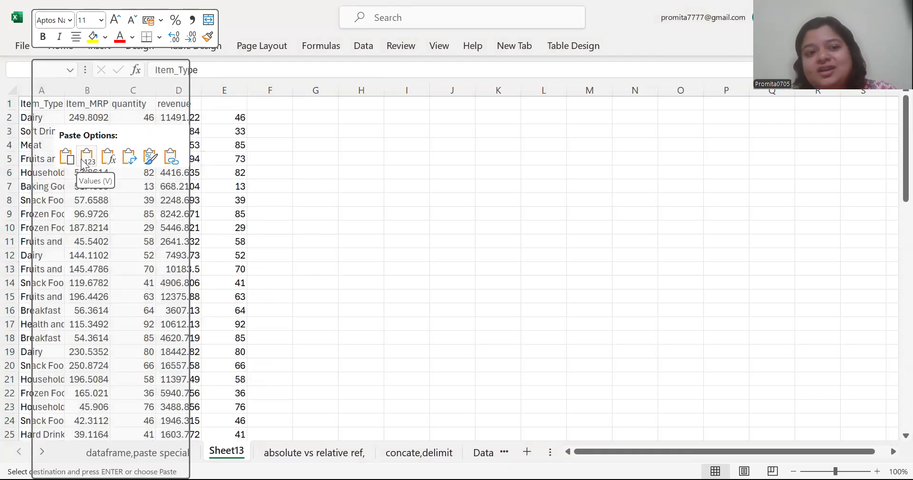
click(195, 177)
click(220, 146)
click(222, 244)
click(236, 340)
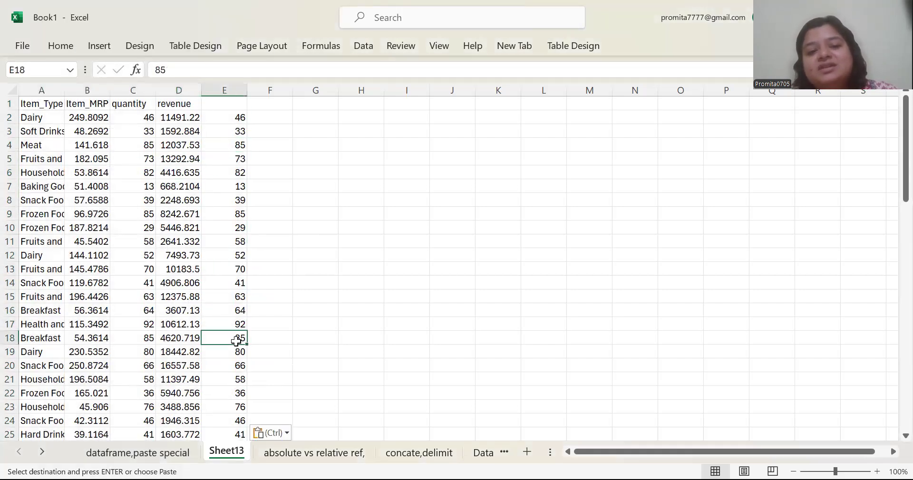
click(149, 130)
key(ctrl+z)
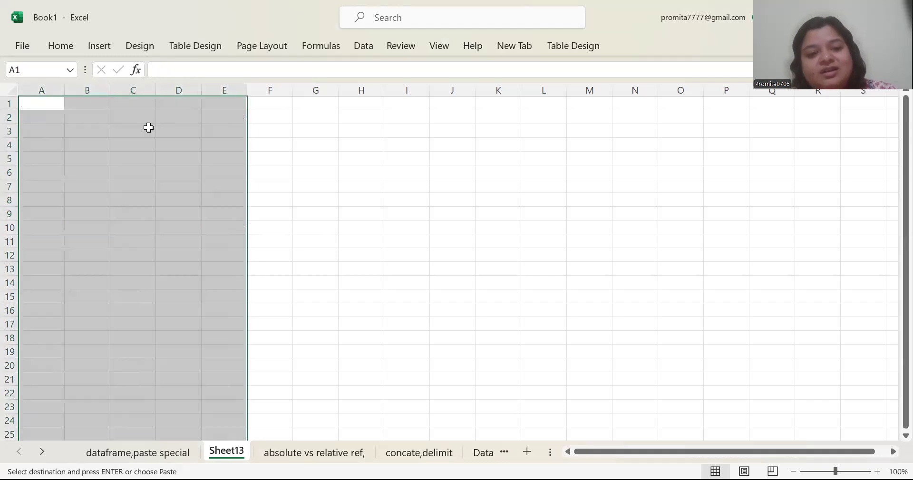
Paste the copied table into the empty sheet at A1 with its formulas kept
click(45, 104)
key(ctrl+v)
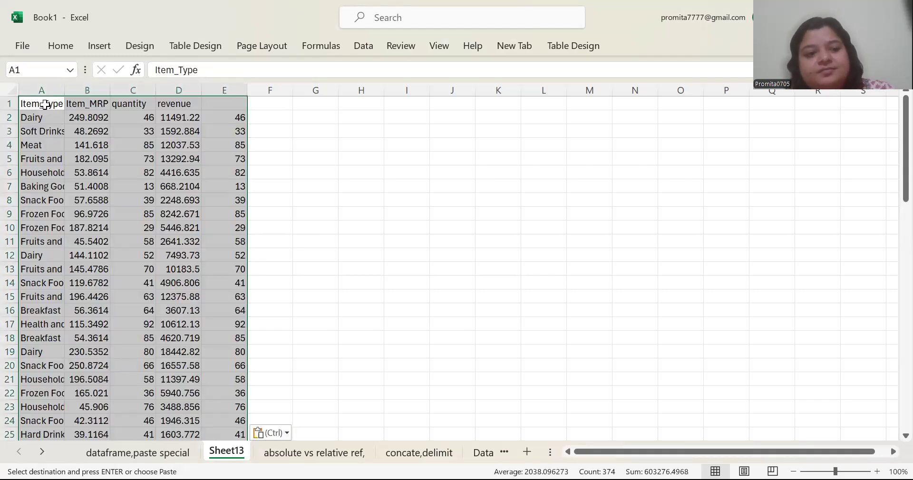
click(113, 144)
click(87, 147)
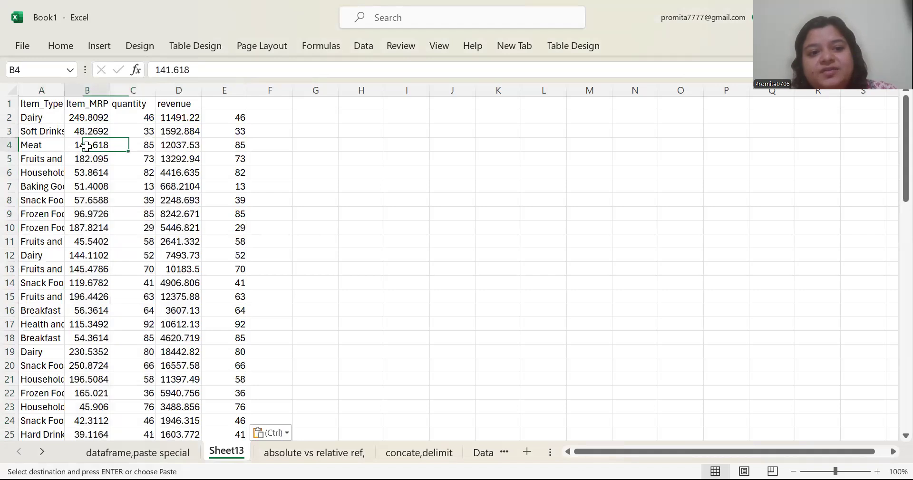
Examine the formulas behind the revenue cells and the unlabelled column E cells in rows 4 to 7
key(Right)
key(Right)
key(Right)
key(Left)
key(Right)
key(Down)
key(Down)
key(Left)
key(Down)
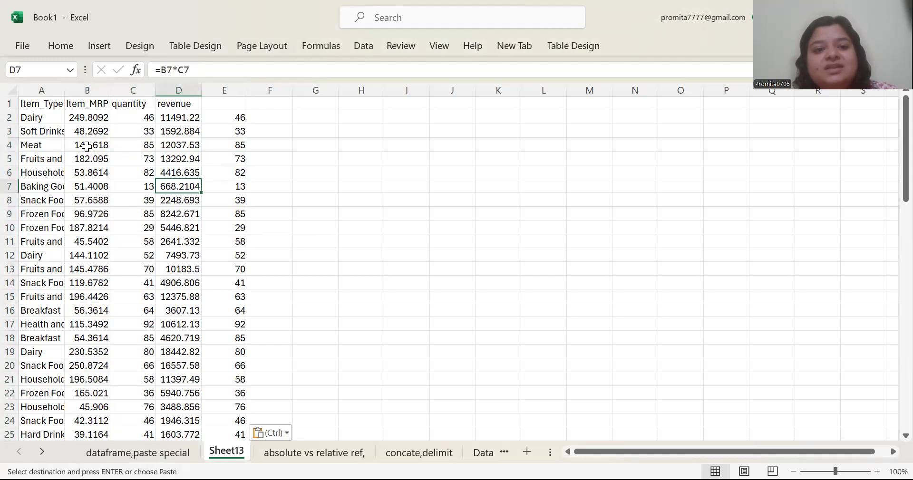
key(Right)
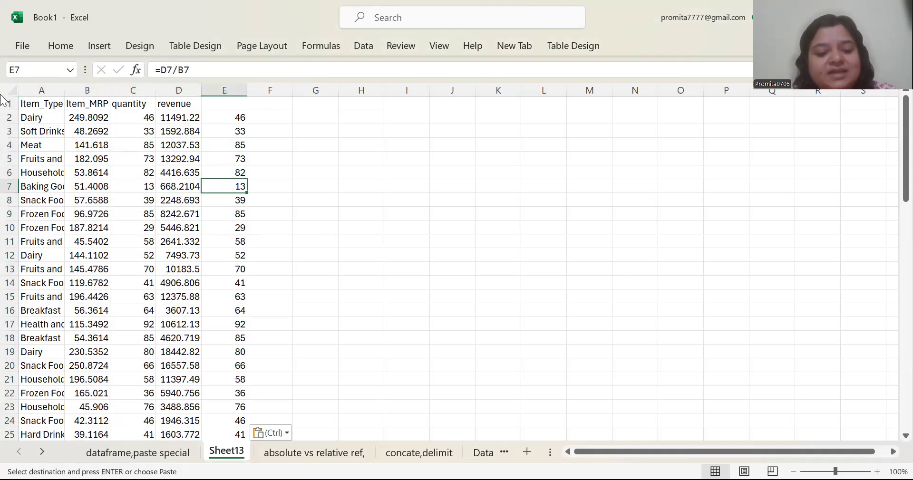
Undo the formula paste and paste the copied table at A1 as values only
key(ctrl+z)
click(51, 114)
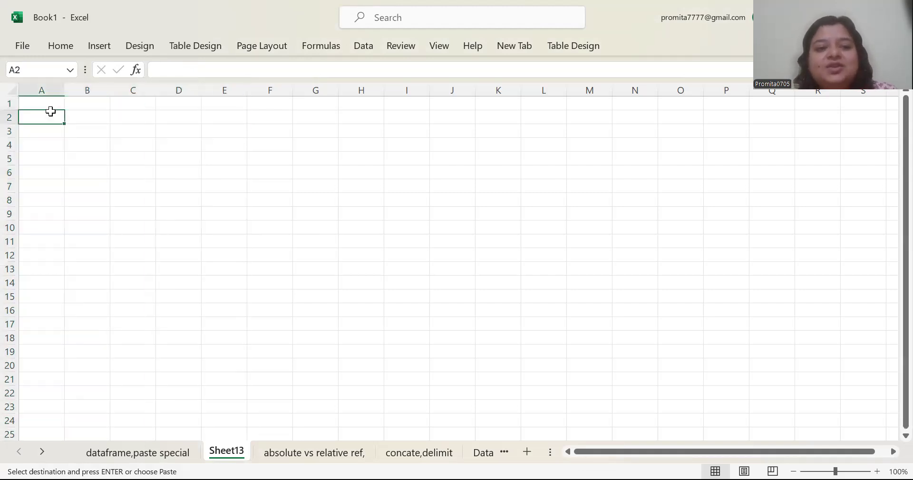
click(50, 102)
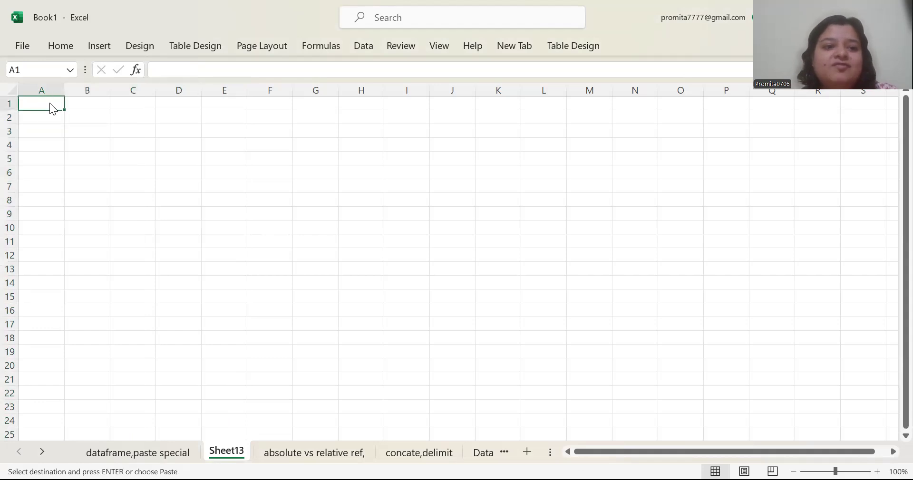
right_click(50, 103)
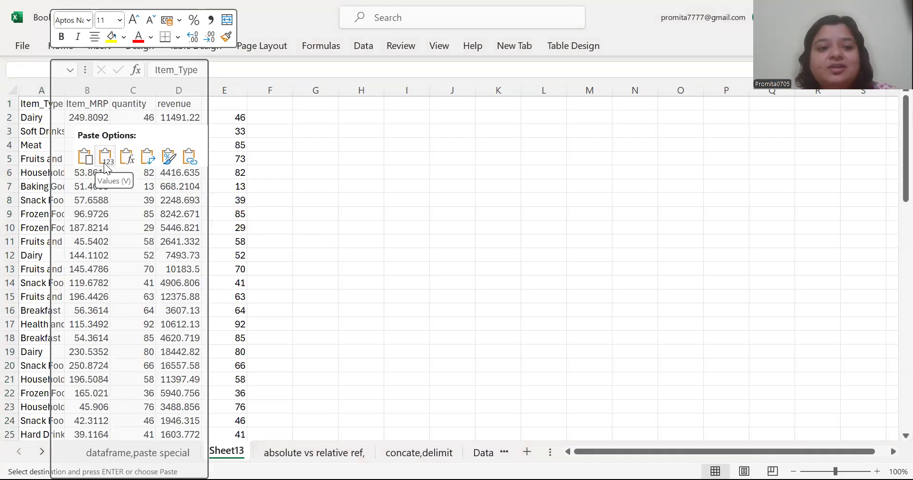
click(104, 160)
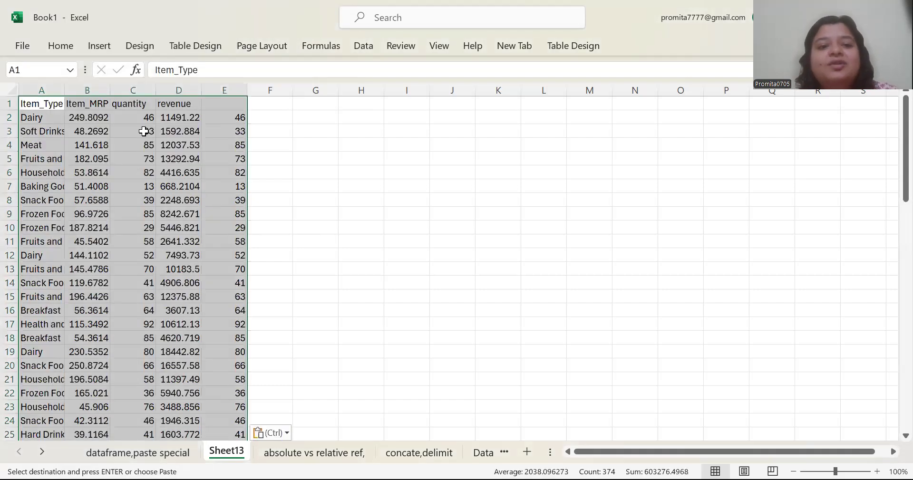
Examine the contents of the values-only cells across the quantity, revenue and unlabelled E columns down to row 16
click(120, 144)
click(232, 174)
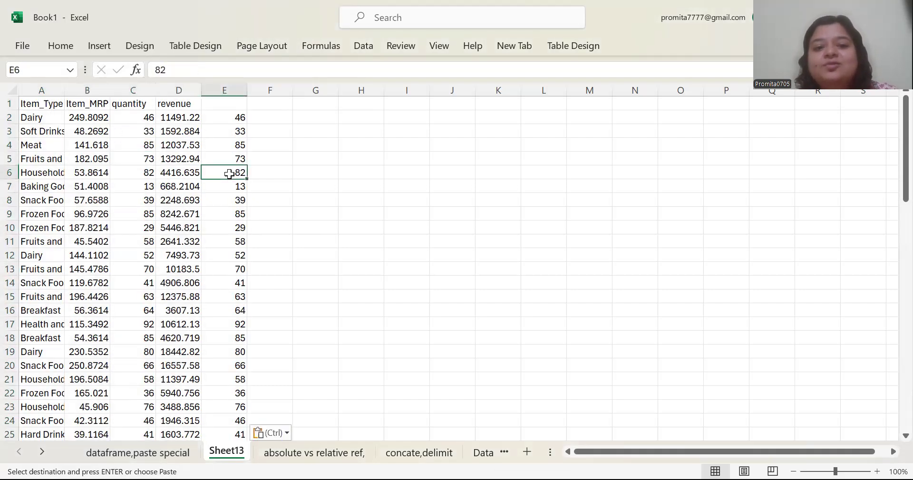
click(134, 199)
key(Right)
key(Right)
key(Down)
key(Down)
key(Left)
key(Left)
key(Down)
key(Down)
key(Down)
key(Down)
key(Down)
key(Down)
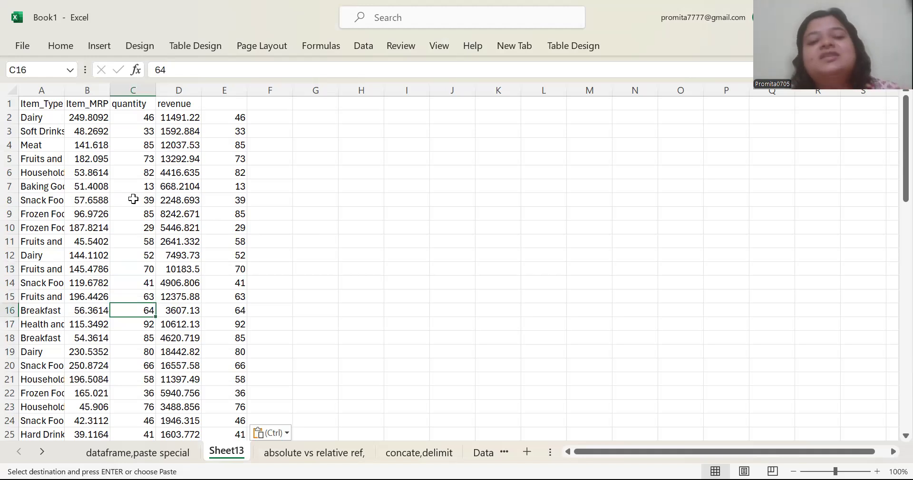
click(329, 154)
click(330, 126)
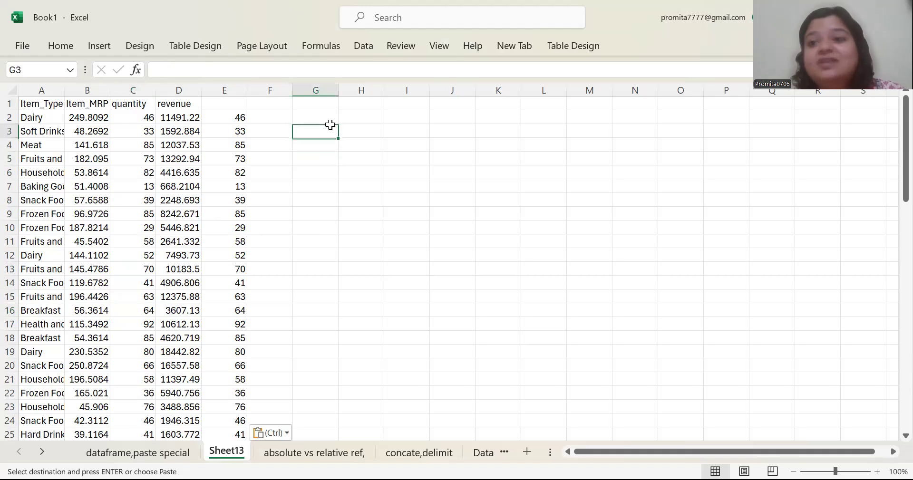
click(406, 143)
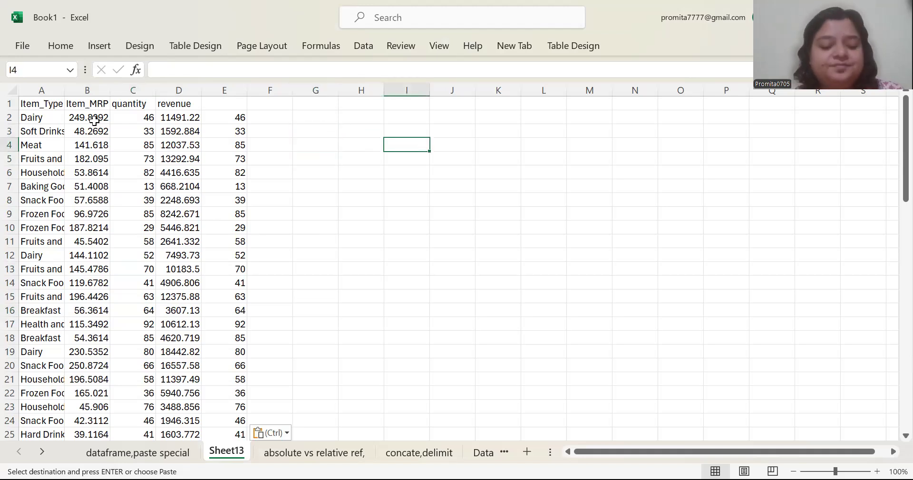
key(ctrl)
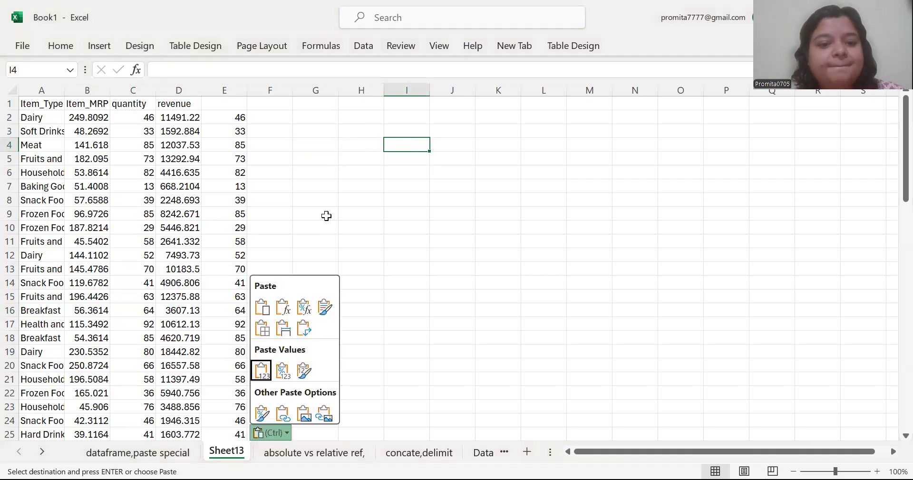
key(ctrl)
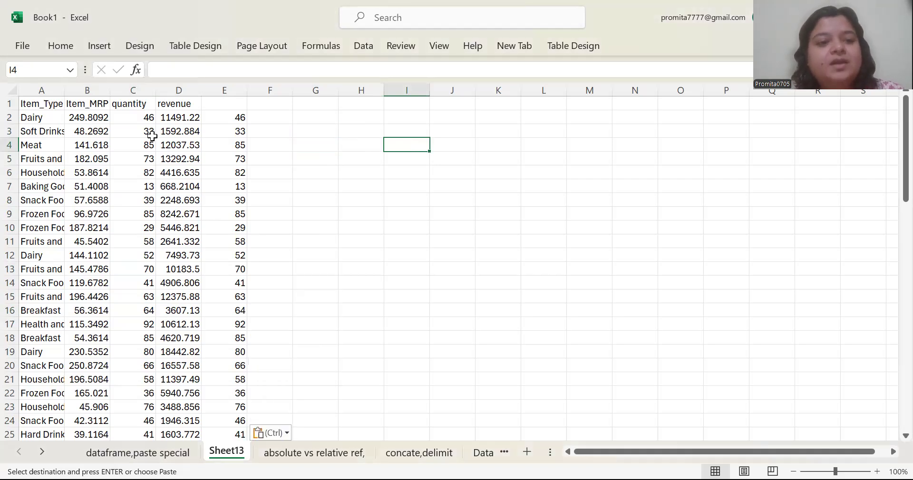
Undo the values-only paste on Sheet13 and copy the range A1:E10 of the "dataframe,paste special" sheet
click(34, 99)
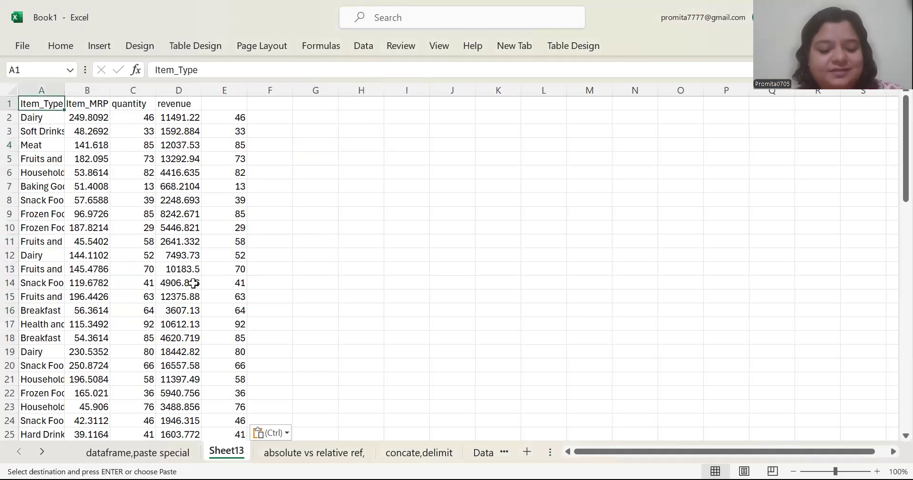
key(ctrl+z)
click(138, 453)
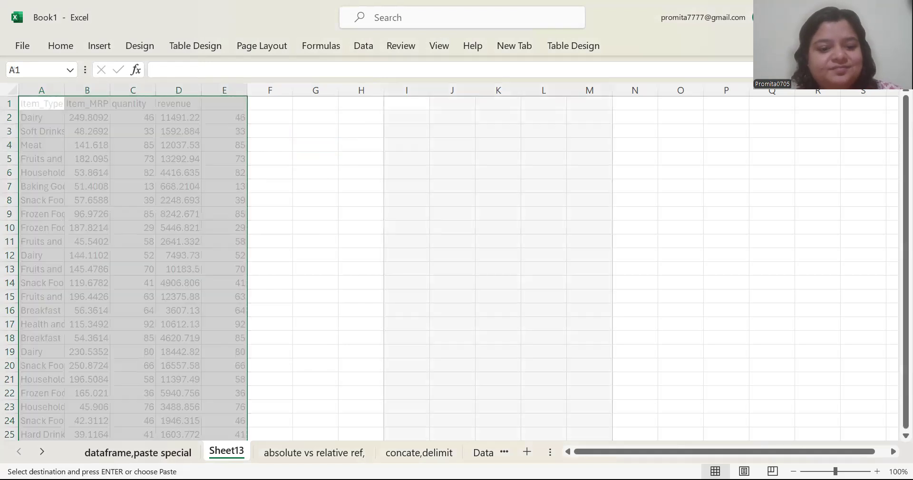
drag(65, 98, 236, 225)
key(ctrl+c)
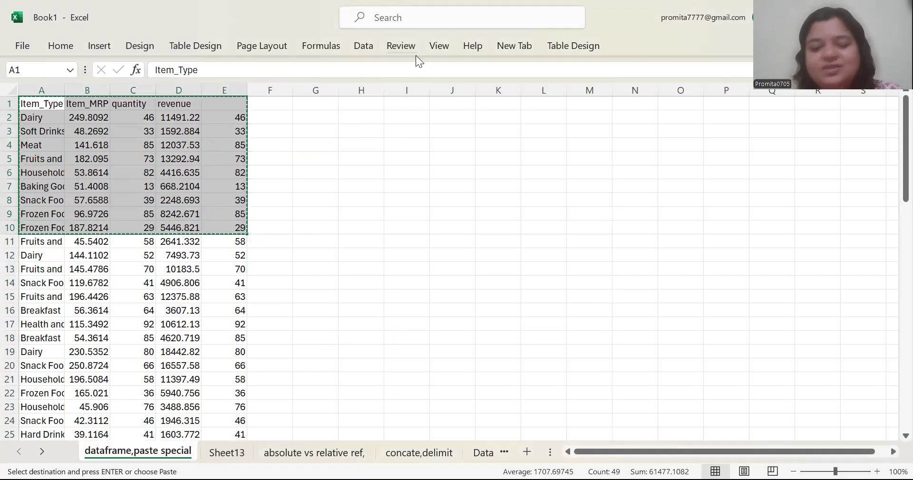
Paste the copied range transposed at I1 of the same sheet, so that its rows become columns
click(427, 163)
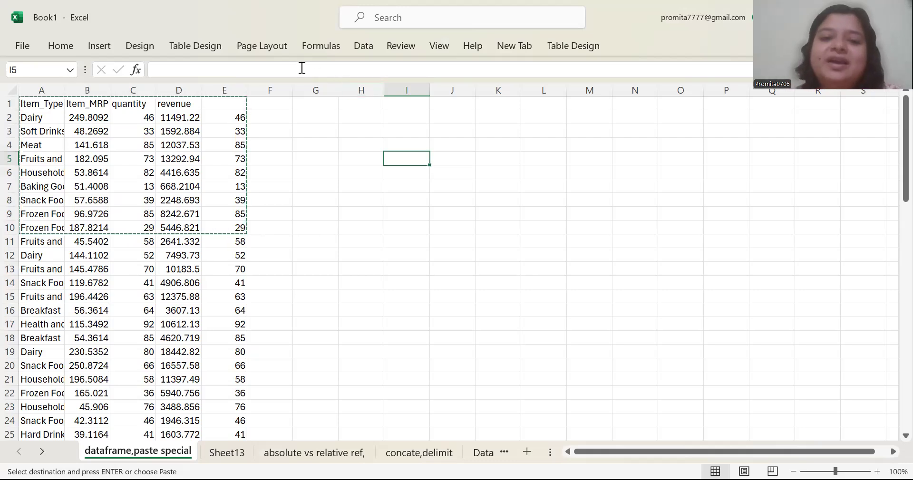
click(396, 107)
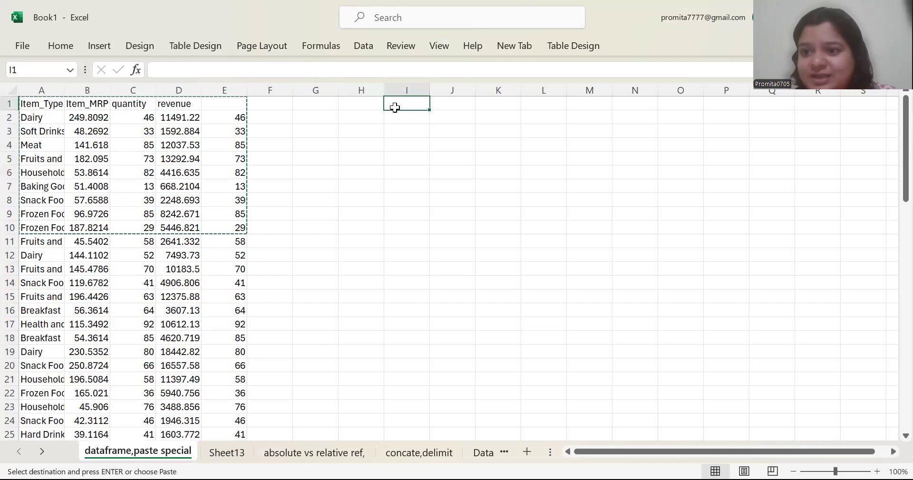
right_click(395, 108)
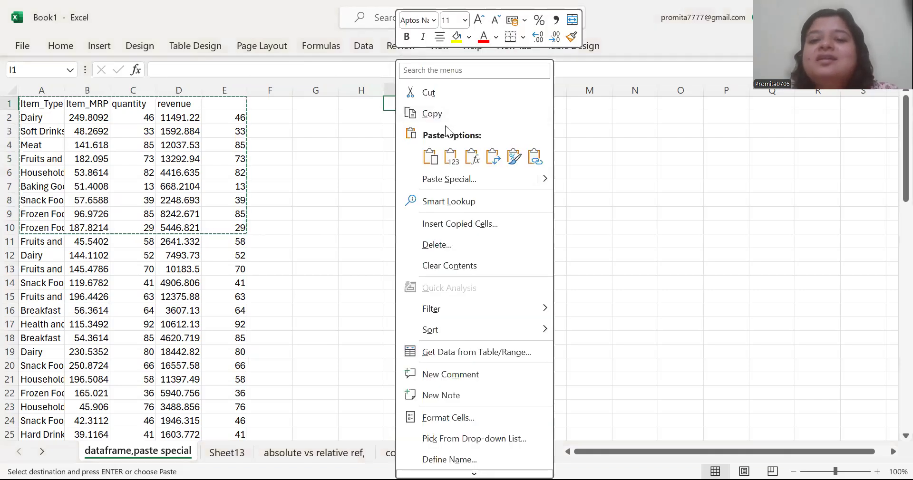
click(430, 157)
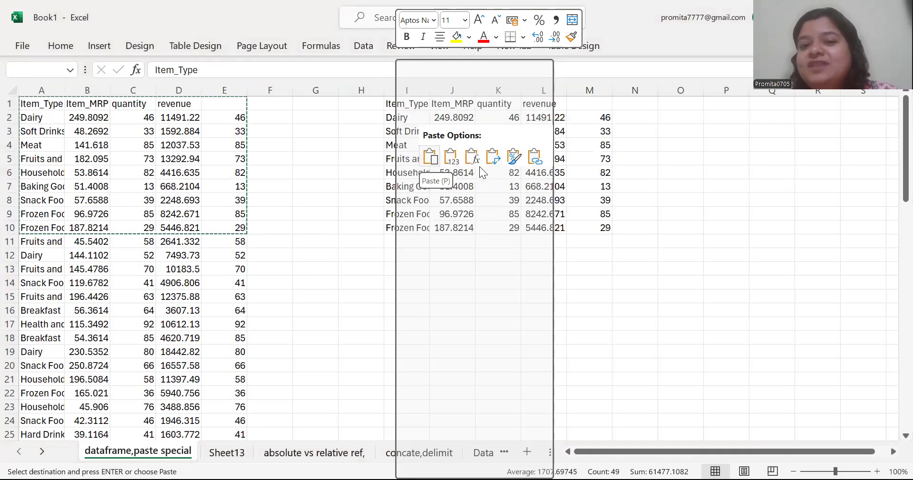
click(493, 161)
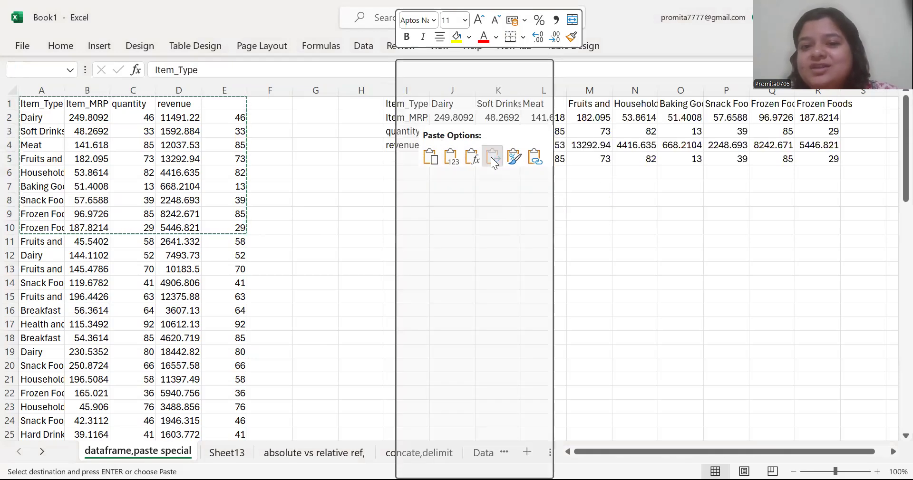
Examine the transposed table's item names across row 1 and its field labels down column I to row 5
click(893, 452)
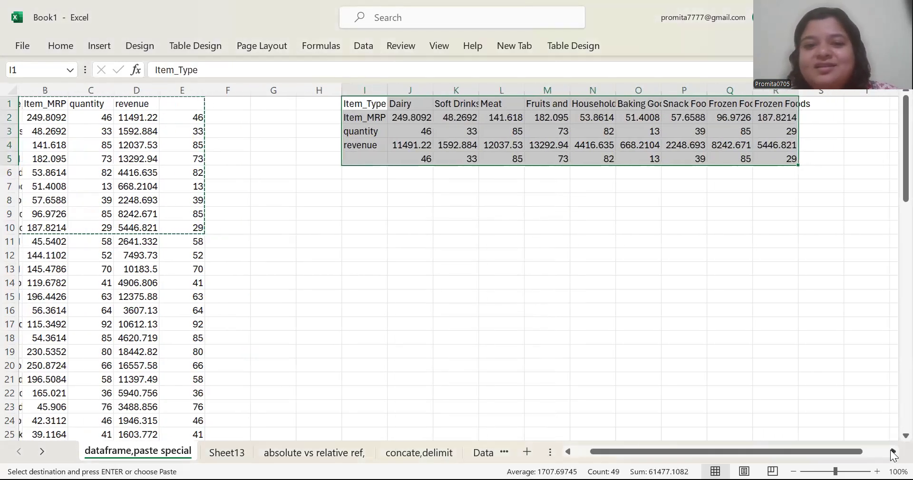
click(894, 452)
click(893, 452)
click(893, 452)
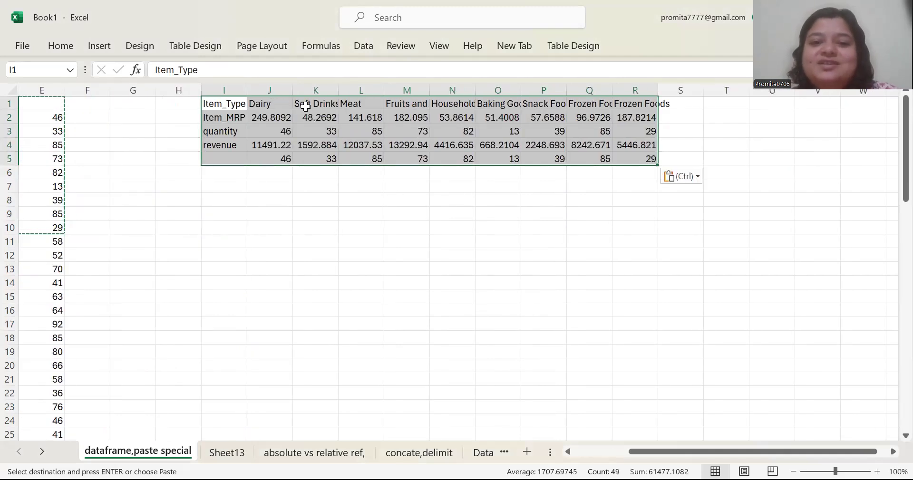
click(252, 104)
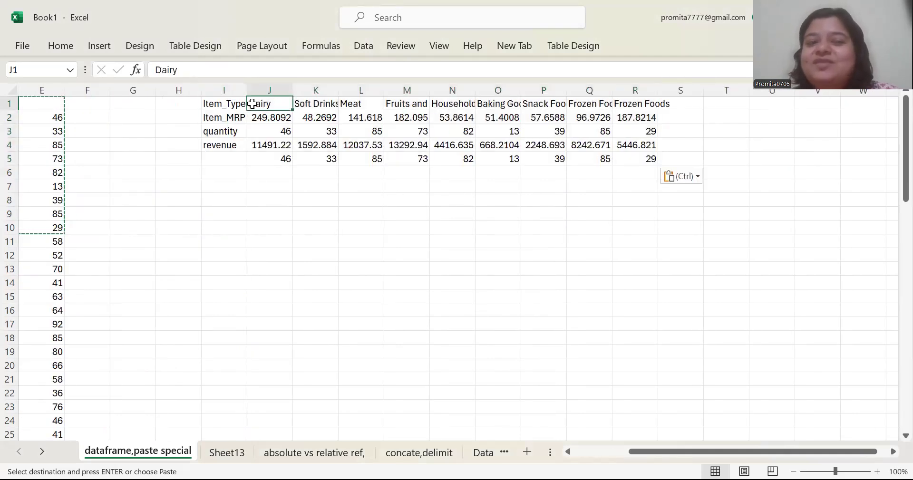
key(Right)
key(Right)
key(Right)
key(Right)
key(Right)
key(Right)
key(Right)
key(Right)
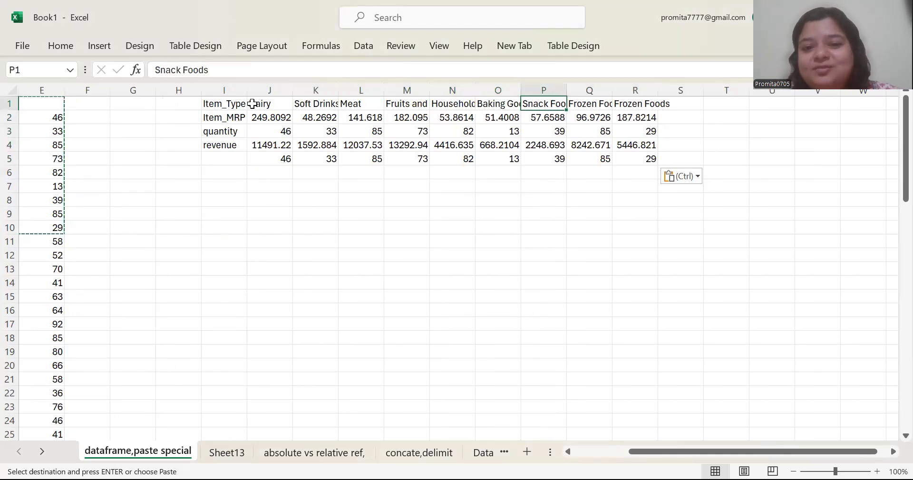
key(Left)
key(Left)
key(Left)
key(Left)
key(Left)
key(Left)
key(Left)
key(Left)
key(Left)
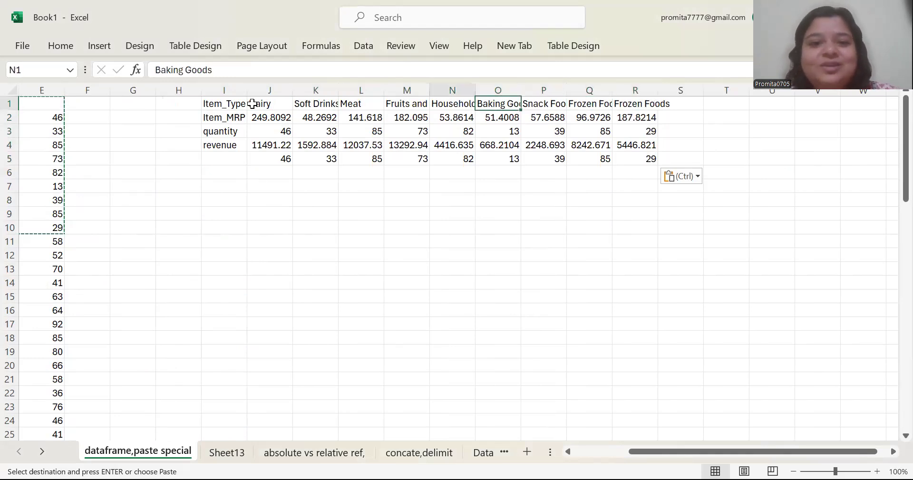
key(Down)
key(Down)
key(Down)
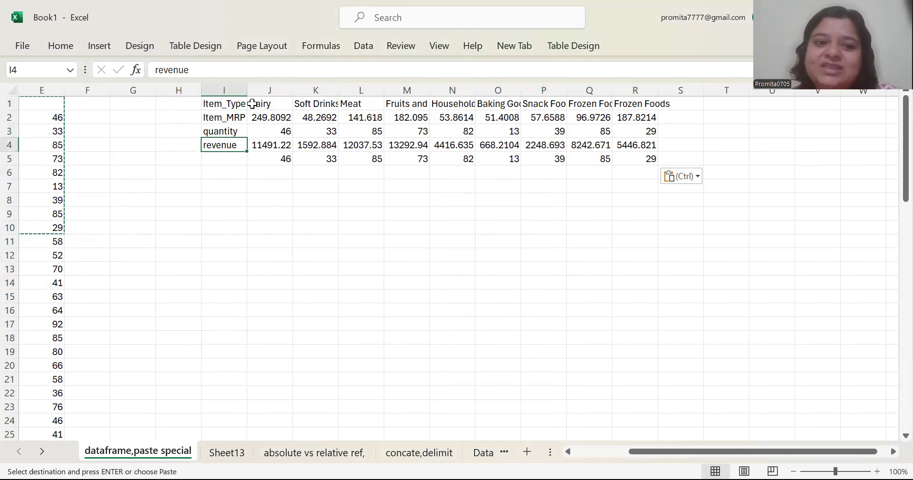
key(Up)
key(Up)
key(Down)
key(Down)
key(Down)
key(Up)
key(Up)
key(Up)
key(Down)
key(Down)
key(Down)
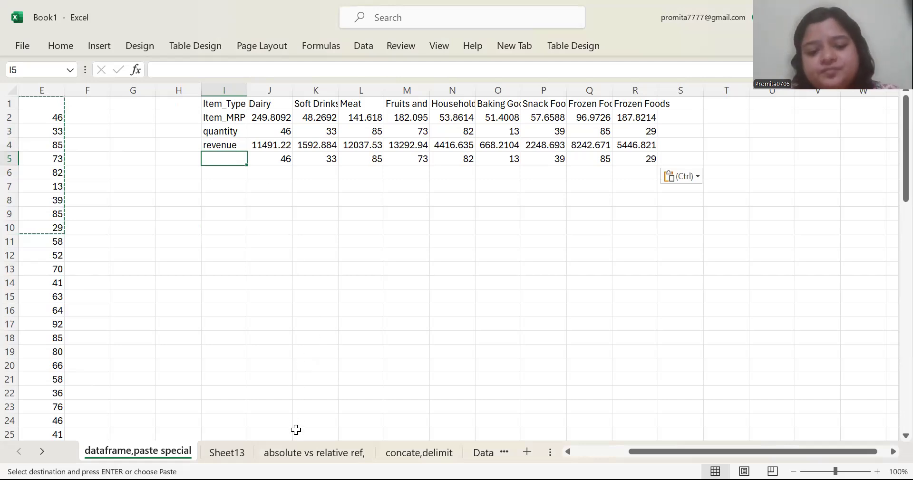
Open the "absolute vs relative ref," sheet and examine its Item_Type and Item_MRP columns and the tax rate cell K2
click(230, 448)
click(280, 450)
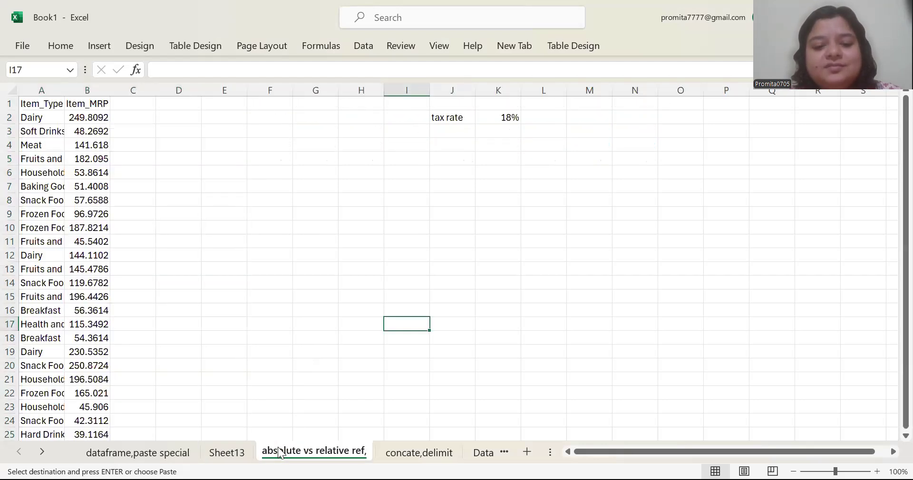
click(145, 118)
click(142, 99)
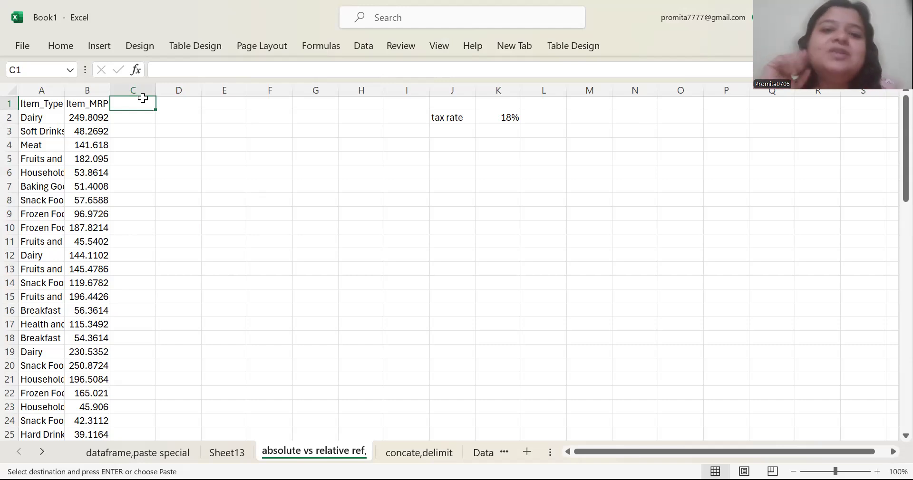
click(505, 115)
click(25, 104)
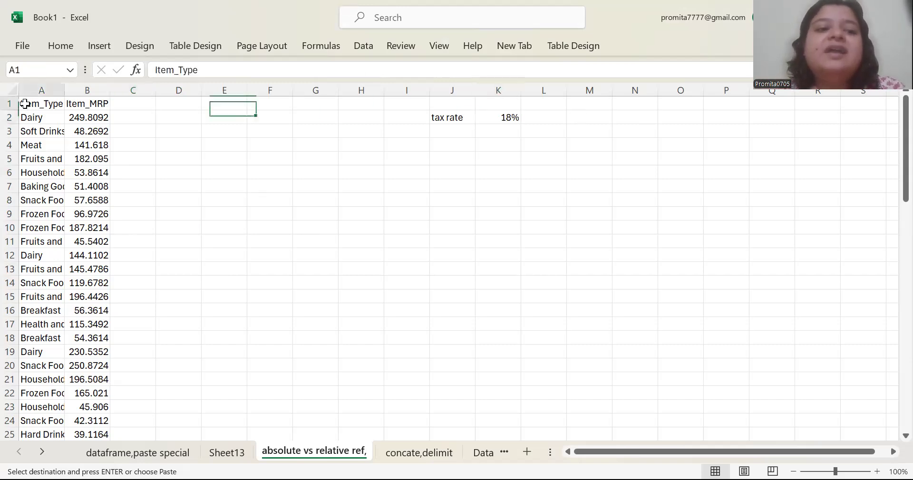
click(71, 104)
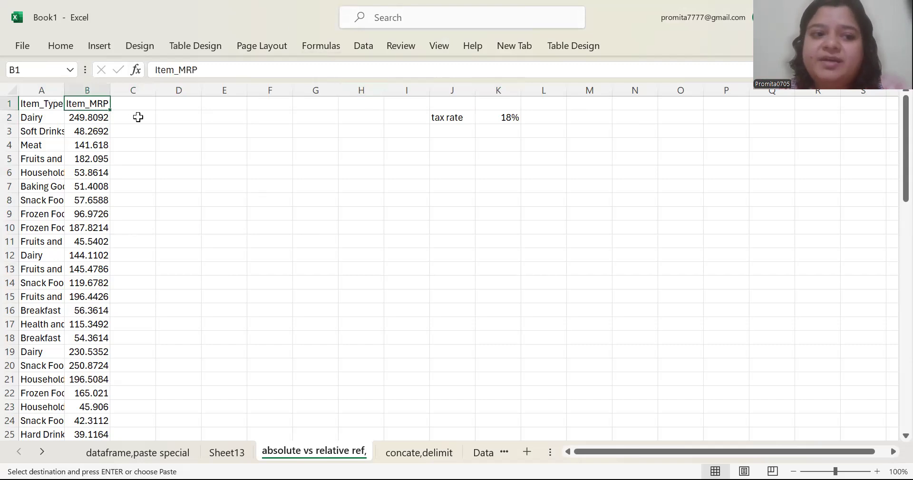
click(491, 119)
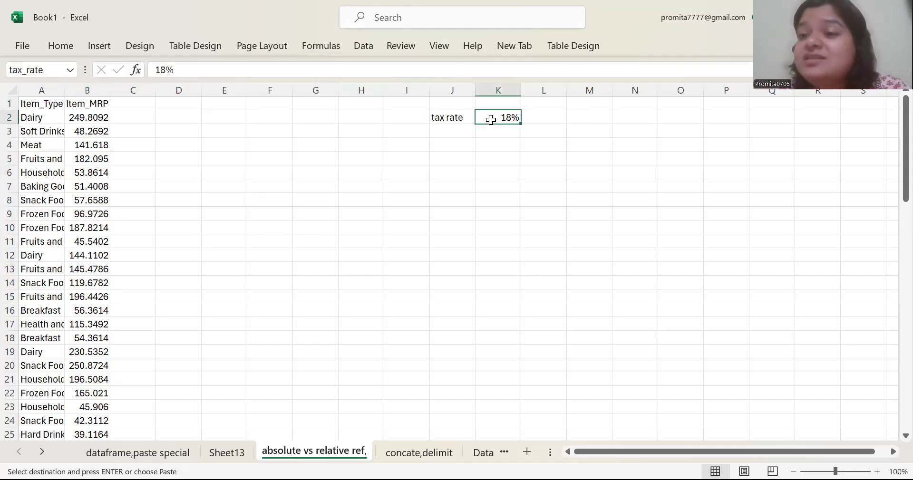
click(135, 119)
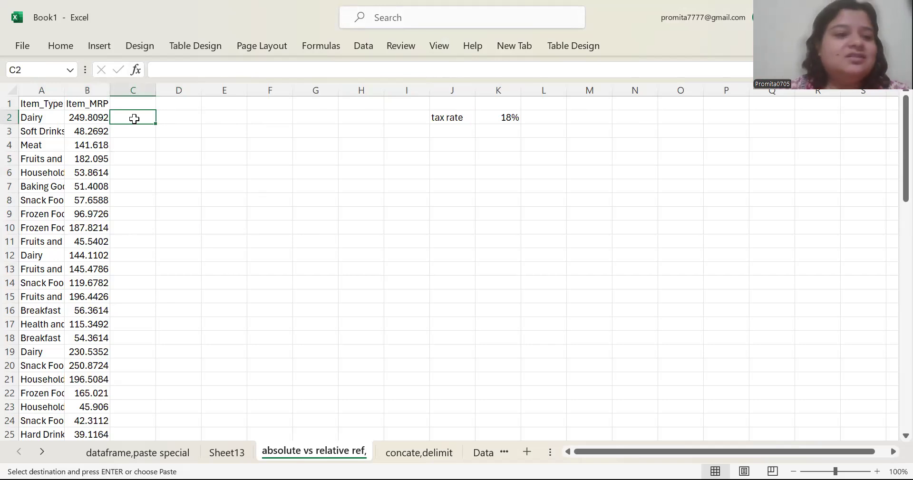
Add the column heading "tax" in C1, beside Item_MRP
click(149, 104)
text(t)
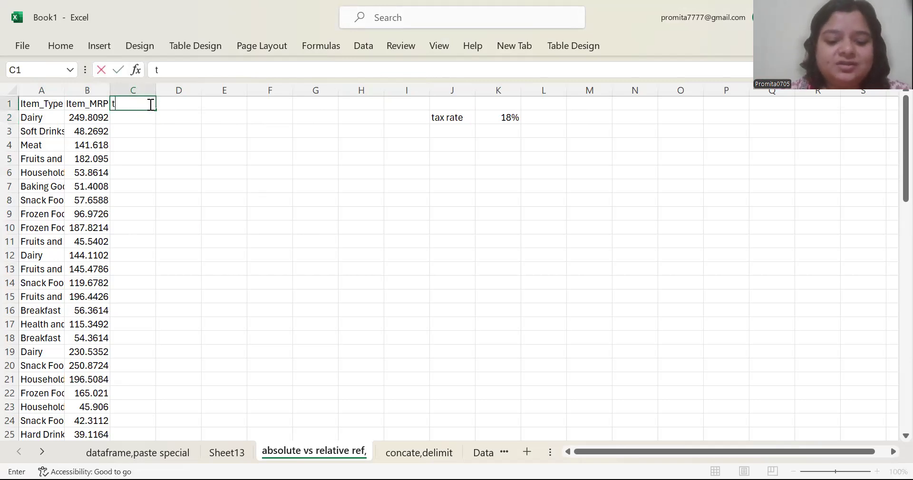
text(ax\)
key(BackSpace)
key(Return)
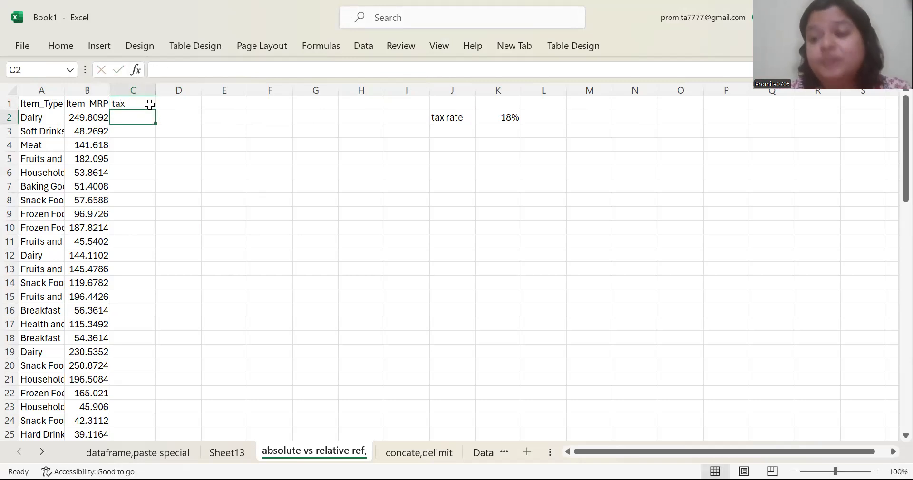
Calculate the first item's tax in C2 with the formula =B2*tax_rate, using the named tax rate cell K2
text(=)
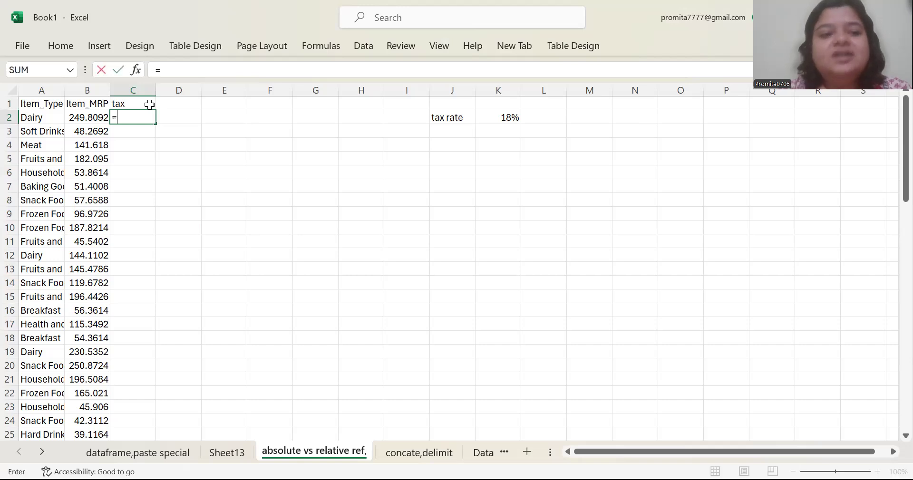
click(89, 116)
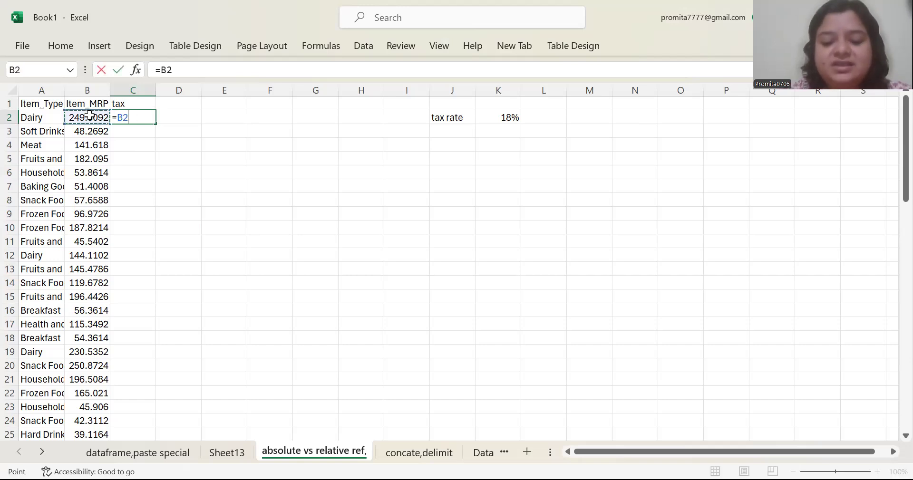
text(*)
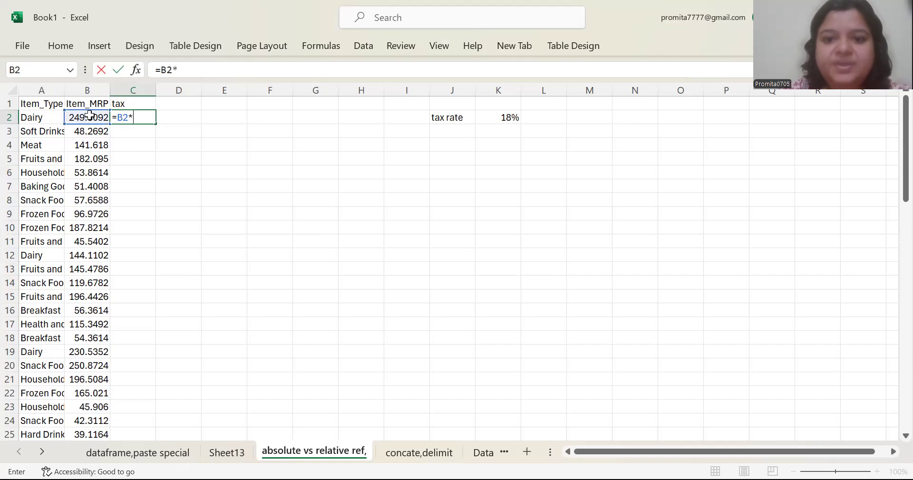
click(489, 114)
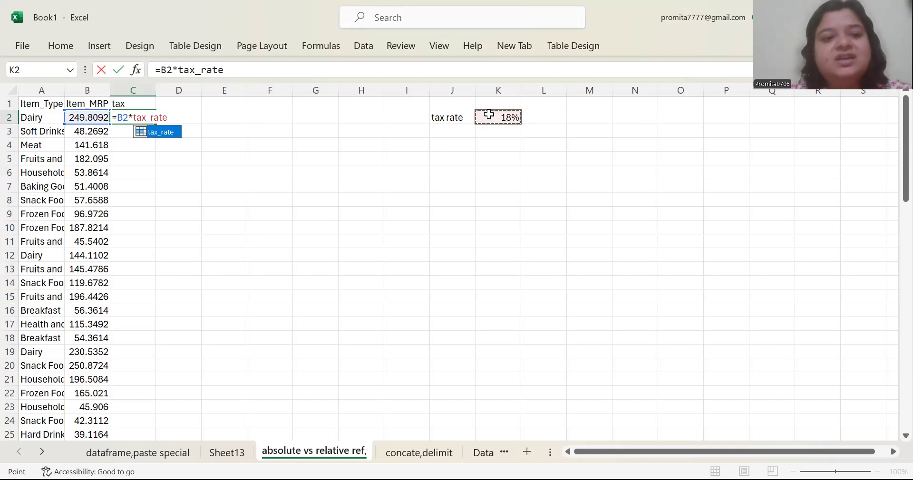
key(Return)
click(120, 117)
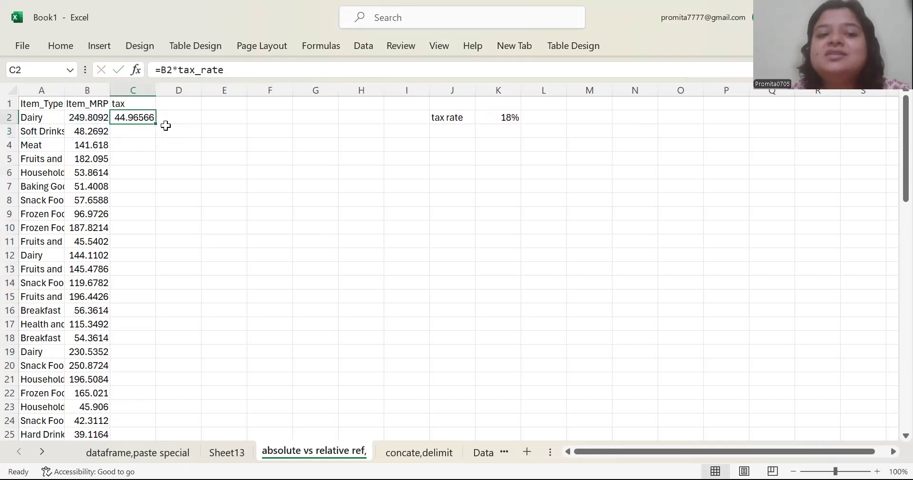
Fill the tax formula down from C2 to C10 and undo both the fill and the formula entry
drag(155, 124, 167, 231)
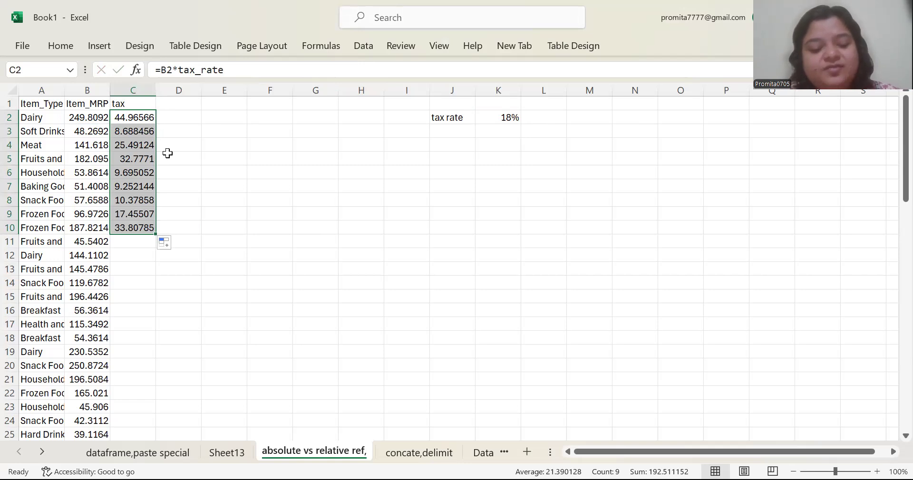
key(ctrl+z)
key(ctrl+z)
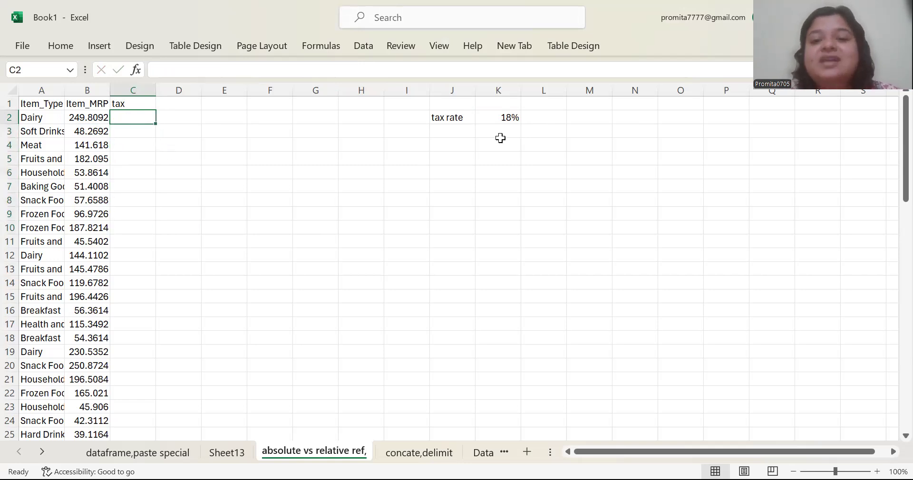
Add a second "tax rate" label in J4 with the value 18% beside it in K4
click(448, 148)
text(tacx)
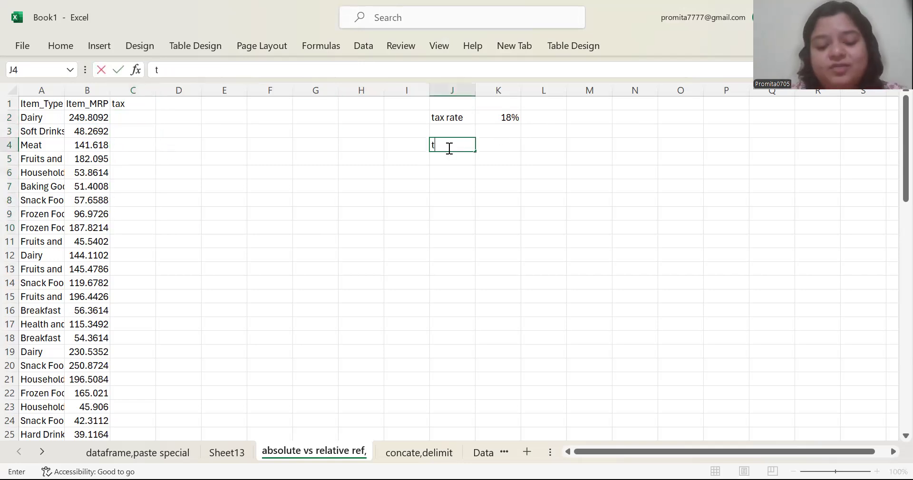
key(BackSpace)
key(BackSpace)
text(x rate)
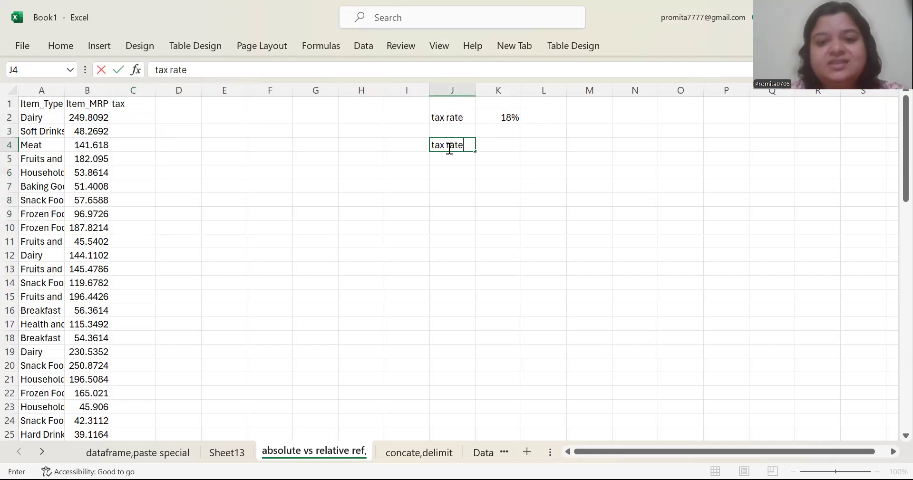
click(500, 143)
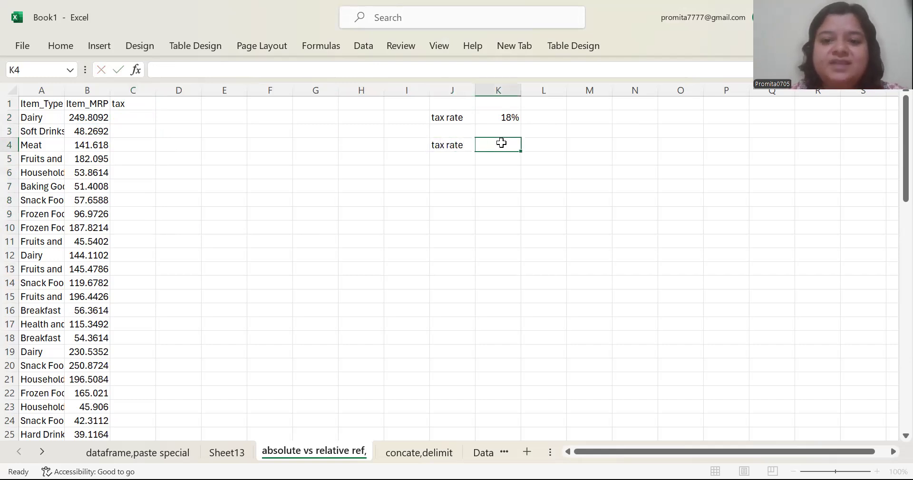
text(18)
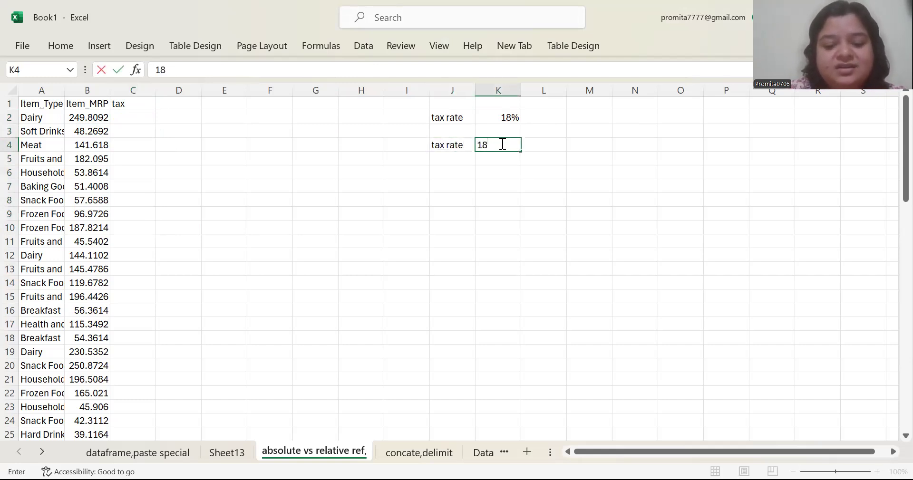
text(%)
click(374, 258)
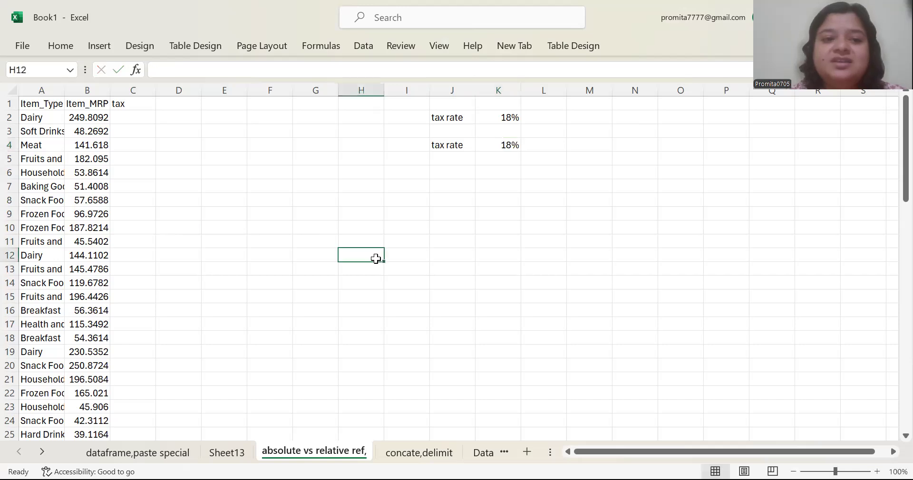
Calculate the first item's tax in C2 with the relative formula =B2*K4 and fill it down to C9
click(137, 117)
text(=)
click(88, 131)
click(88, 117)
text(*)
click(511, 146)
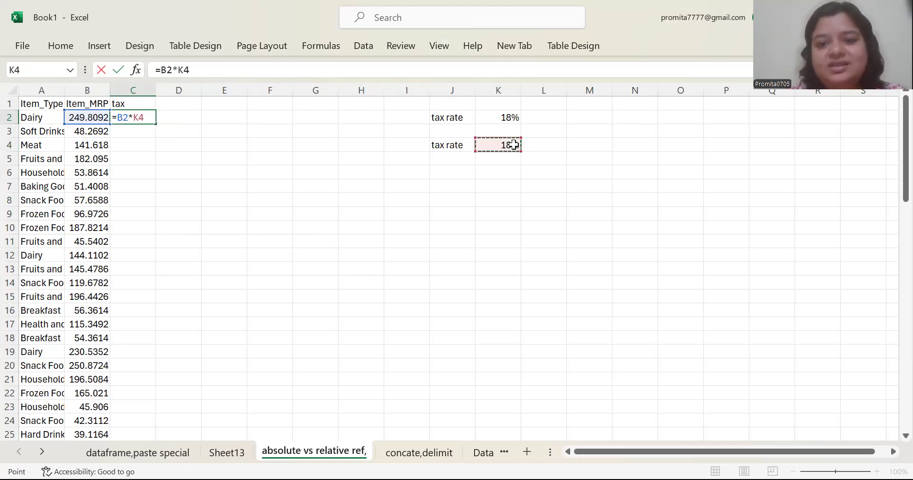
key(Return)
click(127, 119)
drag(157, 127, 153, 227)
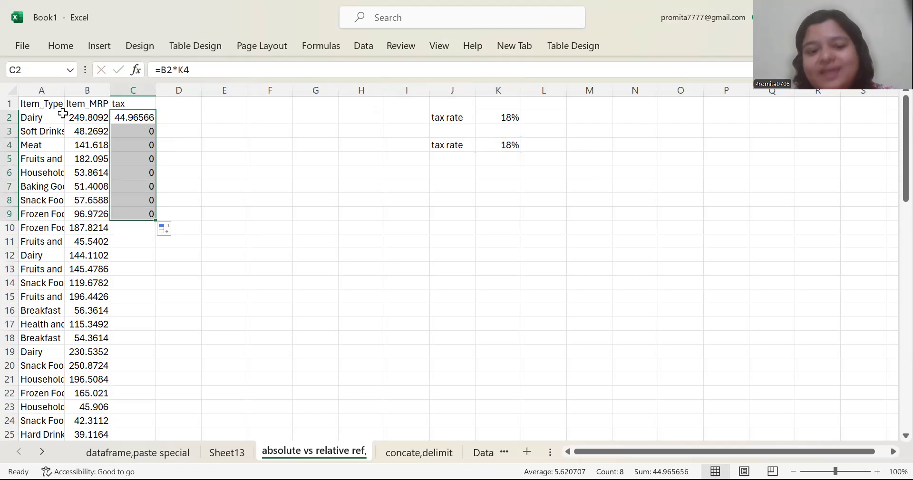
Inspect the cell references in the filled tax formulas in C3 and C4 and compare them with C2
double_click(129, 130)
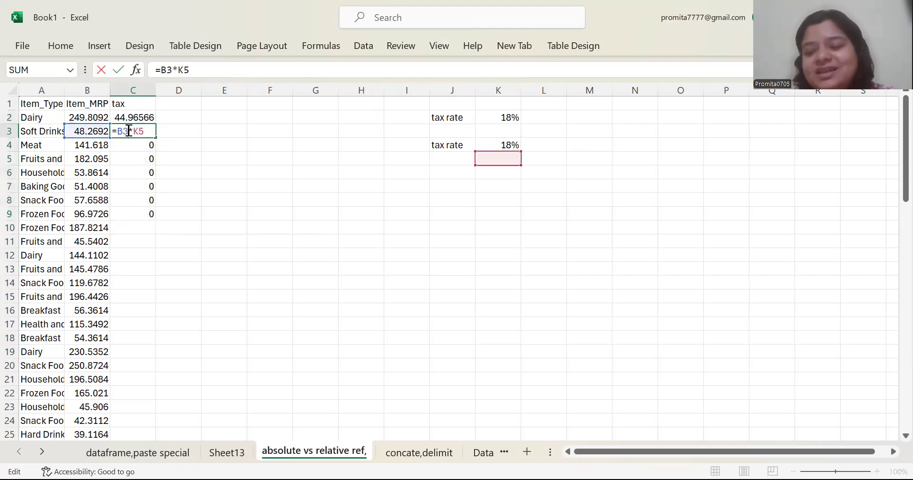
key(Return)
double_click(128, 130)
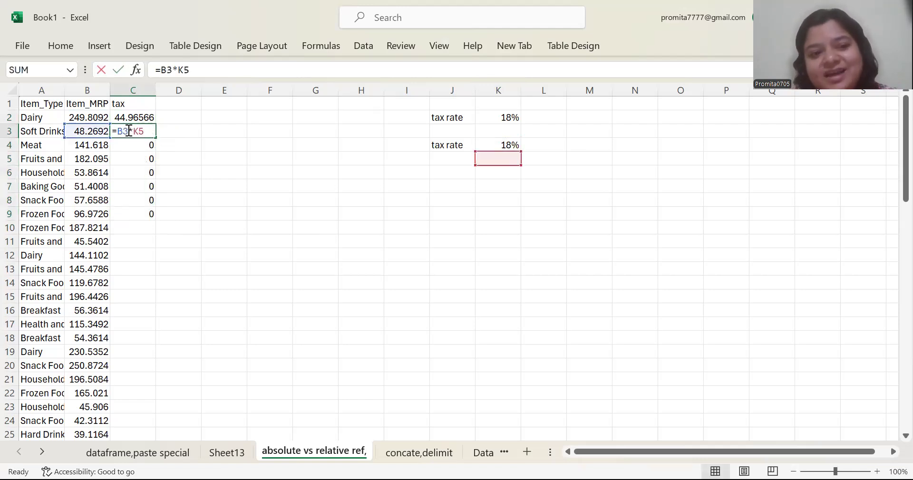
click(145, 153)
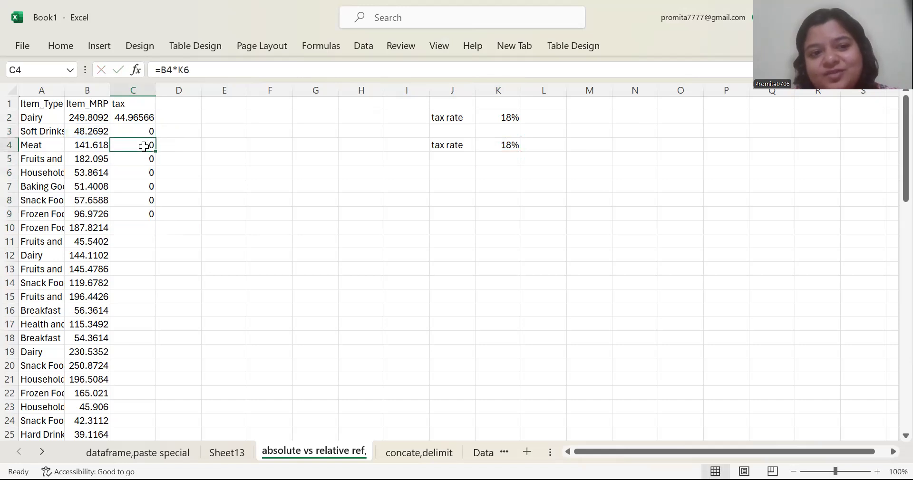
double_click(145, 146)
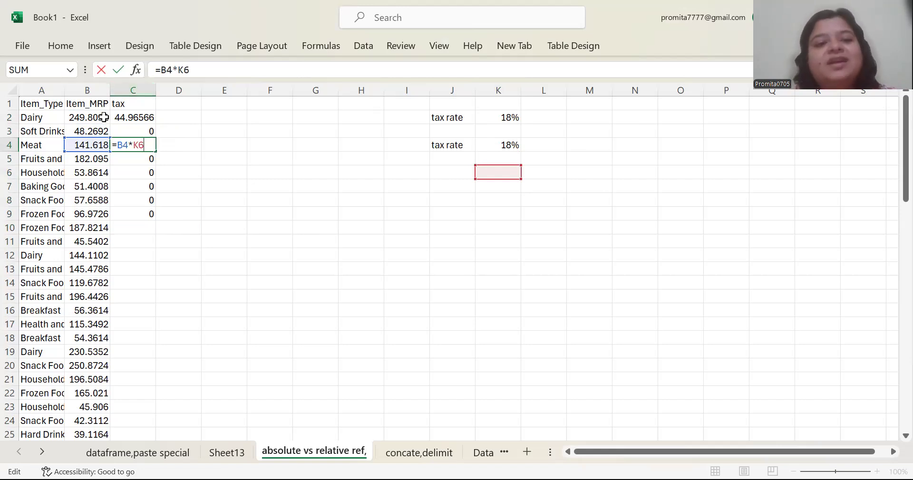
click(123, 113)
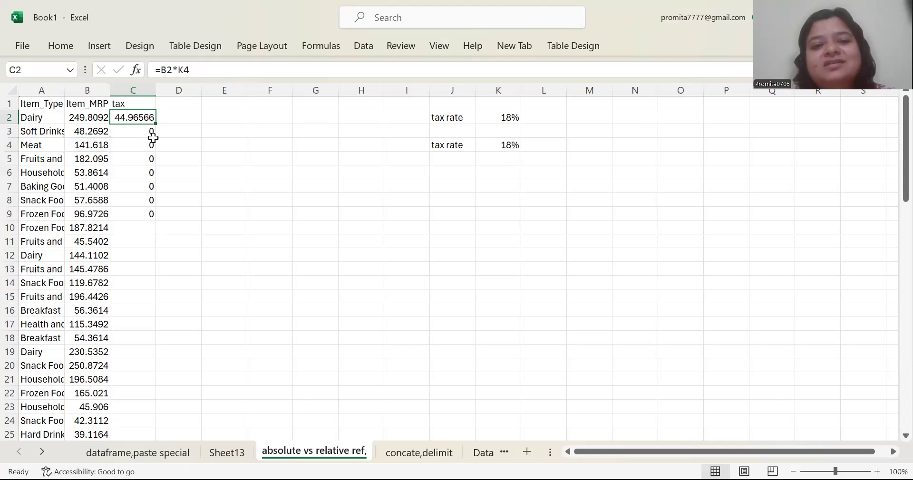
double_click(142, 114)
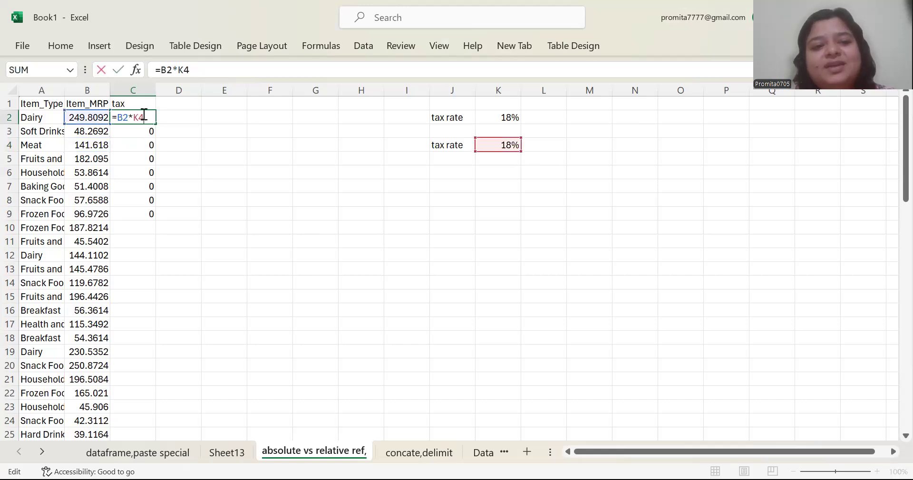
click(203, 71)
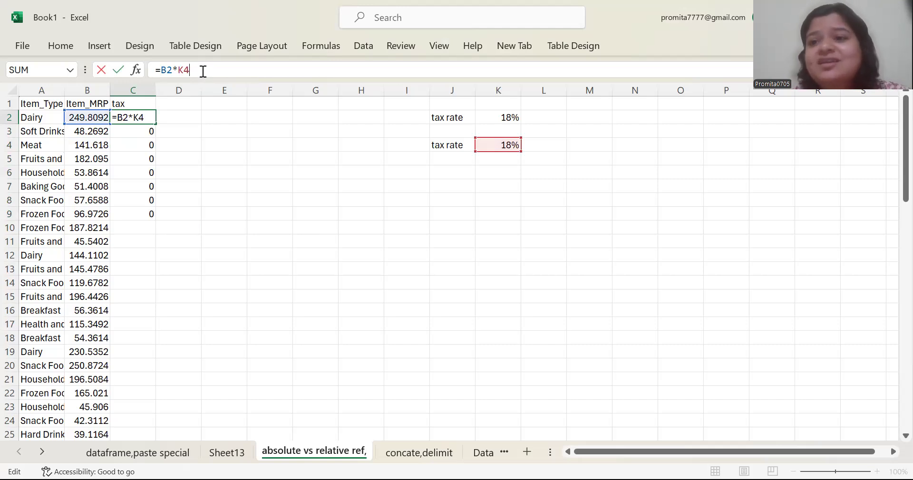
Go through the tax formulas down column C row by row to examine how the tax rate reference shifts
key(Return)
key(Down)
key(Down)
key(Down)
key(Down)
key(Down)
key(Up)
key(Up)
key(Up)
key(Up)
key(Up)
key(Up)
key(Down)
key(Down)
key(Down)
key(Down)
key(Down)
key(Up)
key(Up)
key(Up)
key(Up)
key(Up)
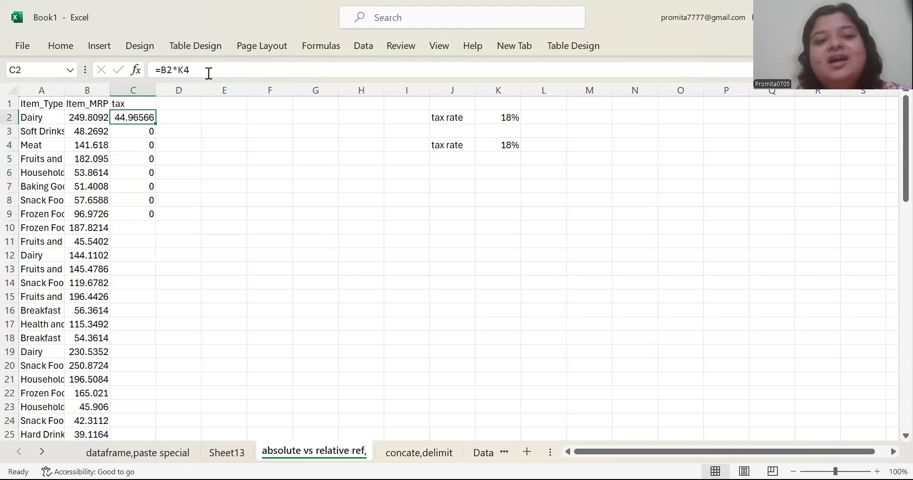
click(188, 69)
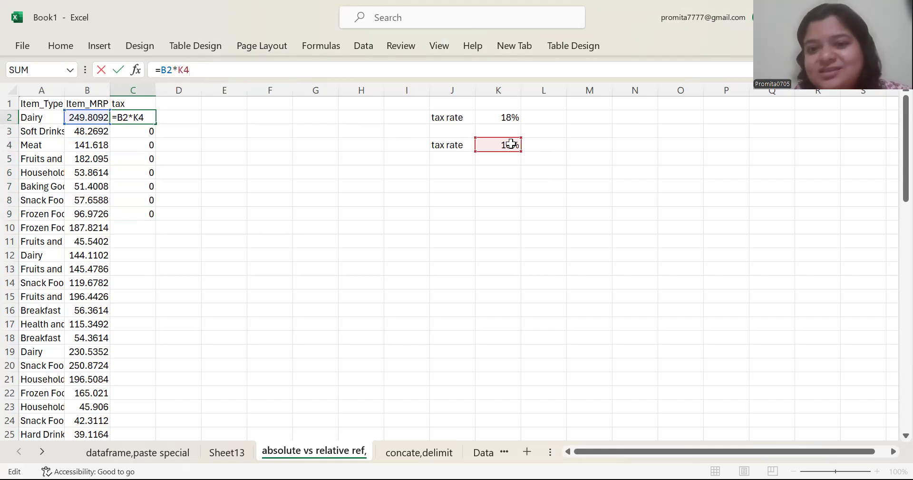
key(Return)
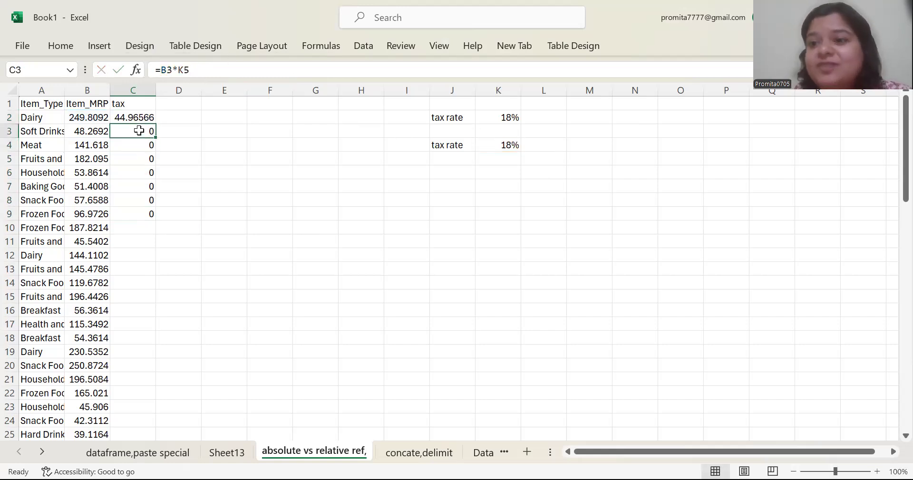
key(Down)
key(Down)
key(Down)
key(Down)
key(Down)
key(Down)
key(Down)
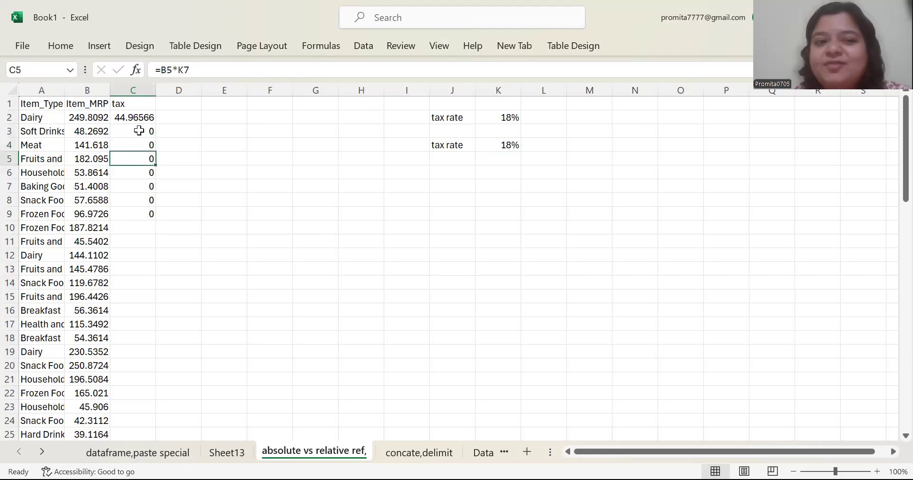
key(Up)
key(Up)
key(Up)
key(Up)
key(Up)
key(Up)
key(Up)
key(Up)
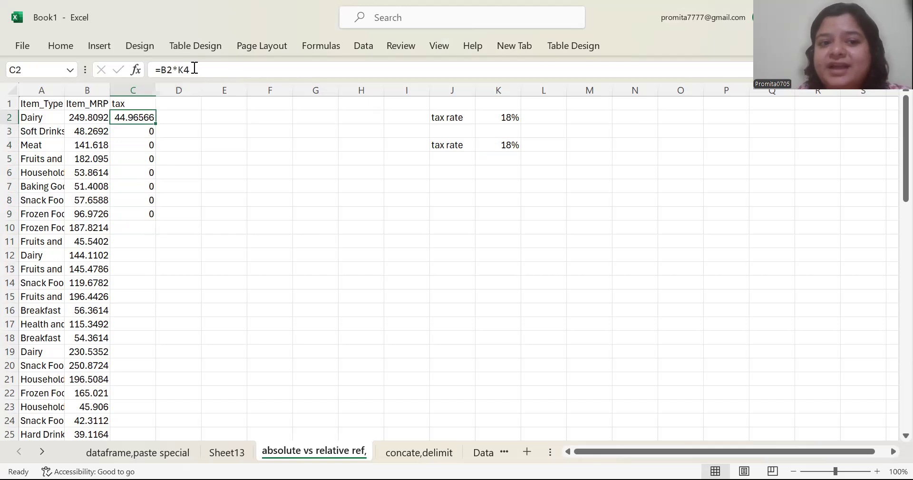
Make the tax rate reference in C2 absolute so the formula reads =B2*$K$4
click(177, 69)
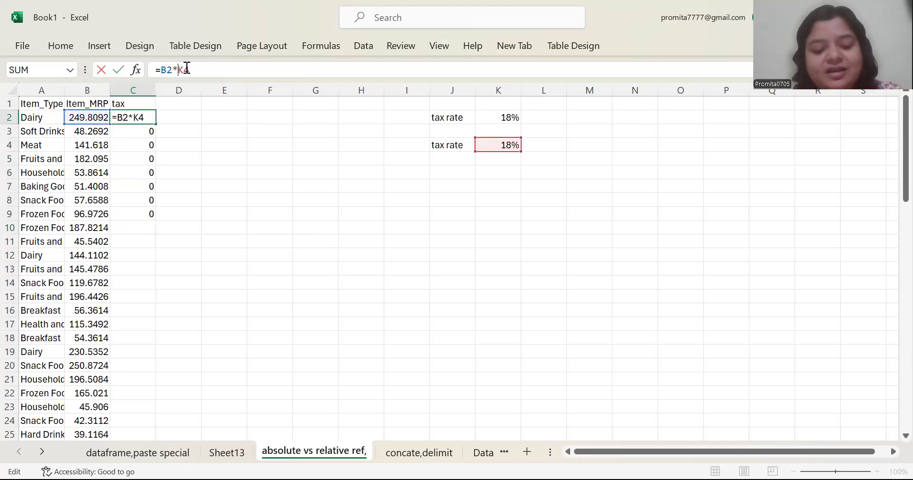
text($)
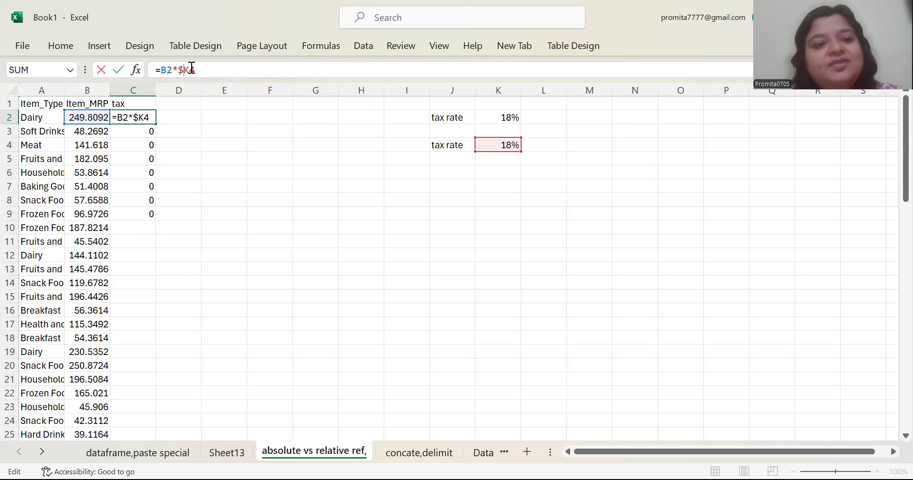
click(190, 70)
text($)
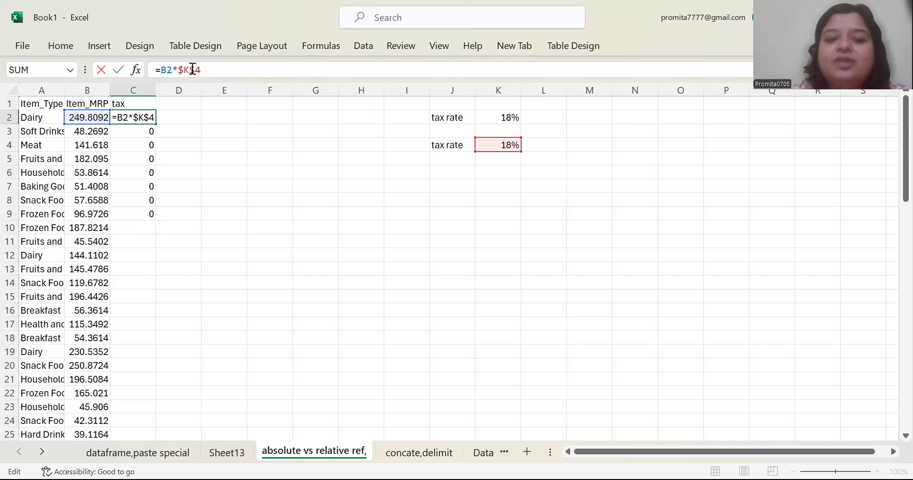
key(BackSpace)
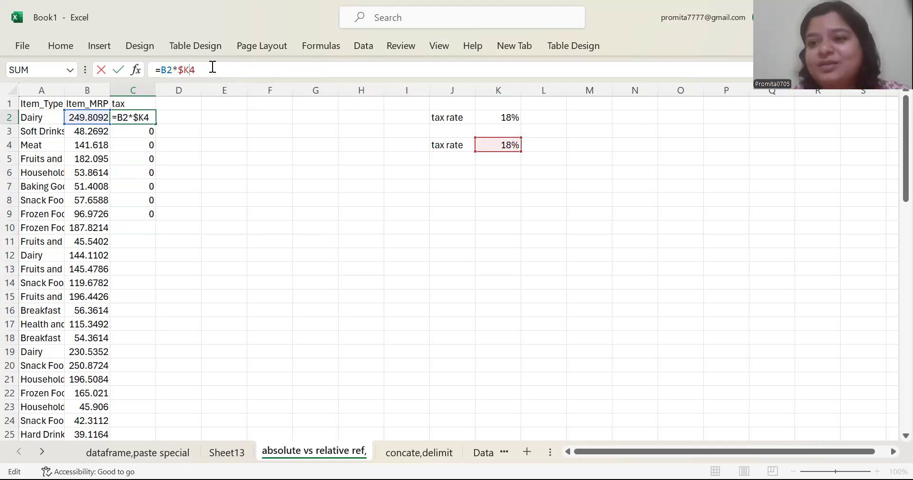
click(185, 70)
key(BackSpace)
text($)
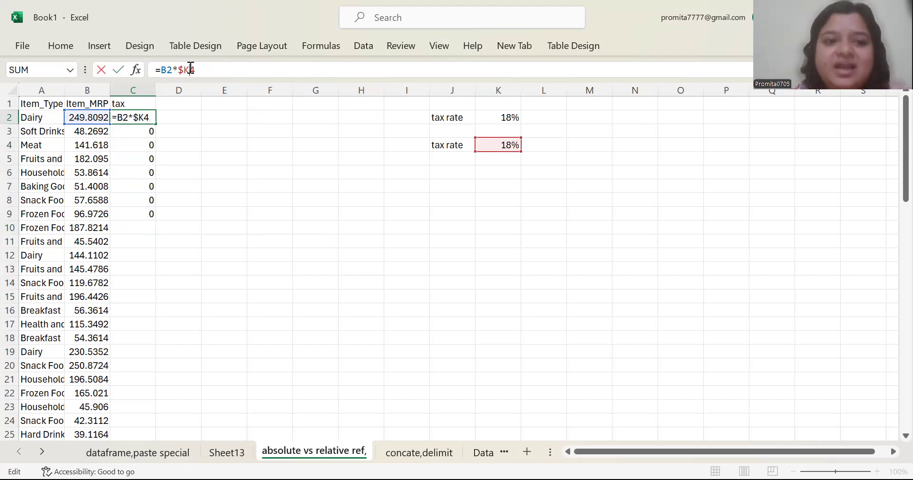
click(191, 69)
text($)
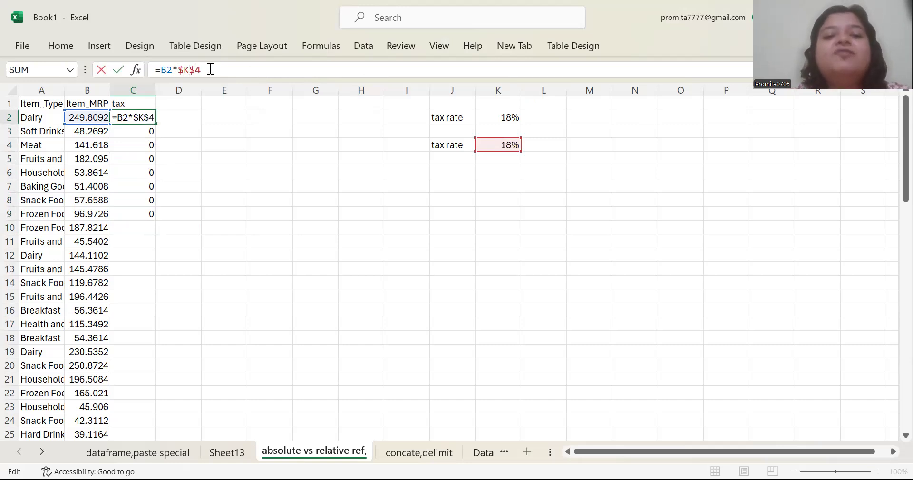
key(Return)
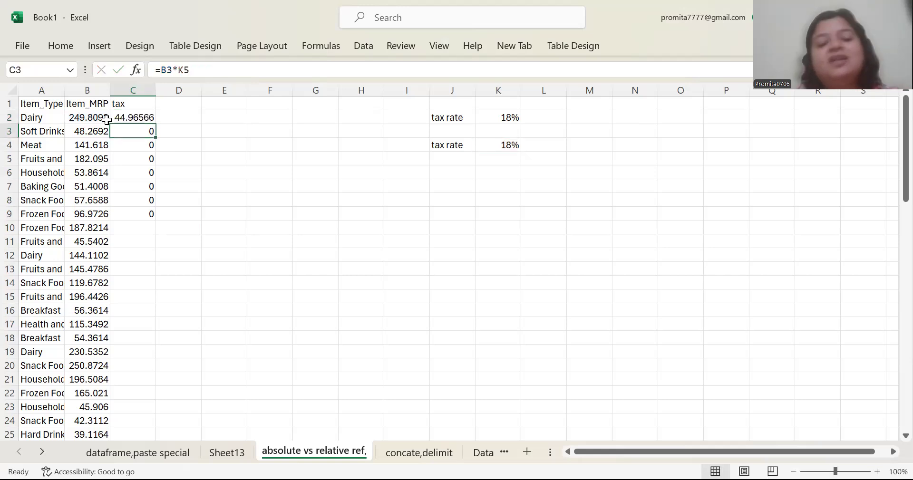
Fill the absolute-reference tax formula from C2 down to the last item in C75
click(123, 114)
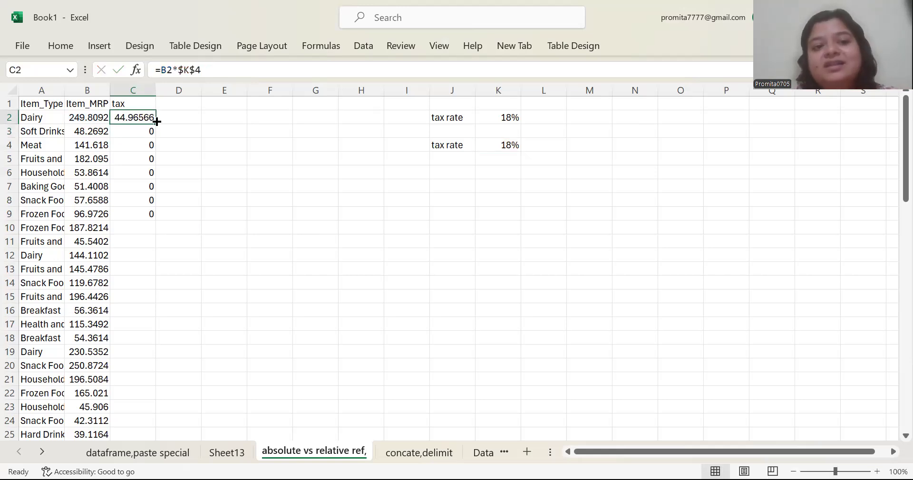
drag(157, 122, 142, 408)
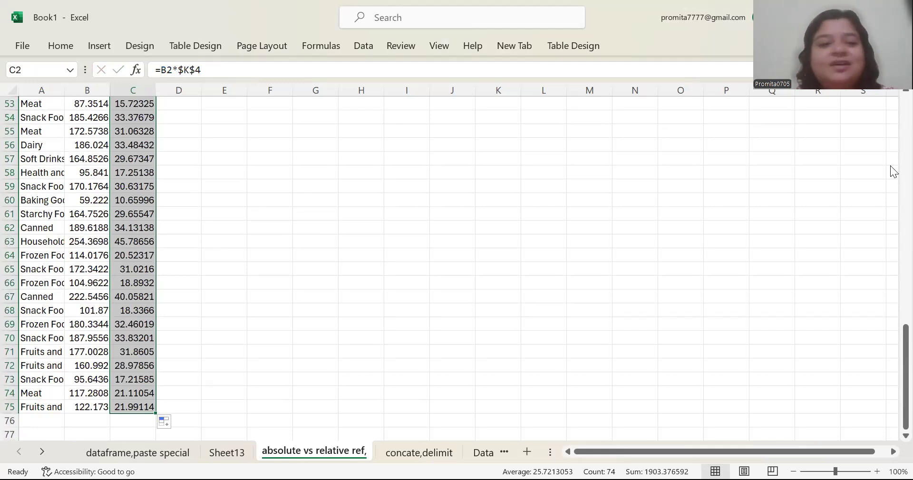
scroll(892, 171, up, 17)
Examine the filled tax formulas in column C from C12 downward and back up to the heading, checking the tax rate reference
click(142, 227)
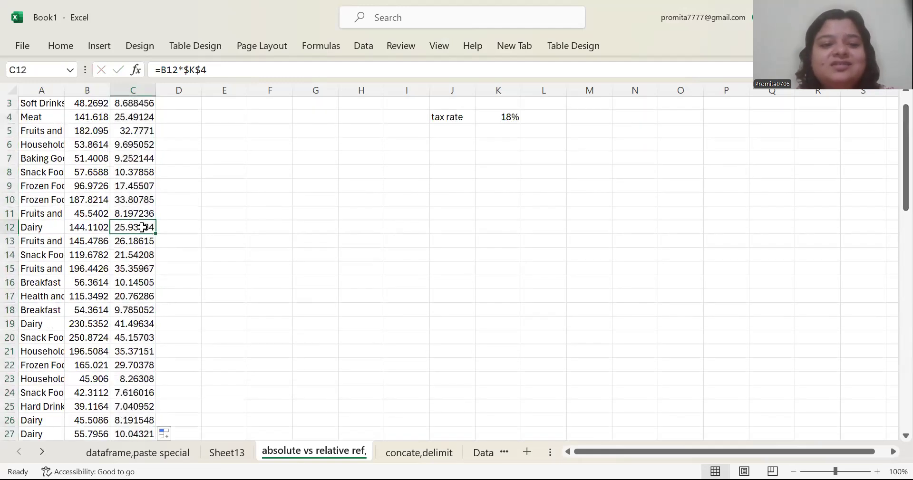
key(Down)
key(Down)
key(Down)
key(Down)
key(Down)
key(Down)
key(Down)
key(Down)
key(Down)
key(Down)
key(Down)
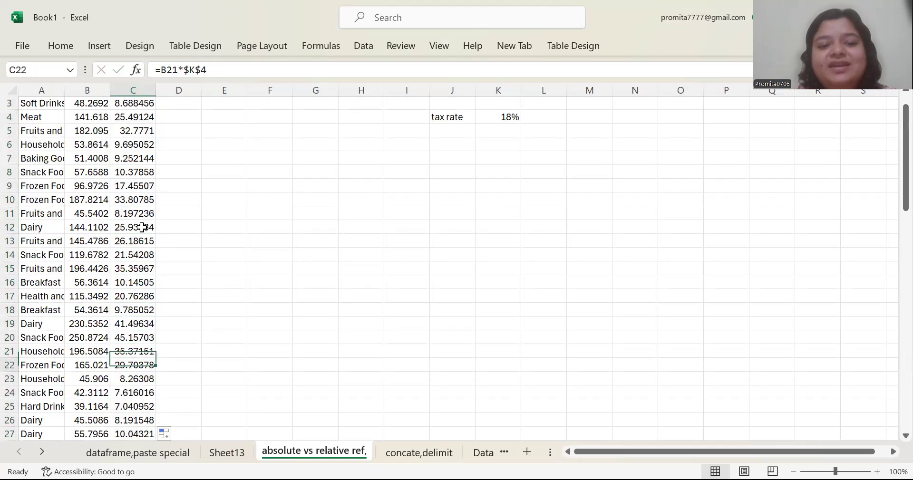
key(Down)
key(Down)
key(Down)
key(Down)
key(Down)
key(Down)
key(Down)
key(Down)
key(Down)
key(Down)
key(Down)
key(Down)
key(Down)
key(Down)
key(Down)
key(Up)
key(Up)
key(Up)
key(Up)
key(Up)
key(Up)
key(Up)
key(Up)
key(Up)
key(Up)
key(Up)
key(Up)
key(Up)
key(Up)
key(Up)
key(Up)
key(Up)
key(Up)
key(Up)
key(Up)
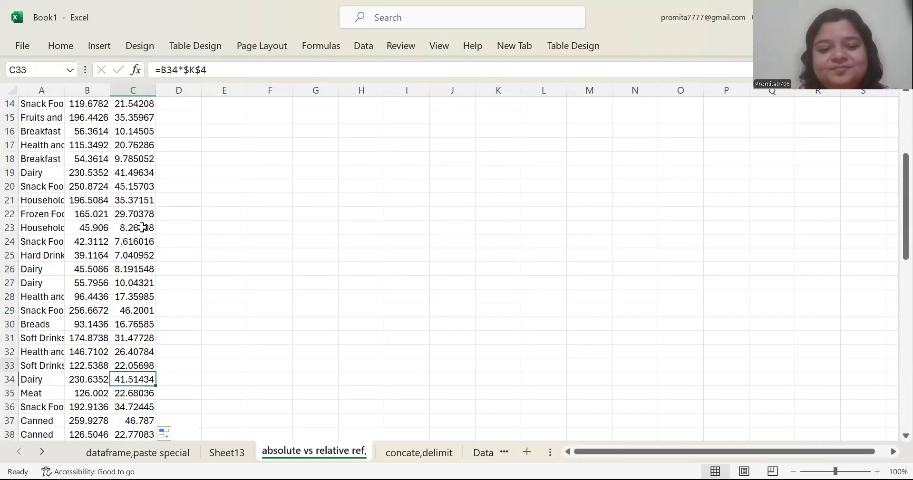
key(Up)
key(Up)
key(Up)
key(Up)
key(Up)
key(Up)
key(Up)
key(Up)
key(Up)
key(Up)
key(Up)
key(Up)
key(Up)
key(Up)
key(Up)
key(Up)
key(Up)
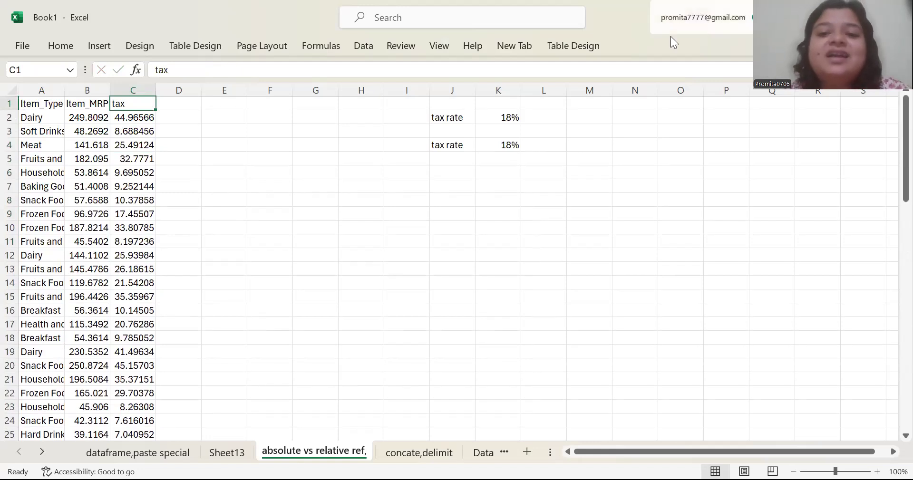
Check the names assigned to the two tax rate cells, K2 and K4
click(514, 118)
click(198, 121)
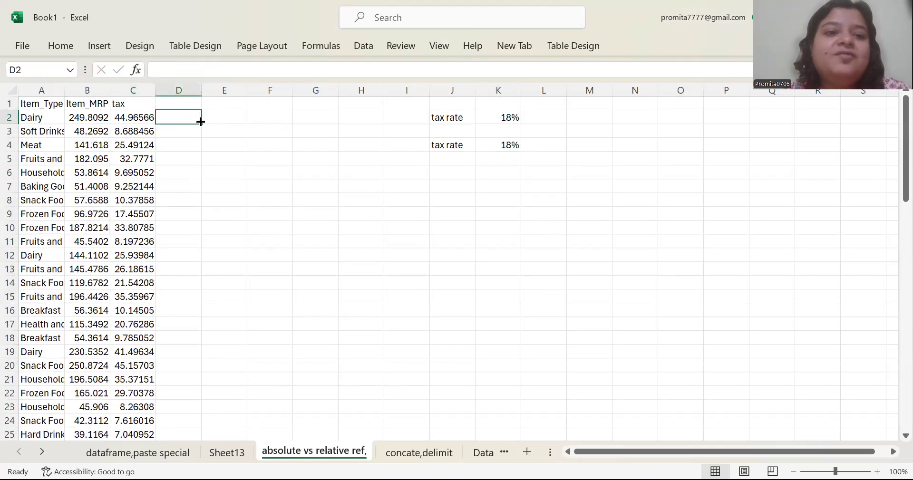
click(61, 48)
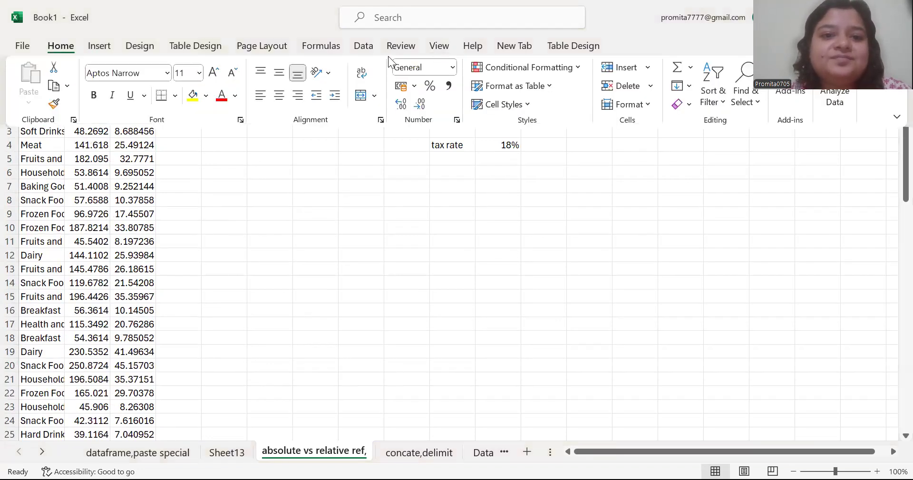
click(296, 47)
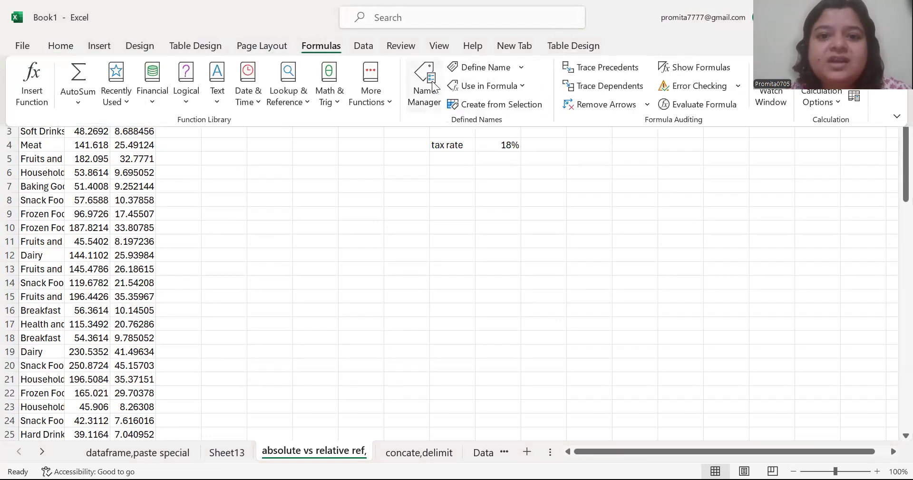
click(331, 202)
click(487, 117)
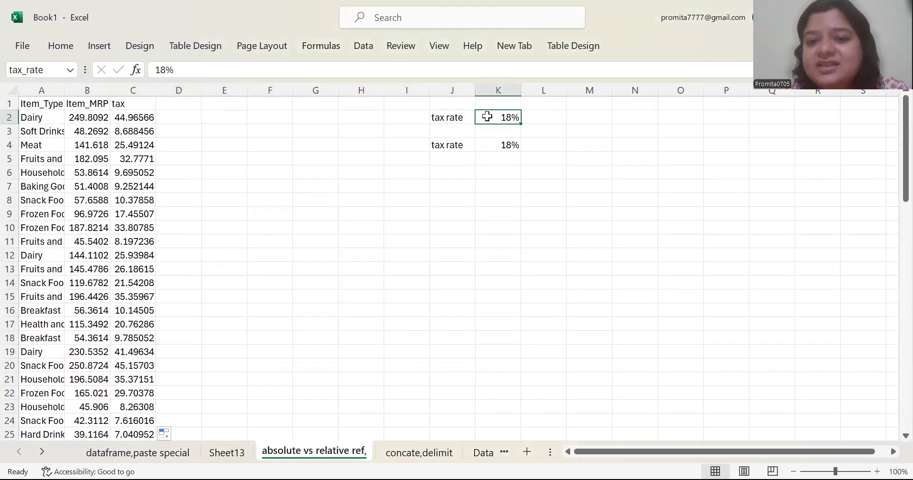
click(508, 148)
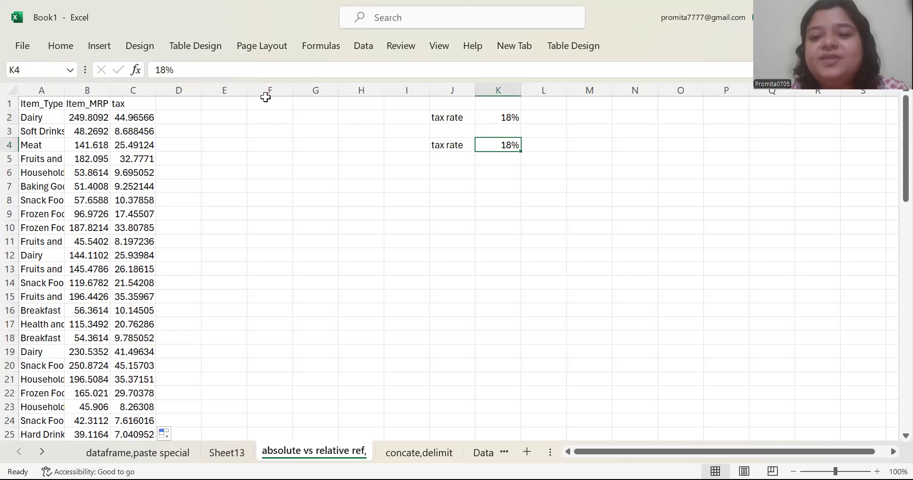
Try to define the workbook-scoped name "tax rate" referring to cell K4 on the current sheet
click(168, 115)
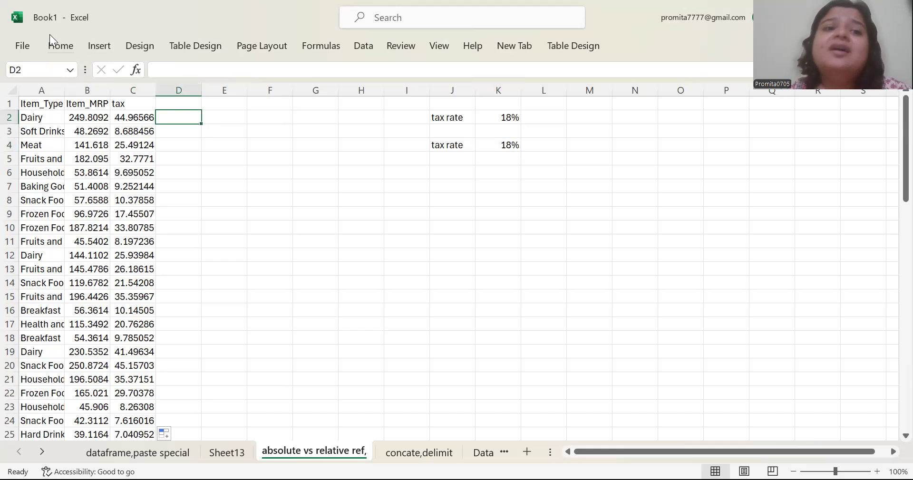
click(300, 39)
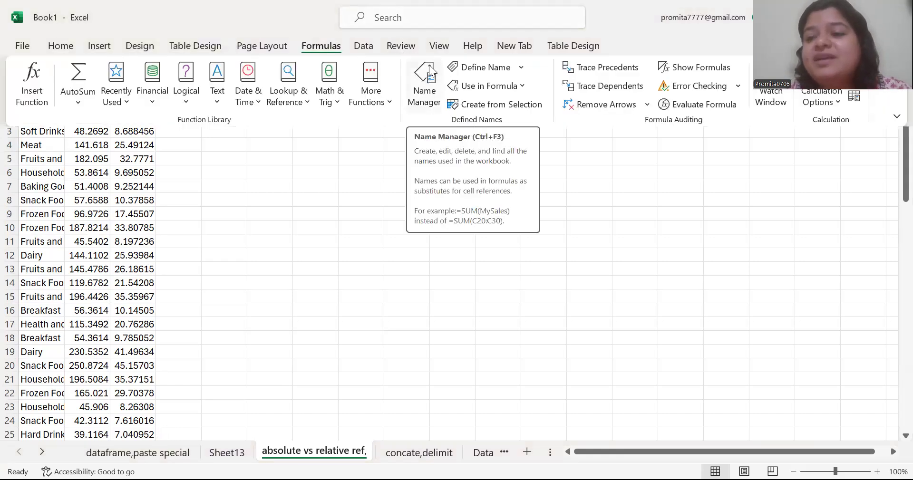
click(430, 83)
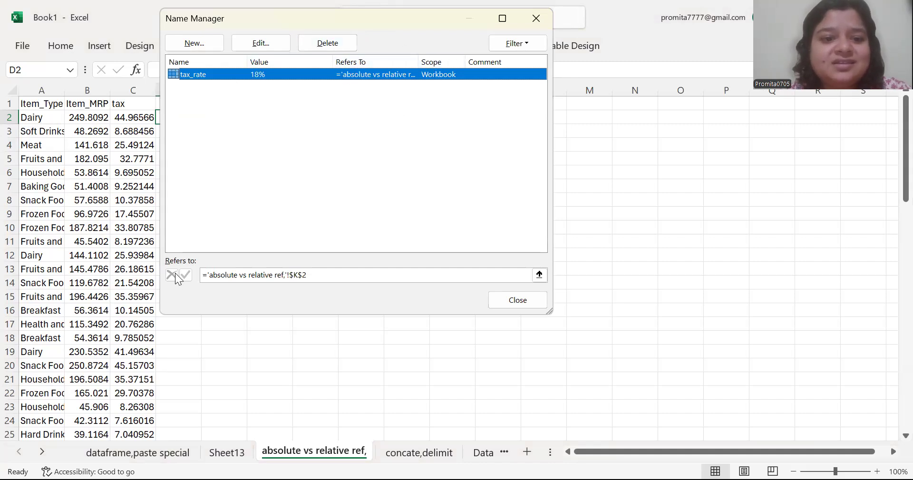
click(200, 41)
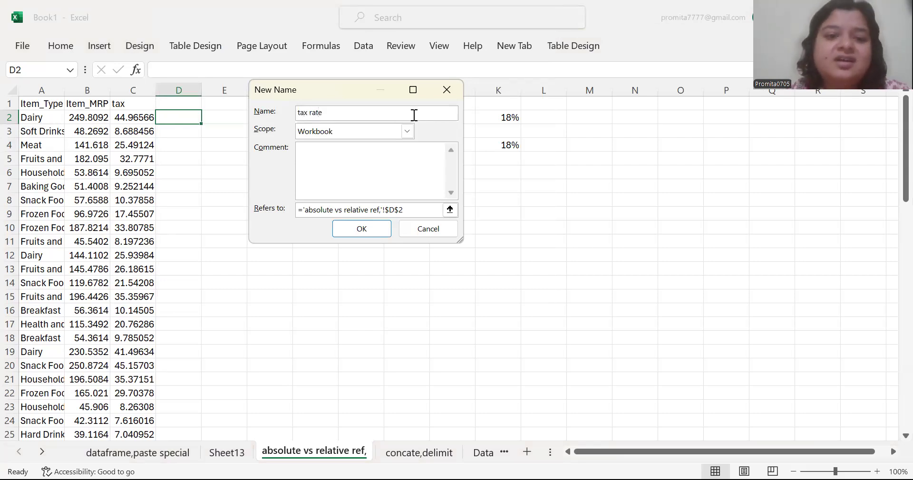
click(450, 210)
click(507, 145)
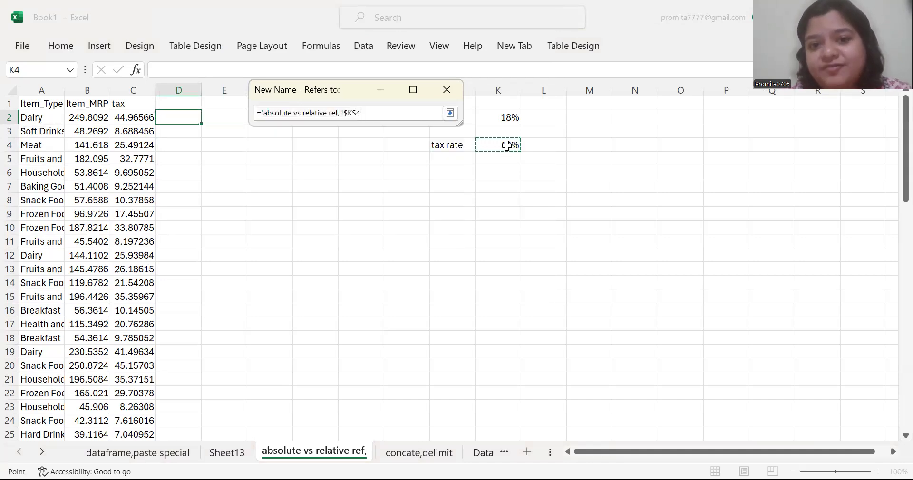
click(450, 113)
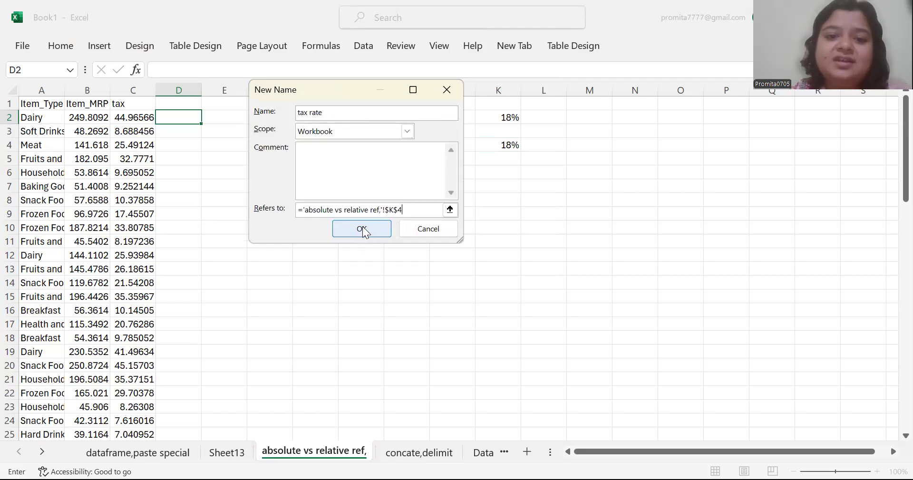
click(362, 228)
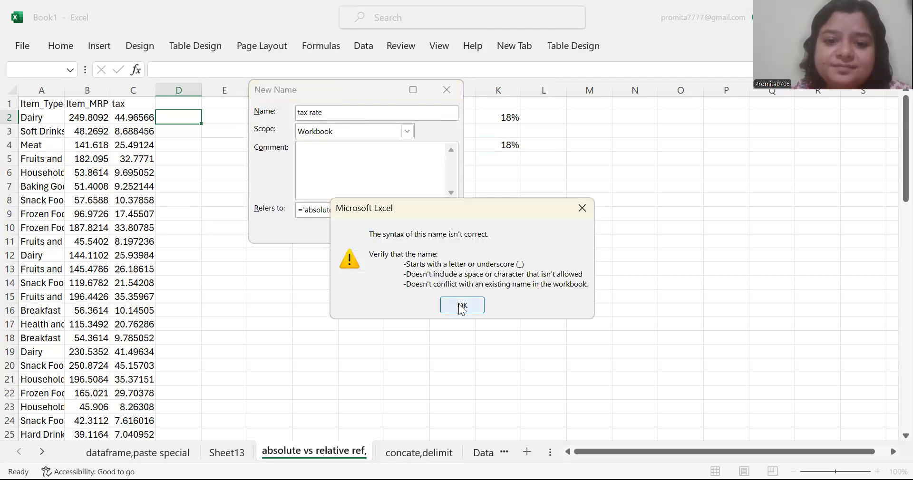
Shorten the new name for K4 to "tax", save it and leave the Name Manager
click(461, 306)
click(324, 113)
key(BackSpace)
key(BackSpace)
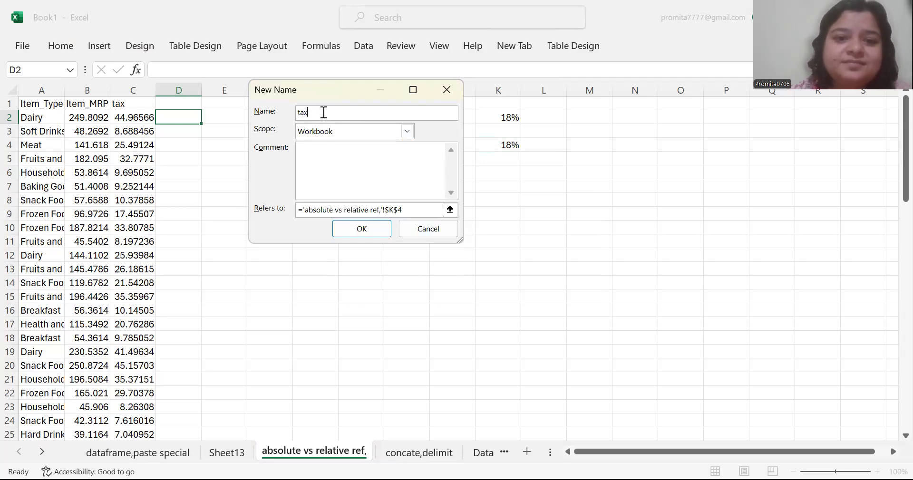
click(378, 230)
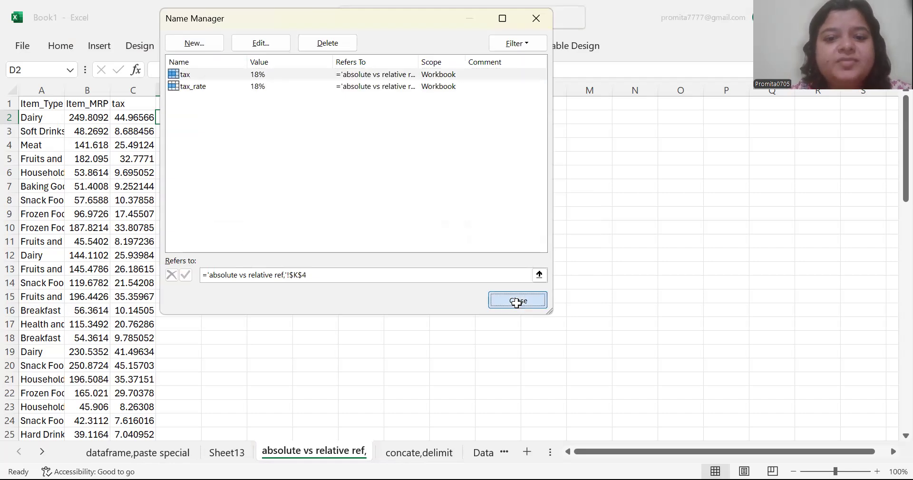
click(517, 302)
Enter the named-reference tax formula =B2*tax in cell D2
text(=)
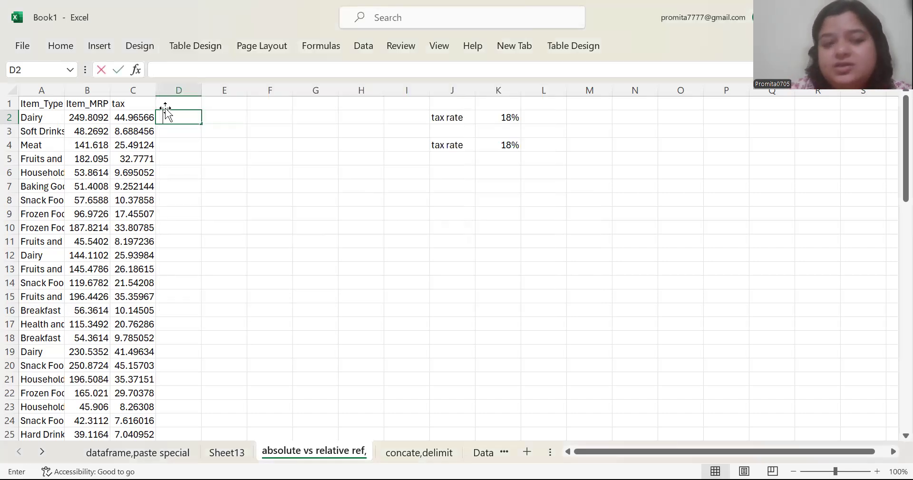
click(96, 117)
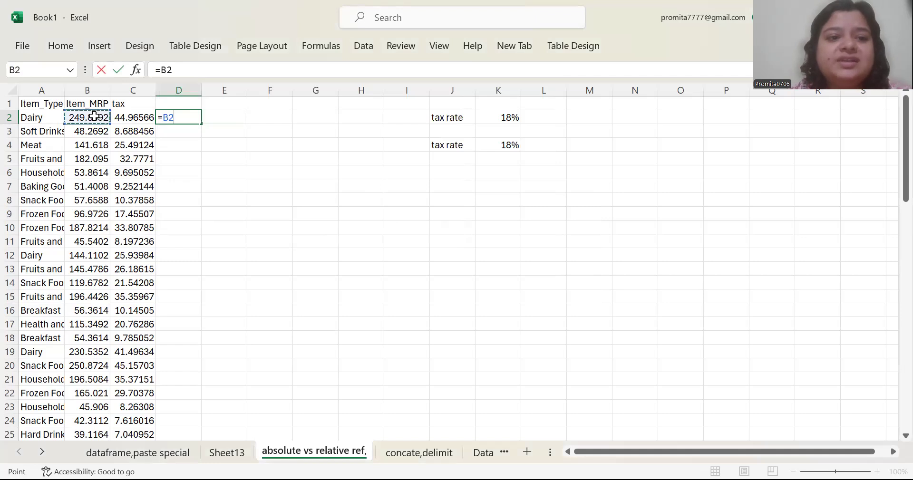
text(*)
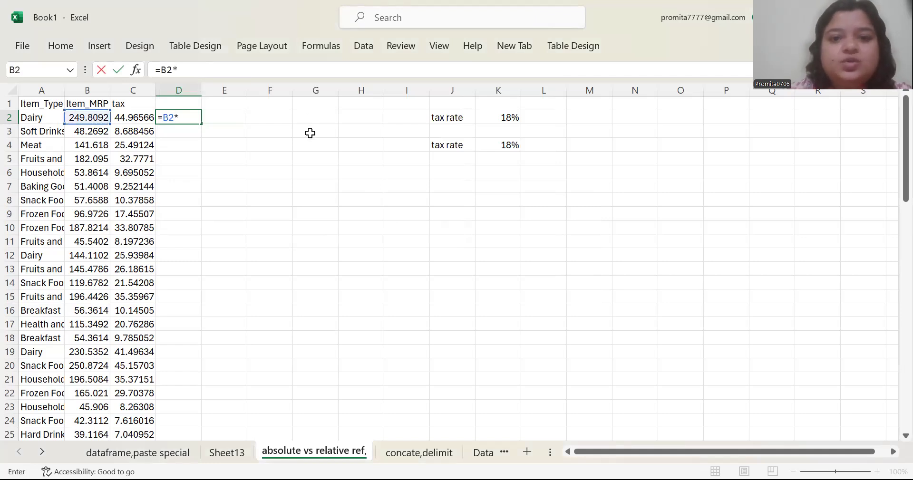
click(490, 146)
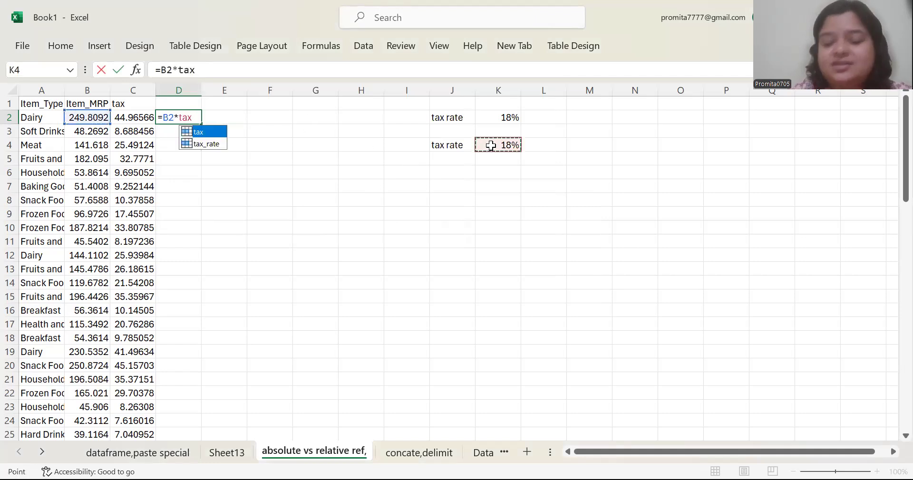
key(Return)
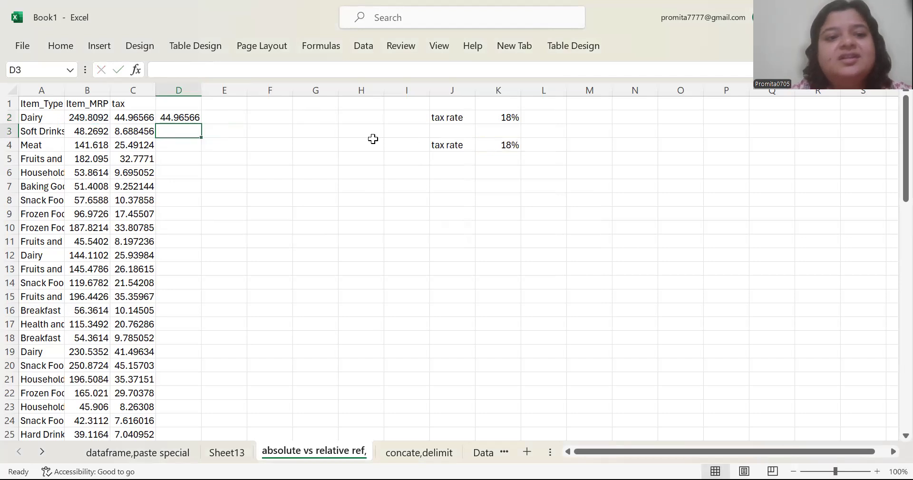
Fill the =B2*tax formula from D2 down to the last item in D75 and return to the table's start
click(180, 115)
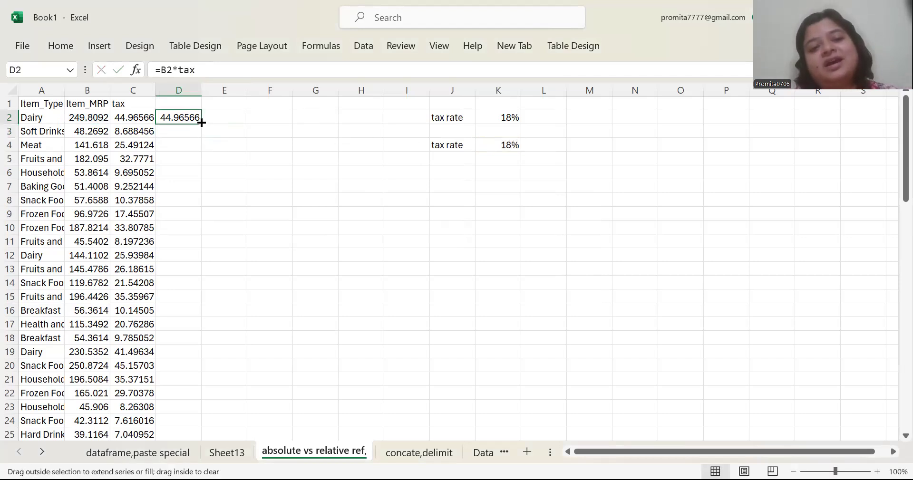
mouse_move(199, 124)
mouse_down()
mouse_move(208, 433)
mouse_move(206, 425)
mouse_up()
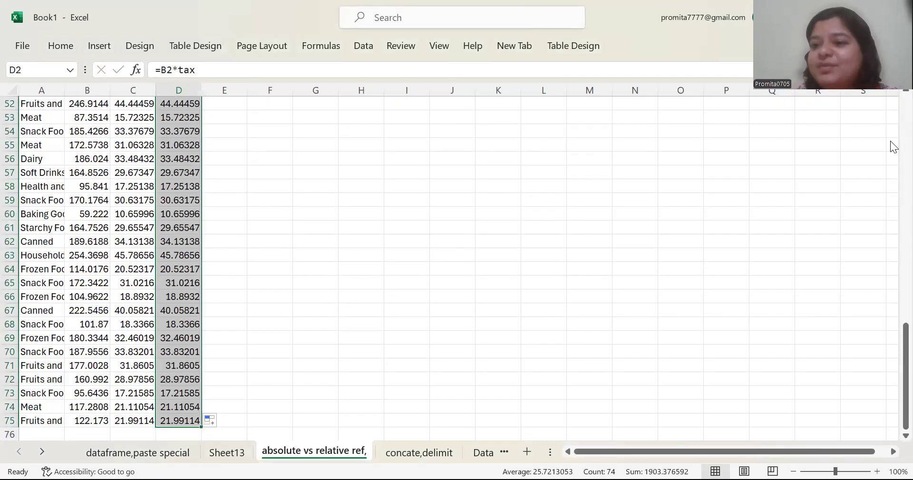
scroll(892, 142, up, 5)
scroll(890, 141, up, 12)
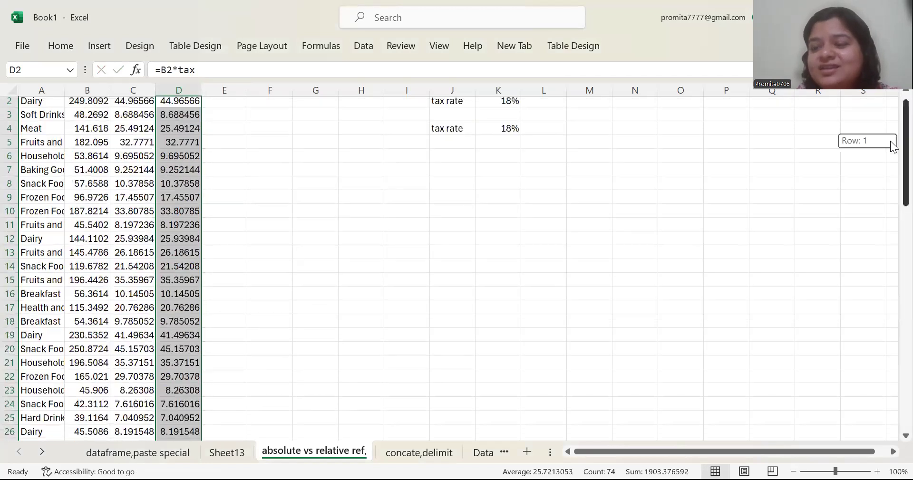
click(502, 132)
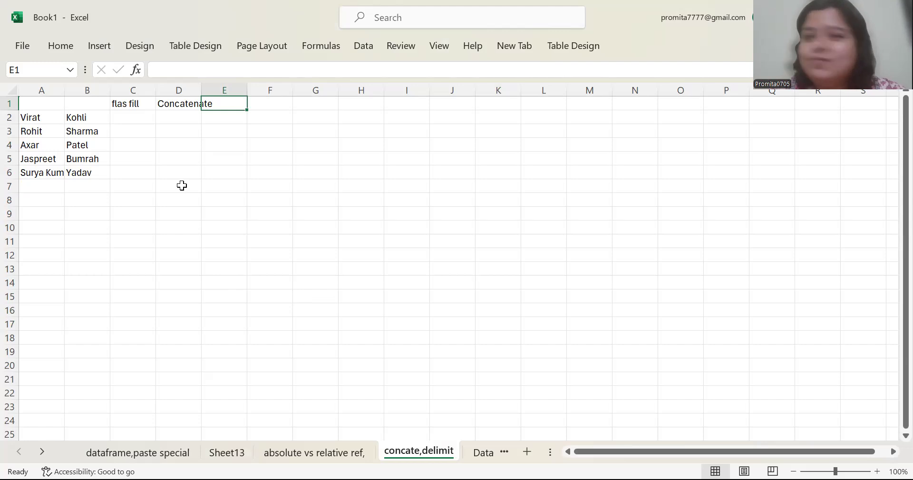
Enter the full name "Virat Kohli" in C2 of the concate,delimit sheet as the flash fill example
click(140, 116)
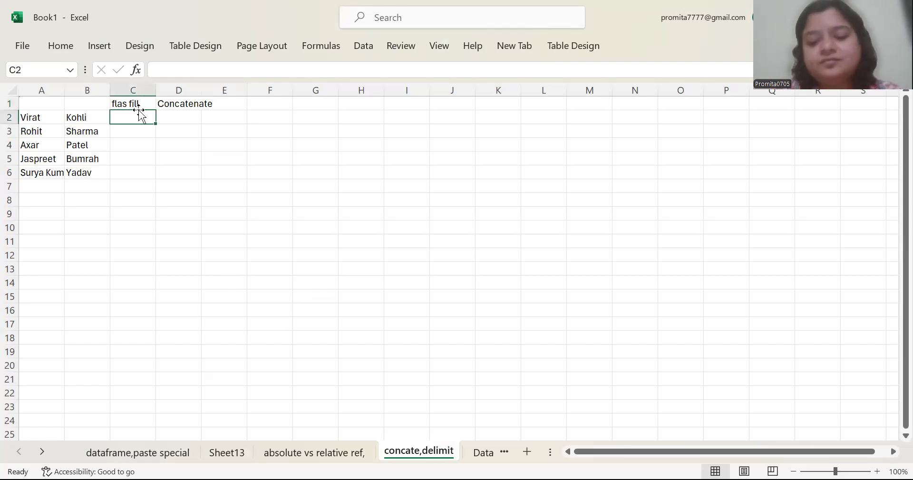
text(Virat )
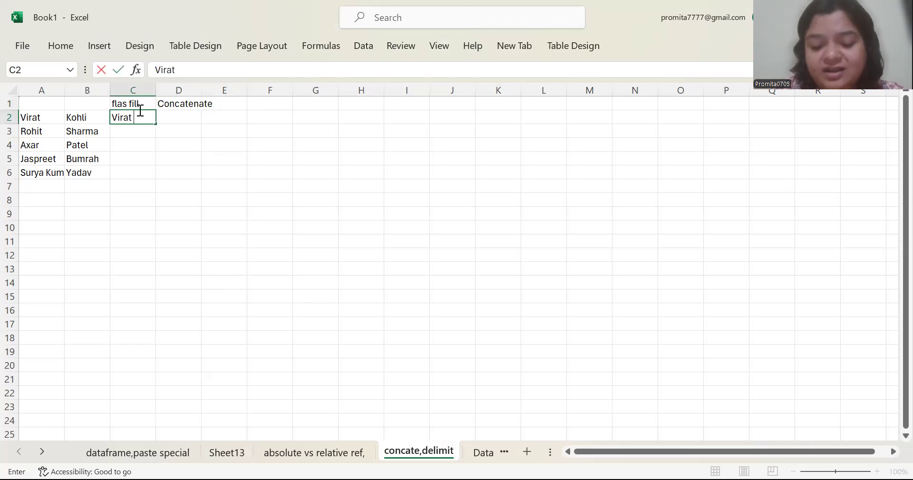
text(Kohli)
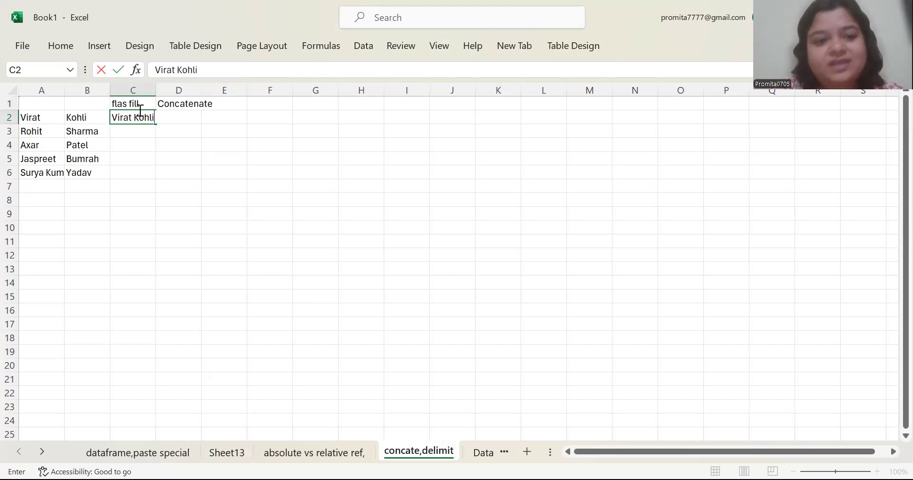
key(Return)
Use Flash Fill to complete the full names in C3 to C6, following the example in C2
click(135, 118)
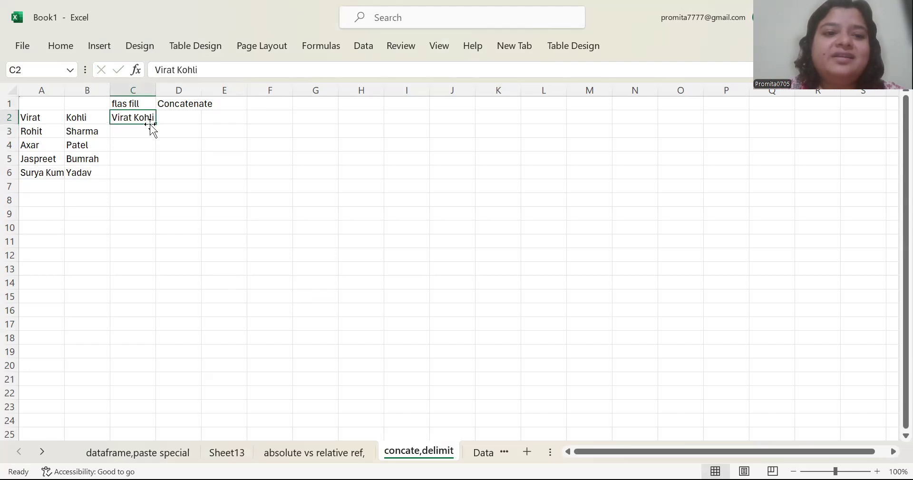
click(62, 44)
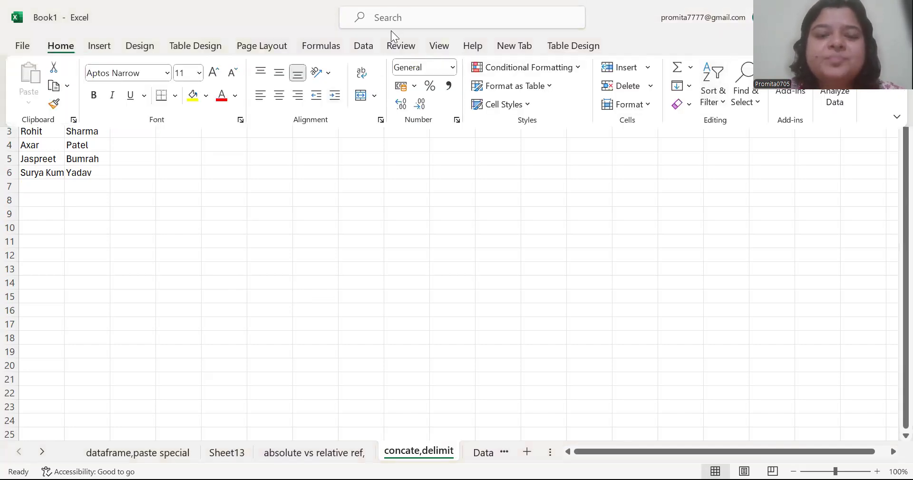
click(364, 45)
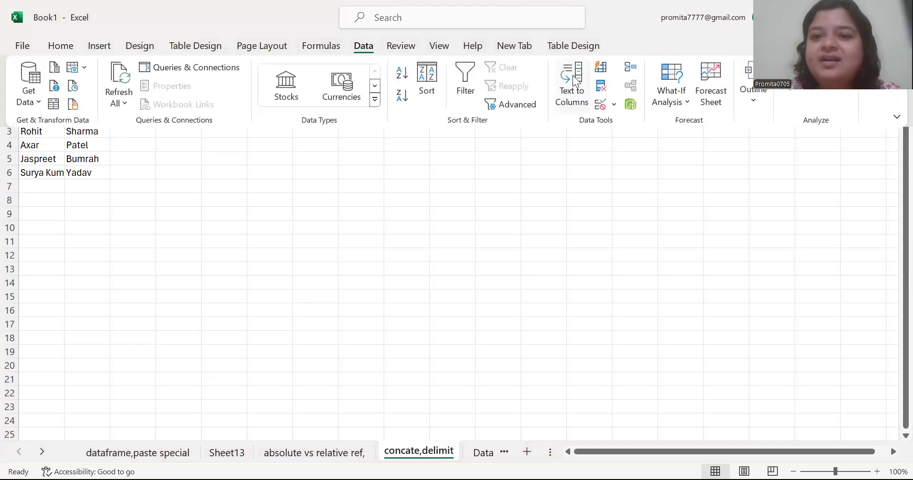
click(601, 67)
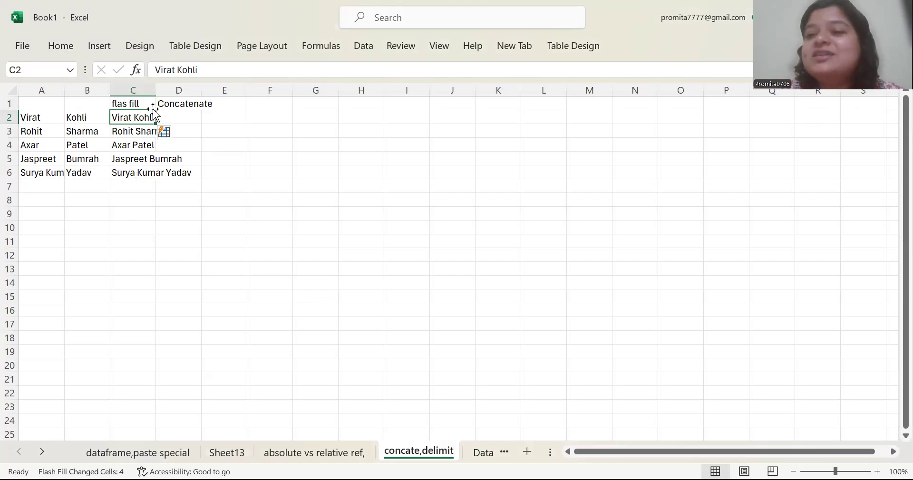
Add a new entry in row 7 with "Kuldeep" in A7 and "Yadav" in B7
click(37, 183)
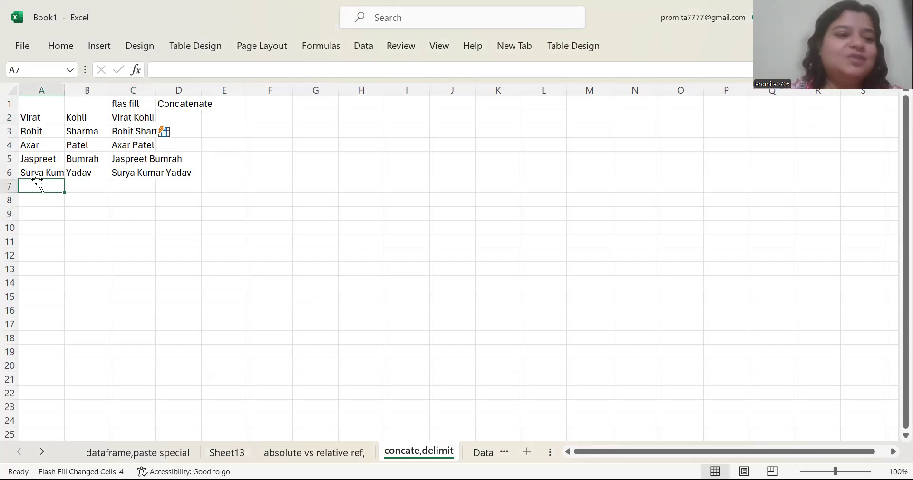
text(Kuldeep)
key(Tab)
text(Yada)
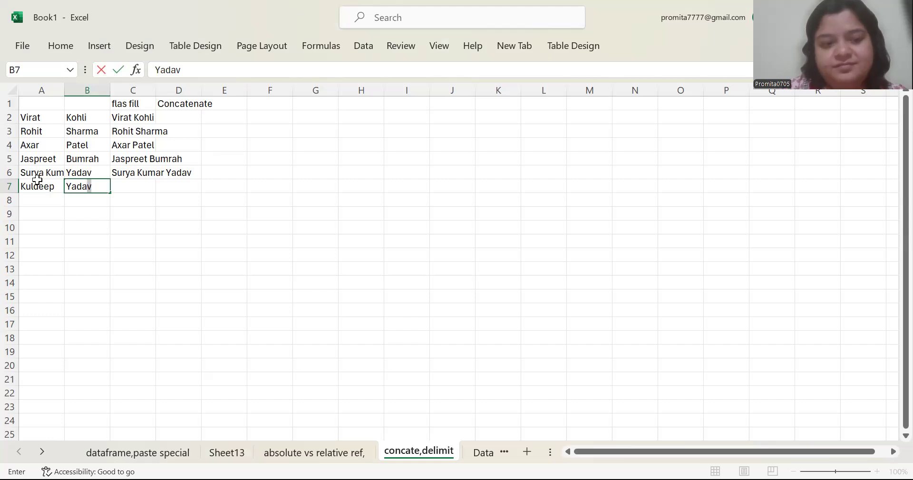
key(Down)
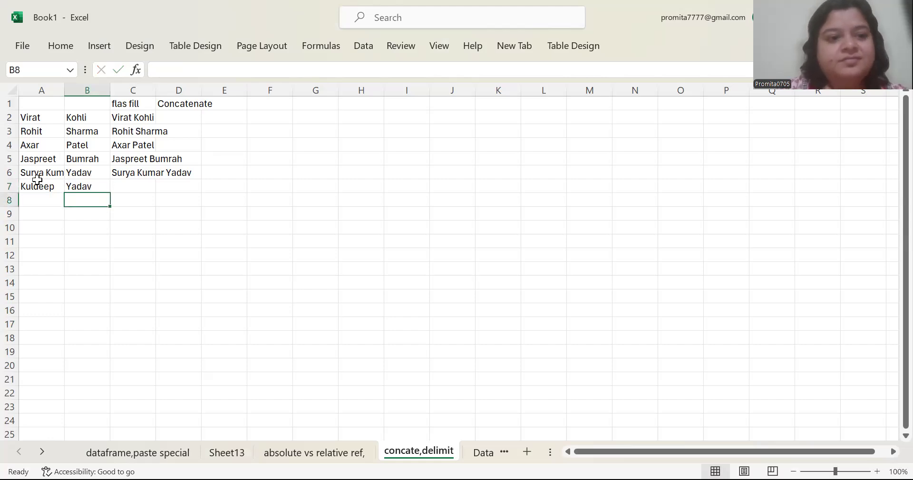
Check the flash-filled cells C6 and C2 and cell C7 beside the new entry for automatic updating
click(139, 171)
click(140, 118)
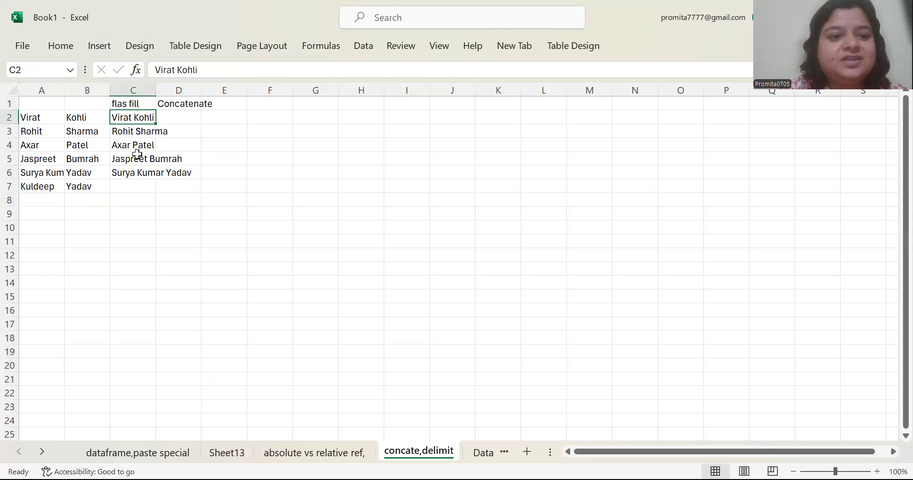
click(132, 186)
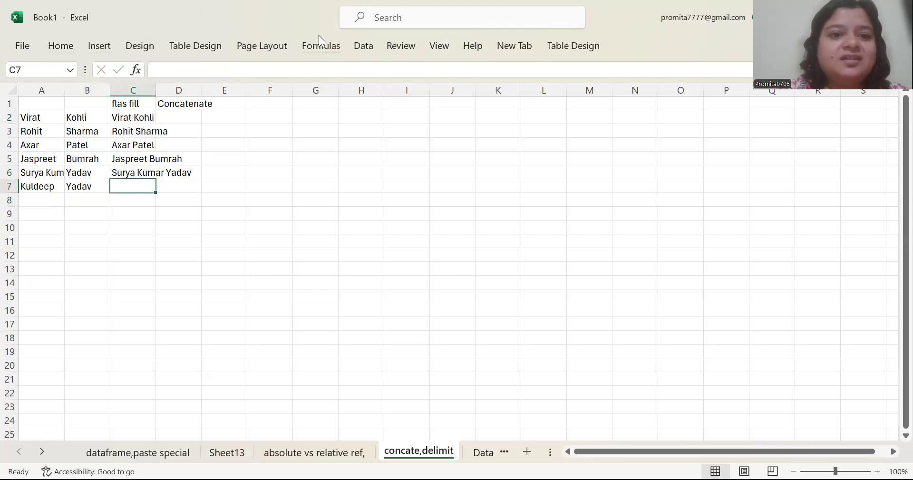
Use Flash Fill to complete the full name in C7, and widen column C to fit the full names
click(355, 44)
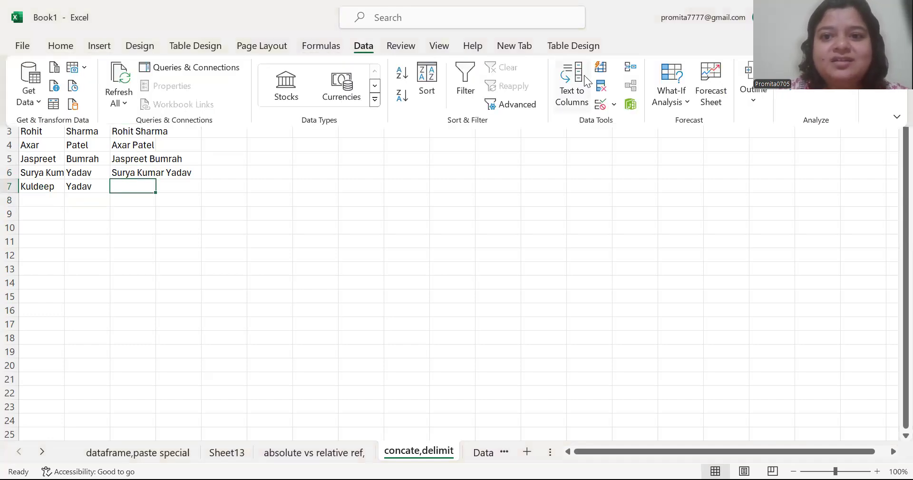
click(601, 68)
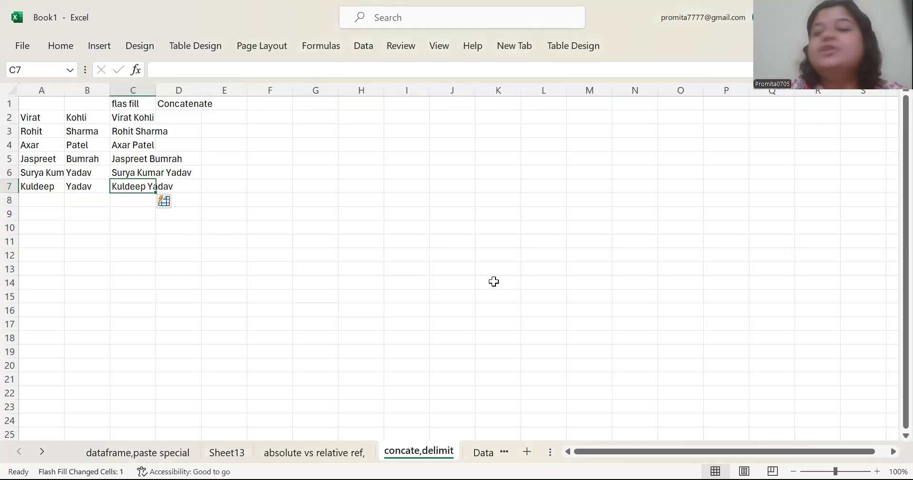
drag(153, 85, 213, 86)
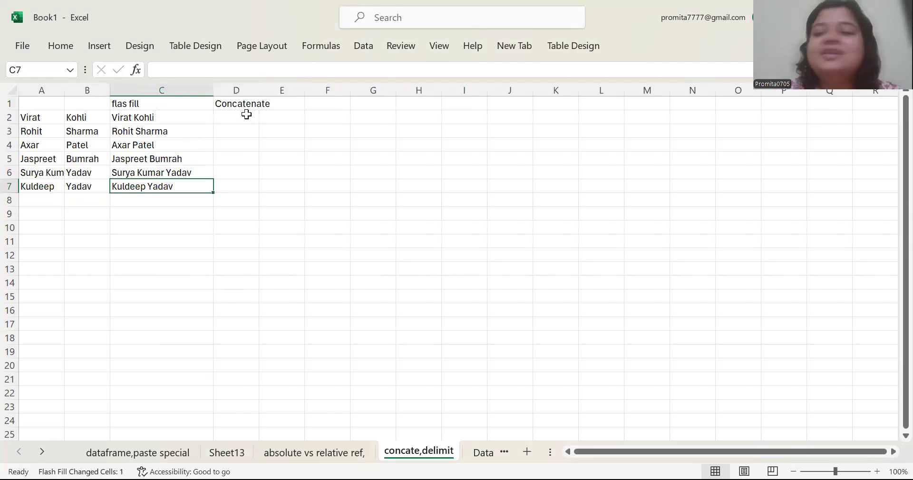
Join the first and last names in D2 with =CONCAT(A2,B2) and fill the formula down to D7
click(247, 114)
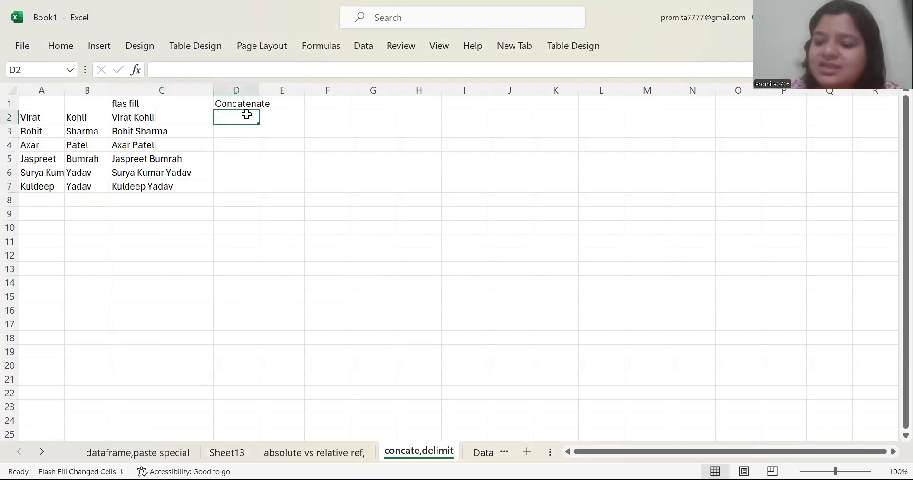
text(=)
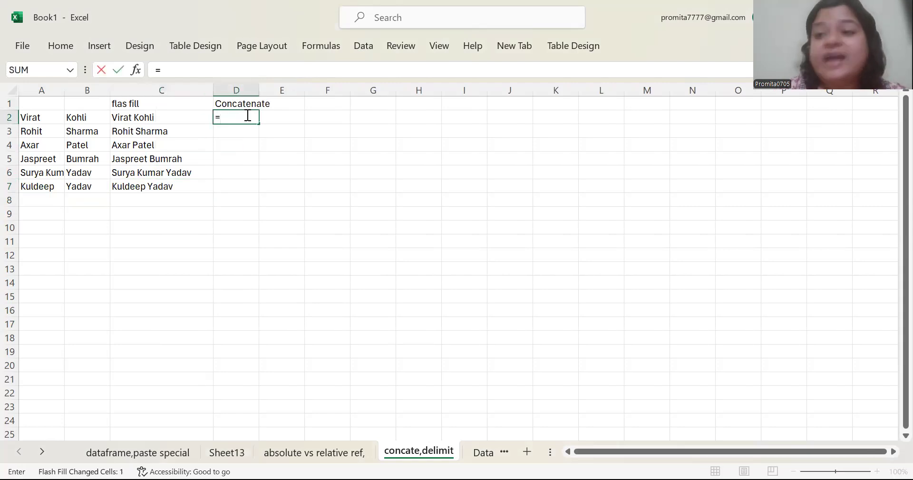
key(BackSpace)
text(=)
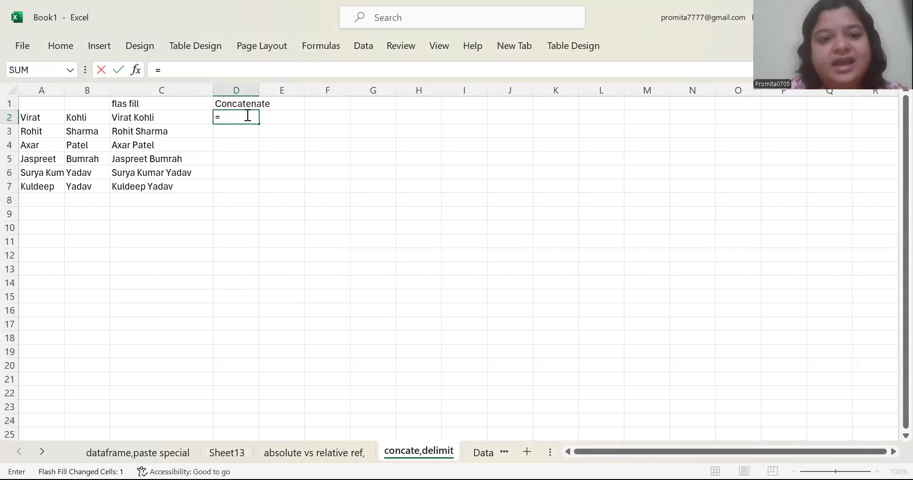
text(con)
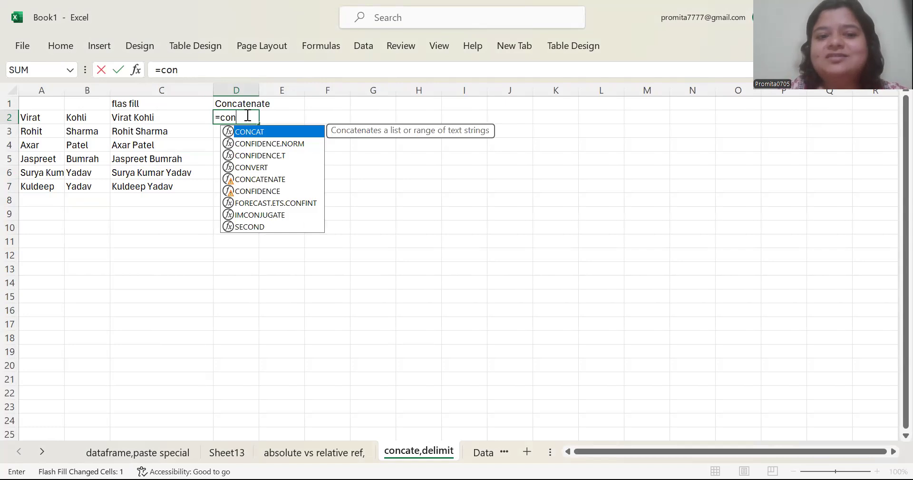
key(Tab)
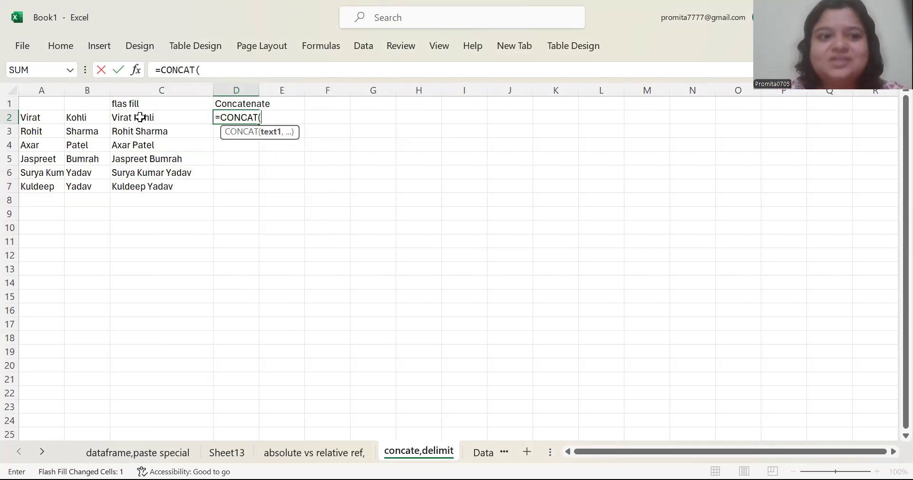
click(39, 116)
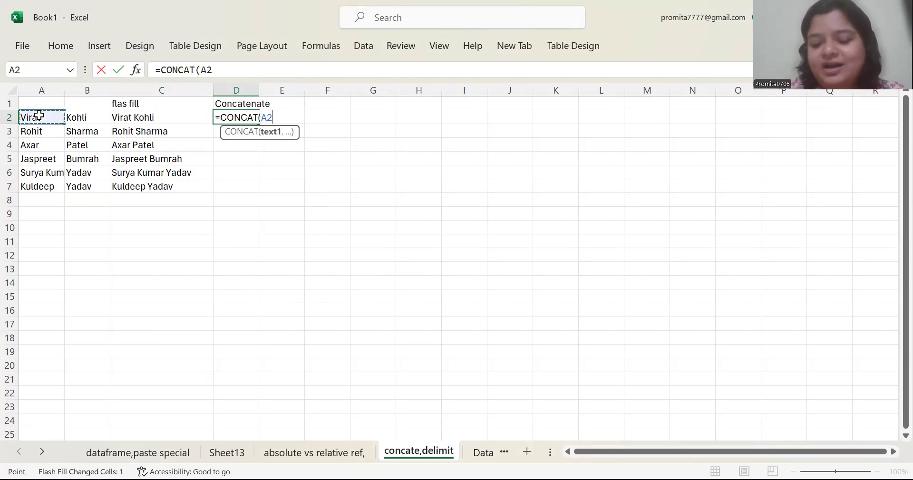
text(,)
click(70, 114)
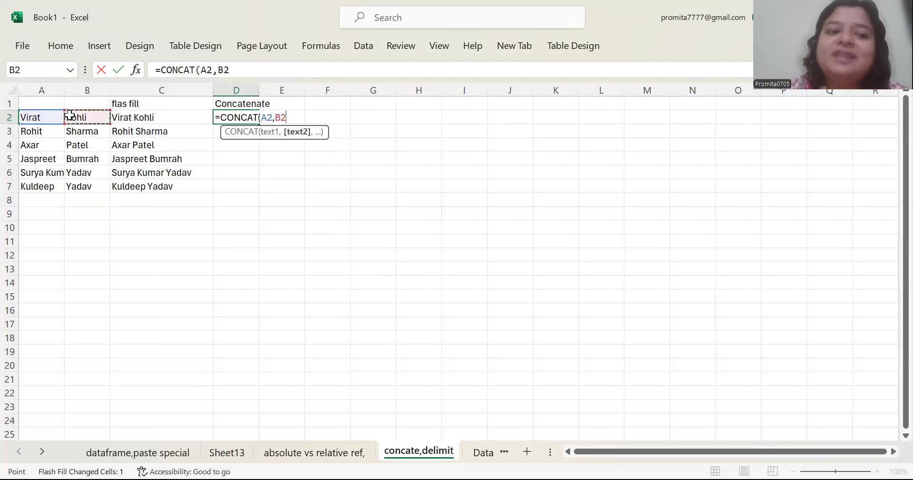
text())
key(Return)
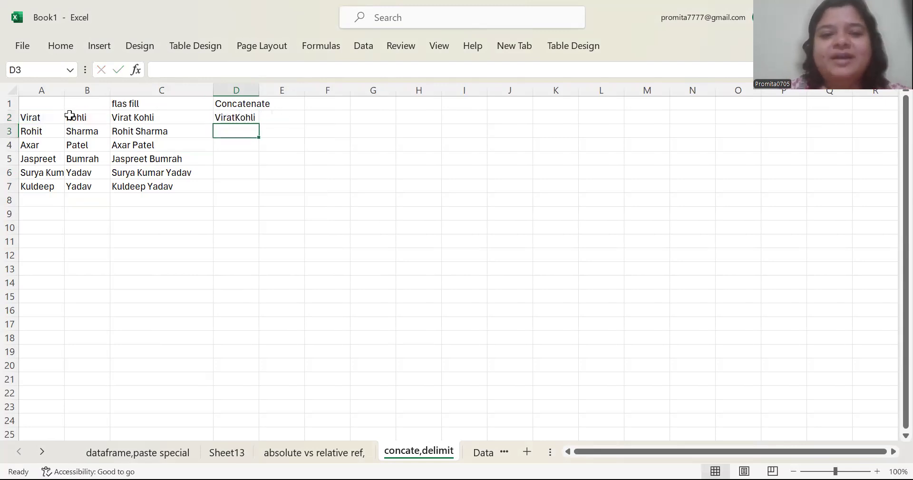
click(233, 115)
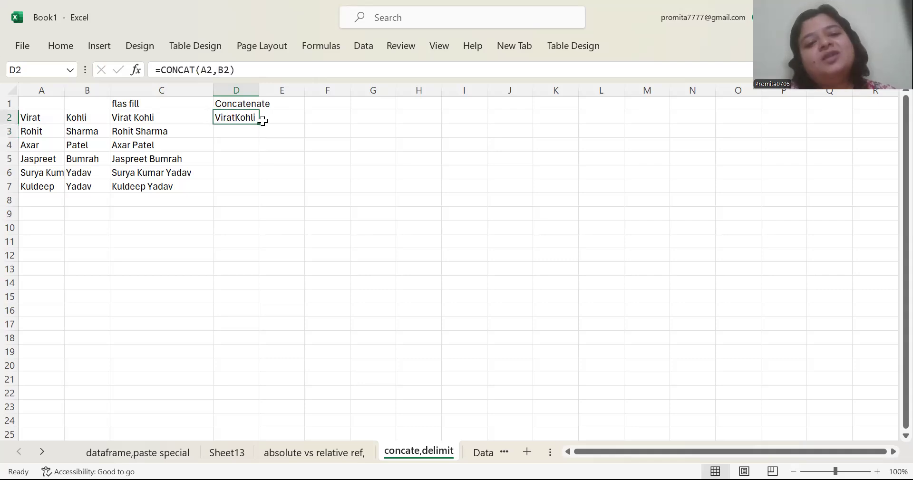
drag(259, 124, 271, 192)
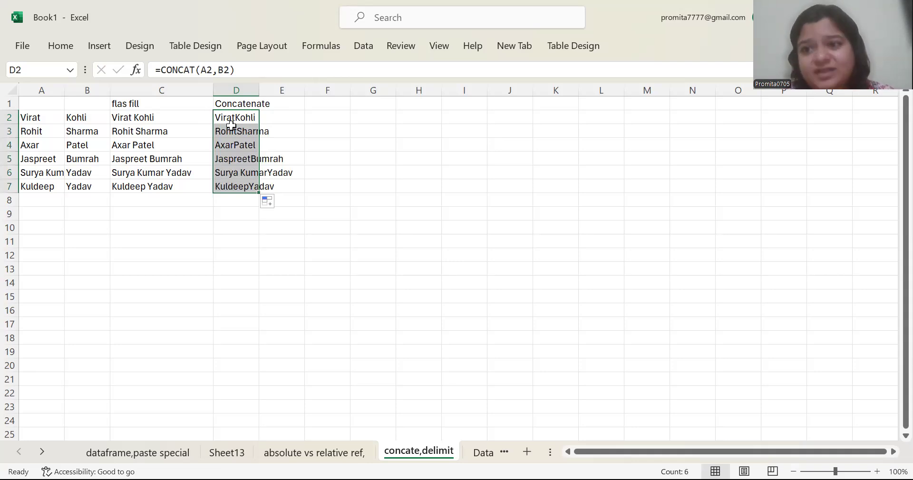
Join the names with a space in E2 using =CONCAT(A2," ",B2) and fill the formula down to E7
click(284, 123)
text(=)
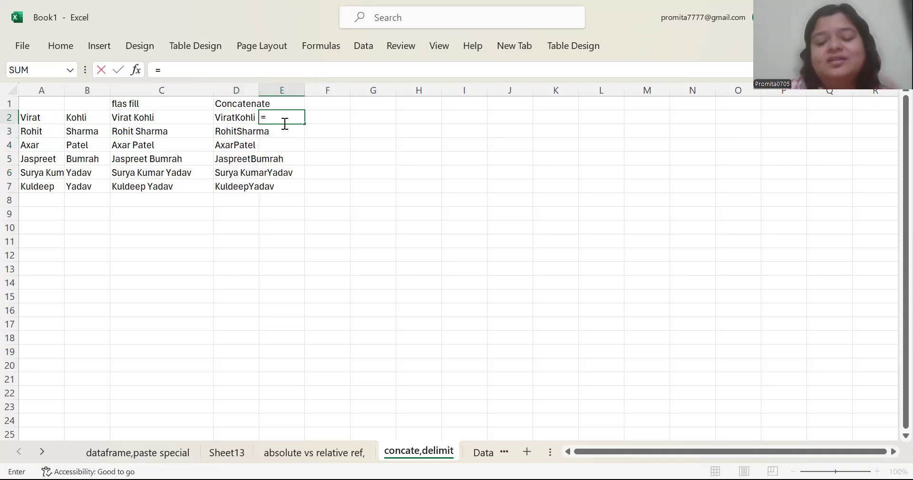
text(con)
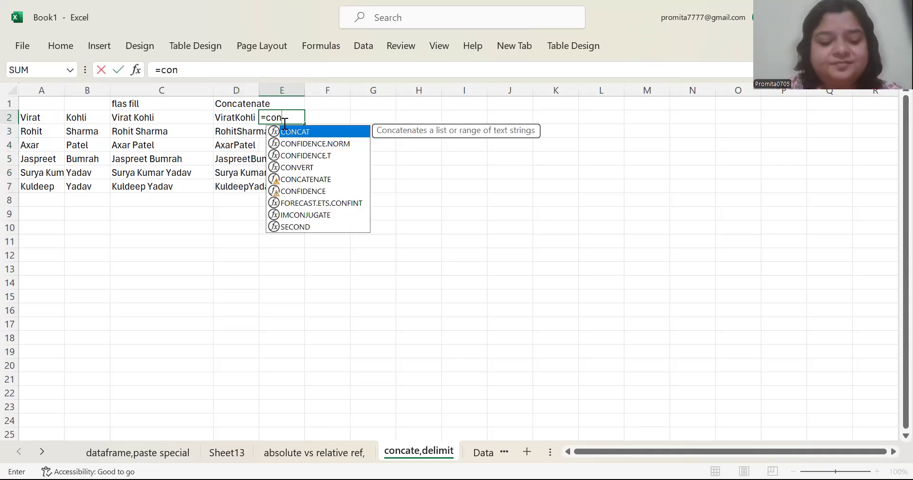
key(Tab)
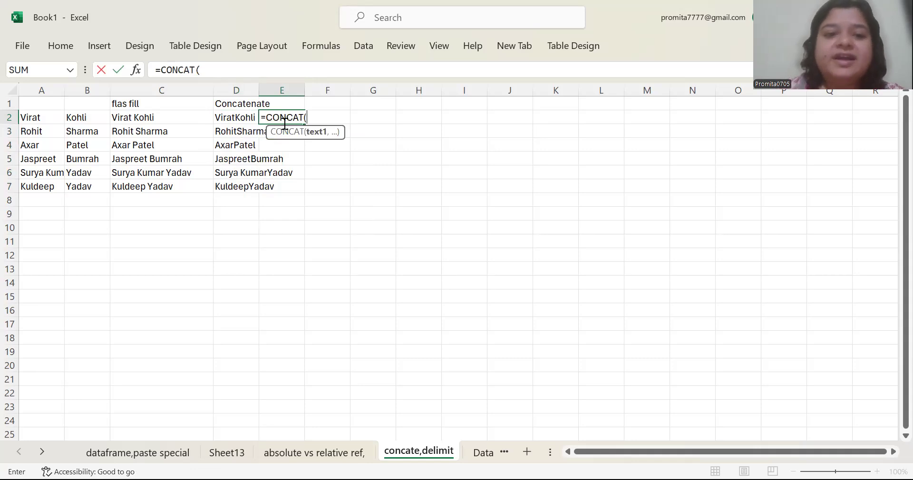
click(23, 116)
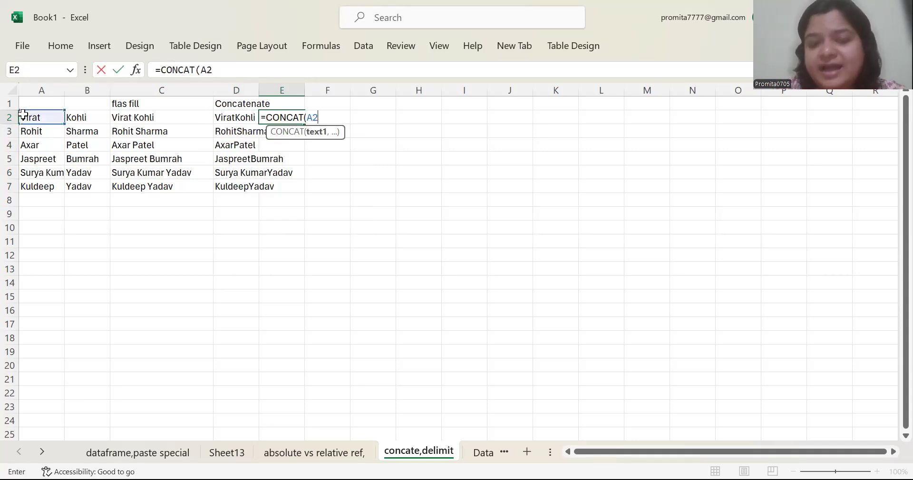
text(,)
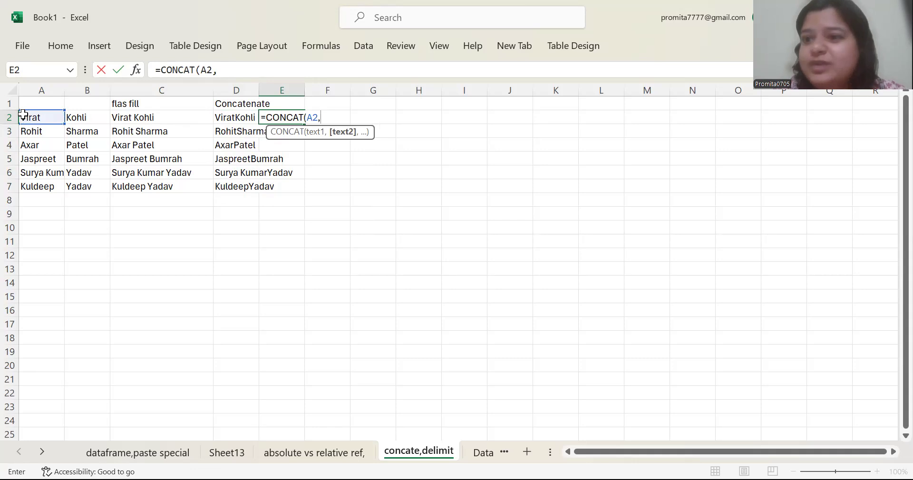
text(")
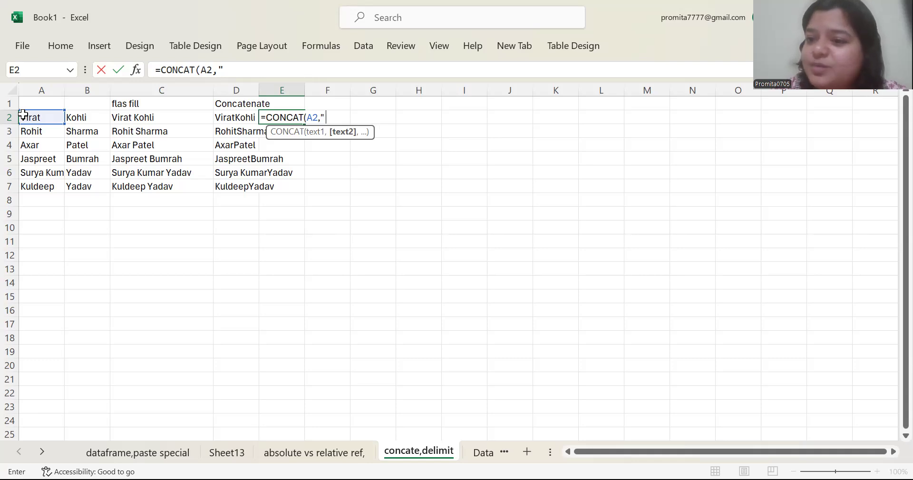
text(")
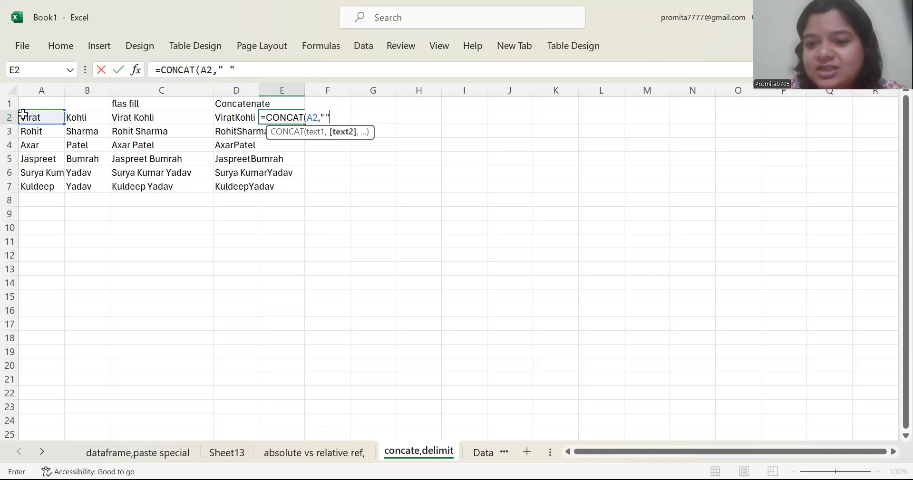
text(,)
click(102, 119)
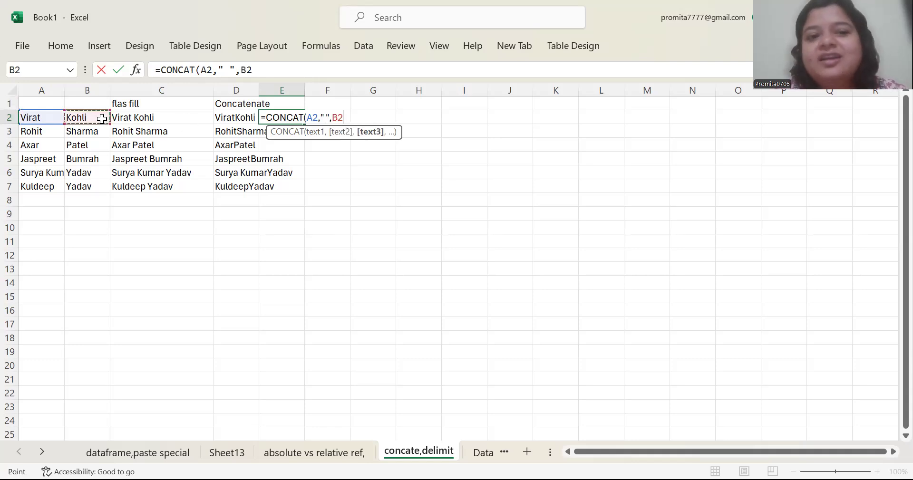
text())
key(Return)
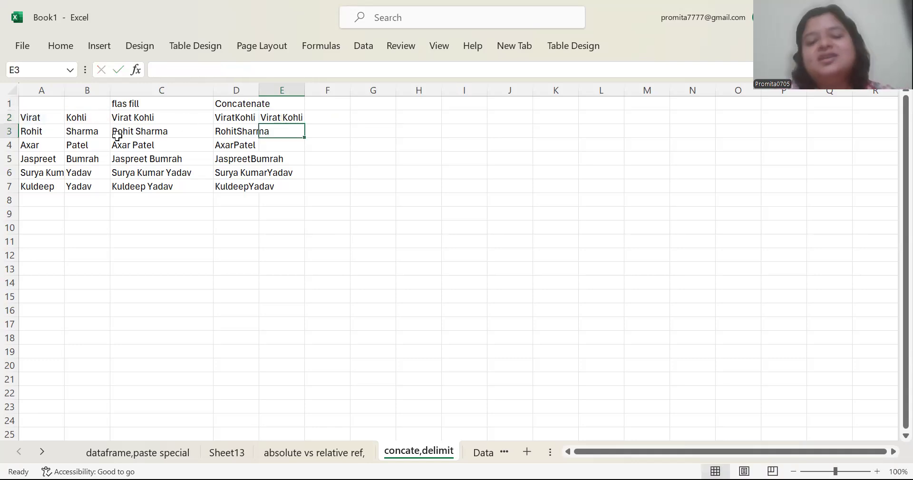
click(295, 118)
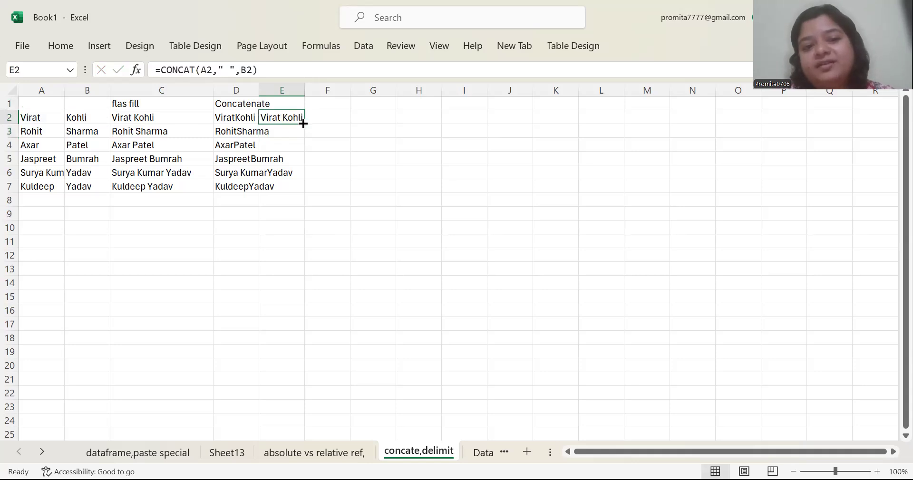
drag(304, 124, 294, 195)
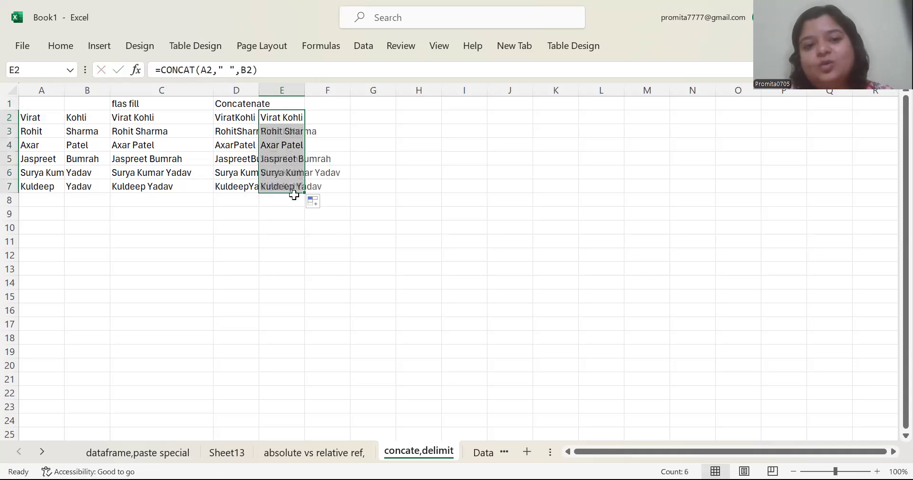
Auto-fit the width of column E to the space-separated full names
click(301, 99)
click(295, 127)
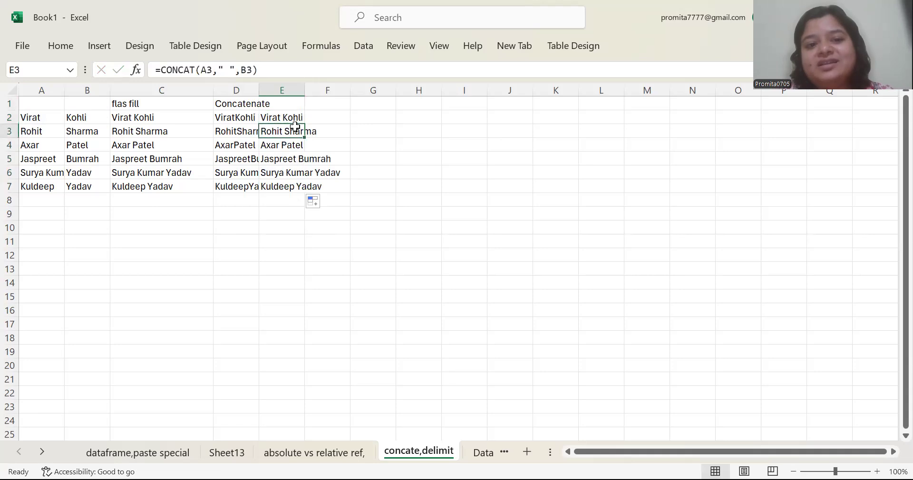
click(293, 120)
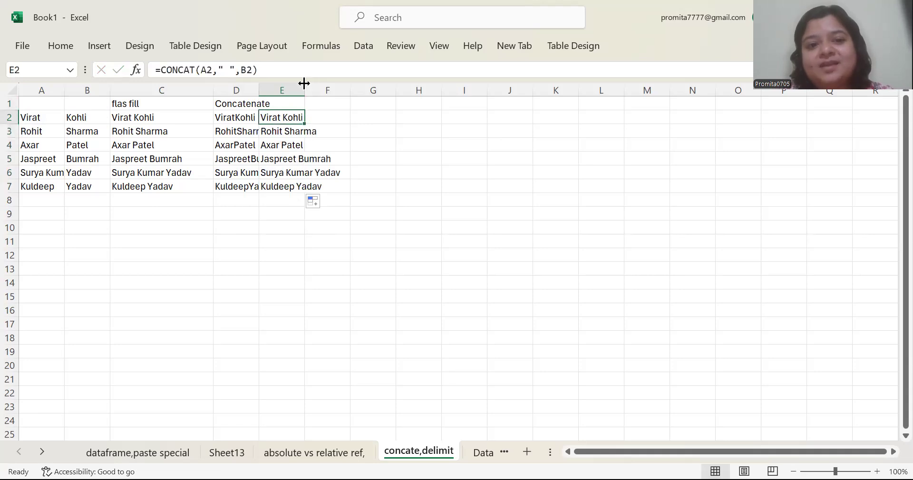
double_click(305, 90)
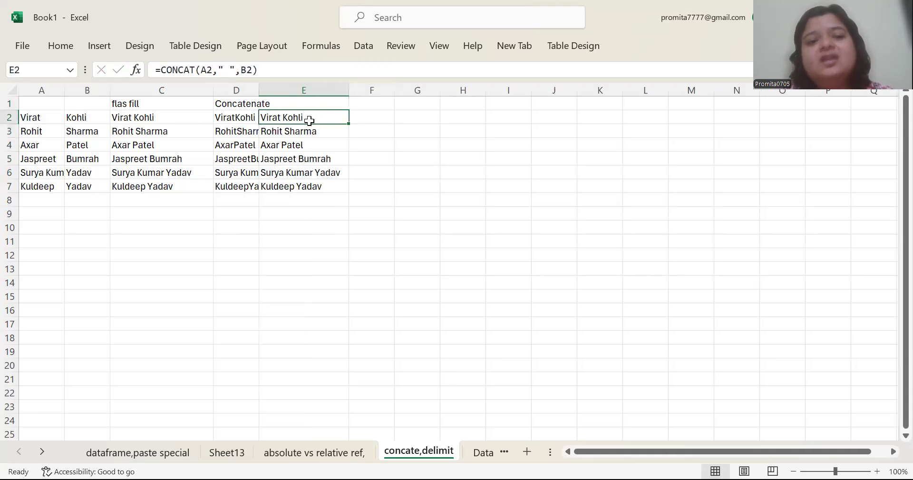
Change the separator in E2's CONCAT formula to "/" and fill the updated formula down to E7
click(226, 69)
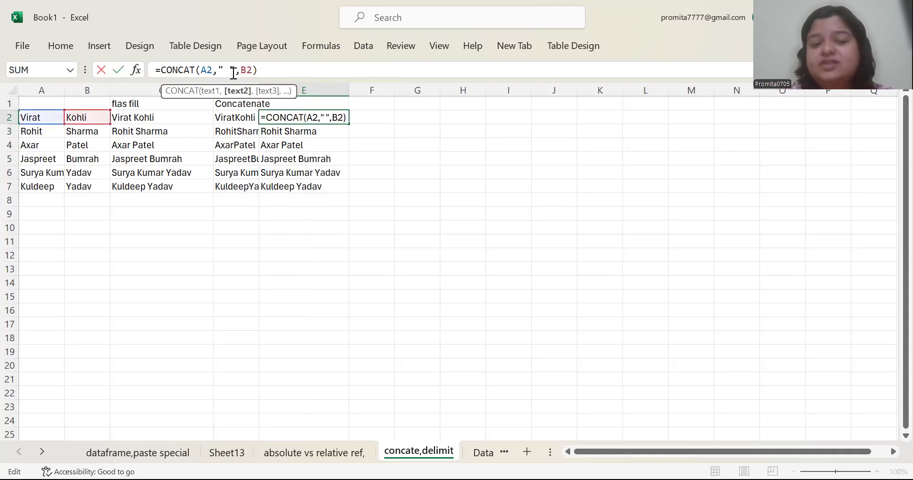
key(BackSpace)
text(/)
key(Return)
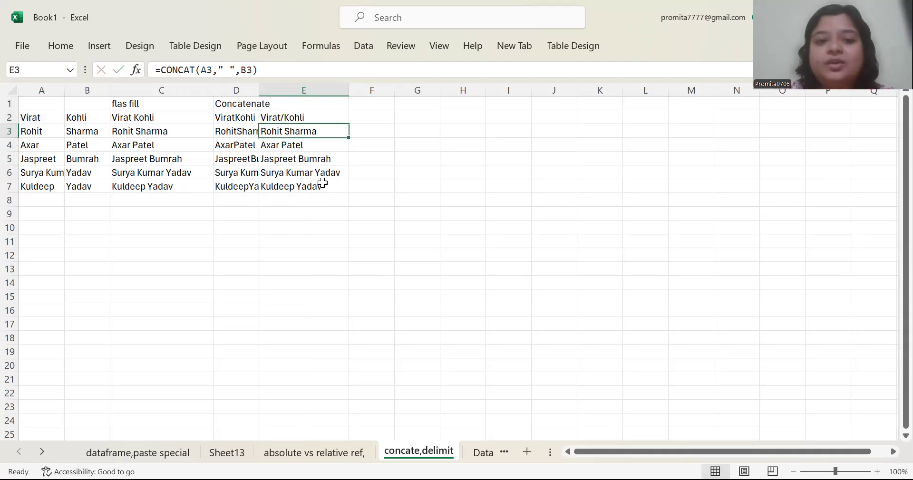
click(302, 118)
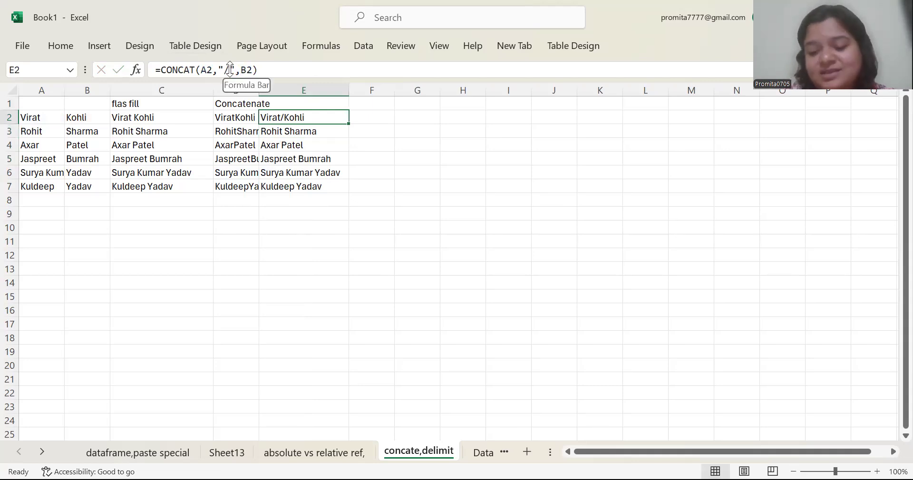
key(Down)
click(277, 117)
drag(348, 124, 346, 190)
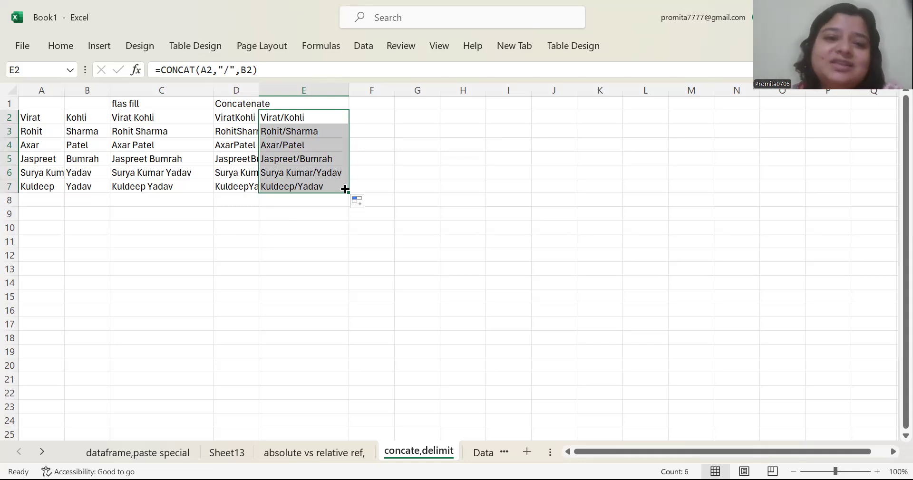
Copy the slash-separated names in E2:E7 and paste them into column G starting at G2
click(282, 90)
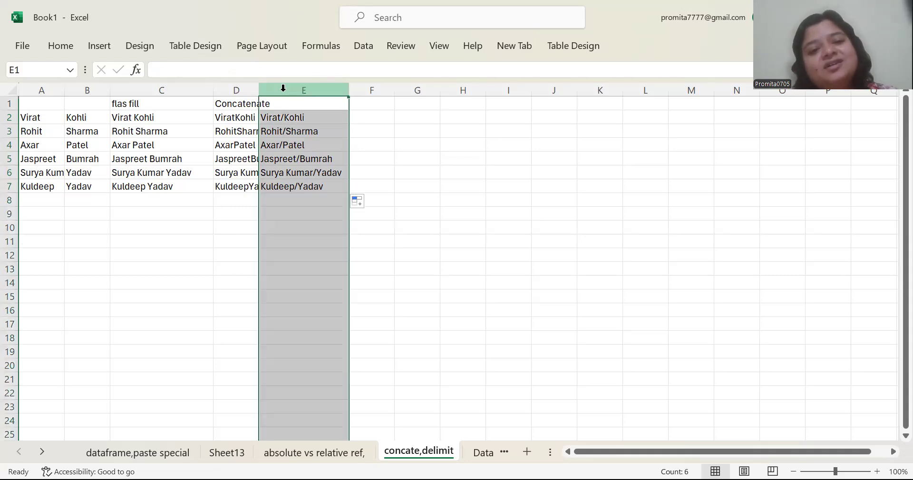
click(283, 112)
drag(283, 111, 299, 185)
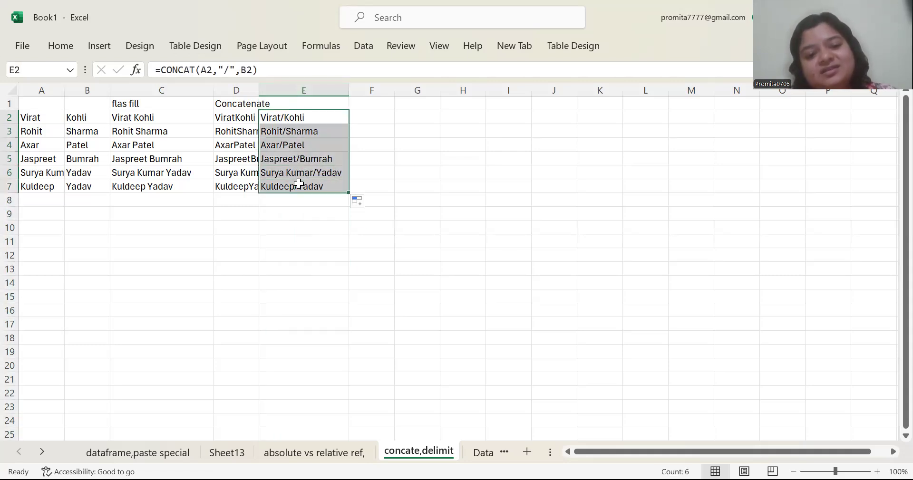
key(ctrl+c)
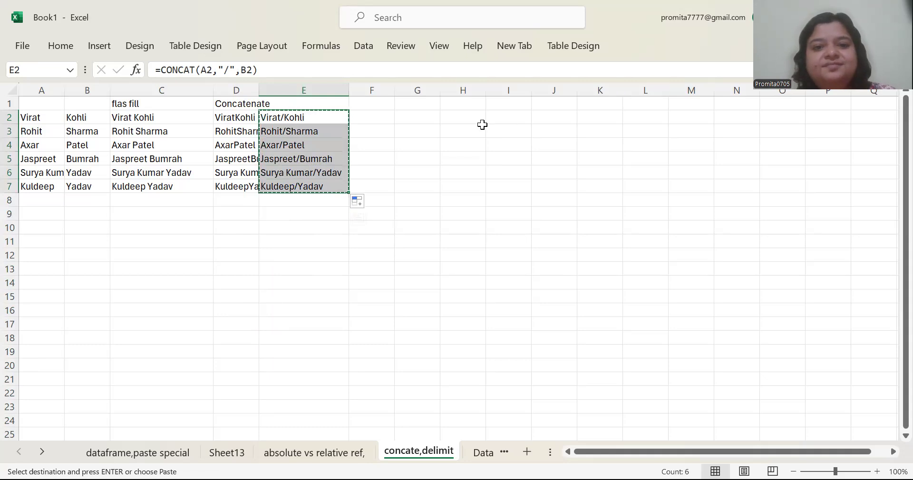
click(429, 117)
key(ctrl+v)
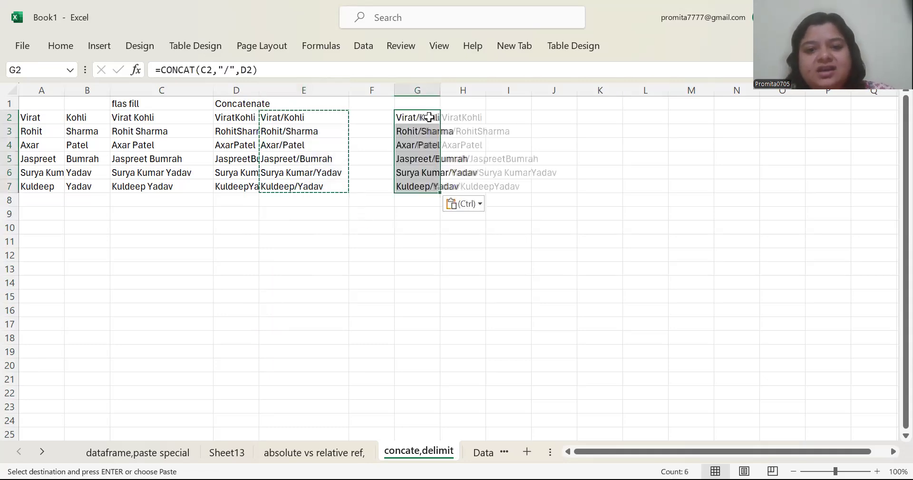
key(ctrl)
key(Escape)
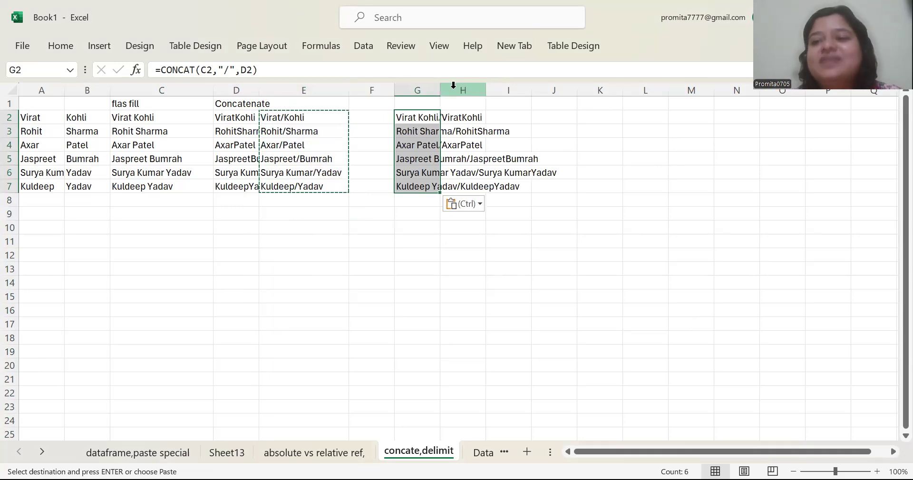
click(369, 45)
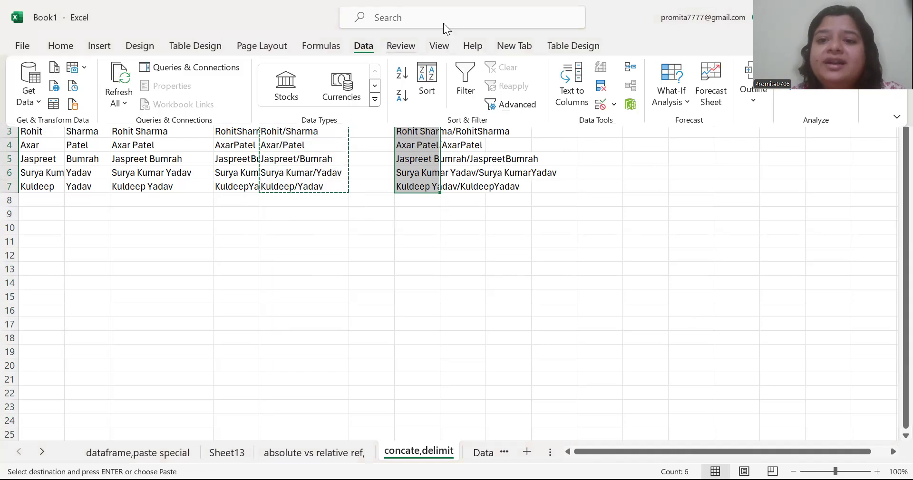
click(577, 73)
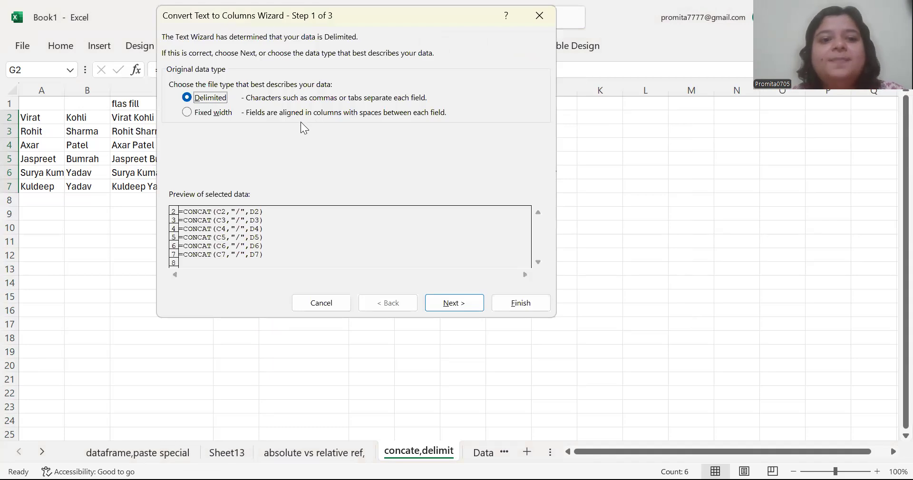
click(541, 13)
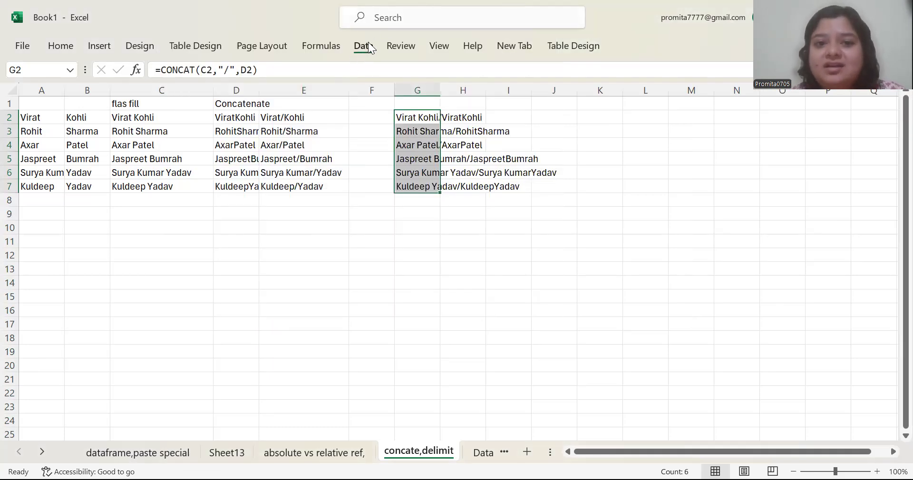
Set up Text to Columns for G2:G7 as delimited data, with "/" as the only delimiter
click(370, 44)
click(573, 71)
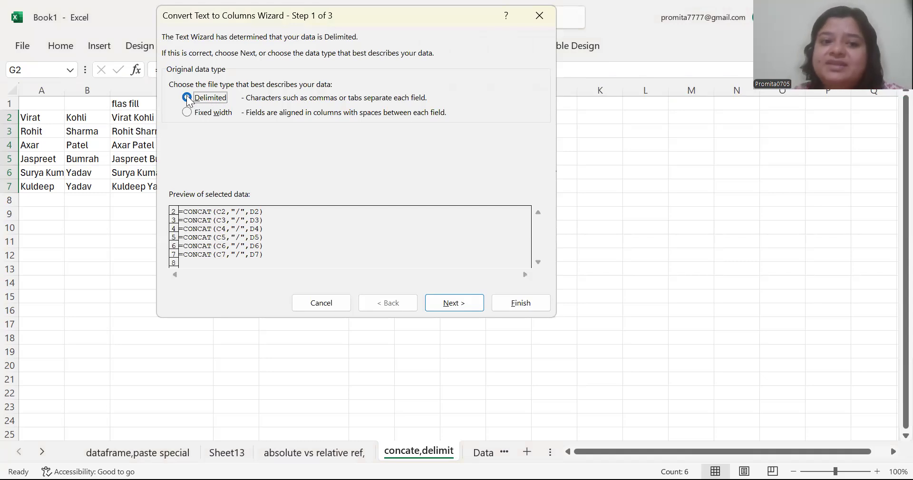
click(455, 304)
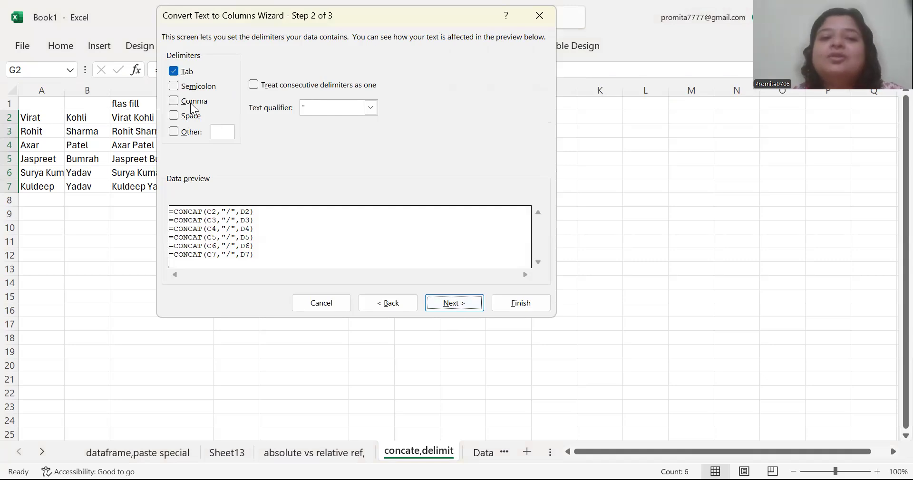
click(177, 133)
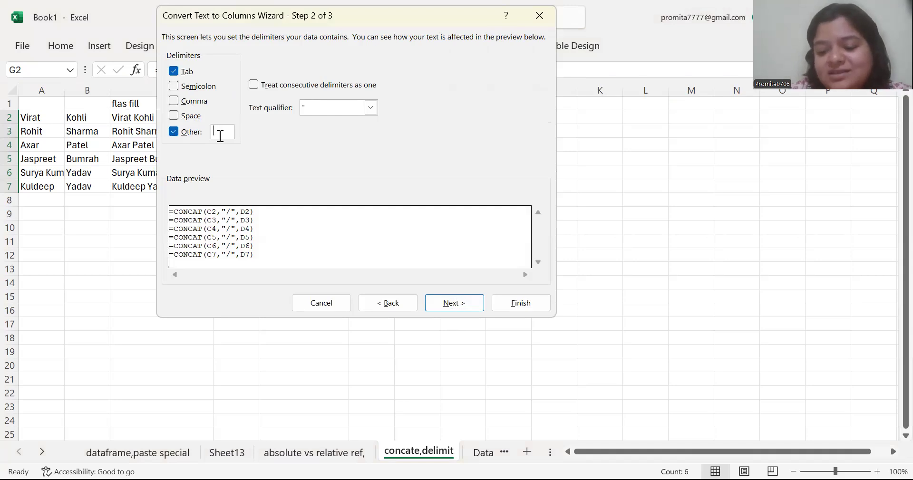
text(/)
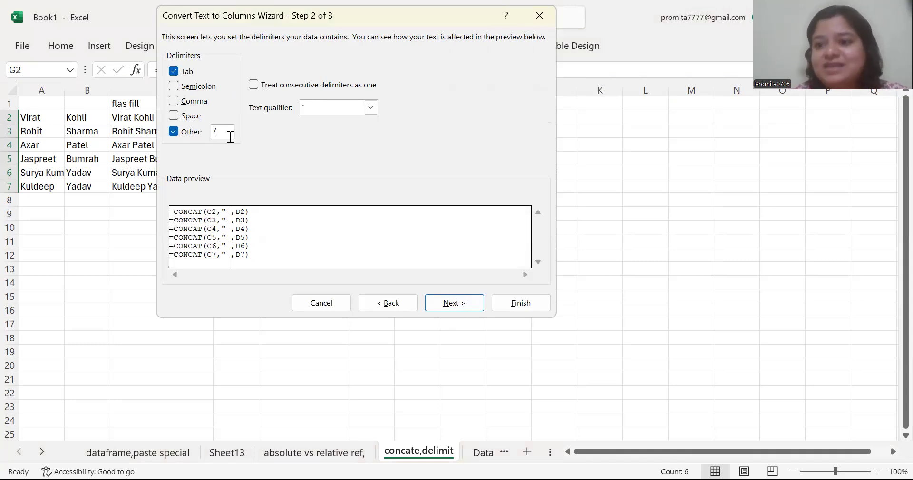
click(173, 74)
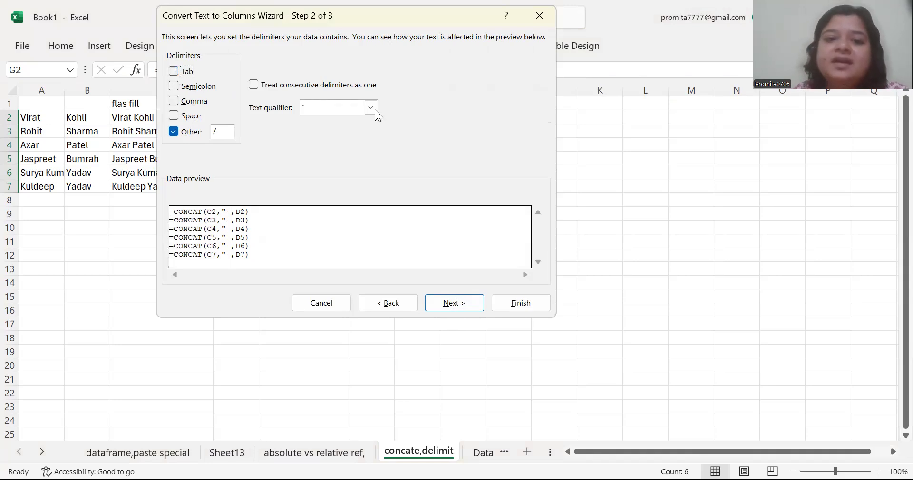
Set I2 as the destination of the split, finish the conversion, and check the resulting cells
click(461, 302)
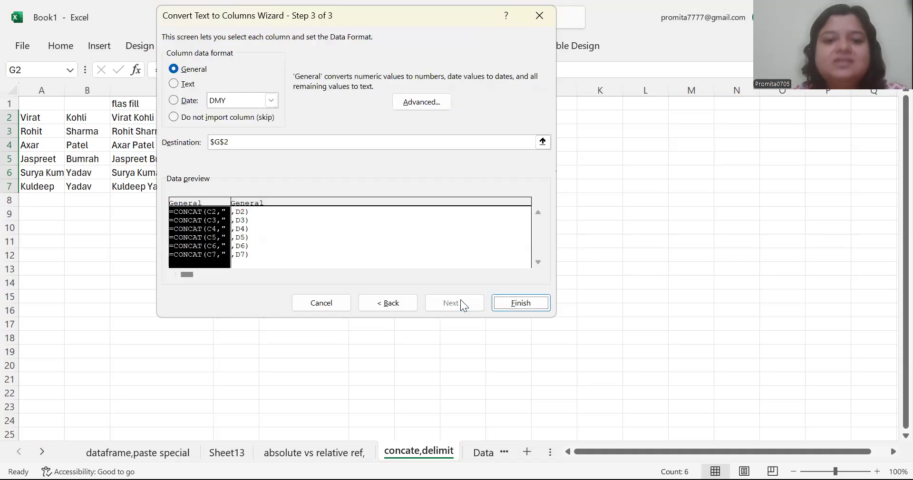
click(542, 142)
click(522, 116)
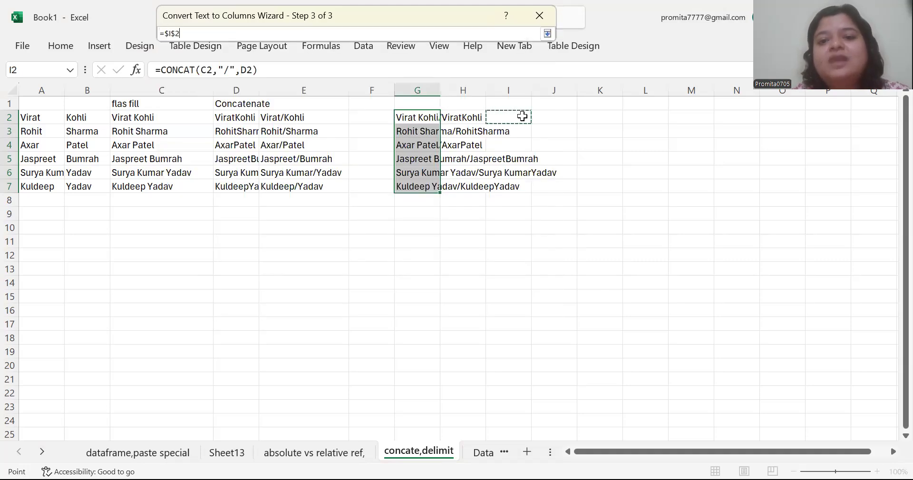
click(547, 34)
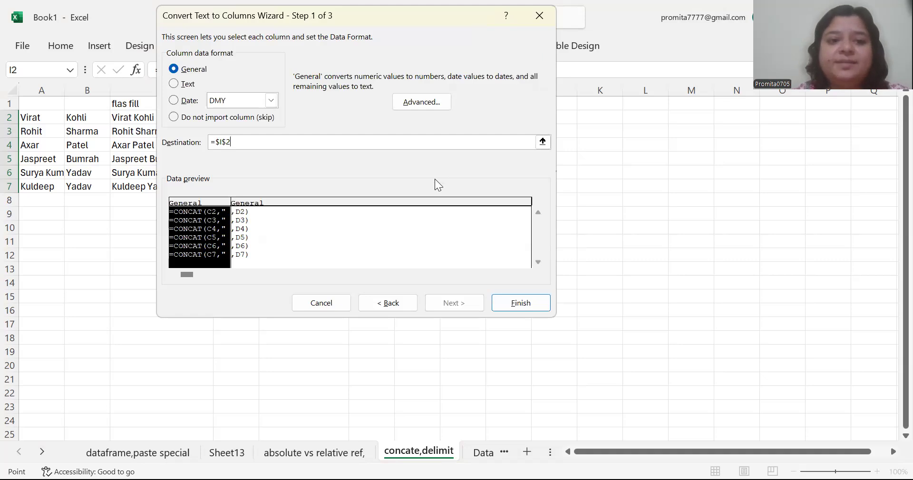
click(531, 308)
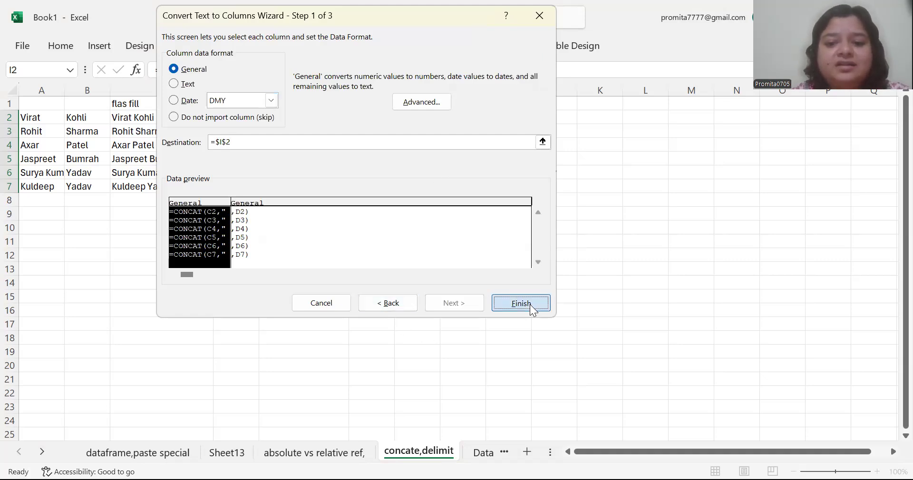
click(520, 131)
click(503, 118)
click(443, 119)
click(490, 120)
click(542, 134)
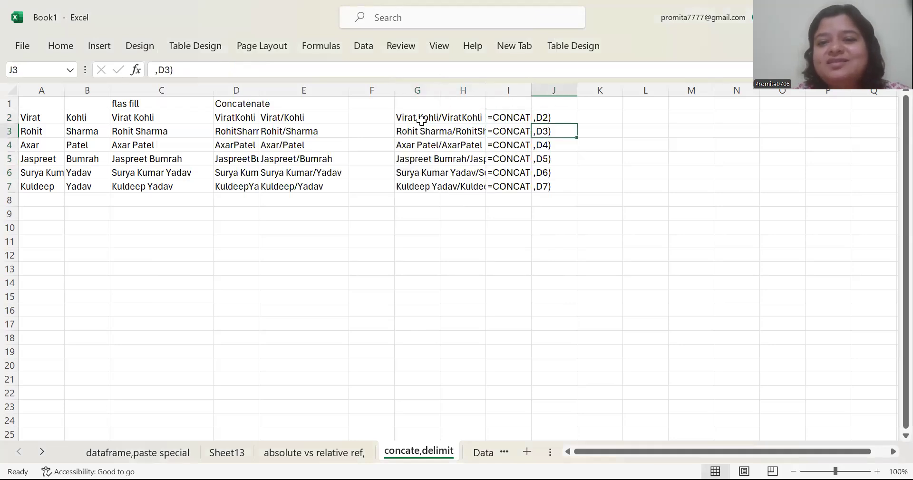
Clear the pasted formulas and the split output from G2:J7
drag(404, 121, 531, 187)
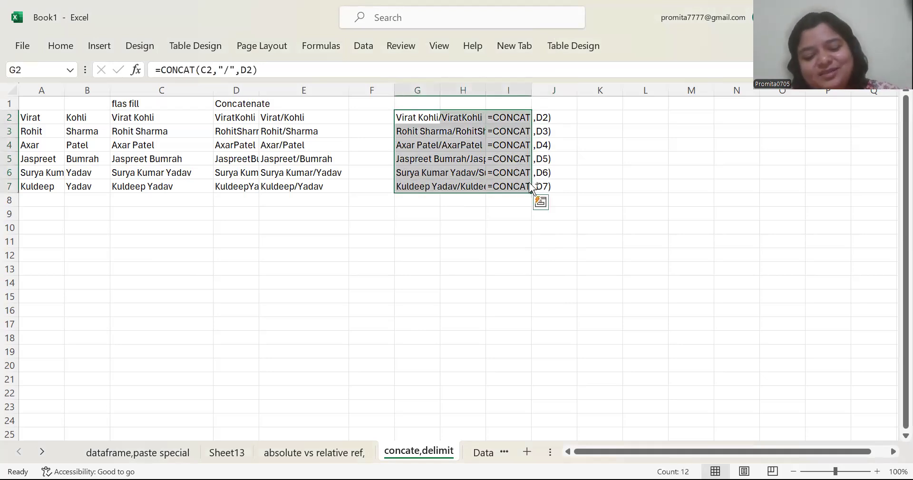
key(ctrl+q)
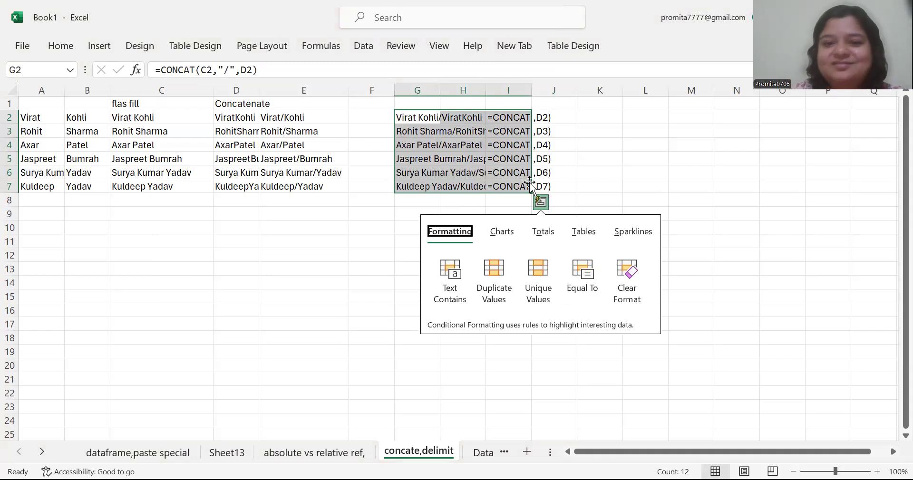
click(606, 141)
click(420, 115)
drag(419, 115, 543, 184)
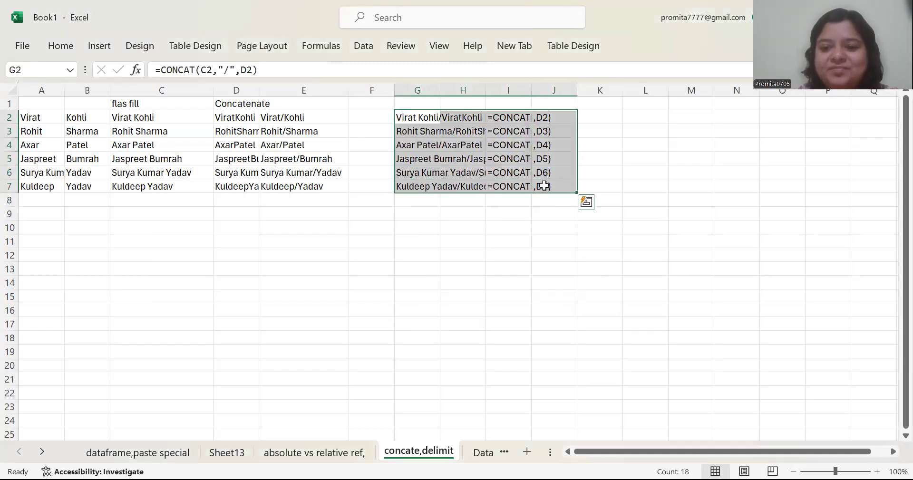
key(Delete)
Copy the Flash Fill full names in C2:C7 and paste them into column G starting at G2
click(403, 116)
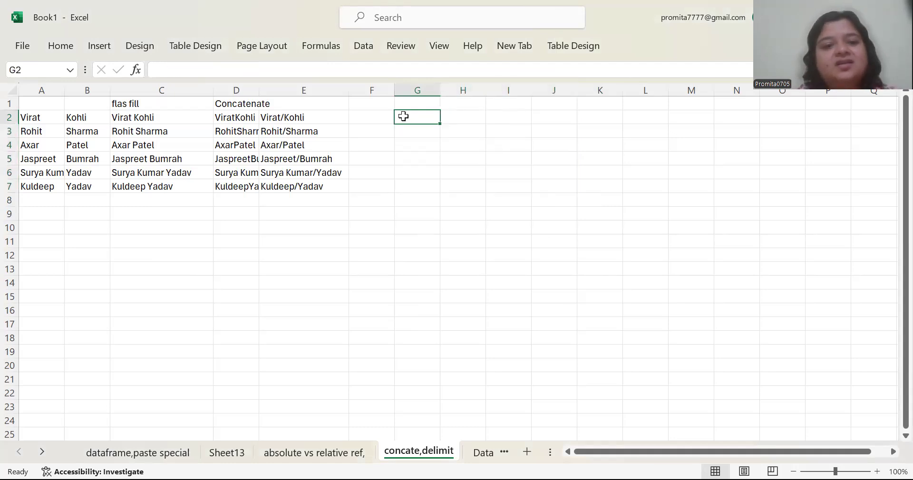
drag(123, 118, 130, 184)
key(ctrl+c)
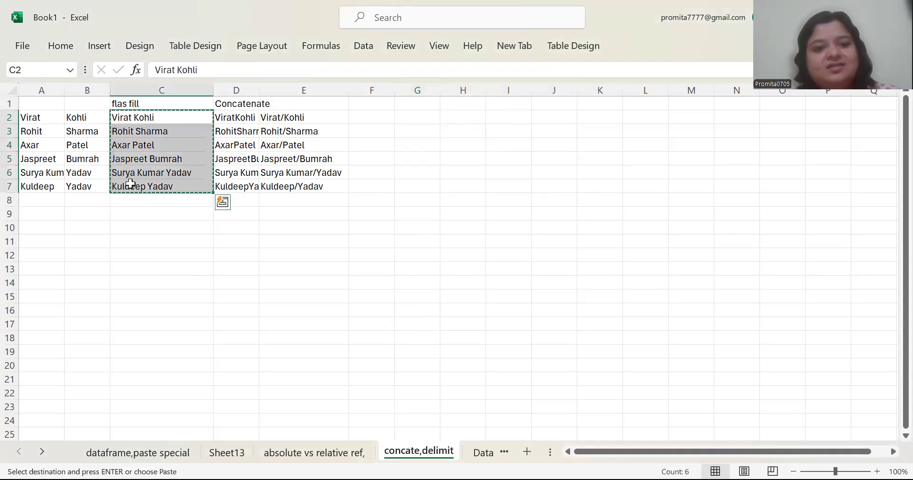
click(418, 114)
key(ctrl+v)
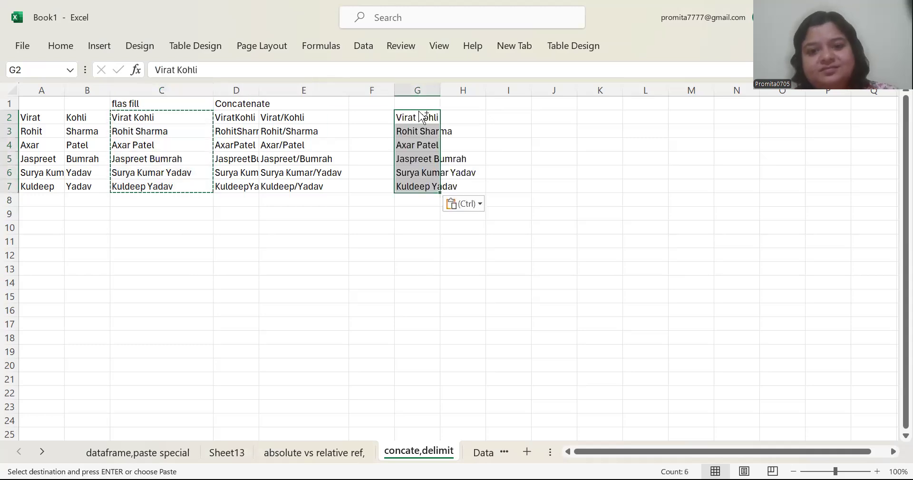
key(Up)
click(421, 117)
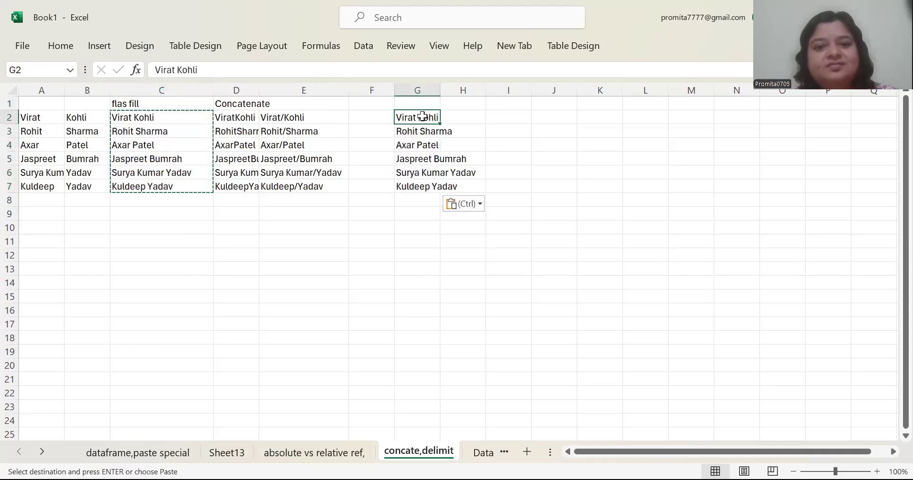
click(462, 128)
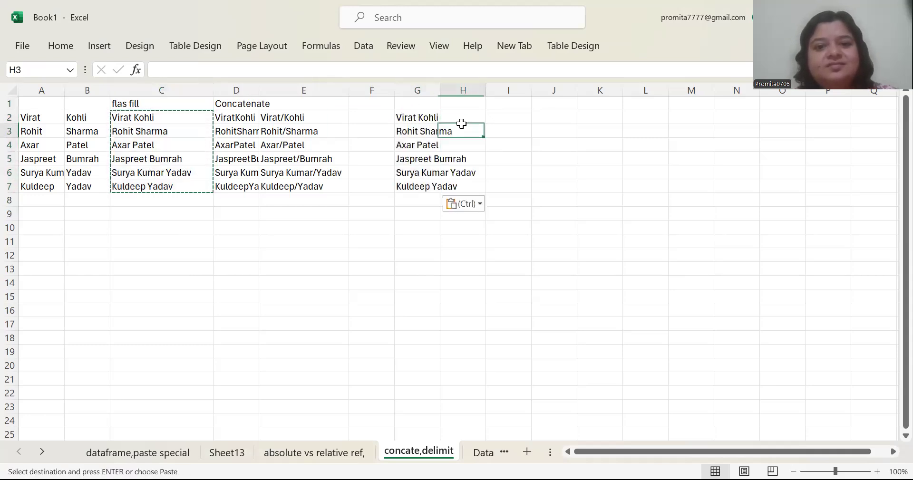
Set up Text to Columns for all of column G as delimited data, with Space replacing the "/" delimiter
click(421, 90)
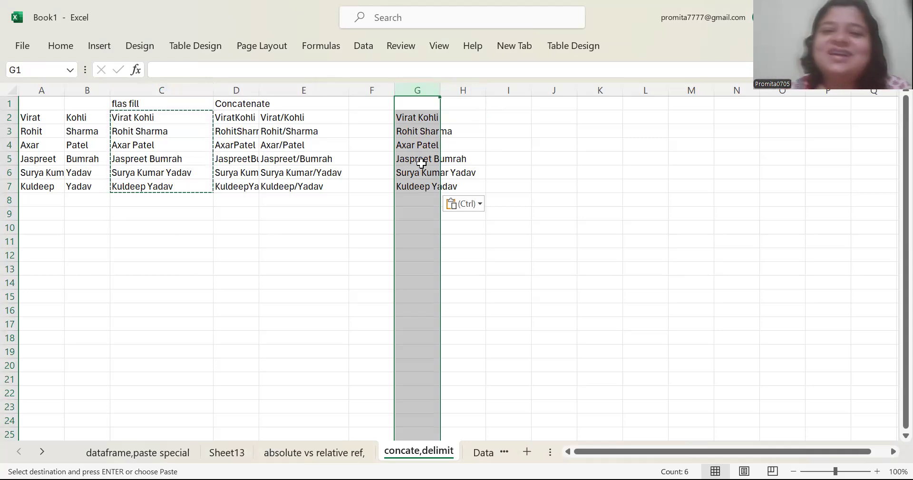
click(459, 121)
click(425, 90)
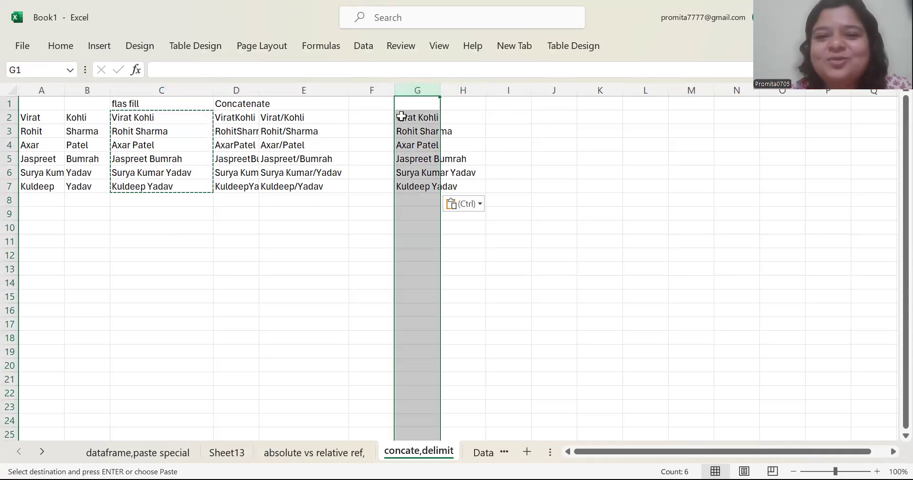
click(369, 42)
click(581, 83)
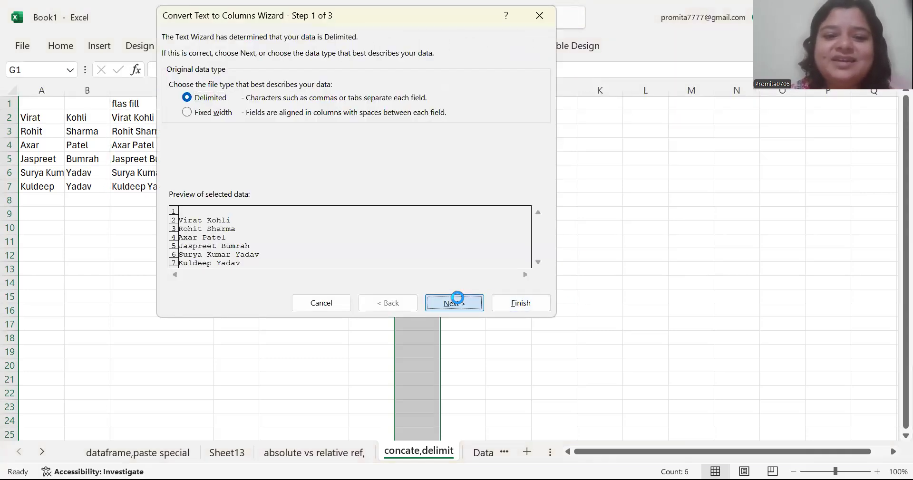
click(457, 298)
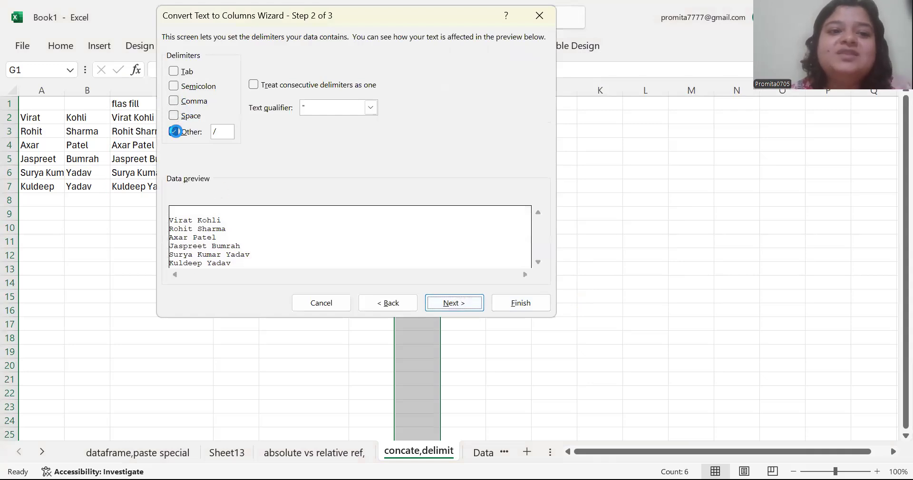
click(172, 131)
click(216, 132)
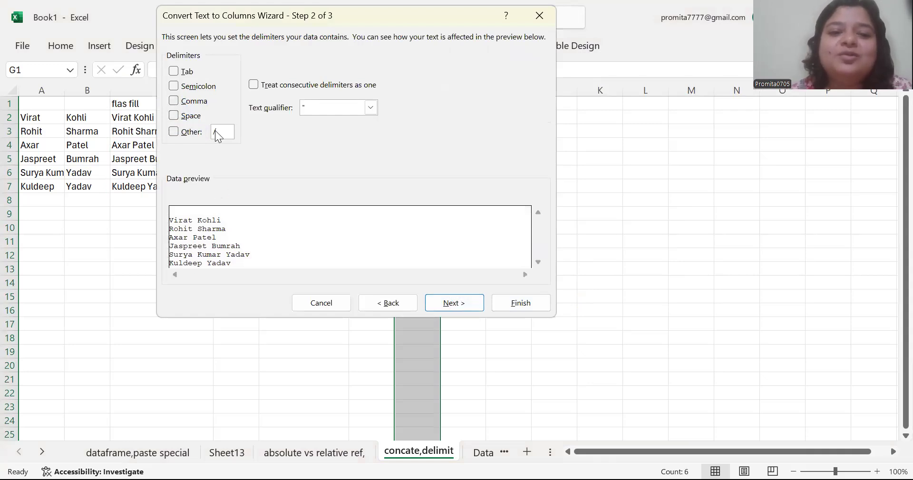
key(BackSpace)
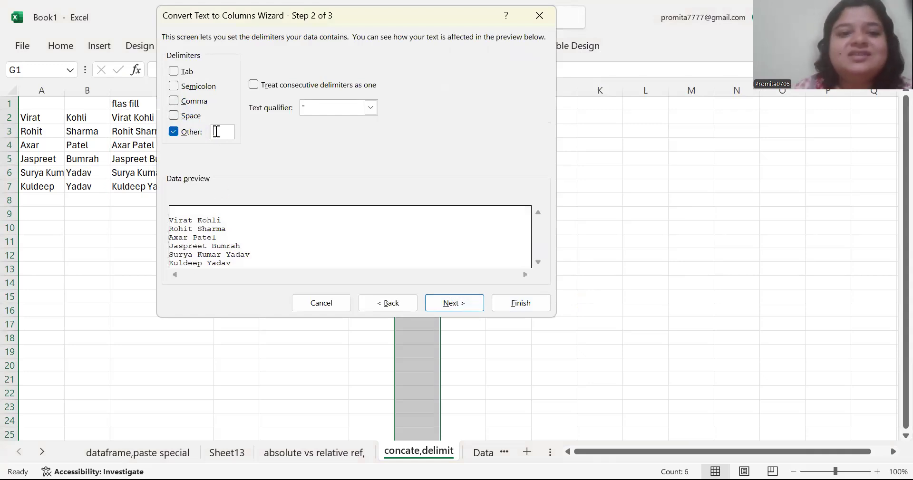
click(174, 116)
click(173, 132)
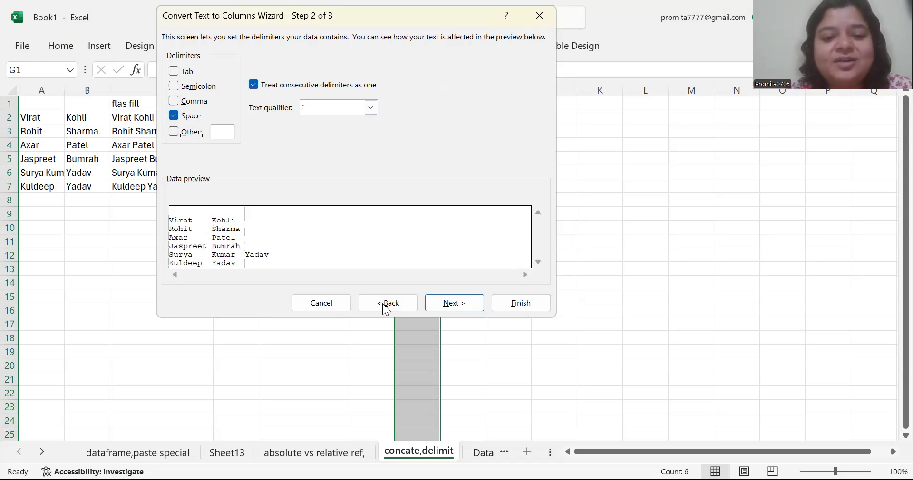
Set J2 as the destination for the split names and finish the conversion
click(480, 304)
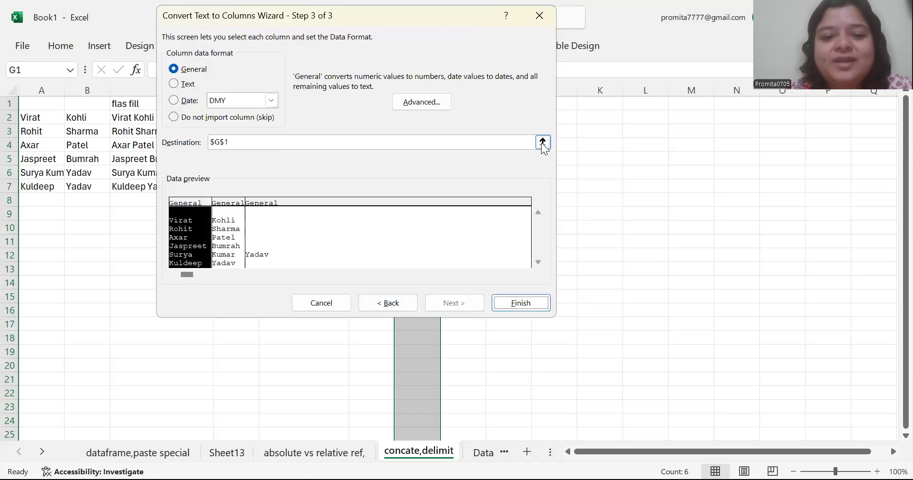
click(543, 142)
click(548, 118)
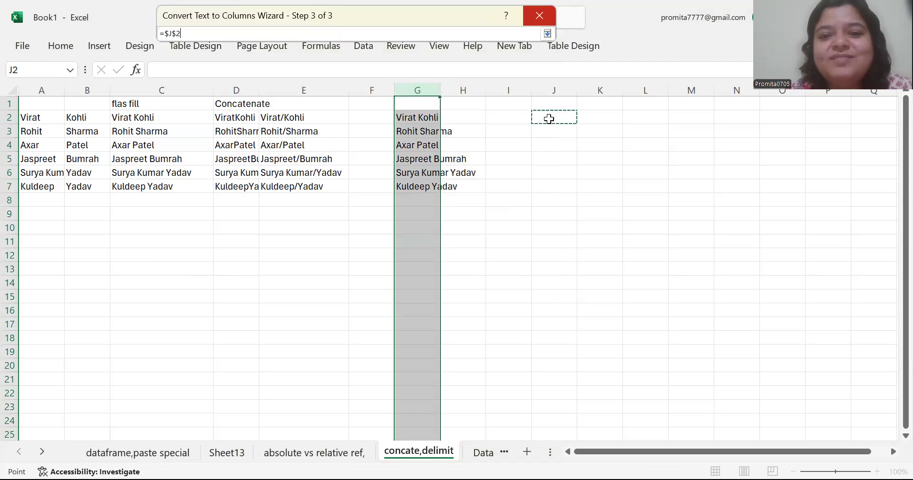
click(547, 33)
click(522, 304)
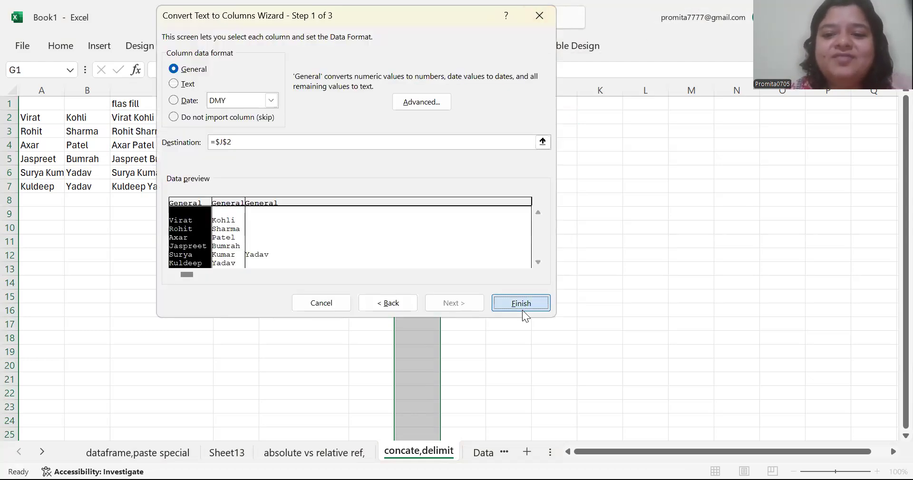
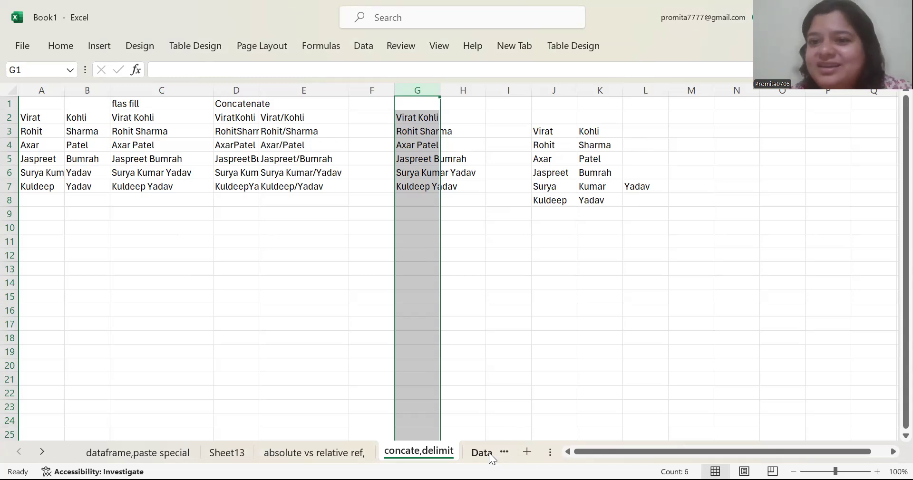
Deselect column G and open the Data Validation_list sheet
click(543, 226)
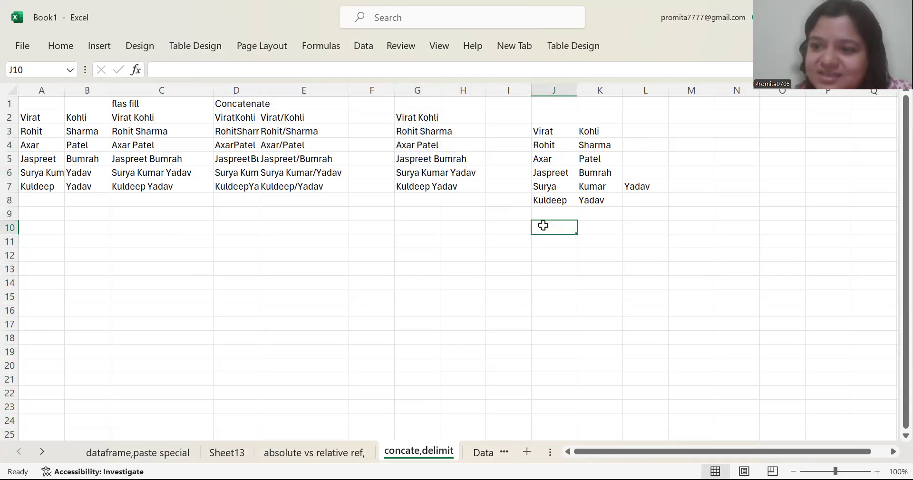
click(483, 453)
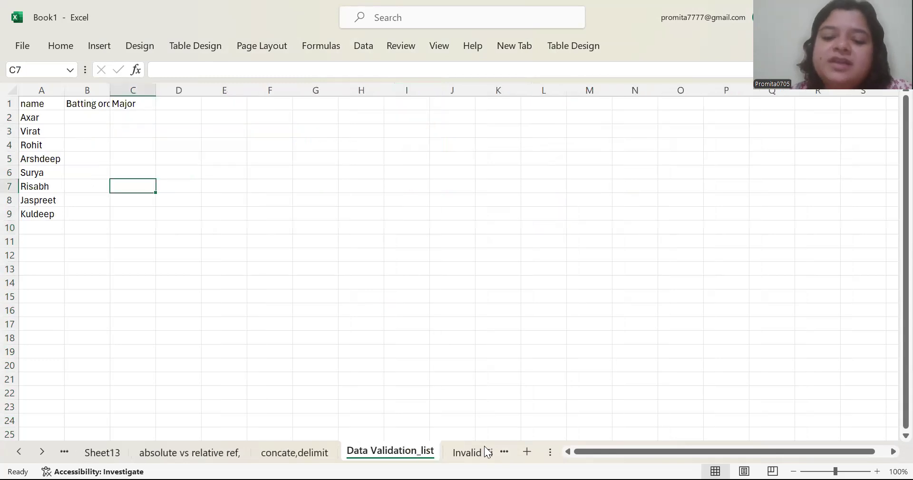
Fill in the batting order in B3:B7 with 1, 2, 7, 4 and 3
click(425, 285)
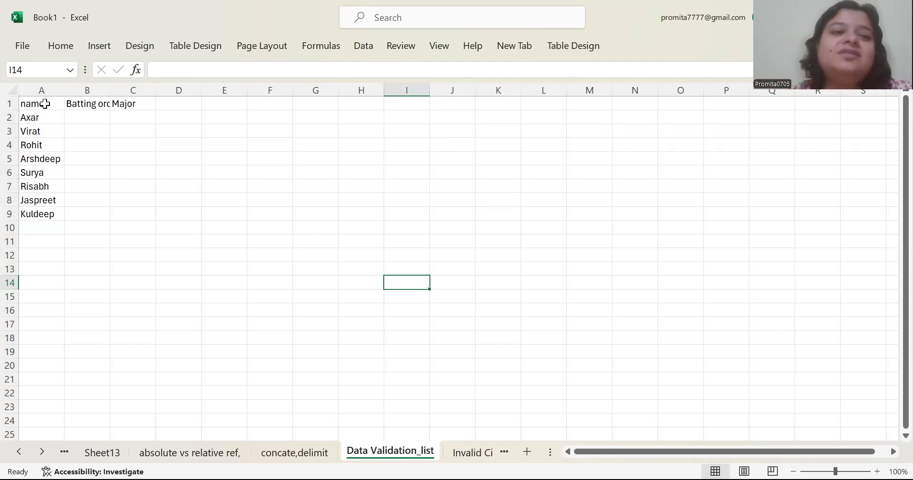
click(83, 115)
click(75, 132)
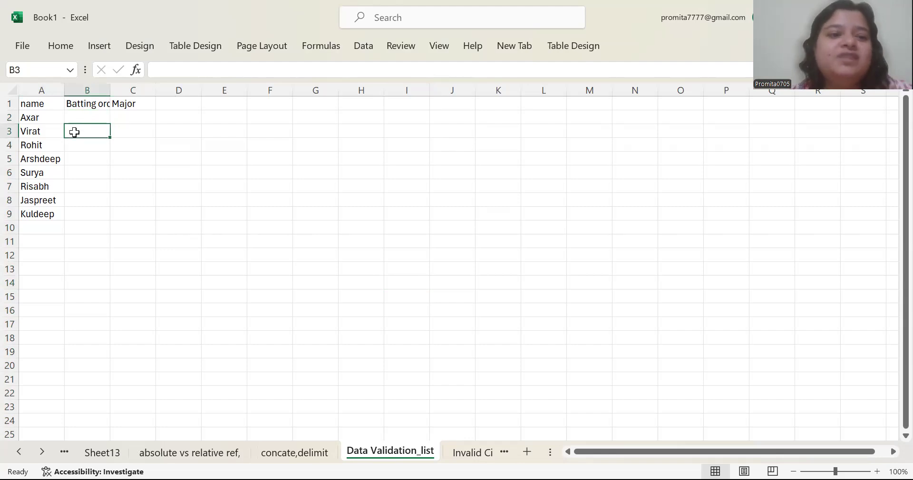
text(1)
key(Return)
text(2)
key(Return)
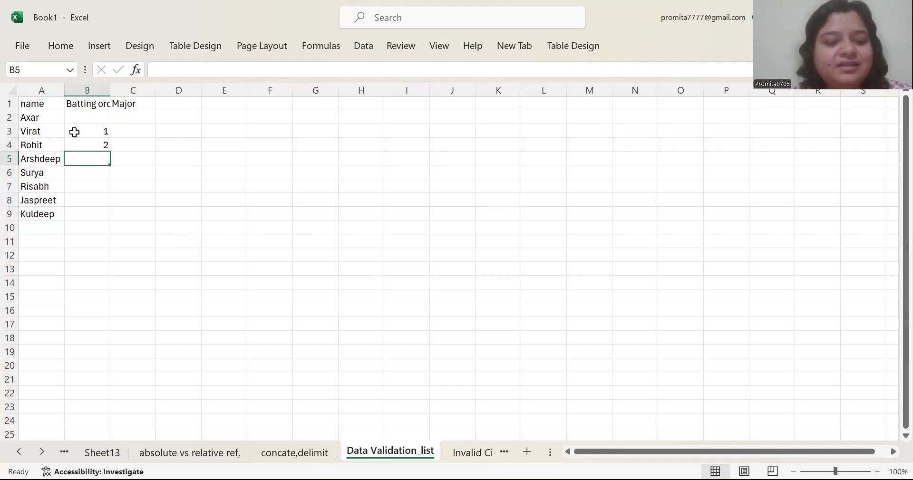
text(7)
key(Return)
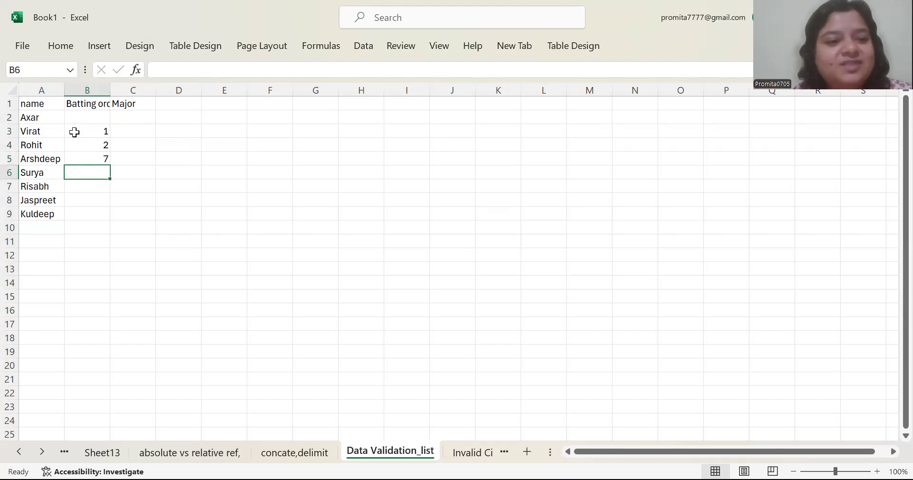
text(4)
key(Return)
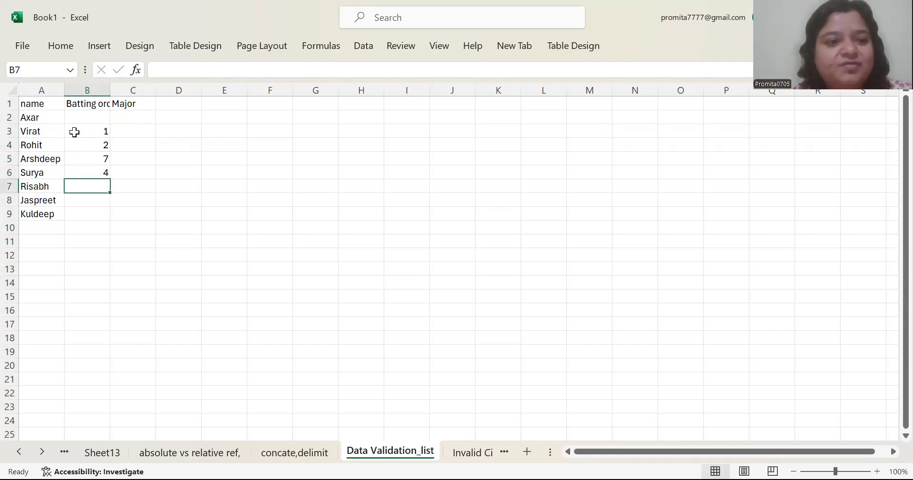
text(3)
key(Return)
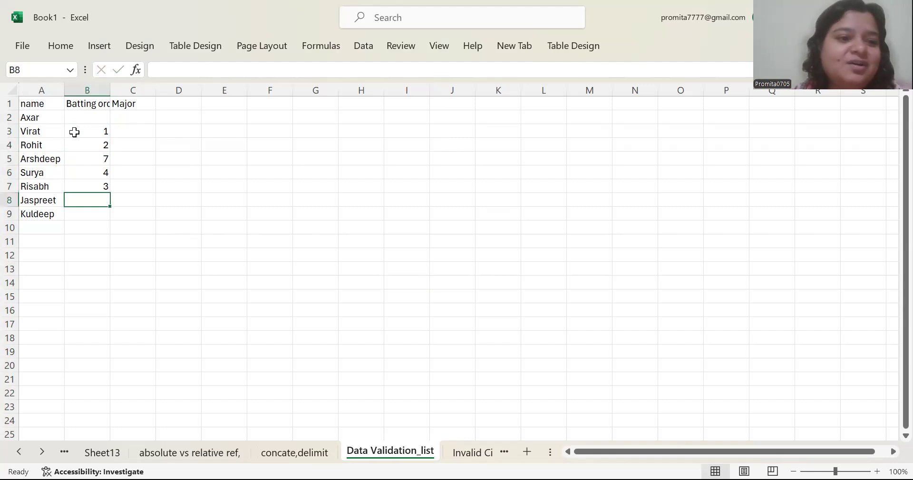
Enter 5 as the batting order in B2
key(Up)
key(Up)
key(Up)
key(Up)
key(Up)
key(Up)
key(Up)
key(Down)
text(5)
key(Return)
Enter the batting orders 9 in B8 and 10 in B9
key(Down)
key(Down)
key(Down)
key(Down)
key(Down)
text(9)
key(Return)
text(10)
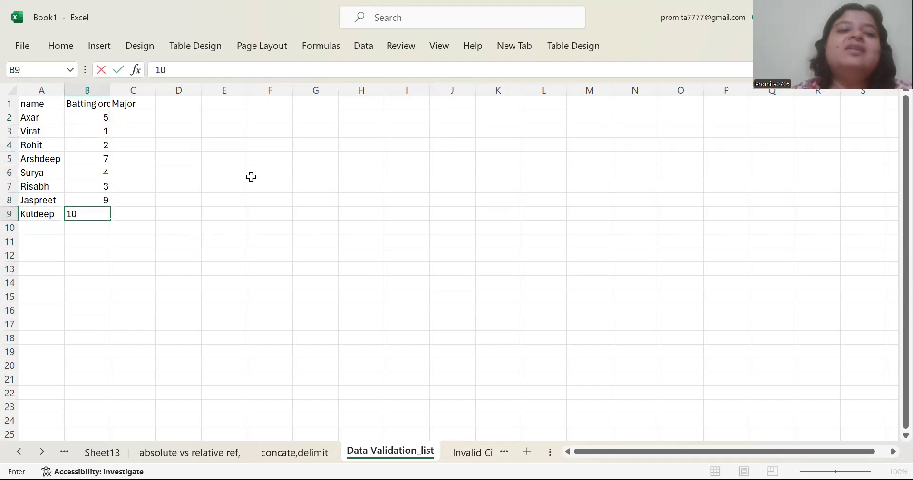
click(239, 189)
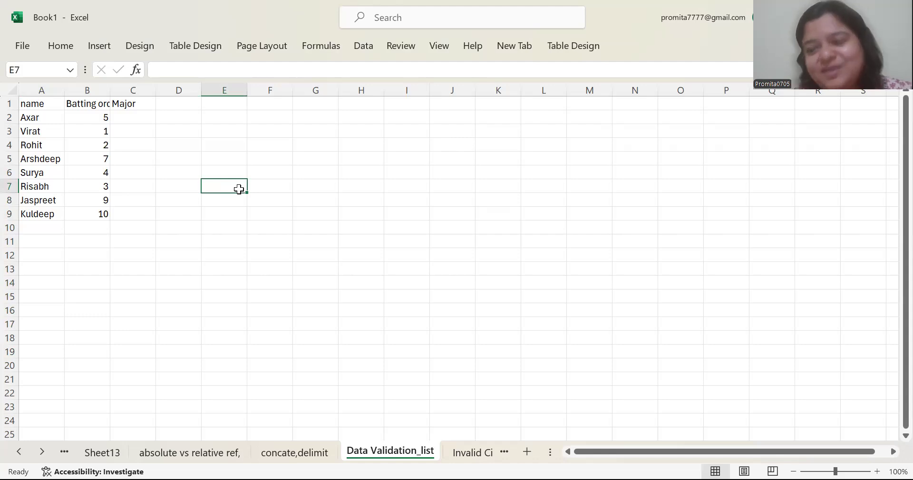
Clear the "Major" heading from cell C1
click(128, 121)
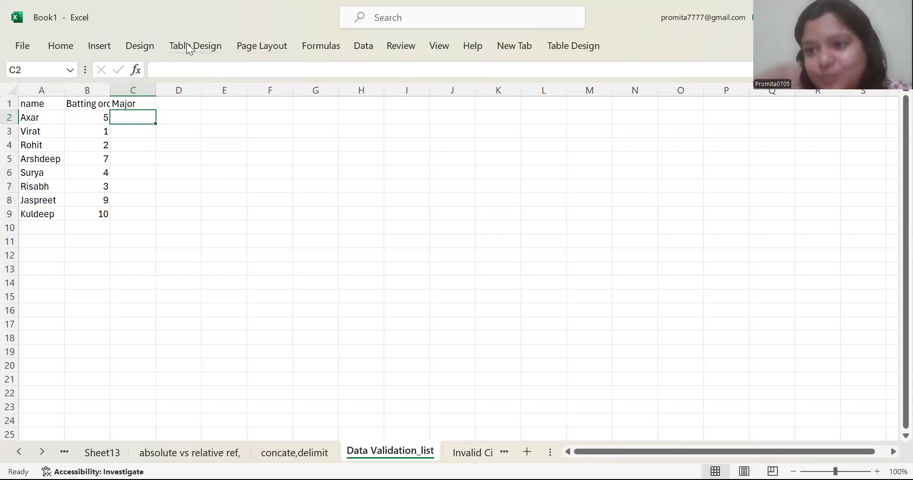
click(364, 46)
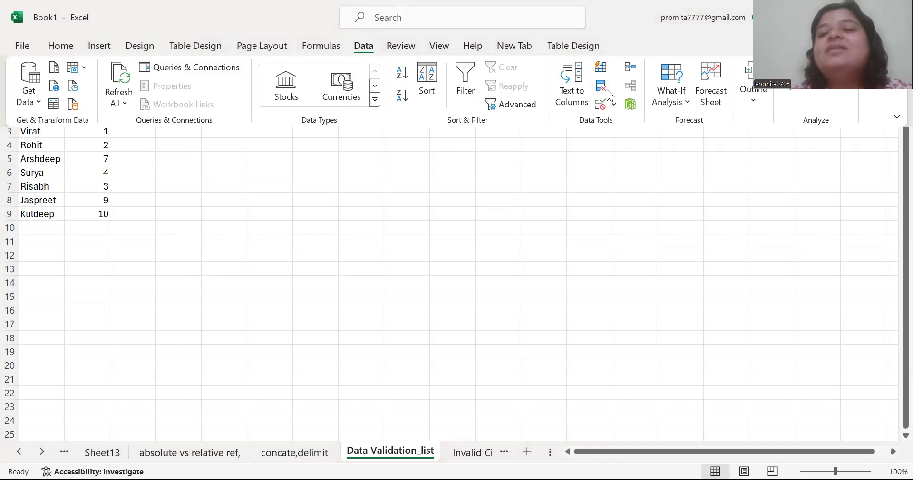
click(145, 116)
click(144, 103)
key(Delete)
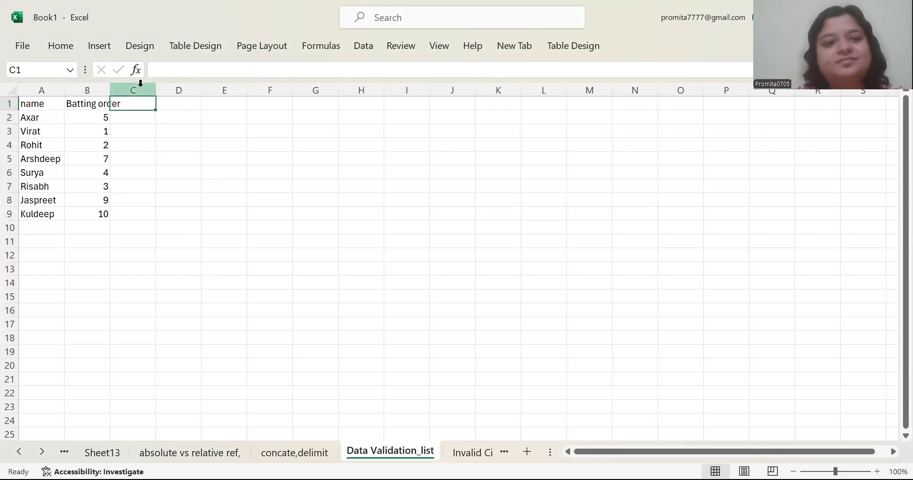
drag(130, 116, 133, 213)
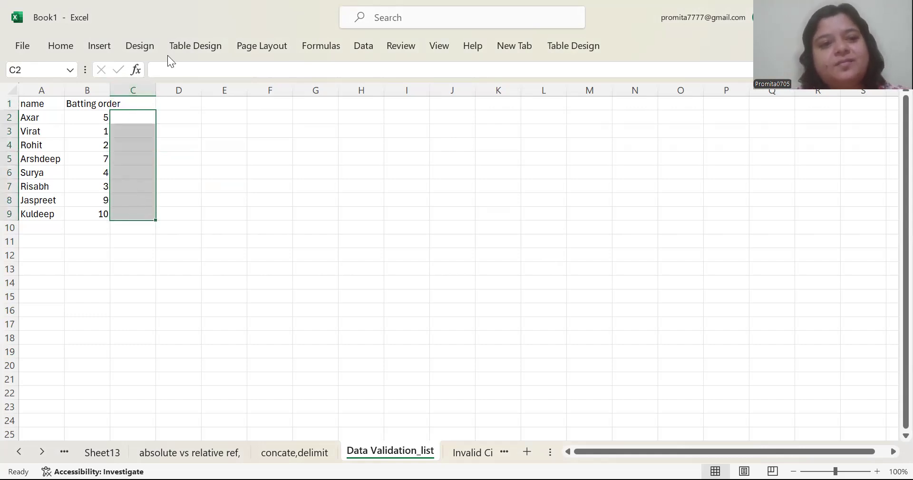
click(364, 46)
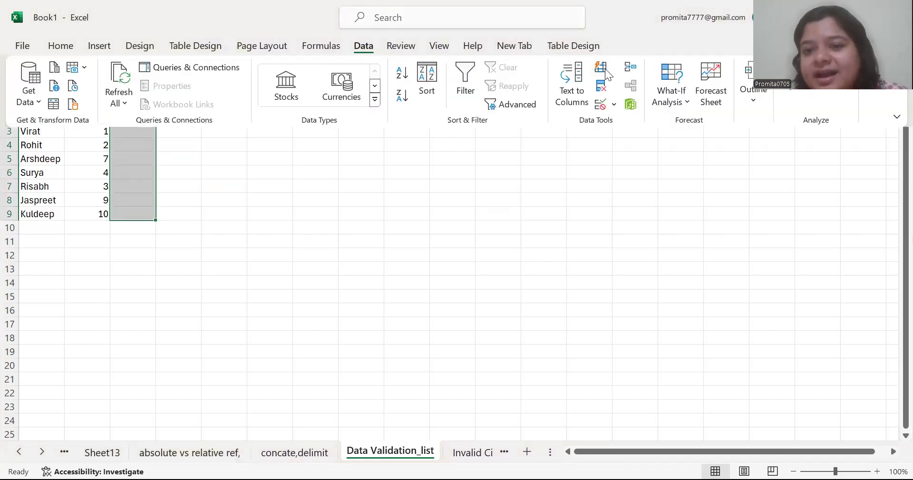
click(613, 108)
click(624, 125)
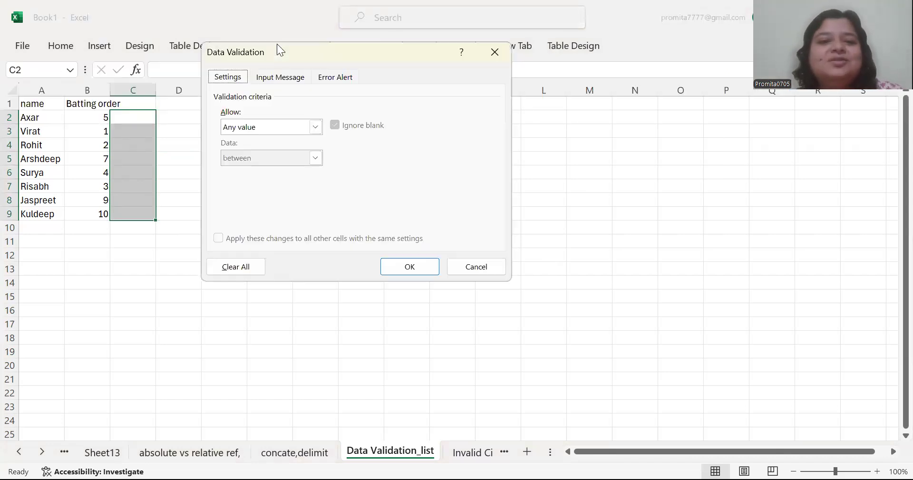
click(316, 127)
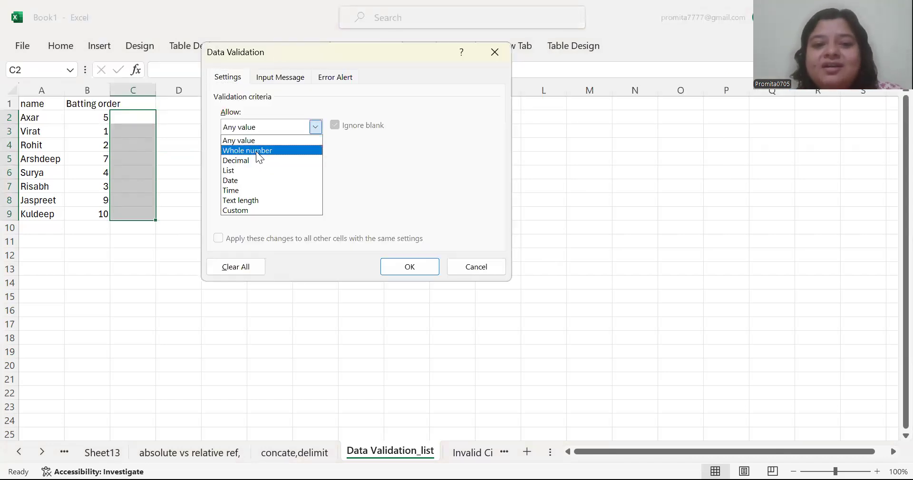
click(242, 170)
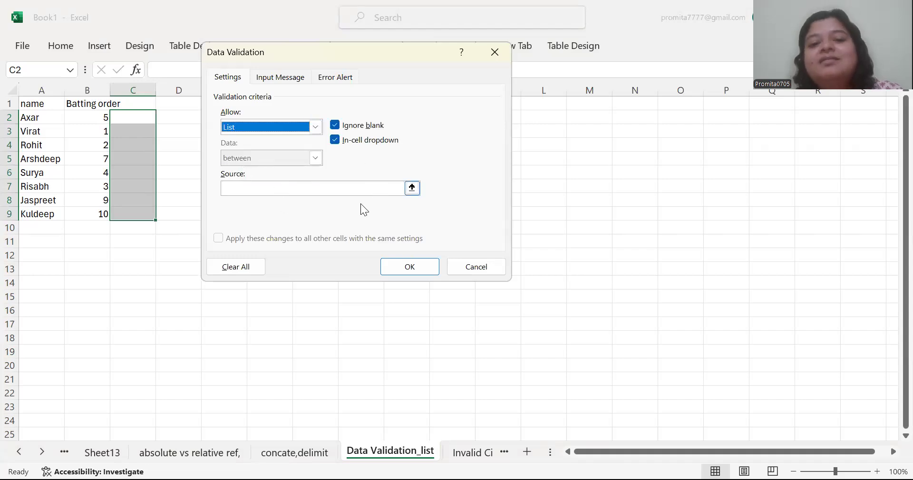
click(500, 52)
Enter the list values batter, bowler and wicketkeeper in I1:I3
click(418, 108)
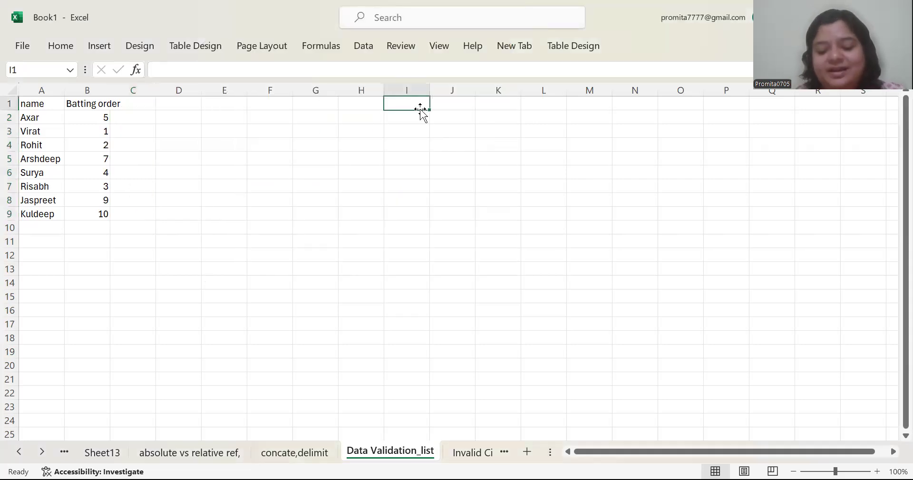
text(batter)
key(Return)
text(bowler)
key(Return)
text(wicketkeep)
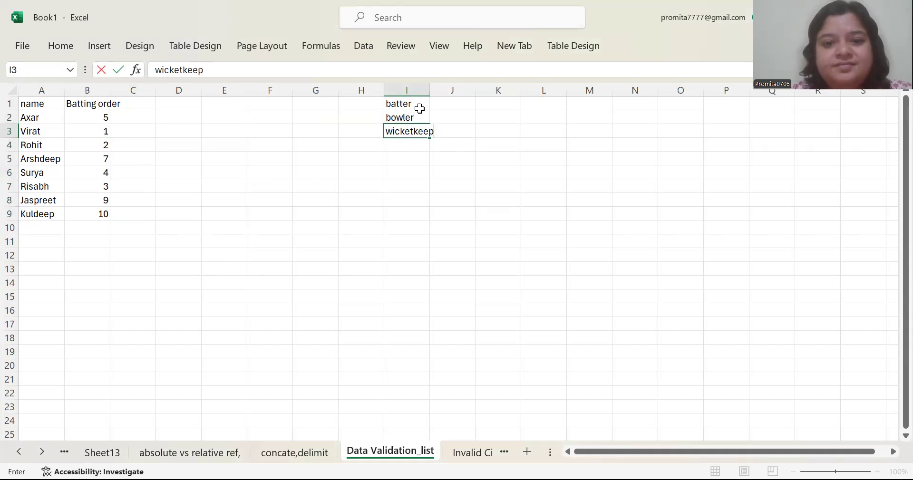
text(er)
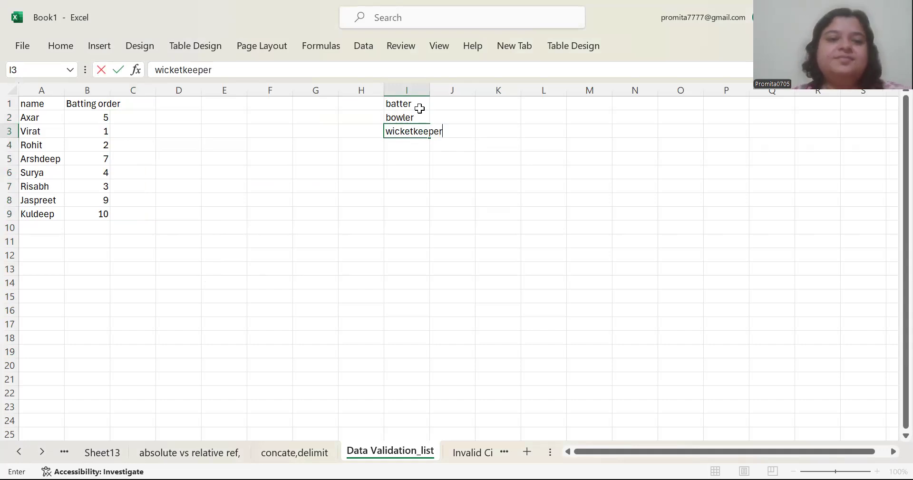
click(535, 321)
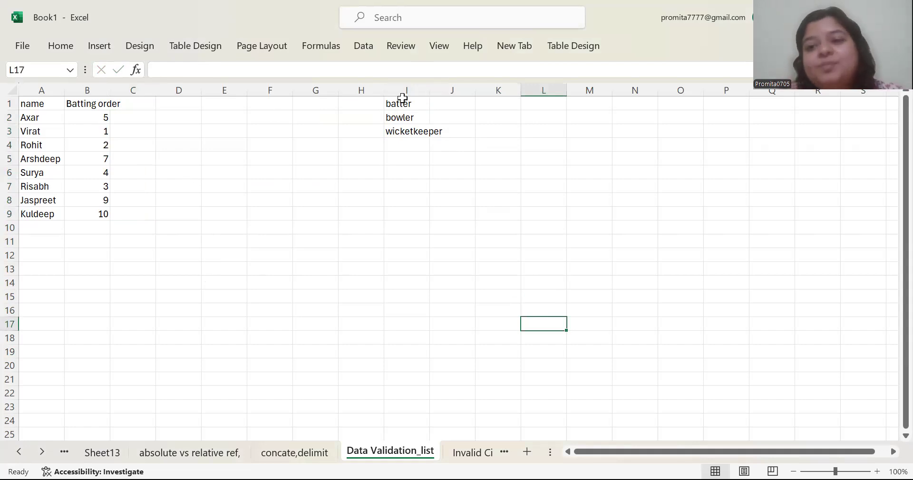
Apply data validation to C2:C9 that allows a List with the source =$I$1:$I$3
drag(138, 114, 136, 211)
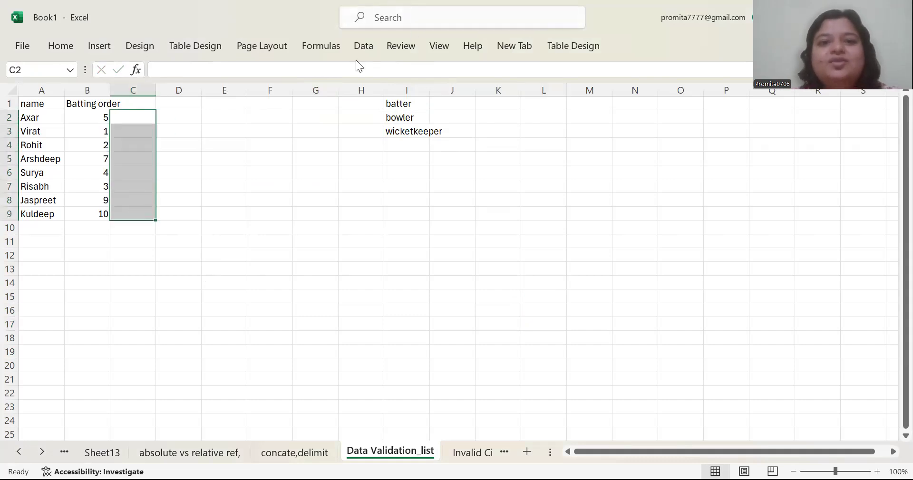
click(362, 48)
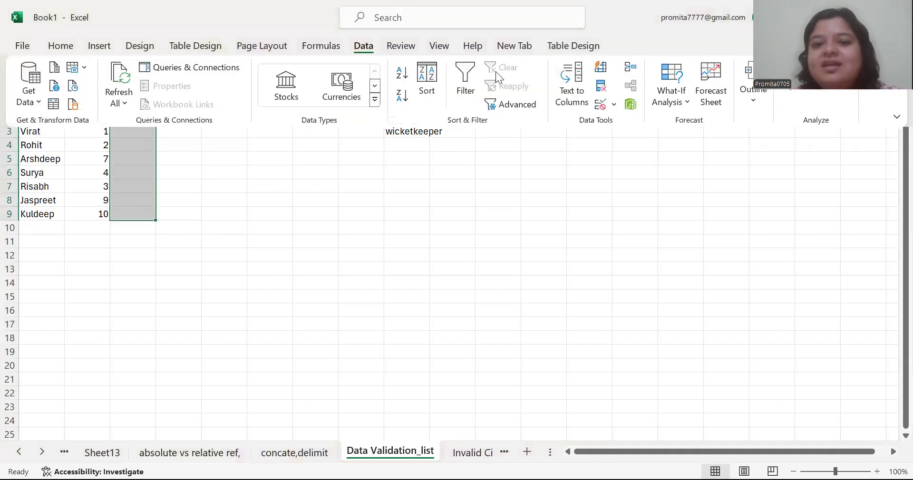
click(615, 104)
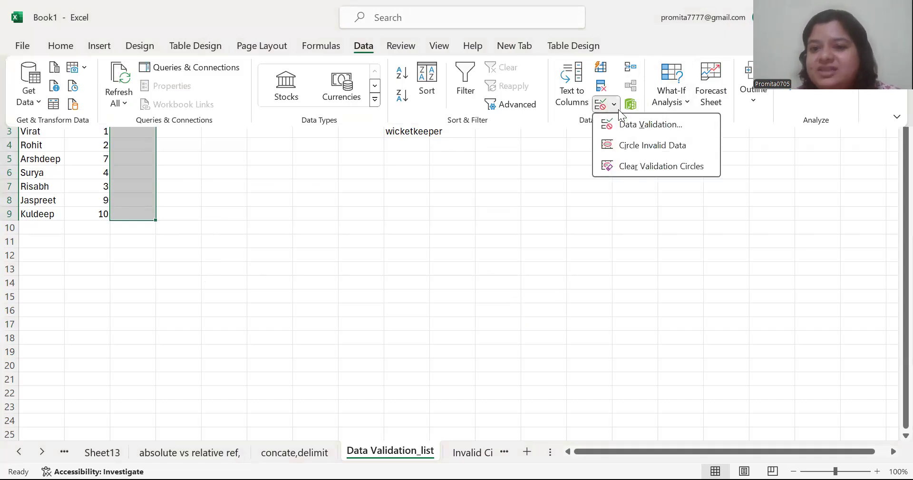
click(628, 126)
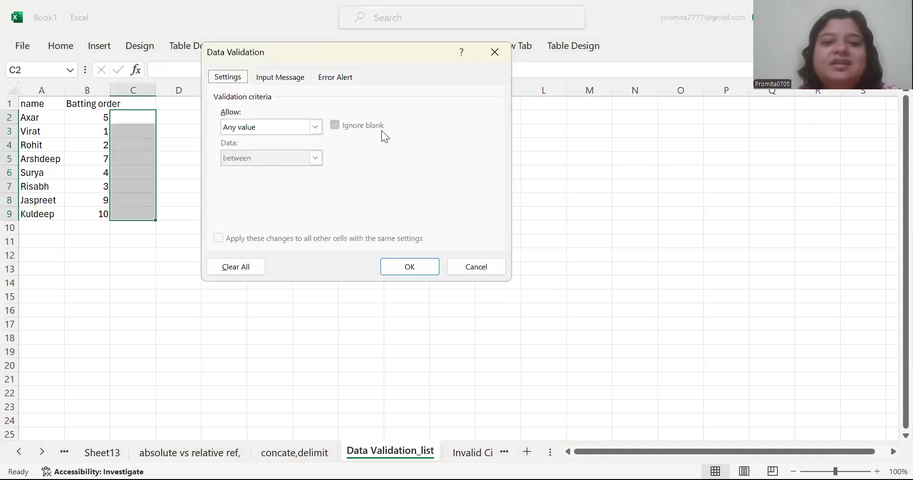
click(317, 125)
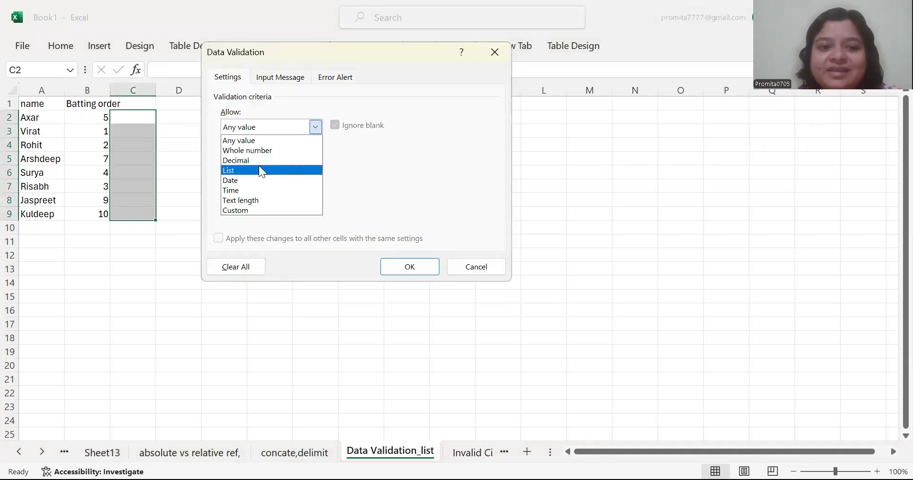
click(261, 170)
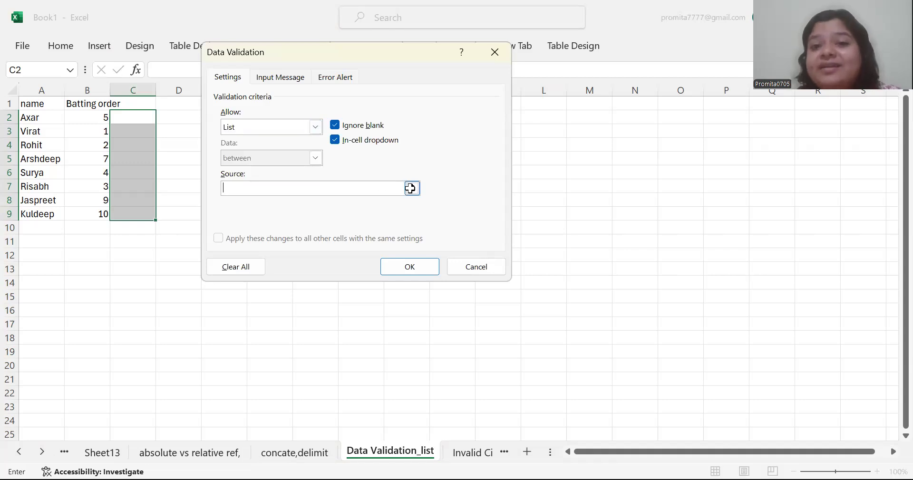
click(410, 189)
drag(402, 101, 404, 131)
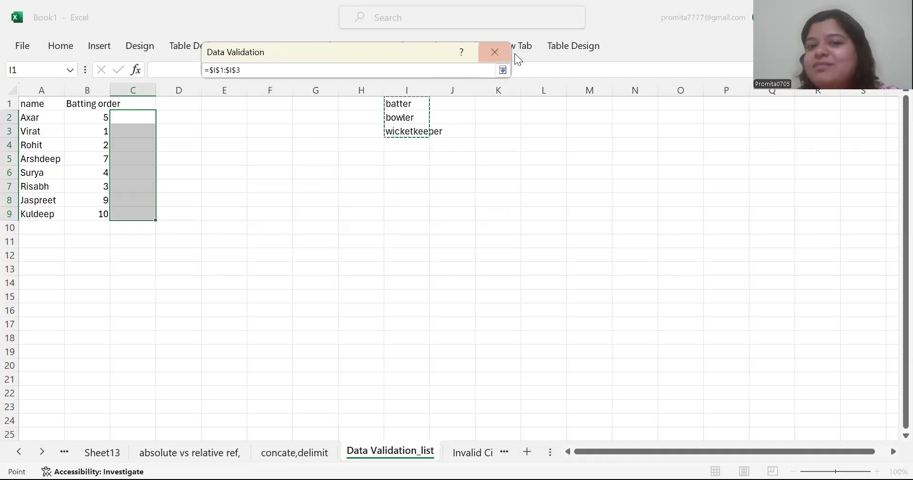
click(502, 71)
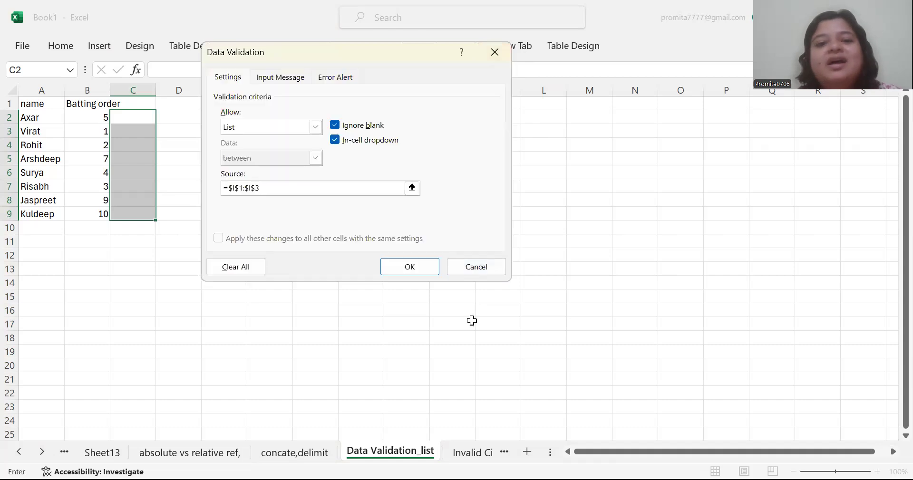
click(432, 265)
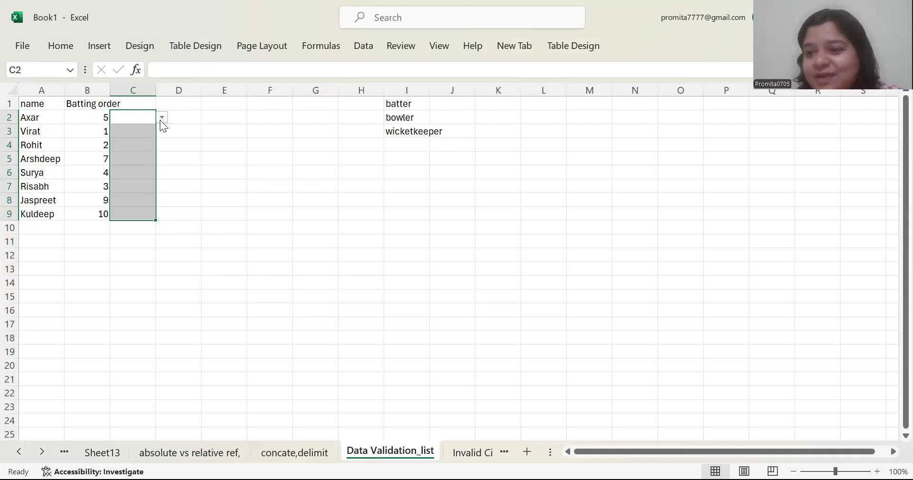
Choose bowler in C2 and batter in C3 from the cells' validation lists
click(163, 118)
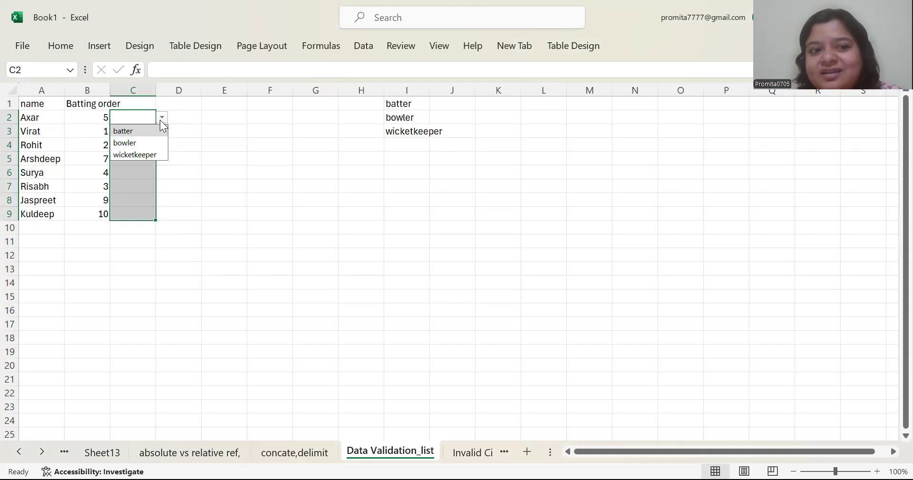
click(134, 143)
click(131, 130)
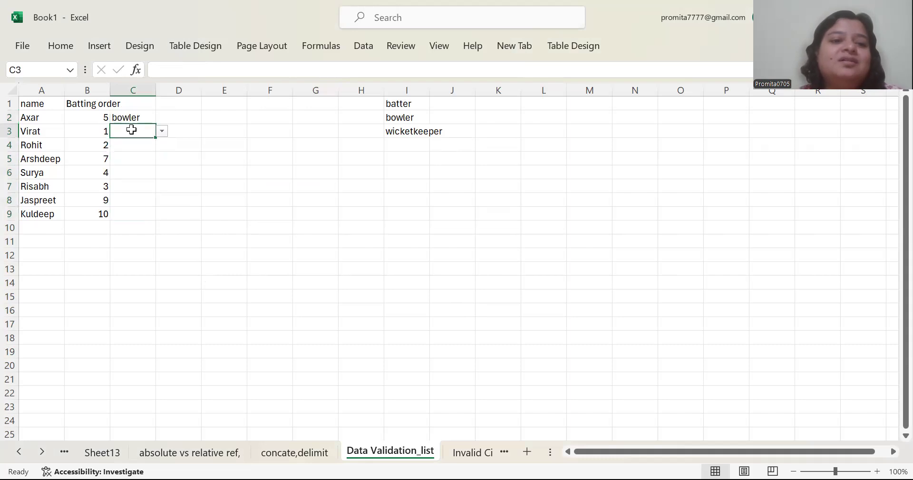
click(162, 131)
click(136, 149)
Choose batter in C4 and bowler in C5 from the cells' validation lists
click(136, 147)
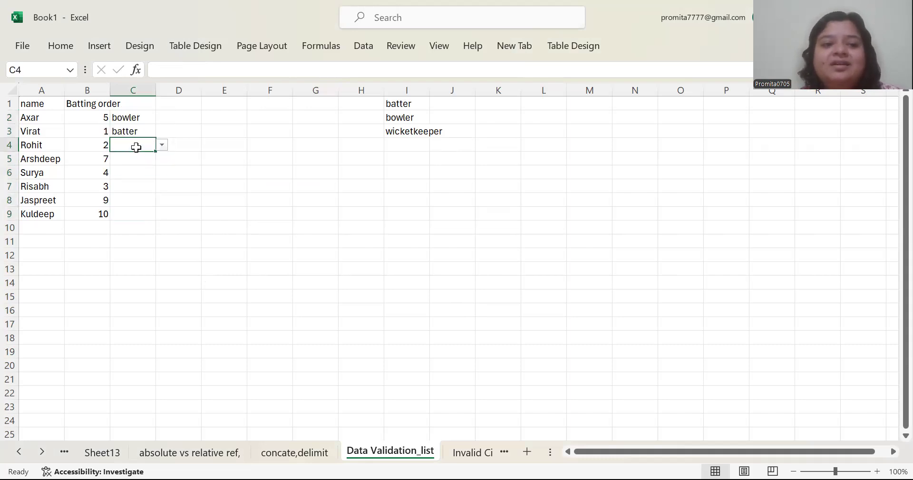
click(163, 147)
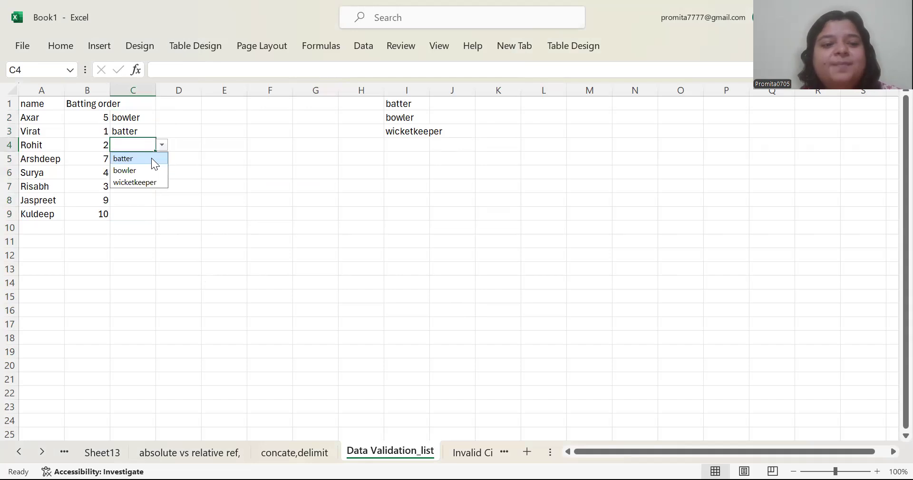
click(151, 158)
click(152, 159)
click(163, 160)
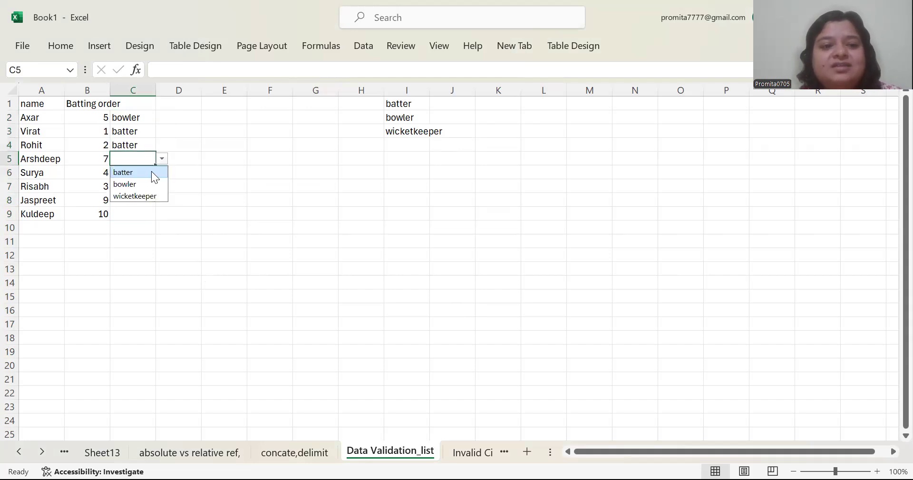
click(140, 184)
Choose batter in C6 and wicketkeeper in C7 from the cells' validation lists
click(141, 173)
mouse_move(152, 173)
mouse_down()
mouse_move(165, 171)
mouse_move(160, 180)
mouse_up()
click(159, 180)
click(137, 171)
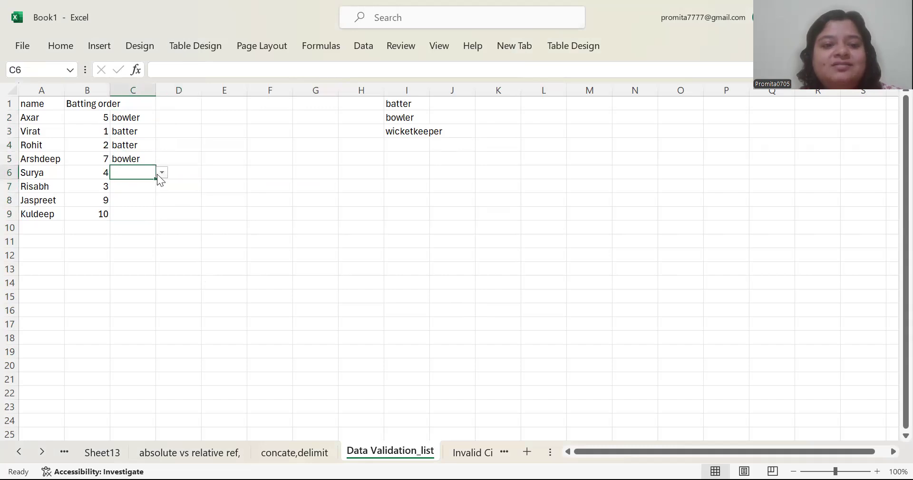
click(162, 174)
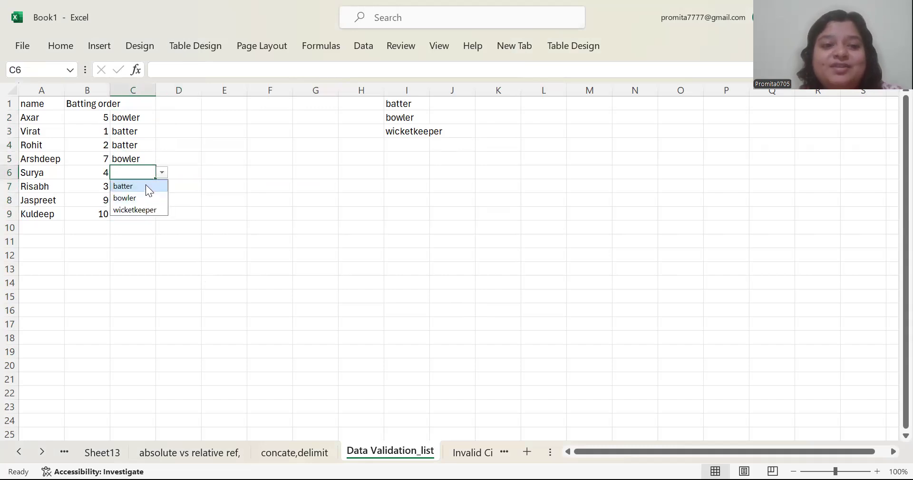
click(145, 186)
click(140, 187)
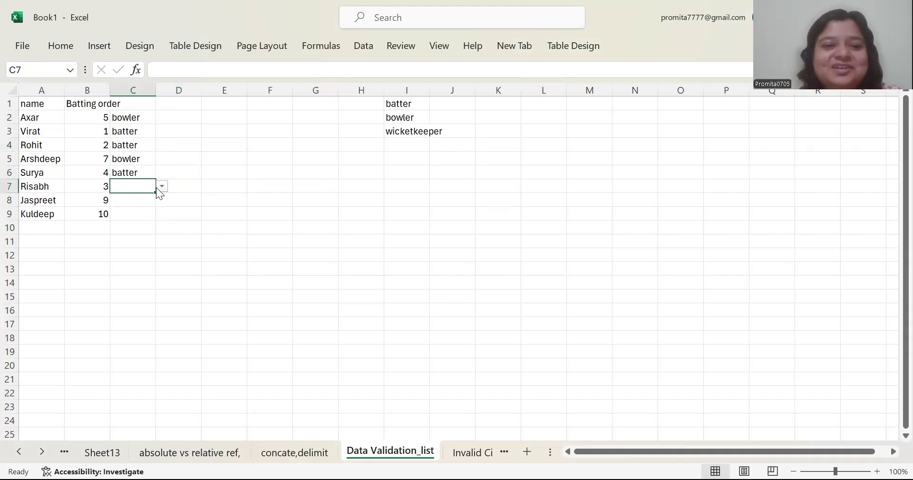
click(162, 187)
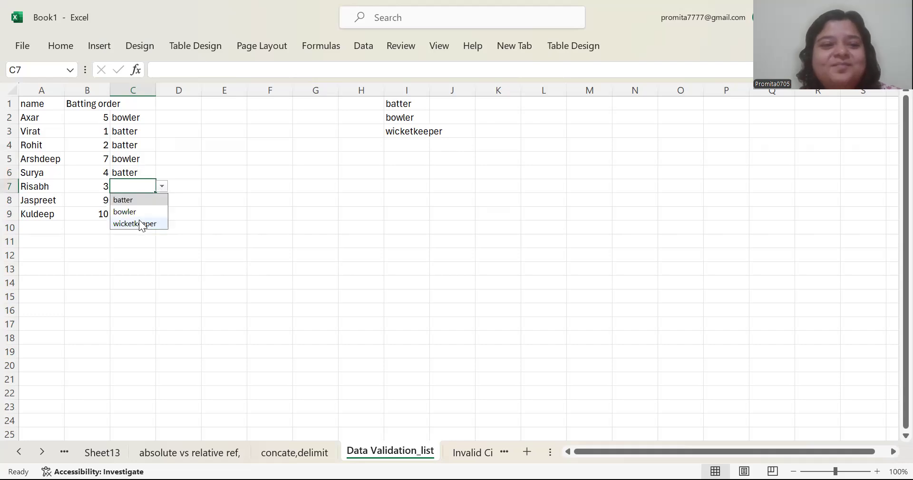
click(139, 224)
Choose bowler in both C8 and C9 from the cells' validation lists
drag(137, 200, 164, 202)
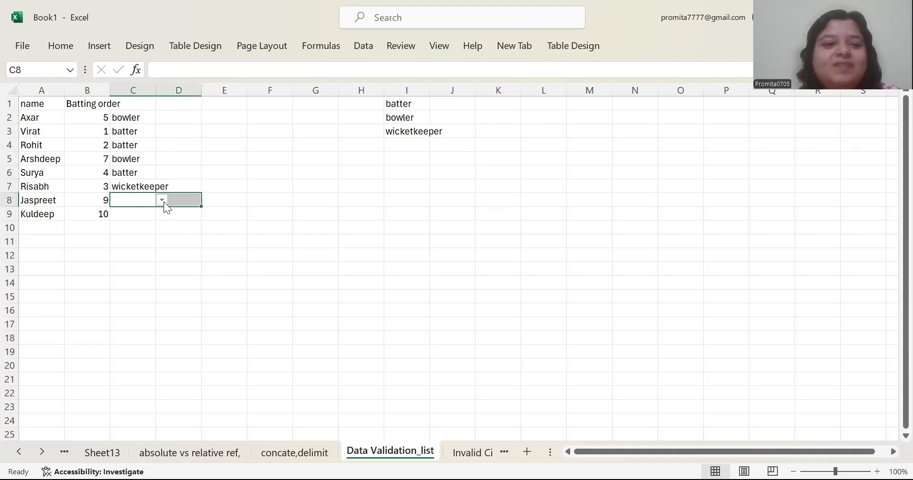
click(163, 200)
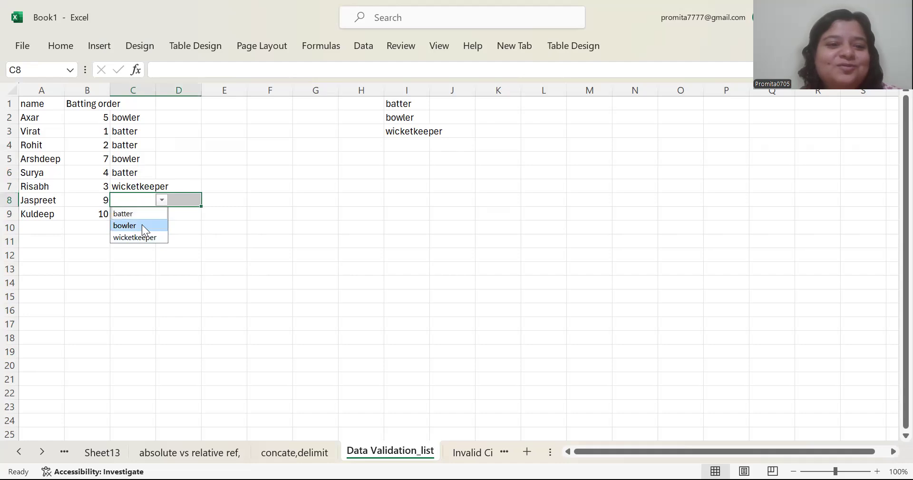
click(142, 224)
click(164, 215)
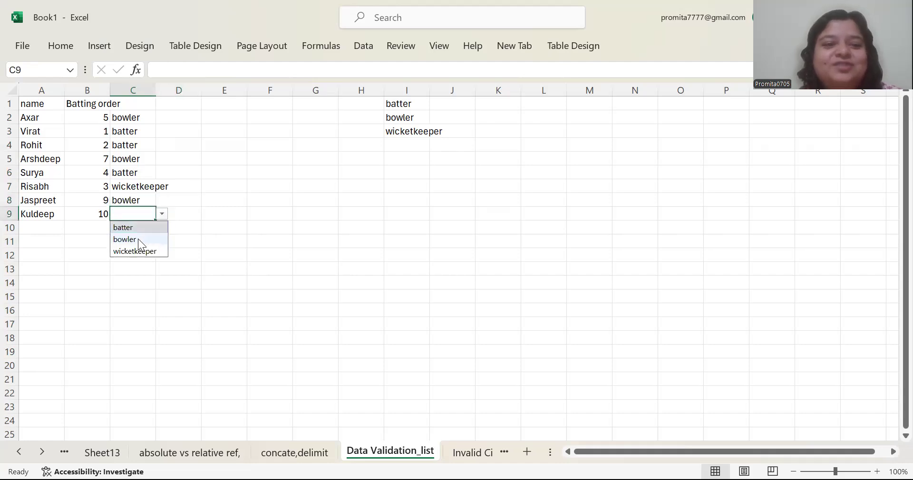
click(138, 239)
click(319, 245)
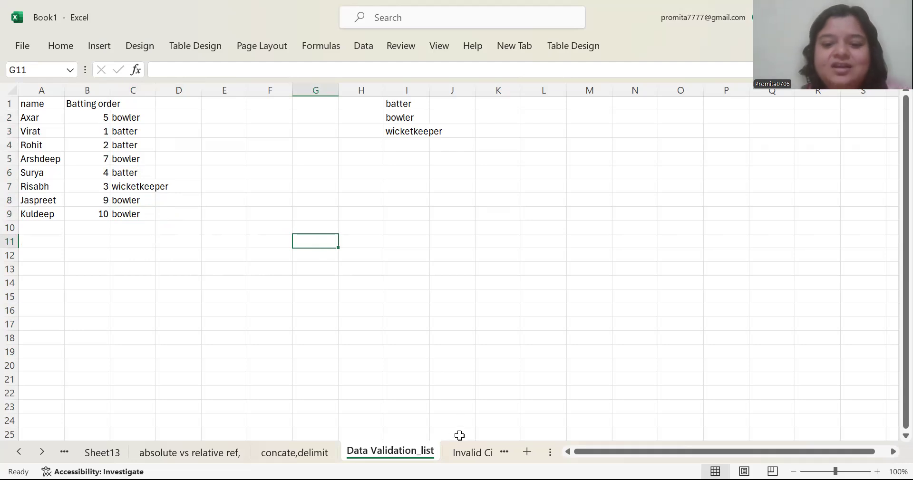
Switch to the Invalid Circle sheet and examine the Revenue entries for products B and H
click(462, 453)
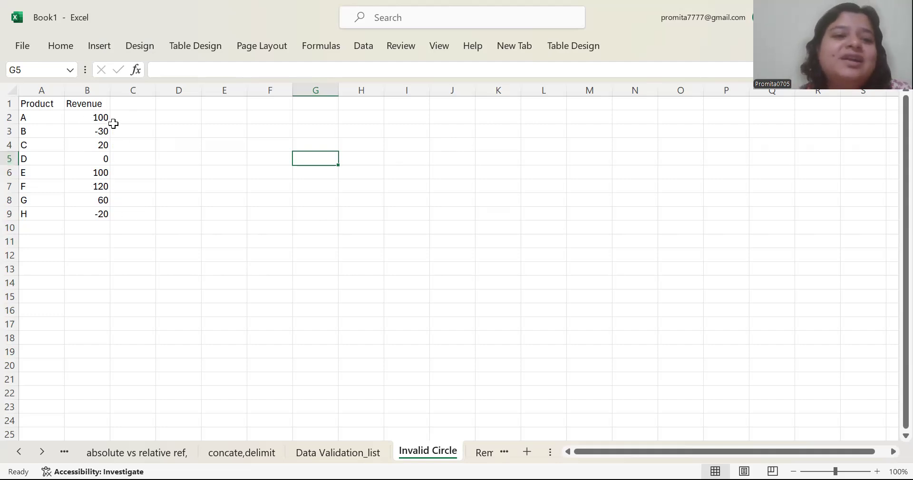
click(91, 135)
click(92, 224)
click(93, 217)
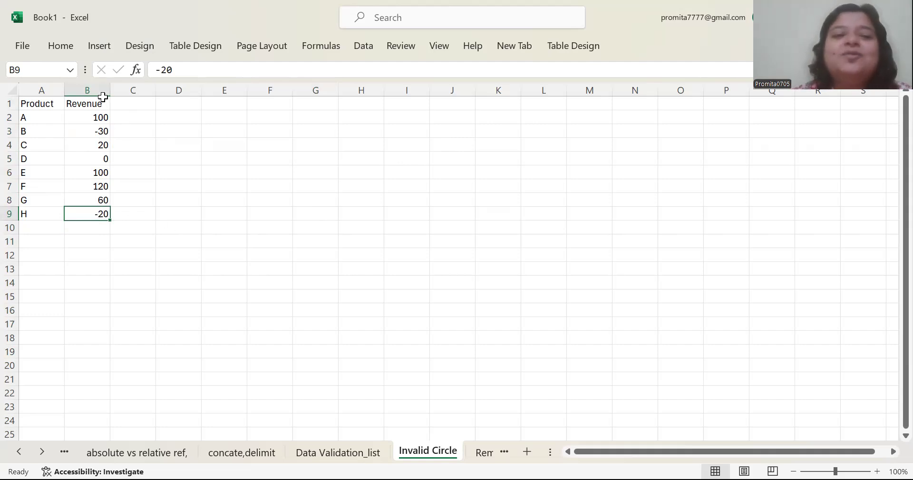
click(82, 129)
click(82, 214)
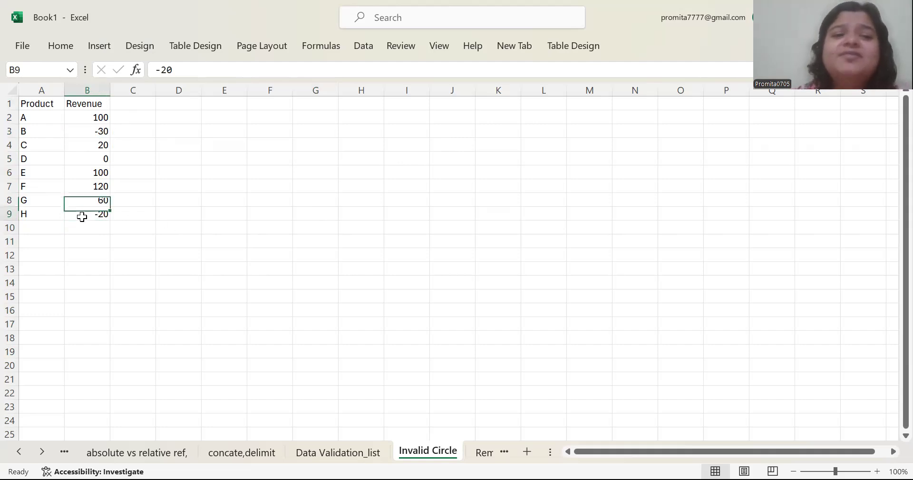
click(94, 142)
click(95, 133)
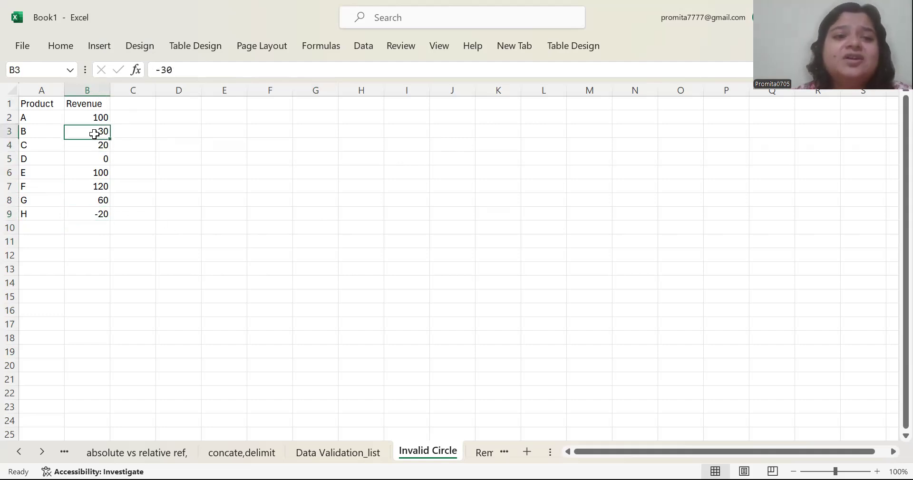
Select the Revenue values in B2:B9
drag(93, 114, 92, 208)
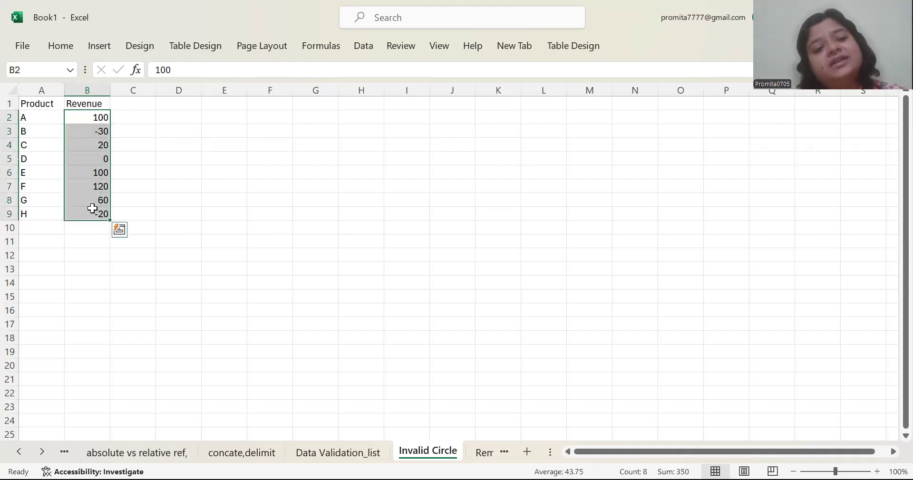
Circle the invalid data in the selected Revenue values B2:B9 on the Invalid Circle sheet
click(361, 47)
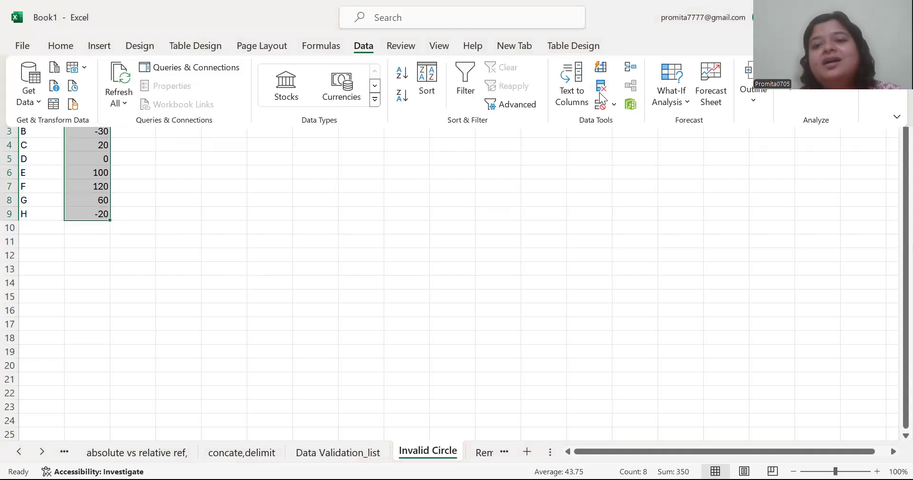
click(613, 104)
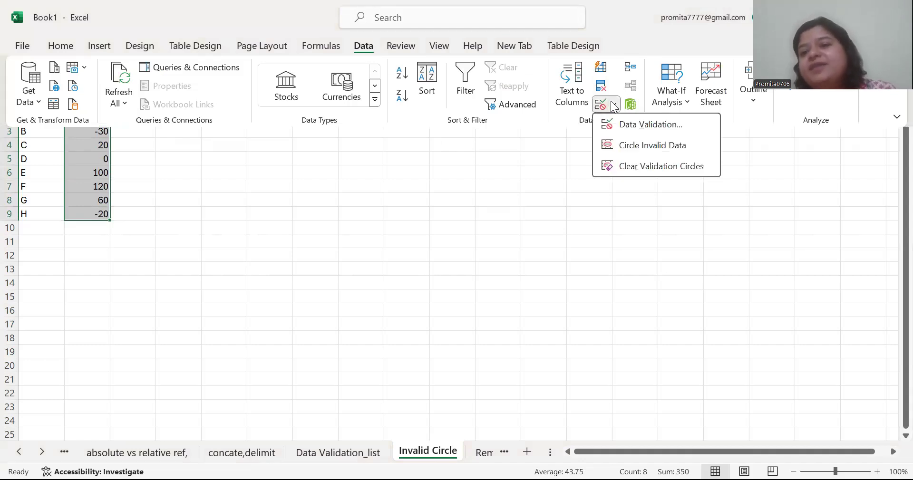
click(633, 145)
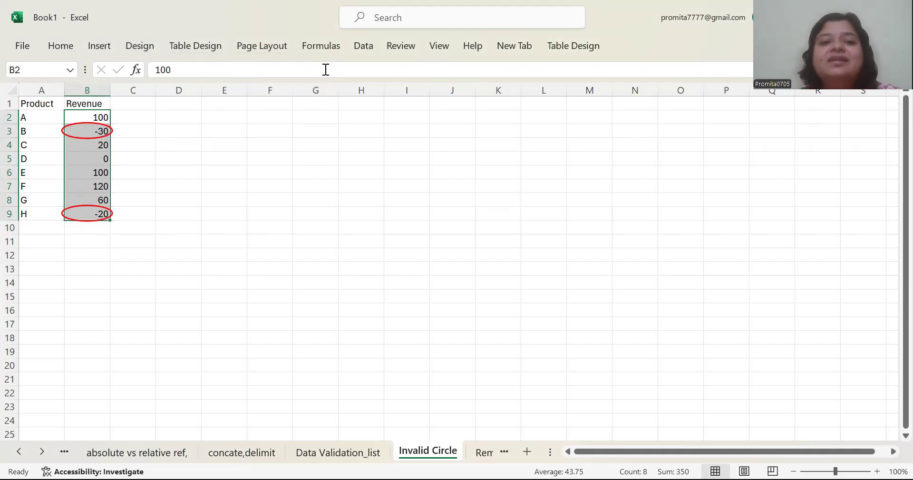
Review the data validation criteria applied to the Revenue values and leave them as they are
click(372, 46)
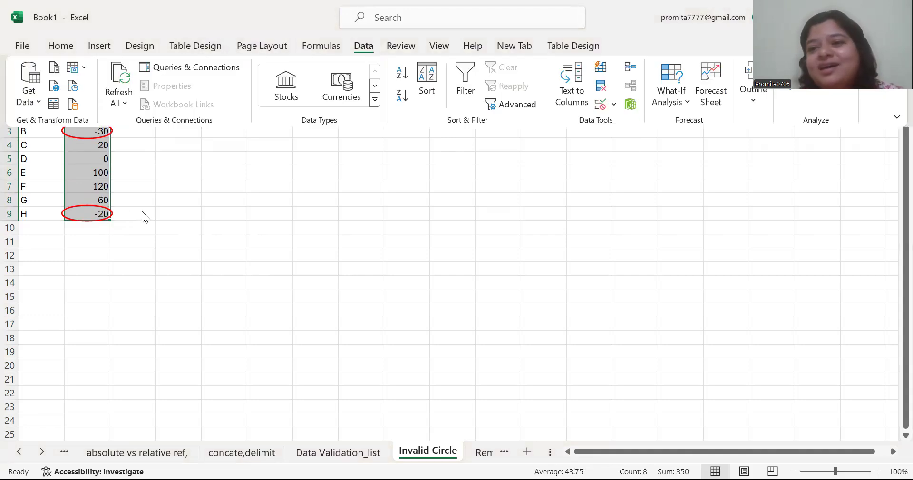
click(614, 105)
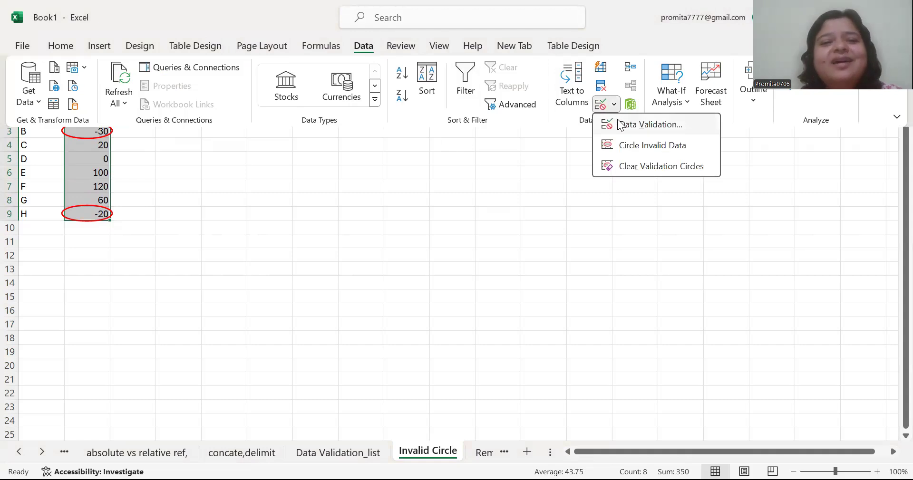
click(620, 124)
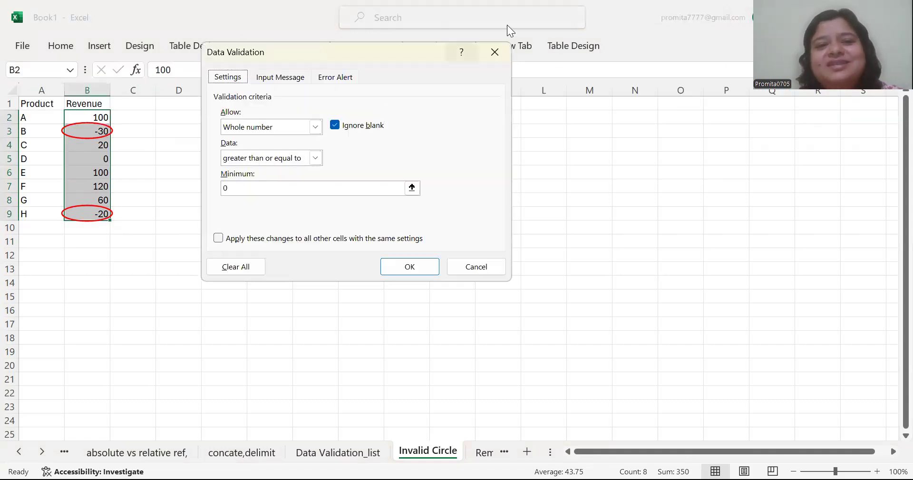
click(495, 52)
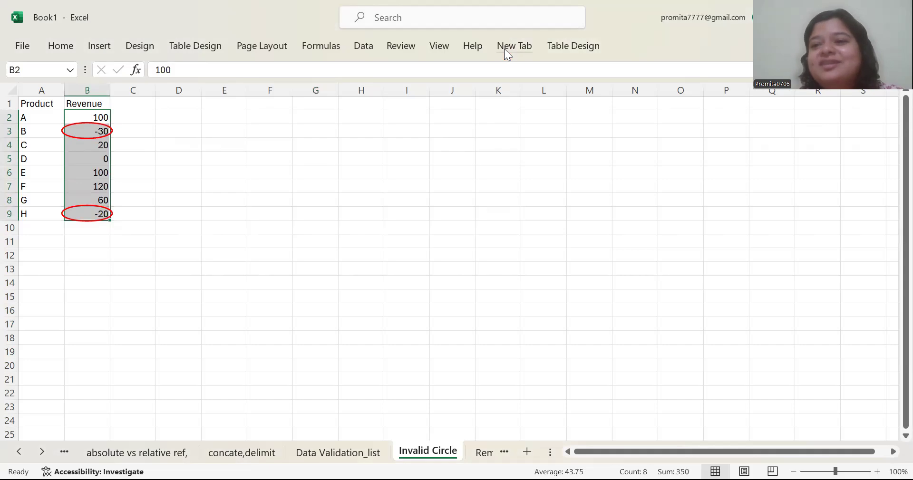
key(ctrl+Page_Up)
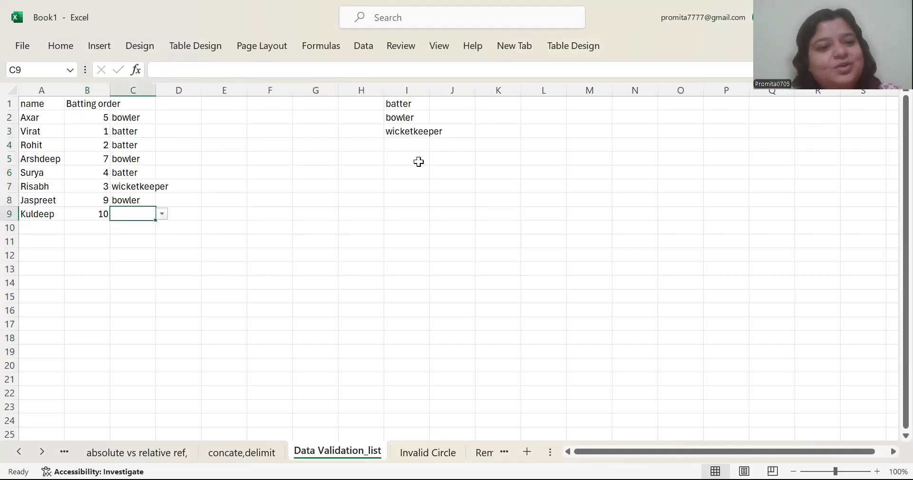
click(425, 454)
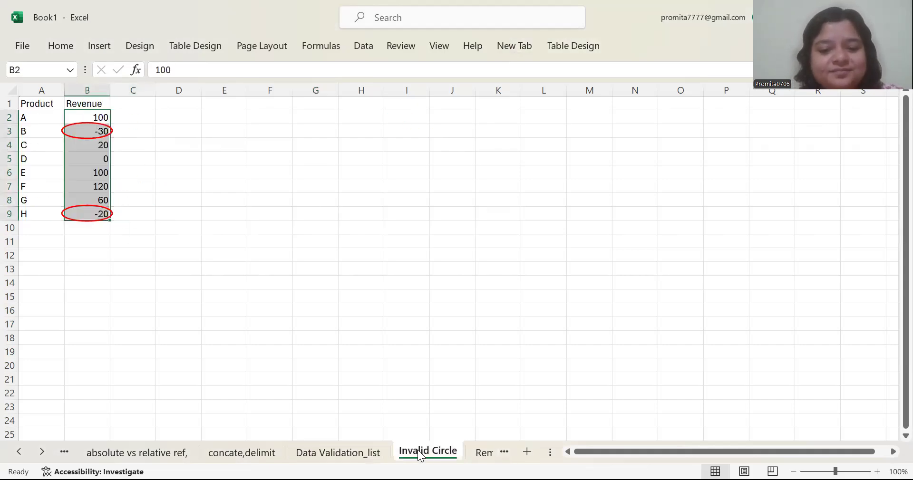
Clear the validation circles from the Revenue column with cell B2 selected
click(230, 195)
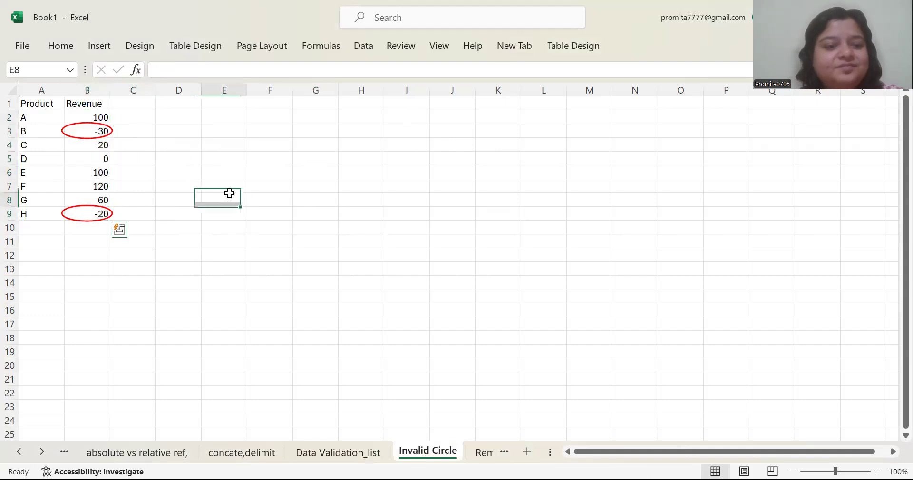
click(105, 119)
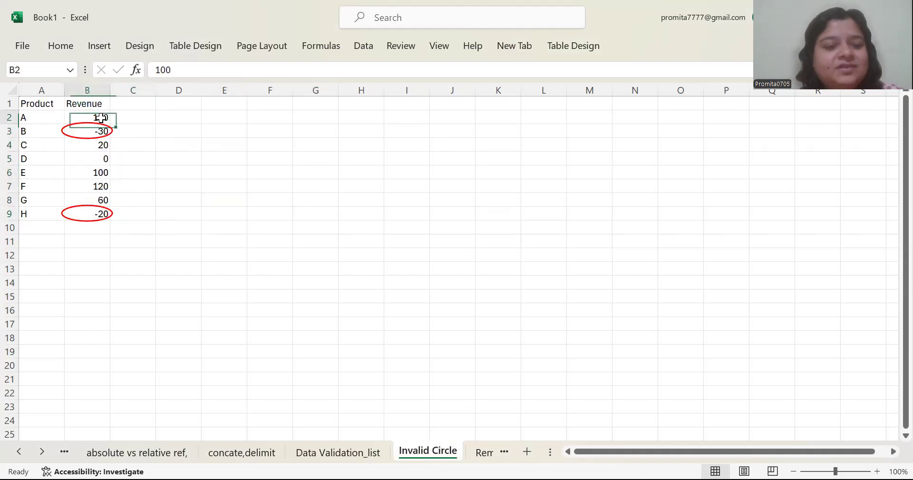
click(364, 45)
click(614, 104)
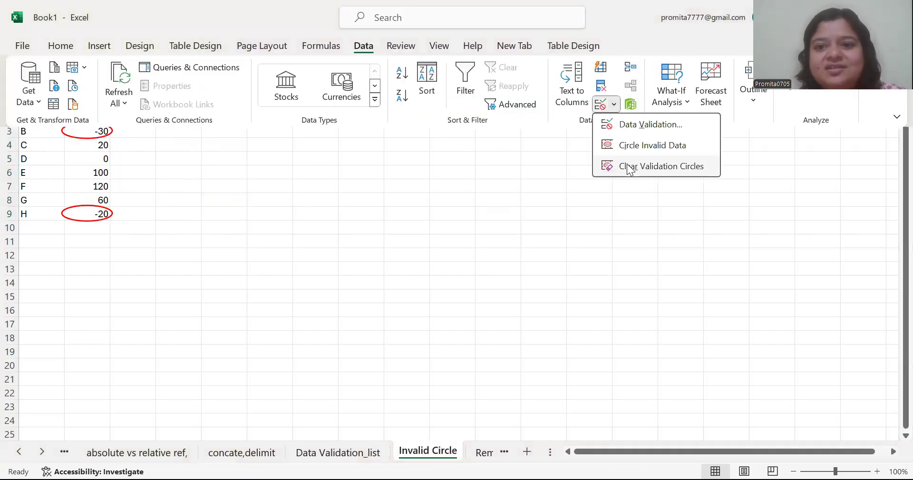
click(629, 167)
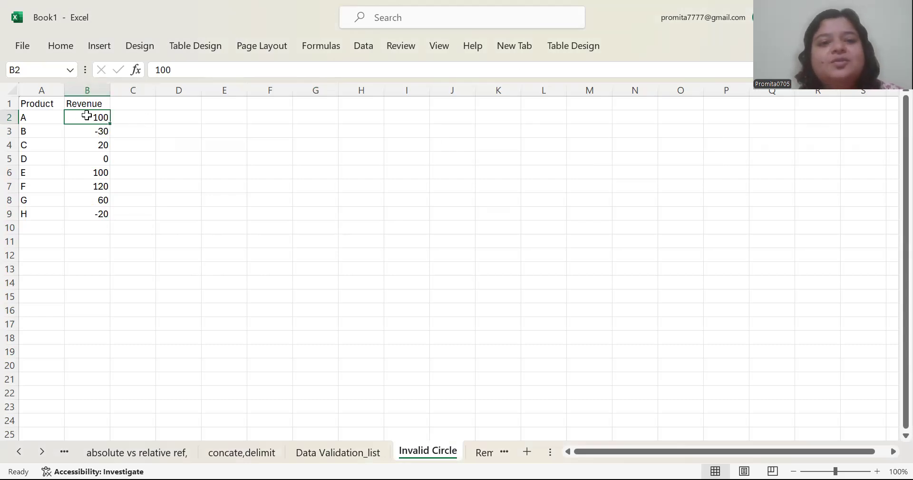
Set the data validation rule of cell B2 to whole numbers less than a maximum of 0
click(362, 44)
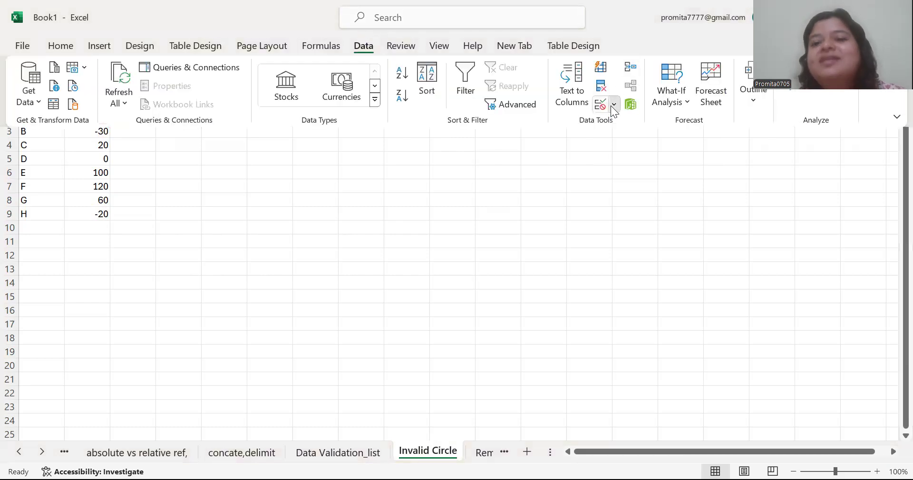
click(613, 105)
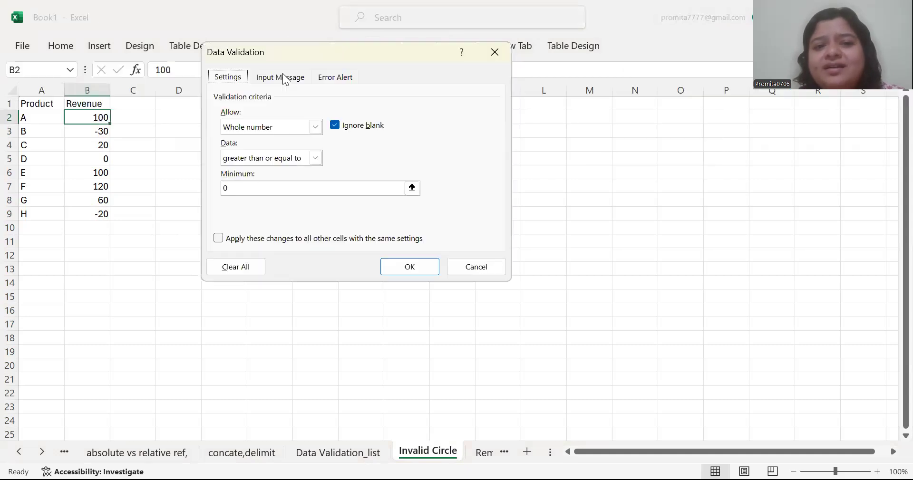
click(316, 158)
click(316, 157)
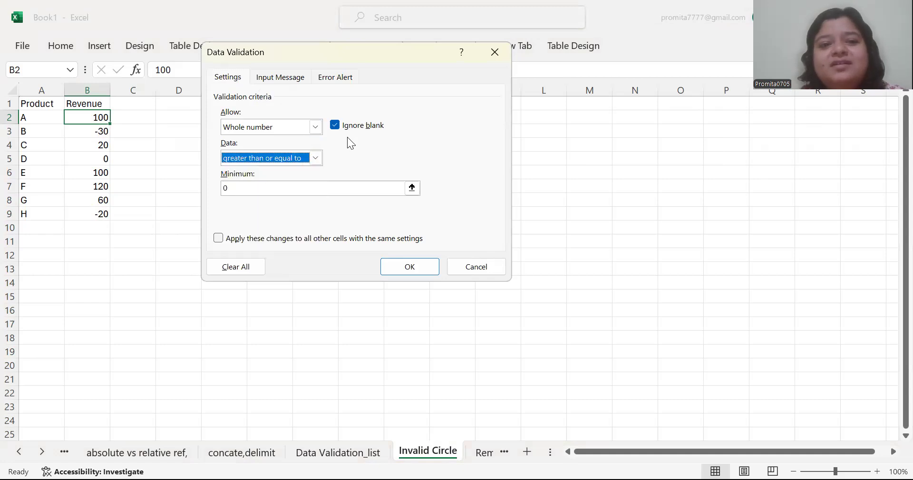
click(316, 127)
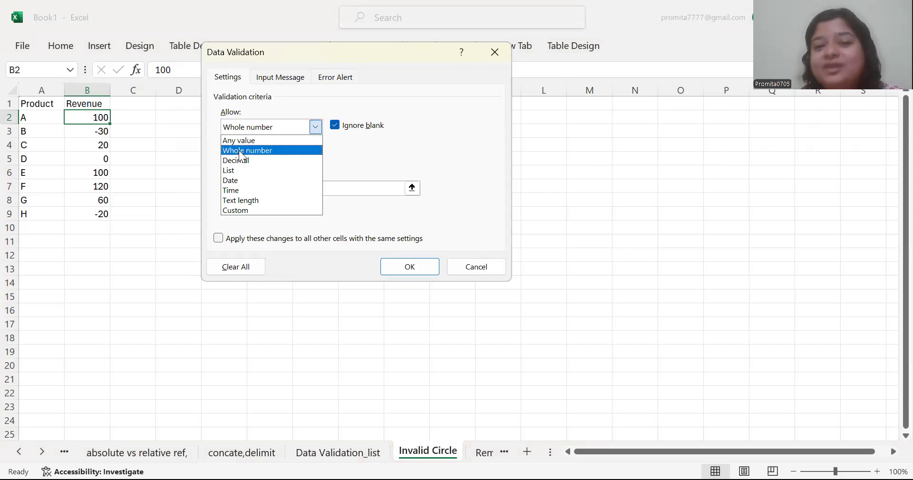
click(243, 151)
click(316, 158)
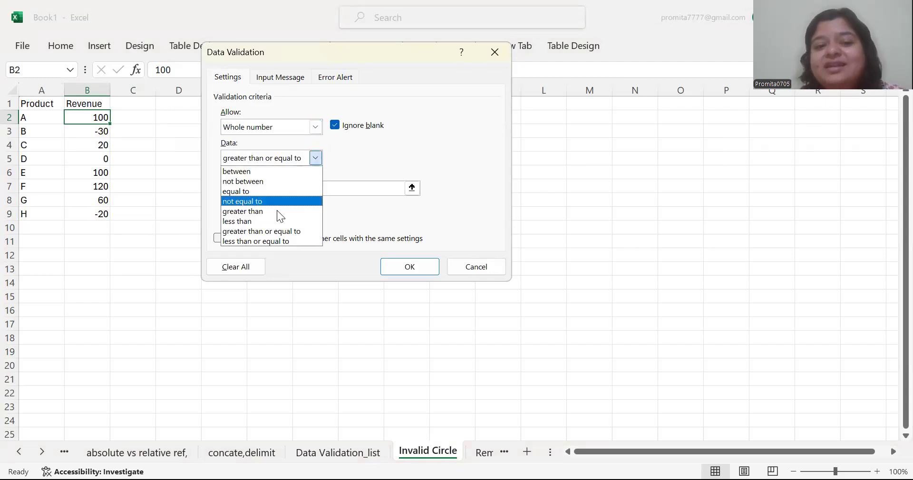
click(268, 242)
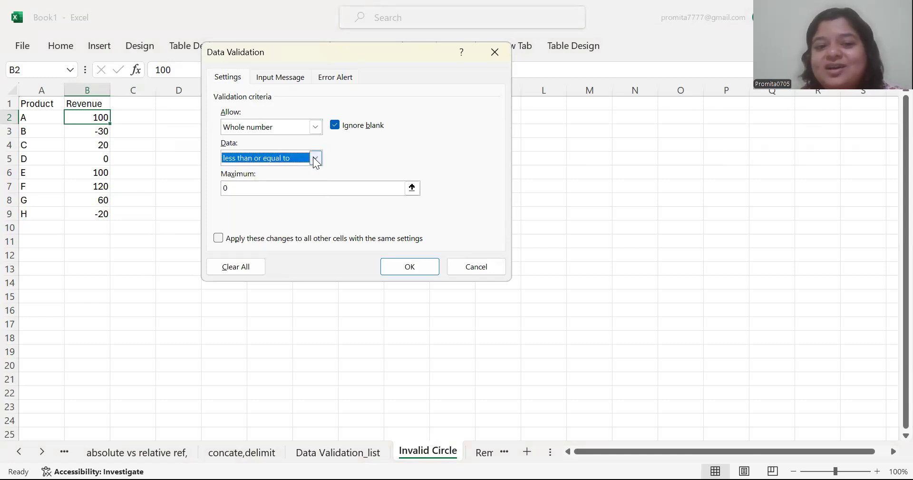
click(316, 160)
click(264, 222)
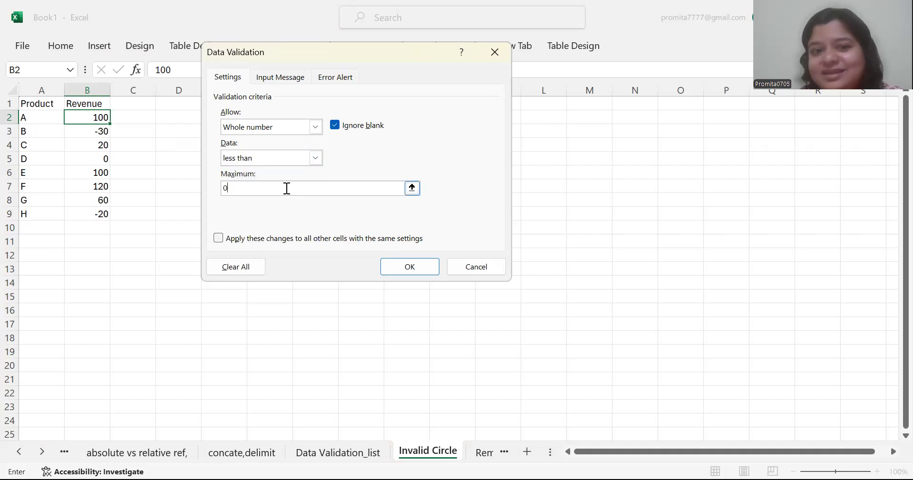
click(287, 188)
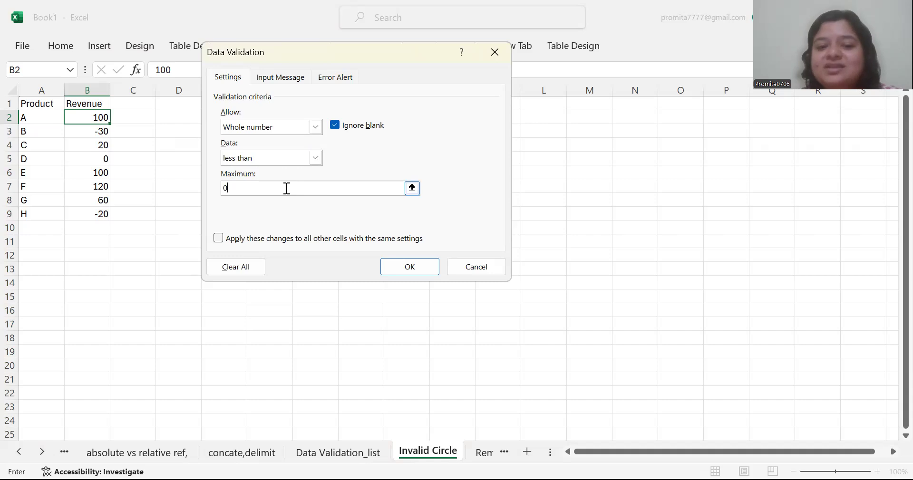
click(411, 268)
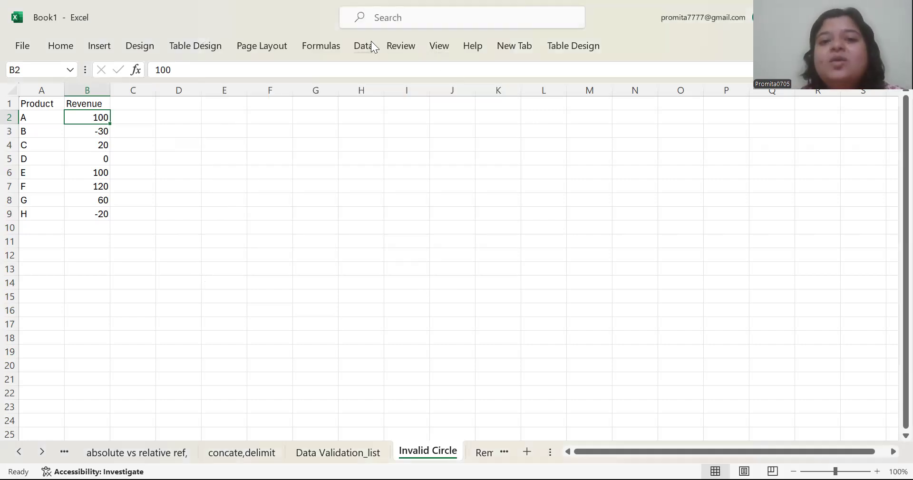
Circle the invalid Revenue entries according to the current rules, including the less-than-0 rule in cell B2
click(371, 42)
click(615, 106)
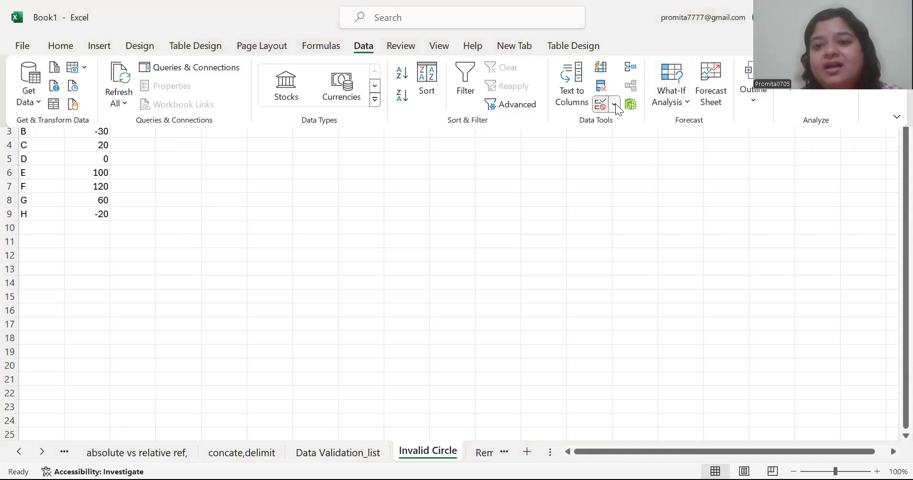
click(618, 146)
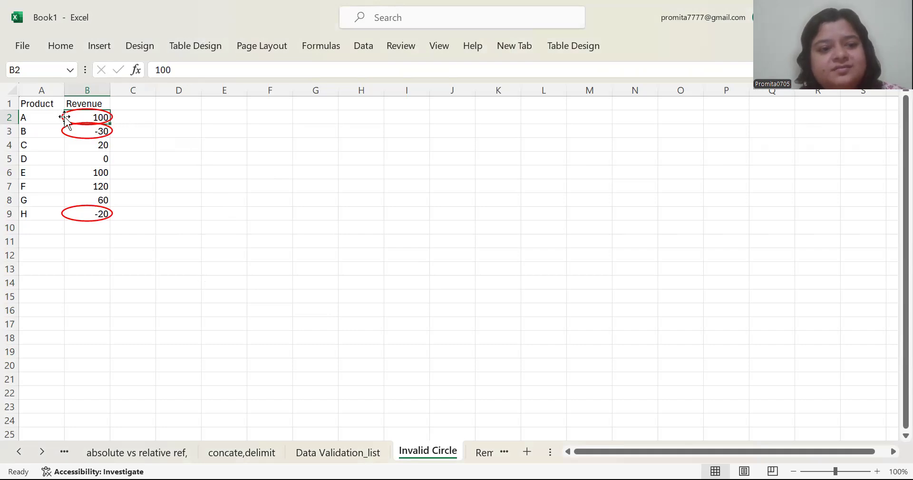
key(ctrl+Page_Up)
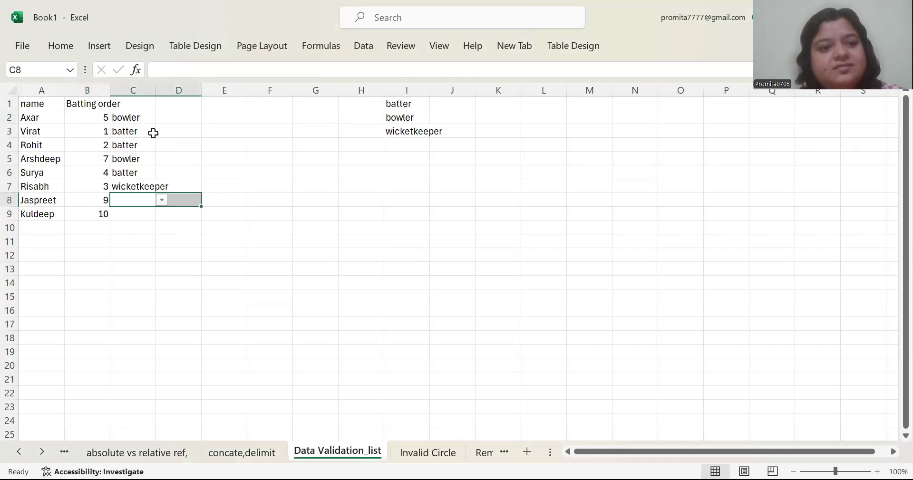
click(429, 454)
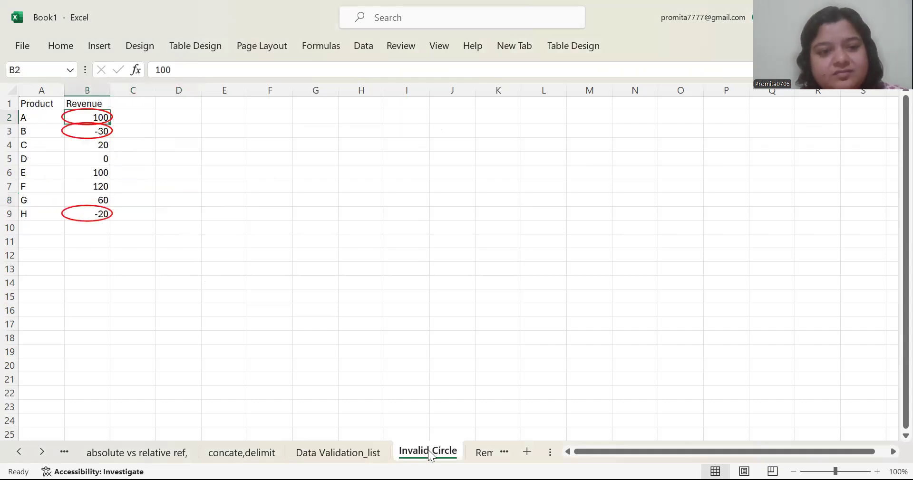
Set the data validation rule of cell B2 to whole numbers greater than or equal to a minimum of 0
click(364, 48)
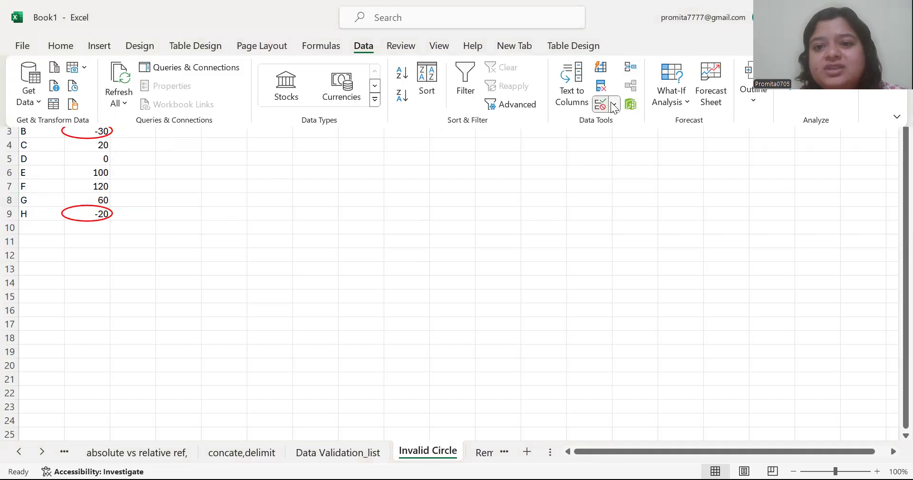
click(614, 105)
click(626, 126)
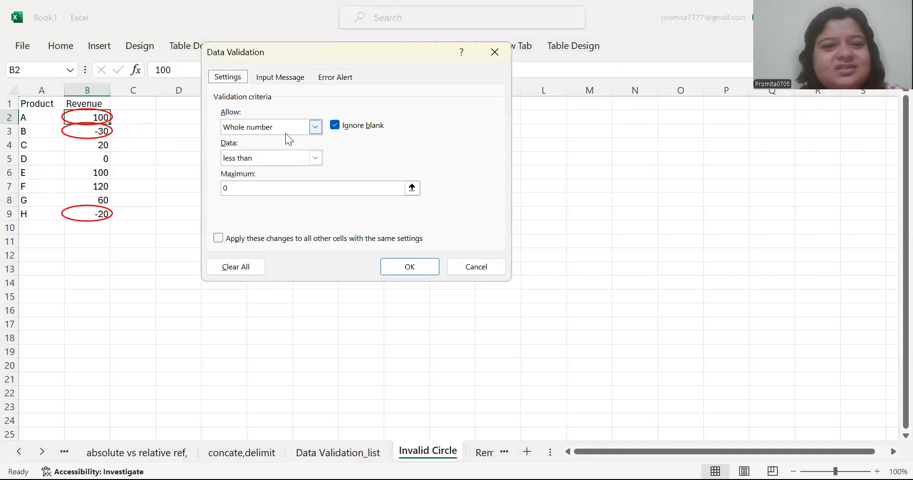
click(317, 127)
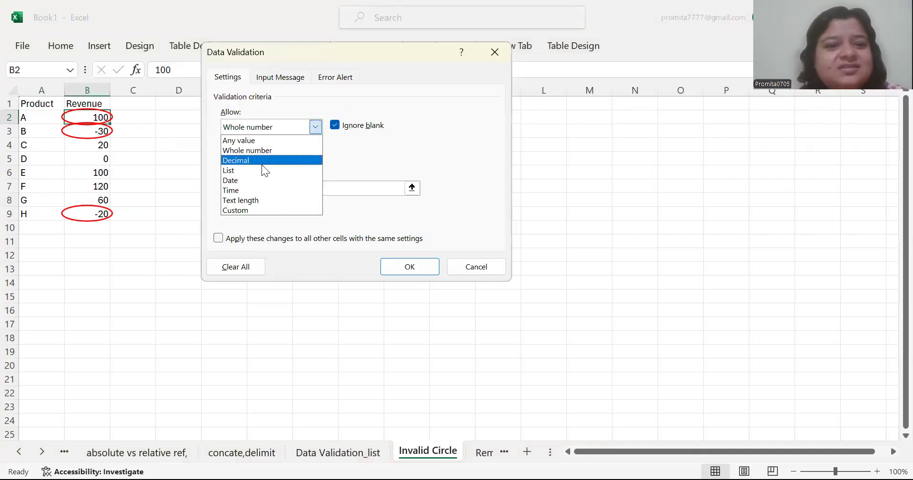
click(315, 126)
click(315, 158)
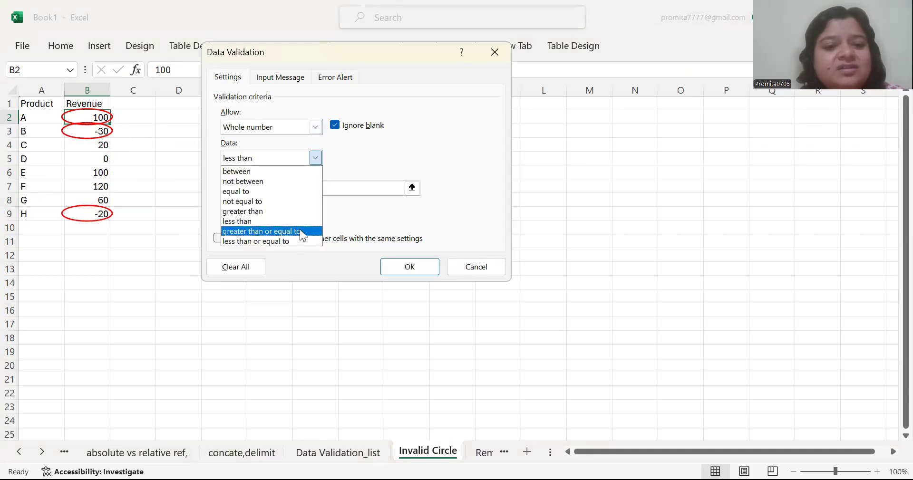
click(300, 230)
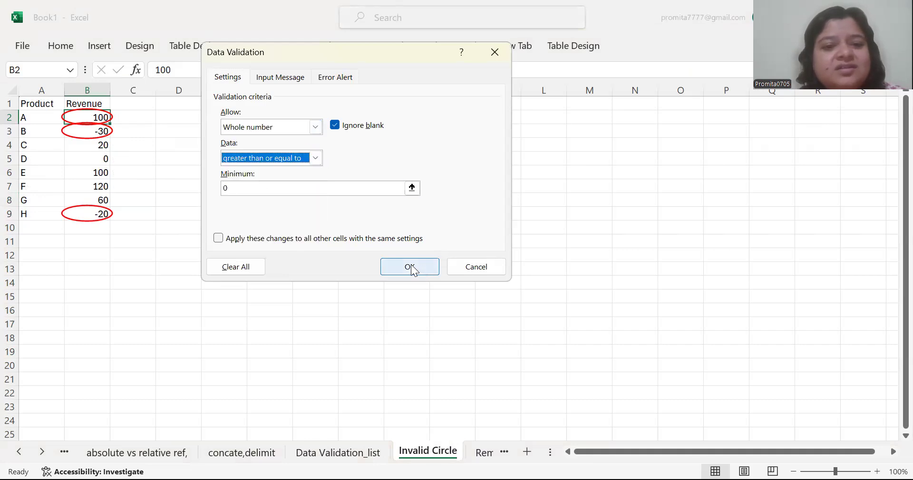
click(411, 268)
click(243, 186)
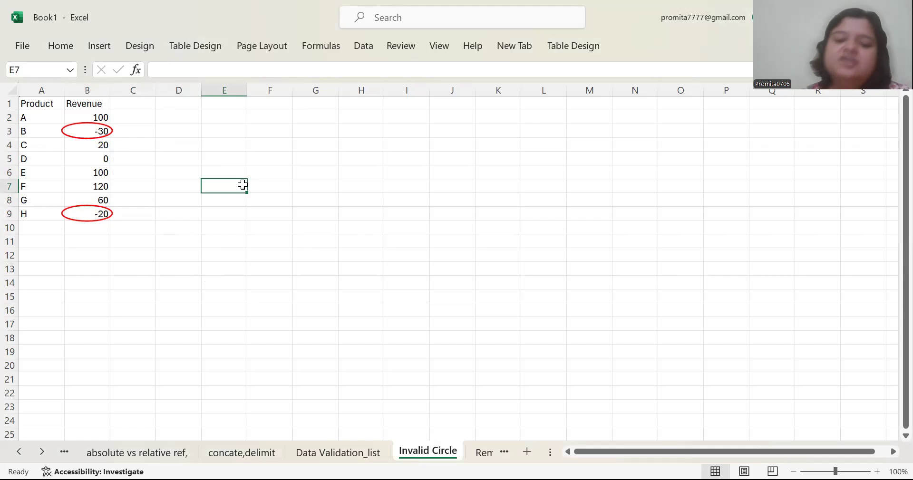
Go to the Remove Duplicate sheet and examine the name list in column A for repeated entries
click(482, 452)
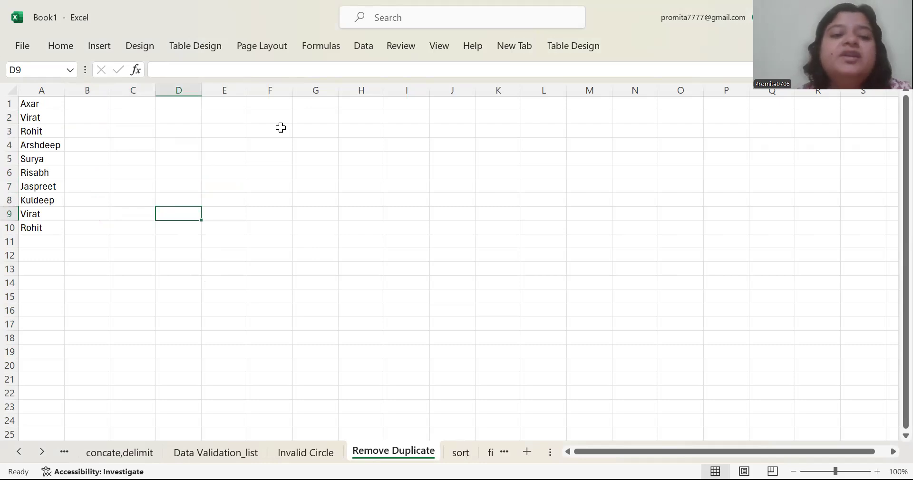
click(46, 105)
key(Down)
key(Down)
key(Down)
key(Down)
key(Down)
key(Down)
key(Down)
key(Down)
key(Down)
key(Up)
key(Up)
key(Up)
key(Up)
key(Up)
key(Up)
key(Up)
key(Up)
key(Up)
key(Down)
key(Down)
key(Down)
key(Down)
key(Down)
key(Down)
key(Down)
key(Down)
key(Down)
key(Up)
key(Up)
key(Up)
key(Up)
key(Up)
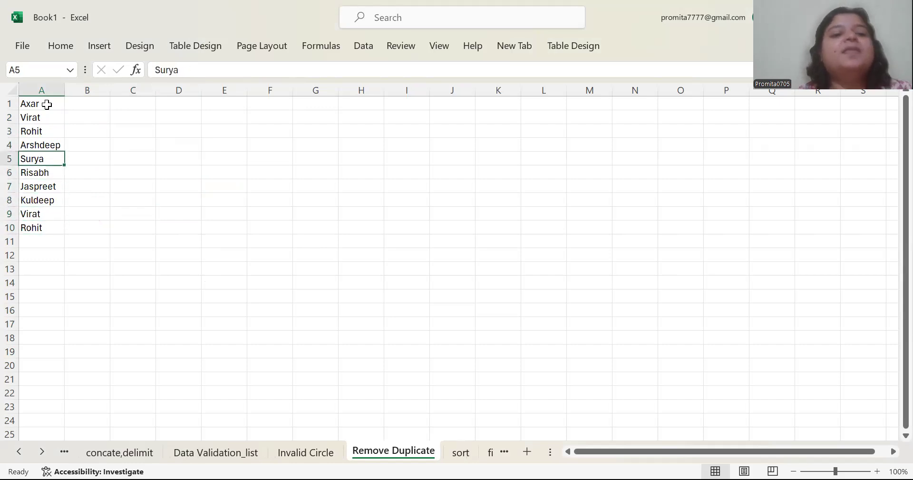
drag(47, 105, 53, 229)
click(360, 47)
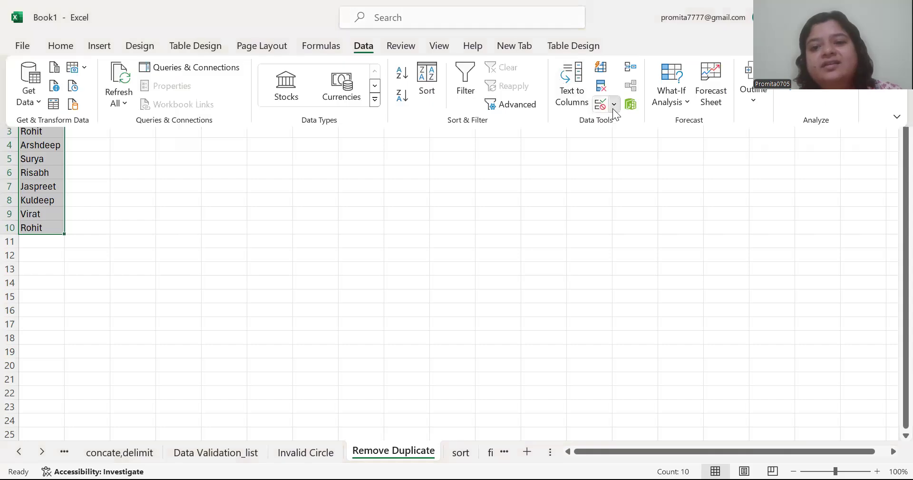
click(613, 106)
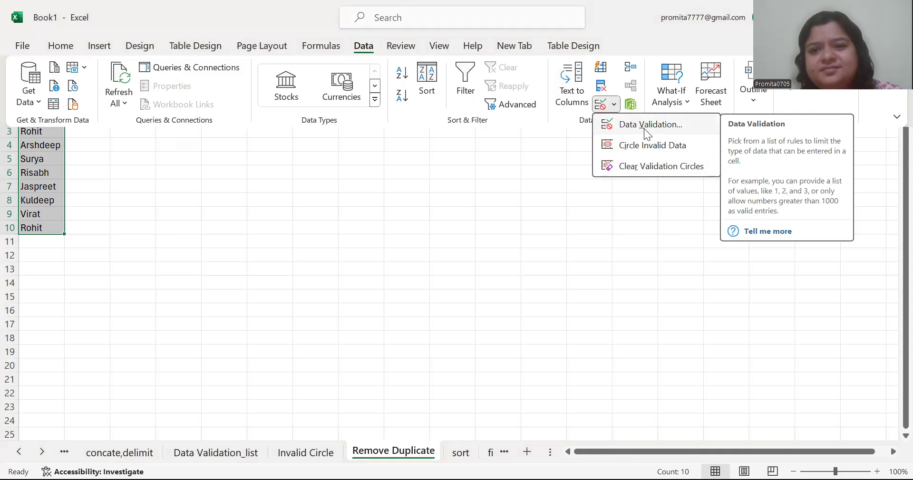
click(554, 219)
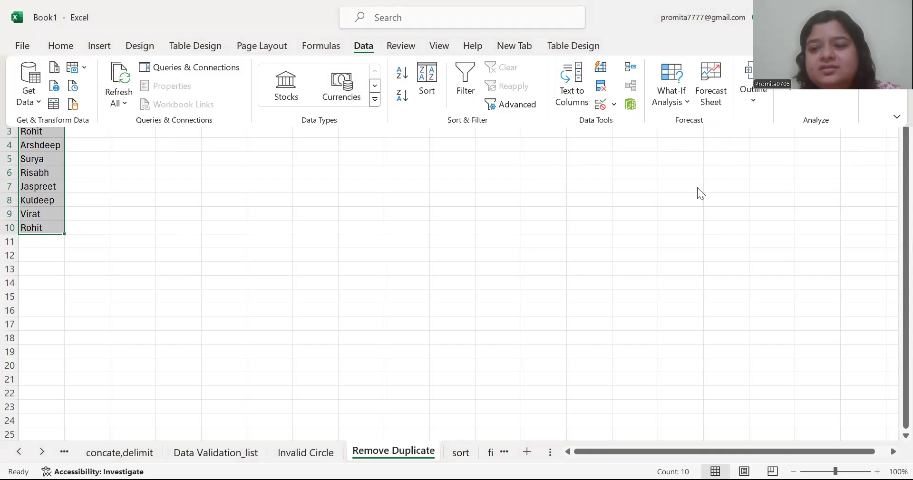
click(803, 208)
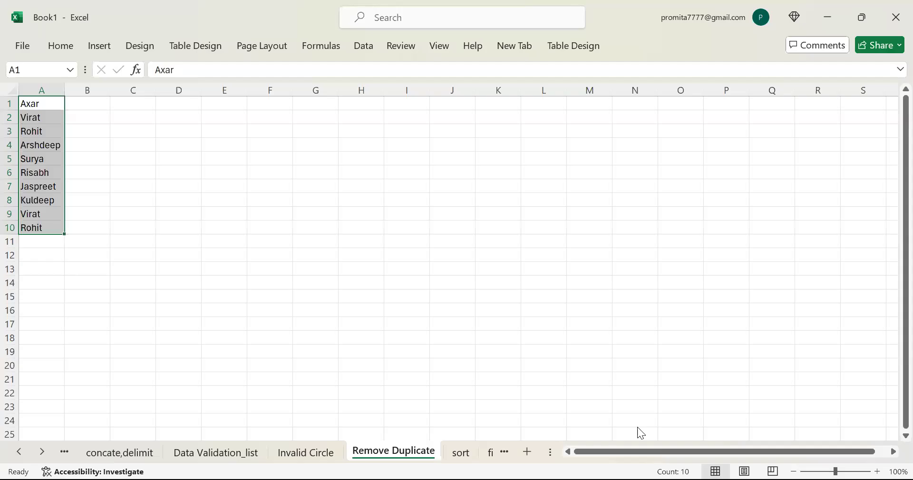
click(778, 422)
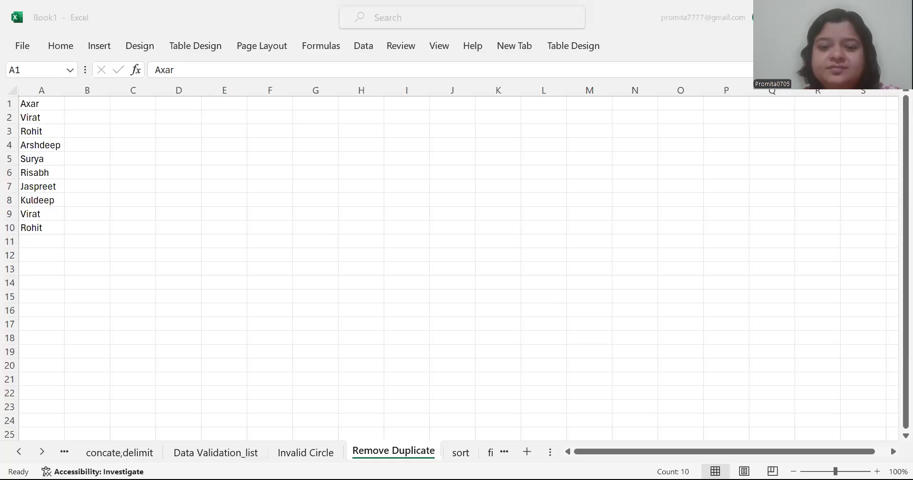
click(179, 245)
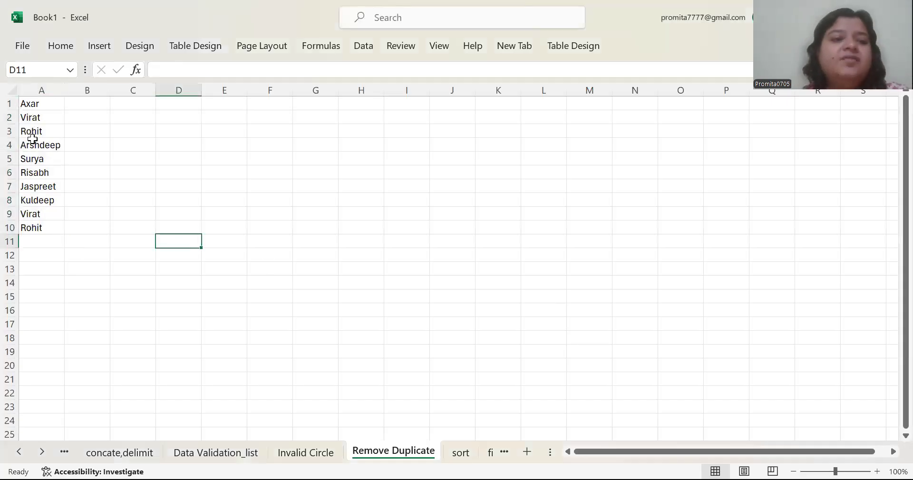
Remove the duplicate names from the list in A1:A10, comparing Column A and treating the data as having no headers
click(38, 114)
click(42, 100)
click(34, 212)
drag(48, 103, 41, 229)
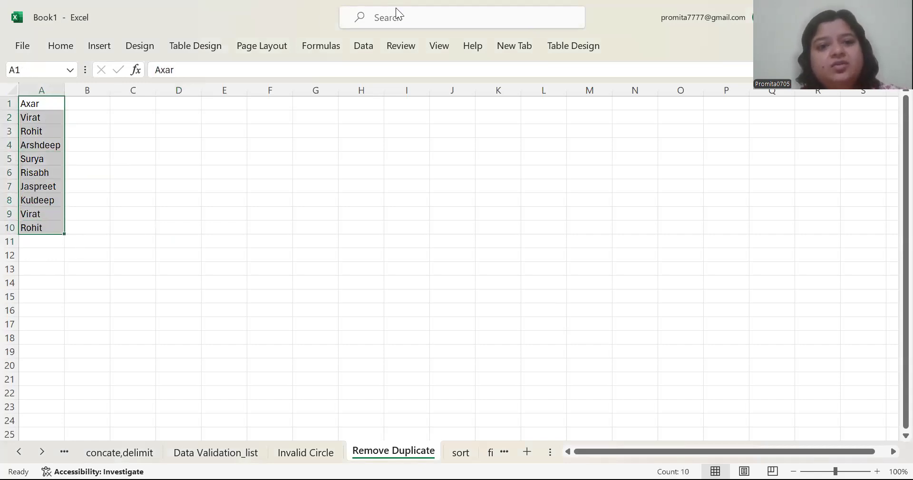
click(364, 46)
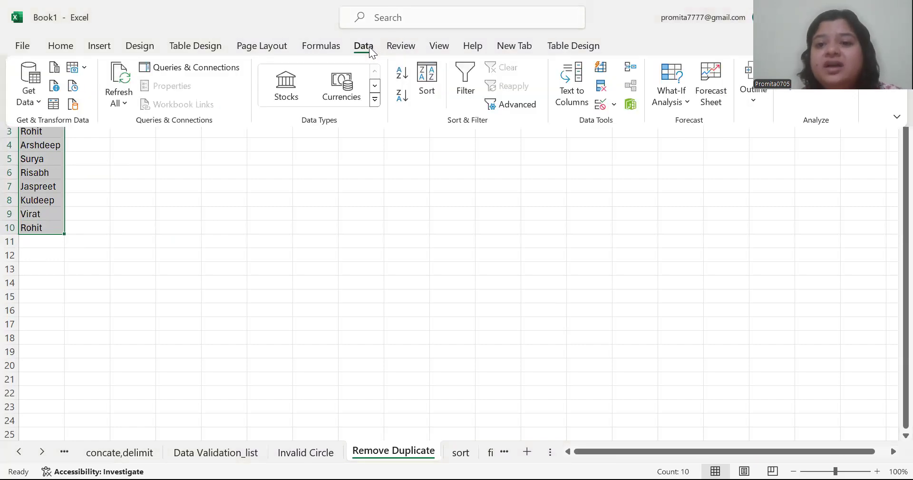
click(602, 87)
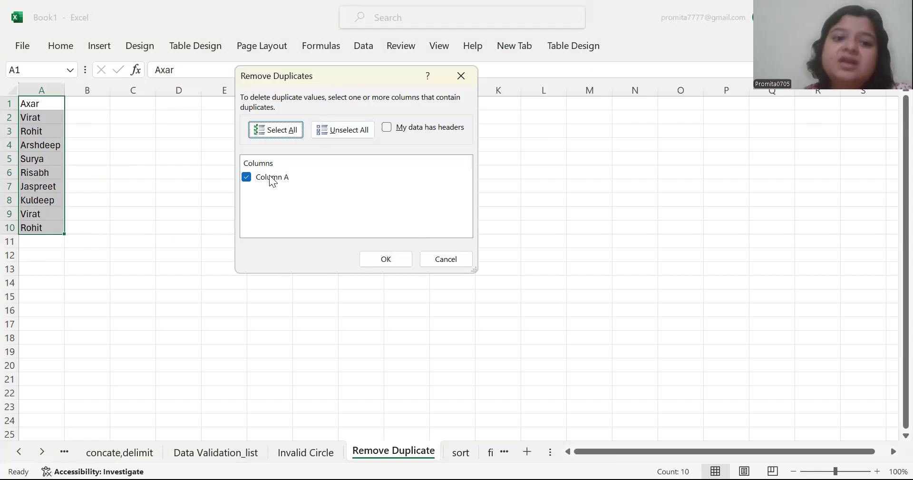
click(382, 260)
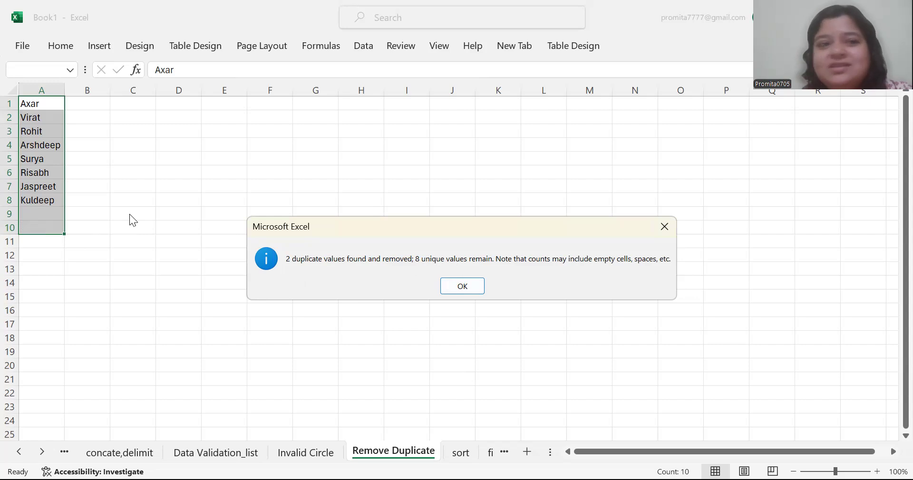
click(470, 290)
click(216, 186)
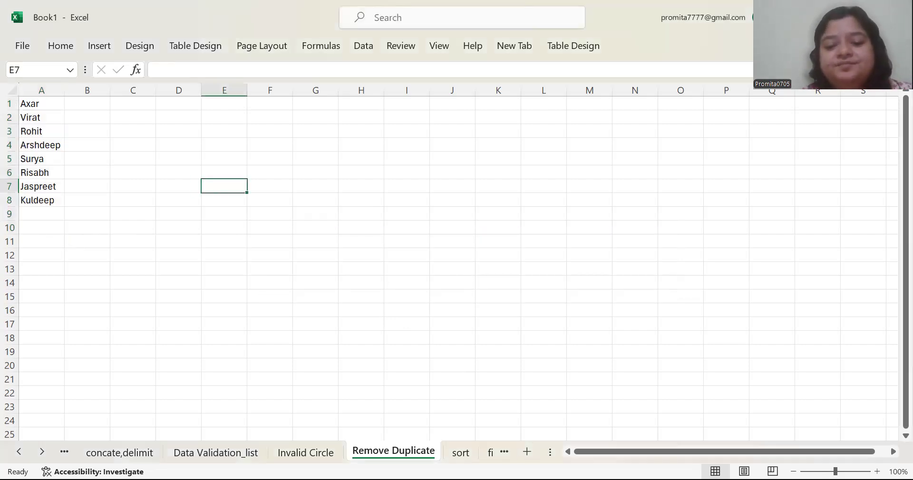
On the sort sheet, sort the data by the Item_Type column from A to Z, expanding the selection to the adjacent columns
click(459, 454)
click(541, 224)
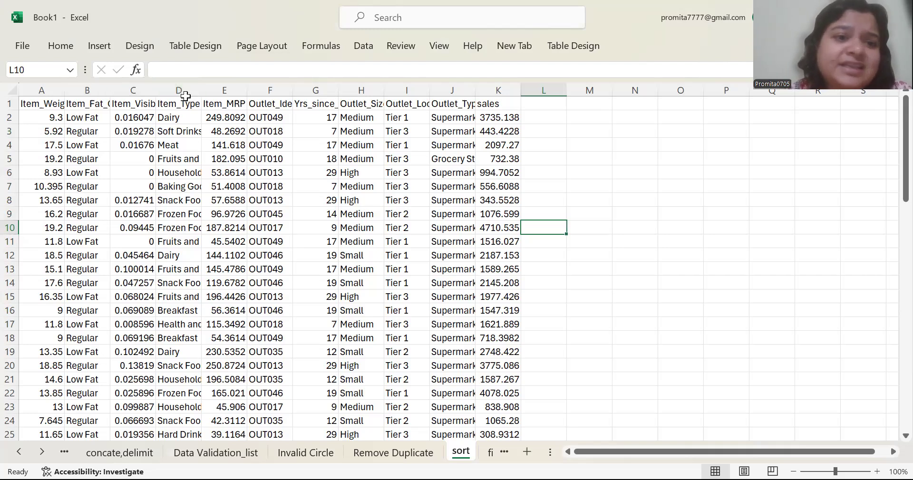
click(179, 128)
click(176, 118)
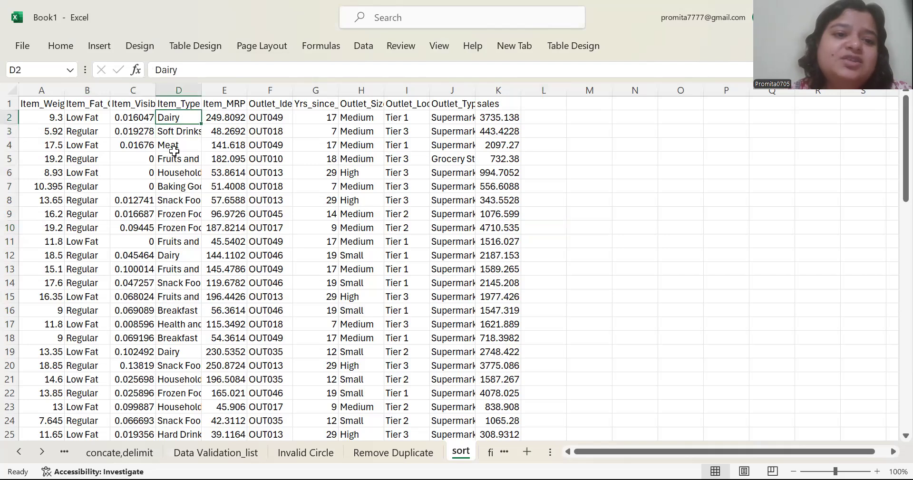
click(175, 158)
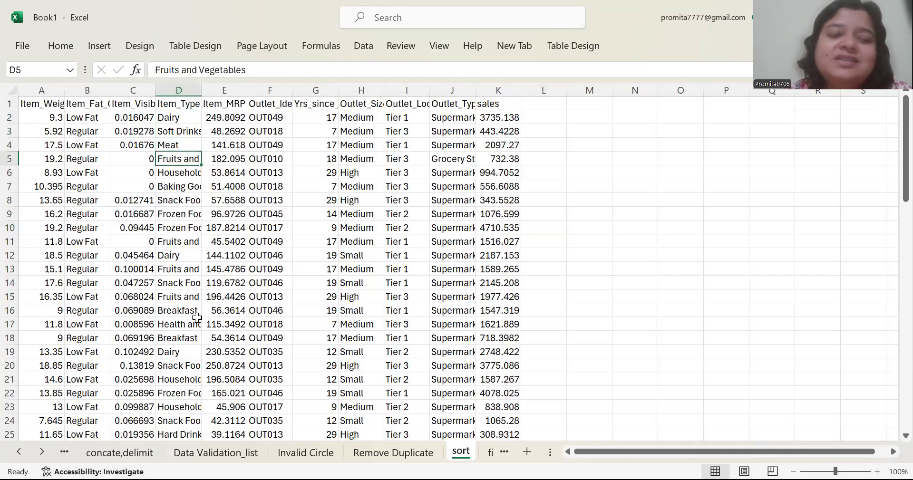
click(191, 91)
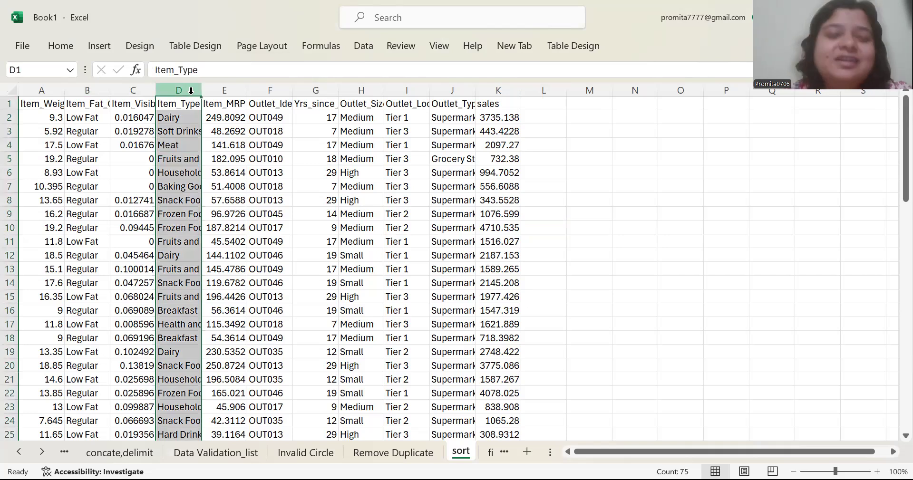
click(362, 46)
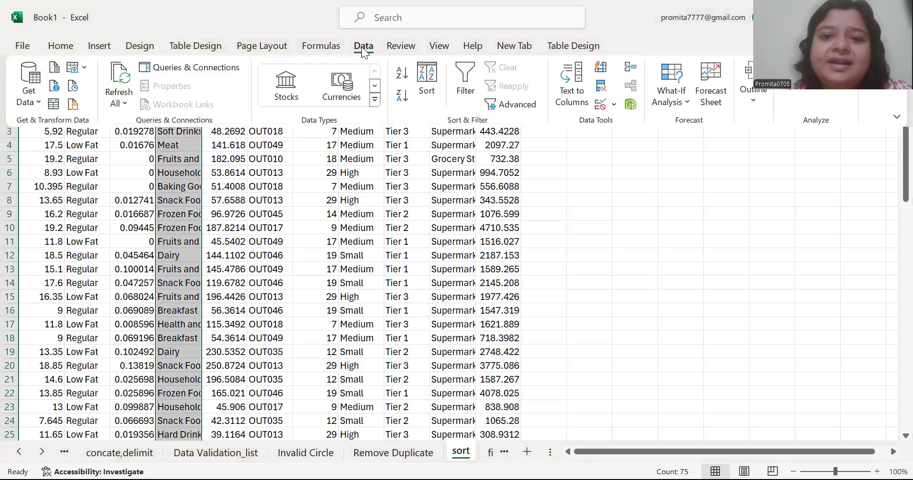
click(401, 76)
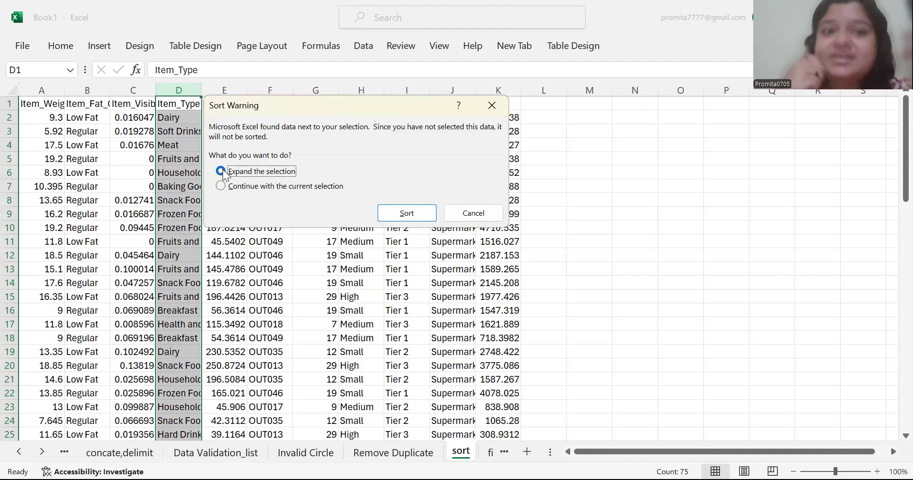
click(426, 215)
Go down the Item_Type column and back up to examine the alphabetical order of the sorted entries
click(179, 116)
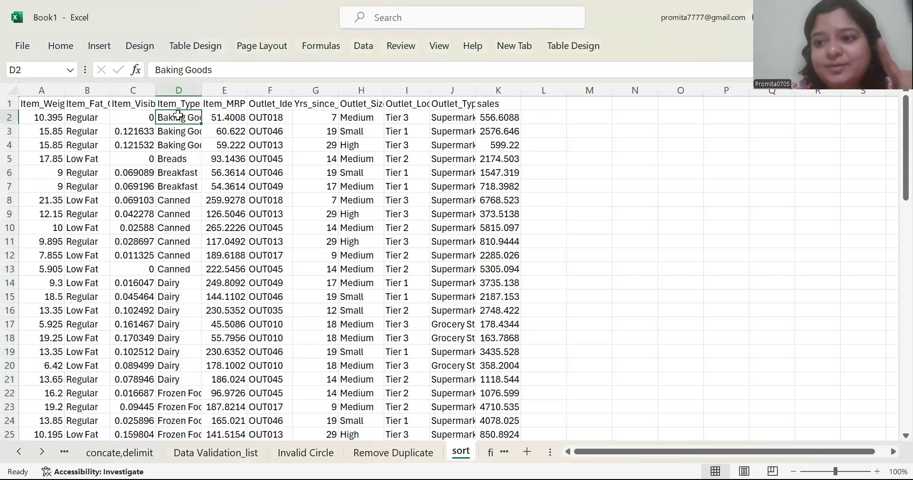
key(Down)
key(Down)
key(Down)
key(Down)
key(Down)
key(Up)
key(Up)
key(Up)
key(Up)
key(Up)
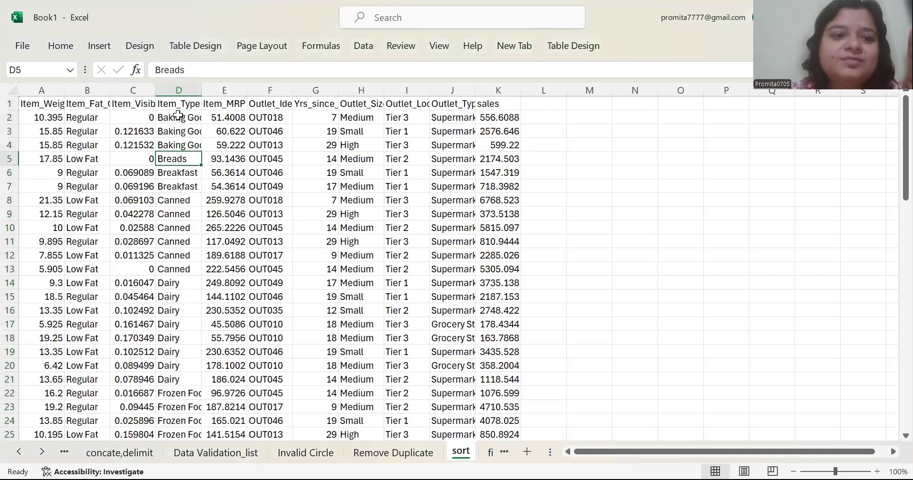
key(Down)
key(Down)
key(Down)
key(Down)
key(Down)
key(Down)
key(Down)
key(Down)
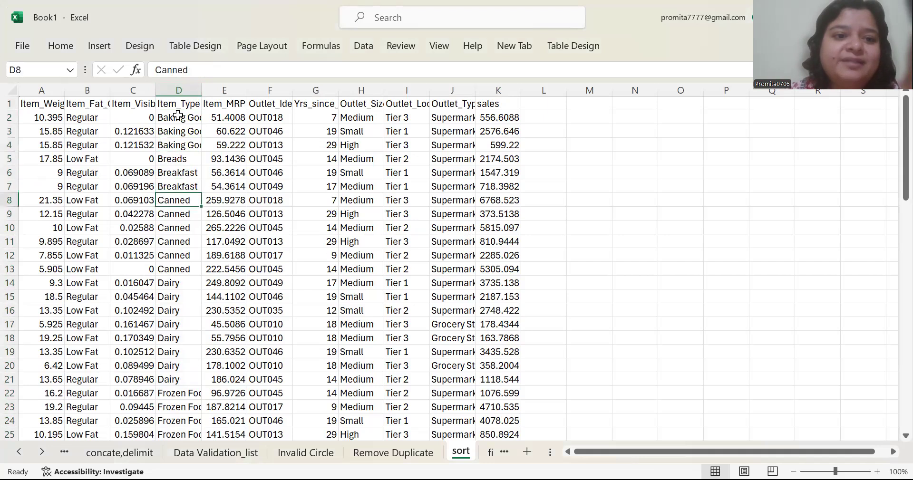
key(Down)
key(Down)
key(Down)
key(Down)
key(Down)
key(Down)
key(Down)
key(Down)
key(Down)
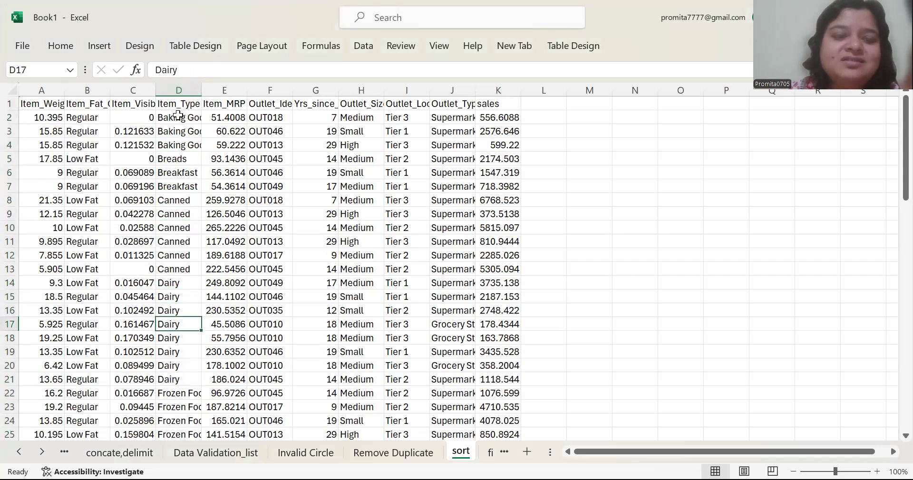
key(Down)
key(Down)
key(Down)
key(Down)
key(Down)
key(Down)
key(Down)
key(Down)
key(Down)
key(Down)
key(Down)
key(Down)
key(Down)
key(Down)
key(Down)
key(Down)
key(Down)
key(Down)
key(Down)
key(Down)
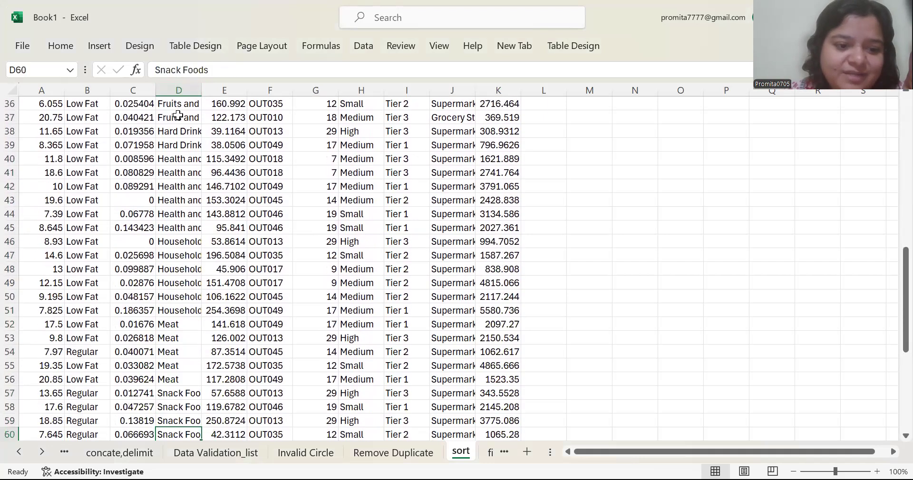
key(Up)
key(Up)
key(Up)
key(Up)
key(Up)
key(Up)
key(Up)
key(Up)
key(Up)
key(Up)
key(Up)
key(Up)
key(Up)
key(Up)
key(Up)
key(Up)
key(Up)
key(Up)
key(Up)
key(Up)
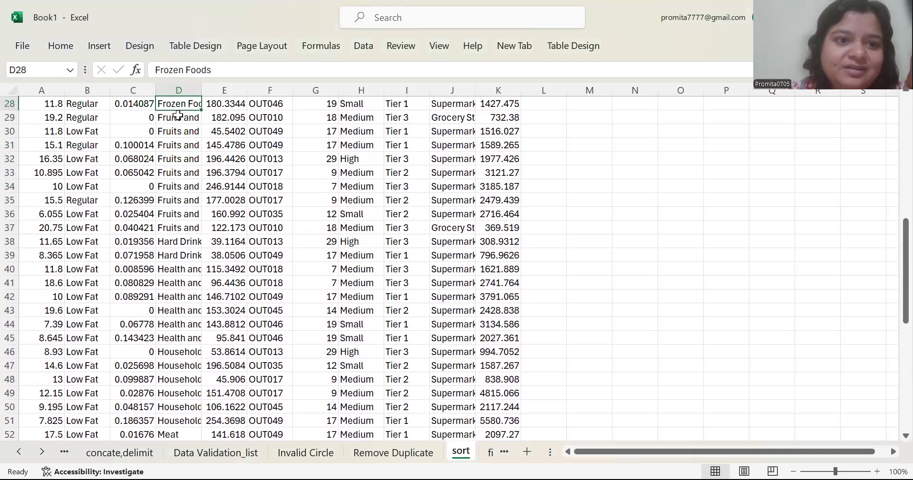
key(Up)
key(Up)
key(Up)
key(Up)
key(Up)
key(Up)
key(Up)
key(Up)
Move across row 2 of the sorted table to examine how the other columns follow the Item_Type order
key(Right)
key(Down)
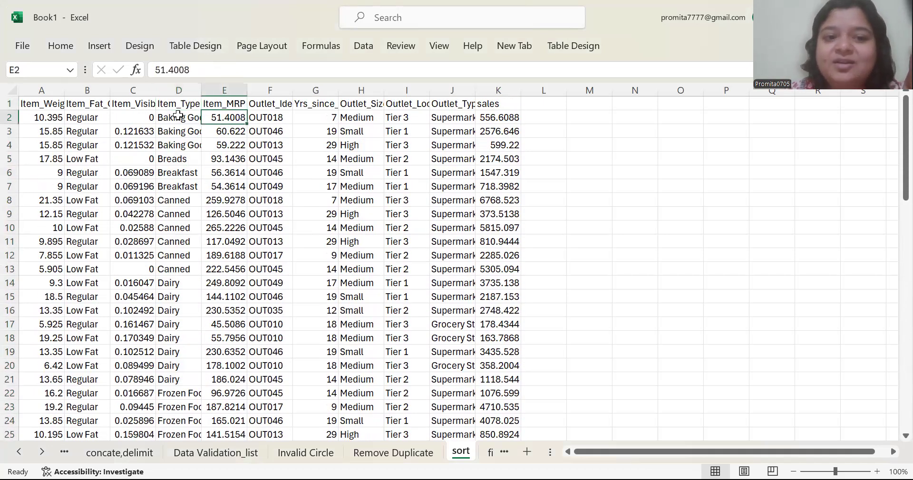
key(Left)
key(Left)
key(Left)
key(Left)
key(Right)
key(Right)
key(Right)
key(Right)
key(Right)
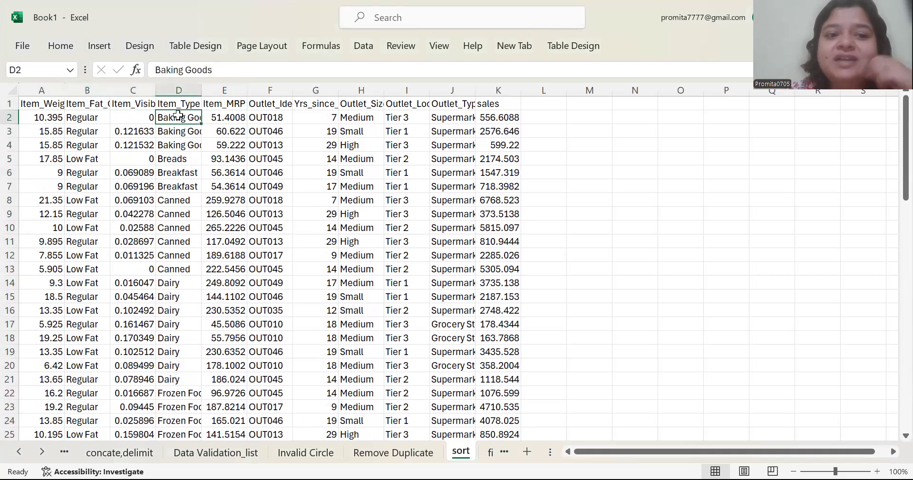
key(Left)
key(Right)
key(Right)
key(Right)
key(Right)
key(Right)
key(Right)
key(Right)
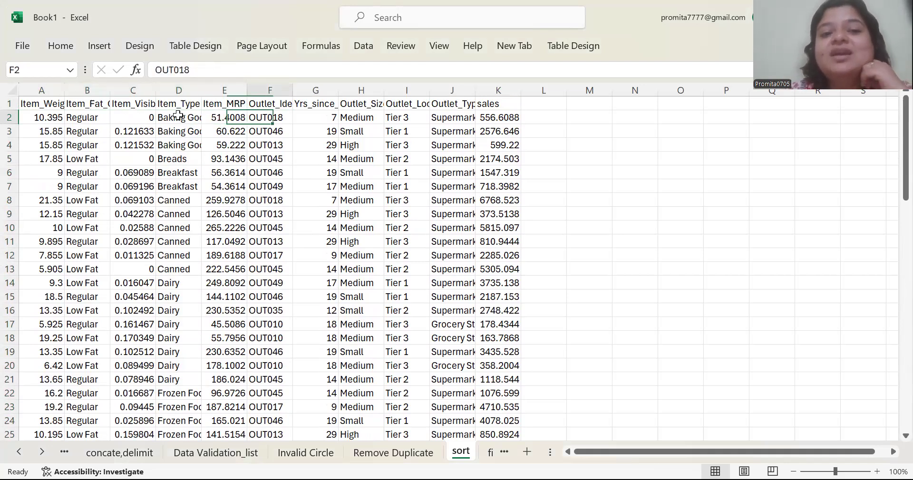
key(Left)
key(Left)
key(Left)
key(Left)
key(Left)
key(Left)
key(Left)
key(Left)
key(Left)
key(Left)
key(Left)
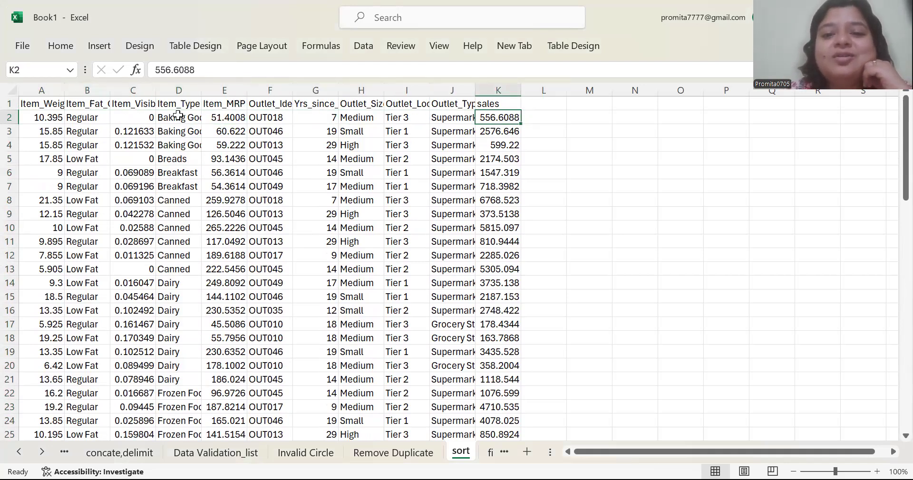
key(Right)
key(Right)
key(Right)
key(Right)
key(Right)
key(Right)
key(Right)
key(Right)
key(Right)
key(Right)
key(Right)
key(Right)
key(Right)
key(Right)
key(Right)
key(Right)
key(Right)
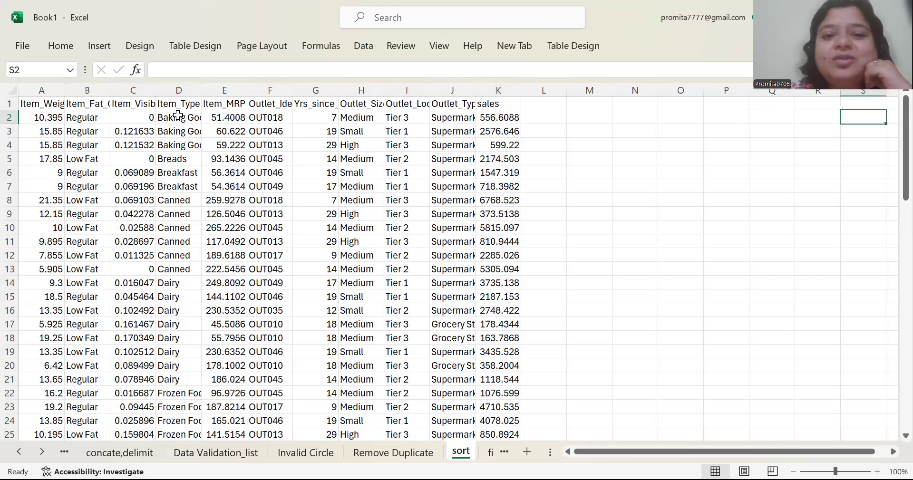
Move back across row 2 to the first columns of the table to examine the sorted record
key(Left)
key(Left)
key(Left)
key(Left)
key(Left)
key(Left)
key(Left)
key(Left)
key(Left)
key(Left)
key(Left)
key(Left)
key(Left)
key(Left)
key(Left)
key(Left)
key(Left)
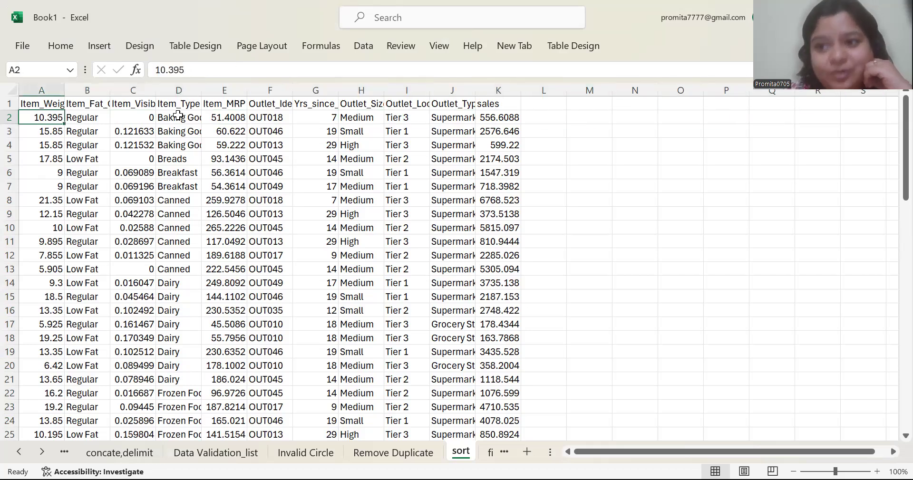
key(Right)
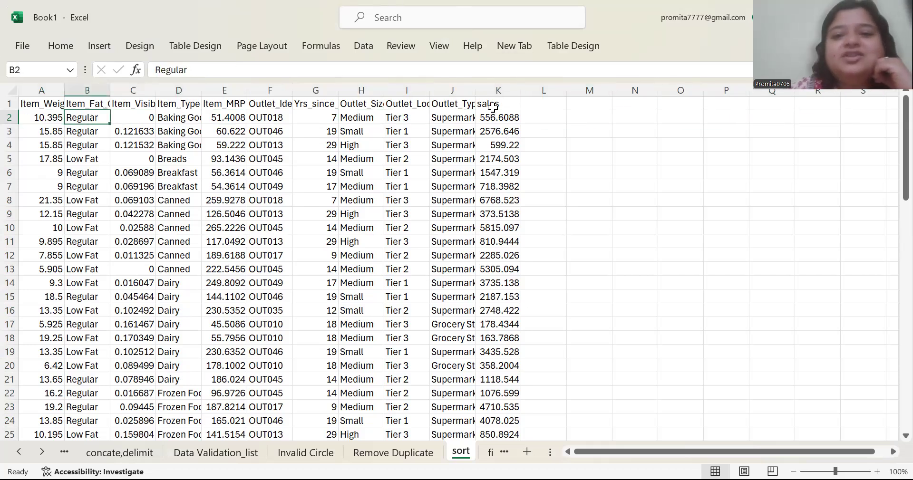
Sort the table by the sales column from smallest to largest, expanding the selection to the adjacent columns
click(498, 90)
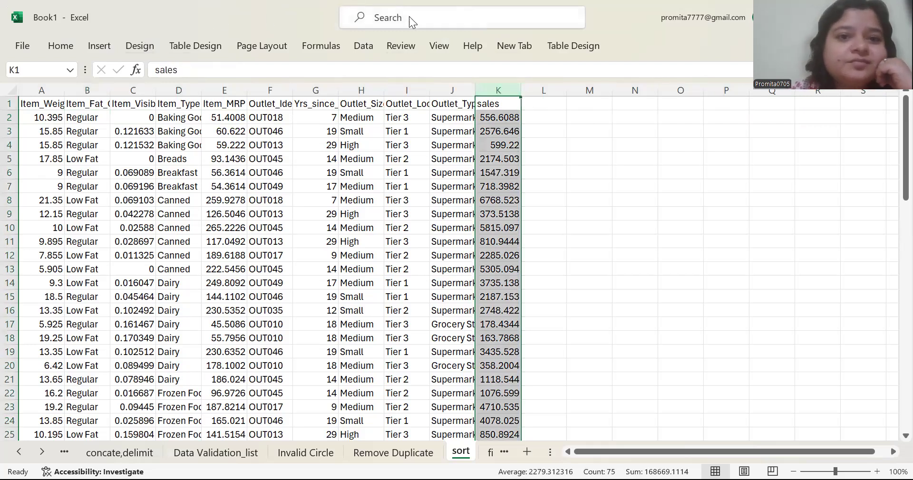
click(365, 46)
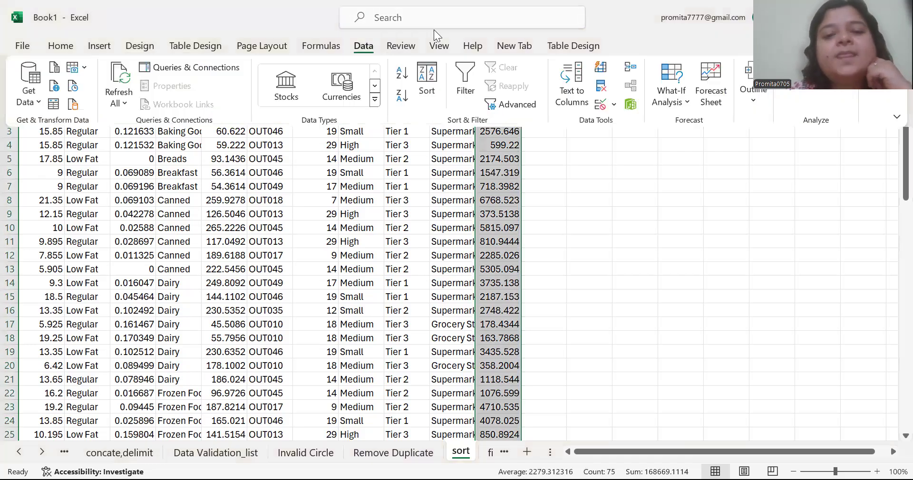
click(402, 75)
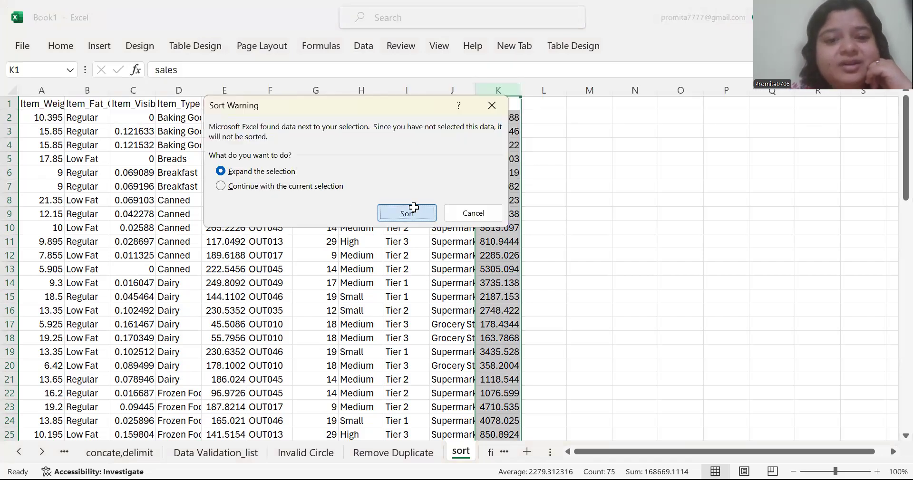
click(408, 209)
Go down the sales column and back up to examine the ascending order of the values
click(498, 119)
key(Down)
key(Down)
key(Down)
key(Down)
key(Up)
key(Up)
key(Up)
key(Up)
key(Down)
key(Down)
key(Down)
key(Down)
key(Down)
key(Down)
key(Down)
key(Down)
key(Down)
key(Down)
key(Down)
key(Down)
key(Down)
key(Down)
key(Down)
key(Down)
key(Down)
key(Down)
key(Down)
key(Up)
key(Up)
key(Up)
key(Up)
key(Up)
key(Up)
key(Up)
key(Up)
key(Up)
key(Up)
key(Up)
key(Up)
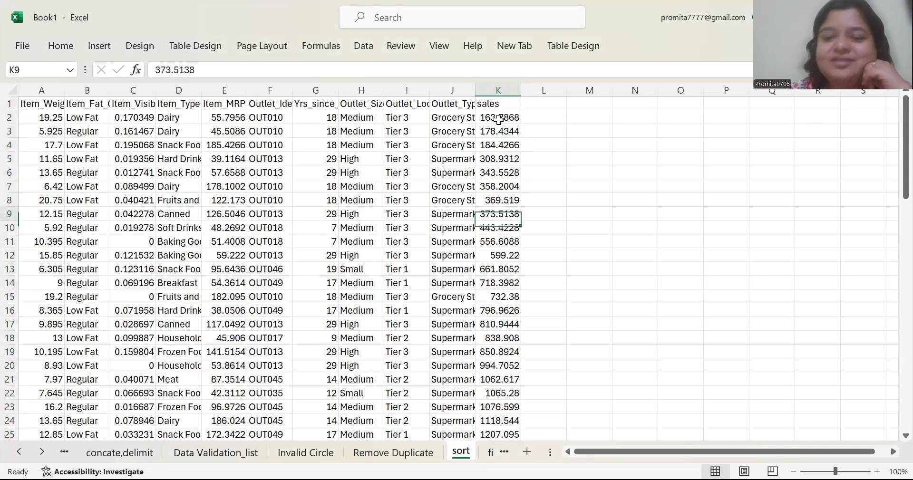
key(Up)
key(Up)
key(Up)
key(Up)
key(Up)
Sort the table by the sales column from largest to smallest, expanding the selection to the adjacent columns
click(361, 46)
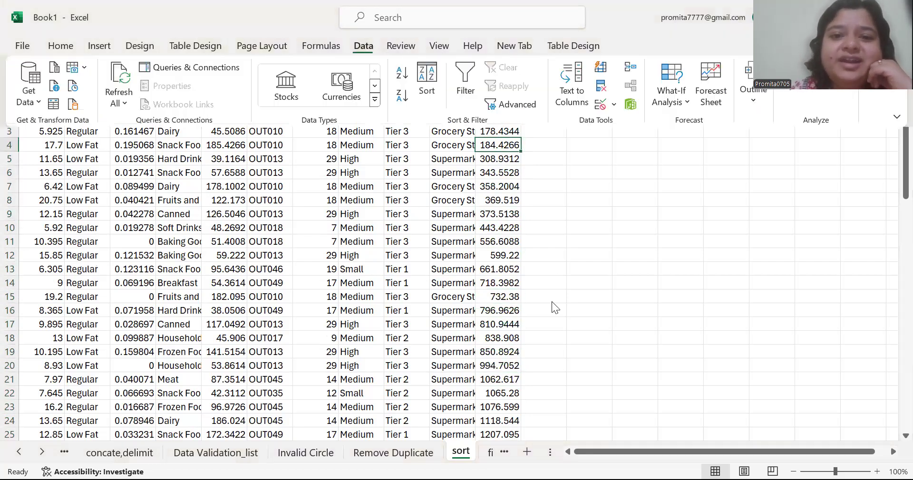
key(Escape)
click(511, 103)
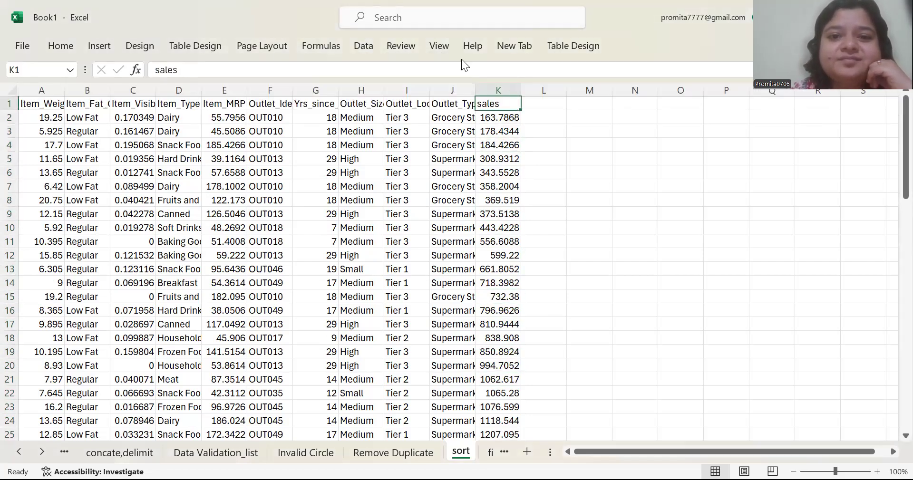
click(485, 90)
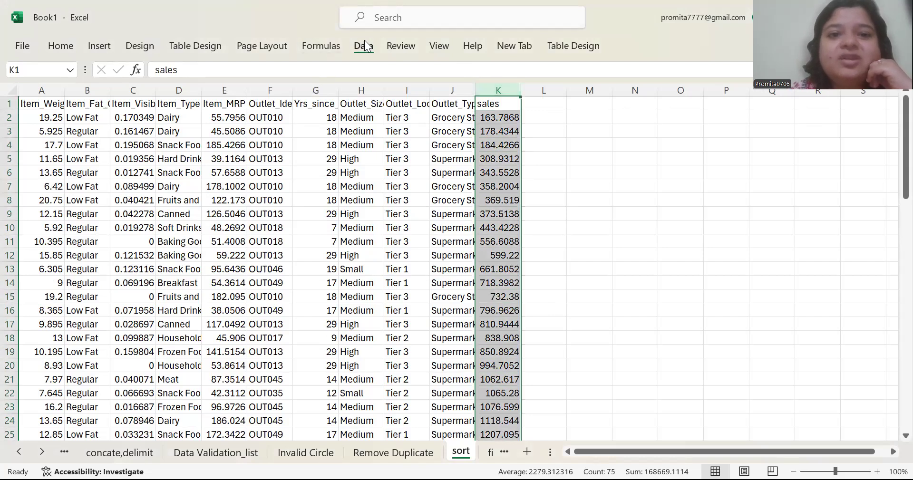
click(364, 40)
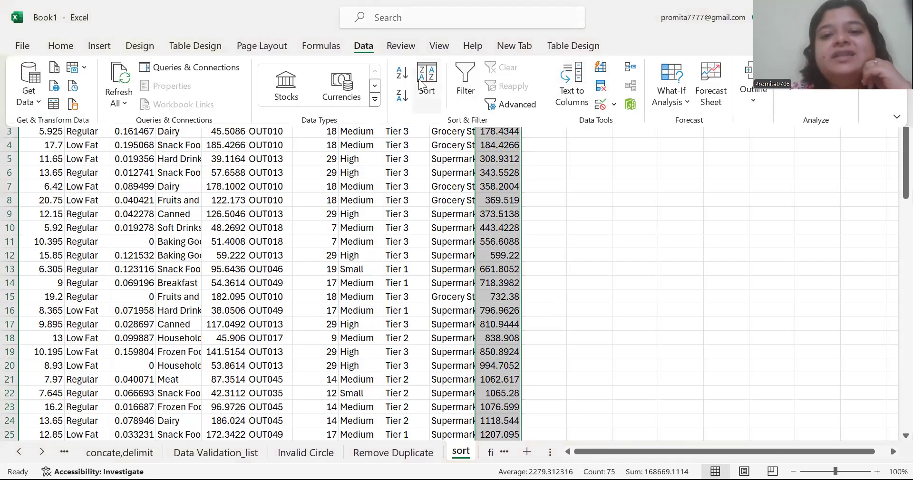
click(404, 100)
click(419, 212)
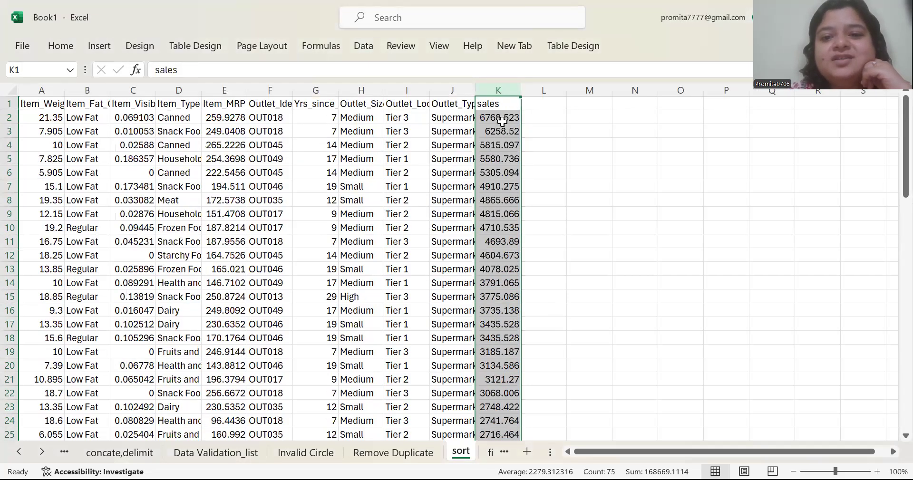
Go down the sales column and back up to the header to examine the descending order of the values
click(502, 118)
key(Down)
key(Down)
key(Down)
key(Down)
key(Down)
key(Down)
key(Down)
key(Down)
key(Down)
key(Down)
key(Down)
key(Down)
key(Down)
key(Down)
key(Down)
key(Down)
key(Down)
key(Down)
key(Down)
key(Down)
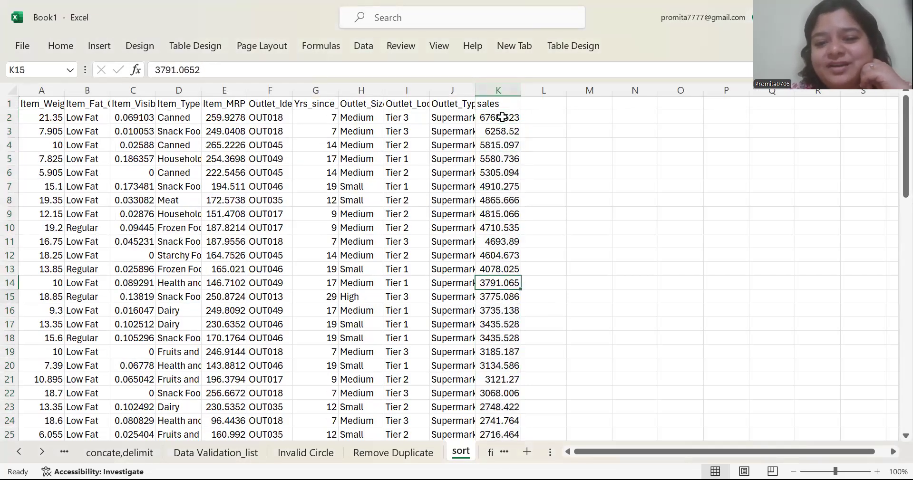
key(Down)
key(Down)
key(Down)
key(Down)
key(Down)
key(Down)
key(Down)
key(Down)
key(Down)
key(Down)
key(Down)
key(Up)
key(Up)
key(Up)
key(Up)
key(Up)
key(Up)
key(Up)
key(Up)
key(Up)
key(Up)
key(Up)
key(Up)
key(Up)
key(Up)
key(Up)
key(Up)
key(Up)
key(Up)
key(Up)
key(Up)
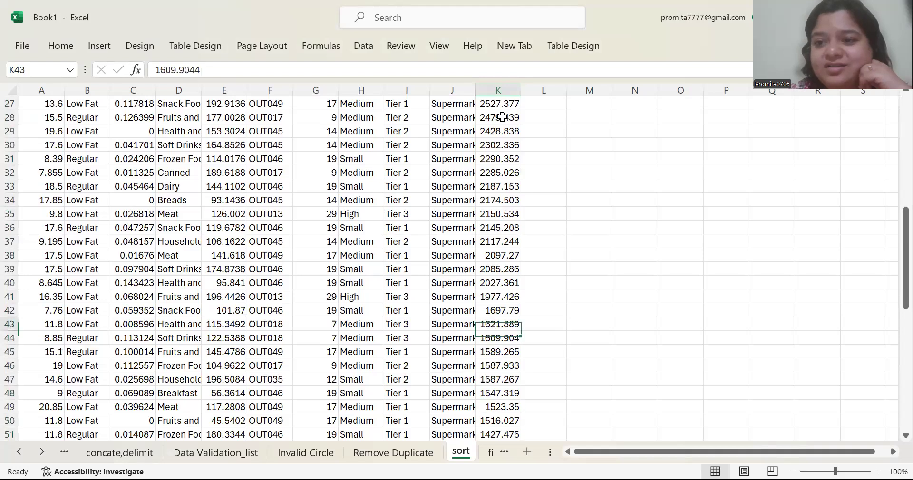
key(Up)
key(Up)
key(Up)
key(Up)
key(Up)
key(Up)
key(Up)
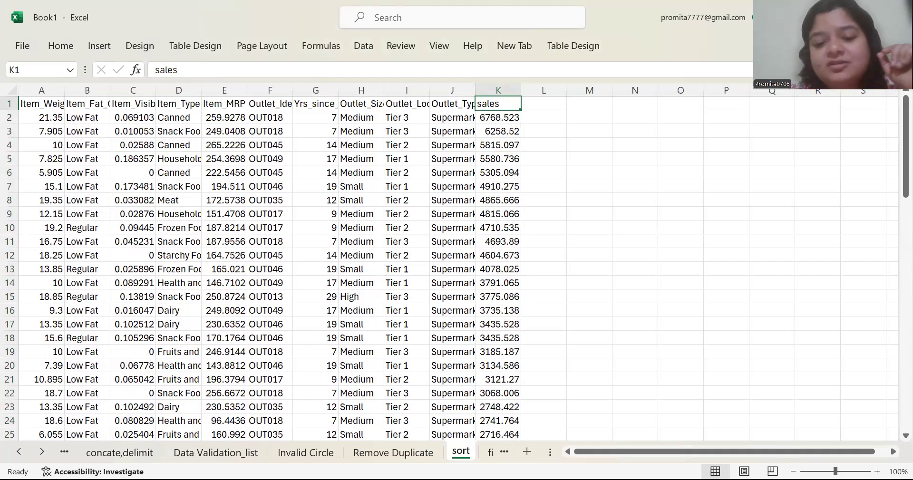
On the filter sheet, add a filter to the Item_Type column
click(495, 453)
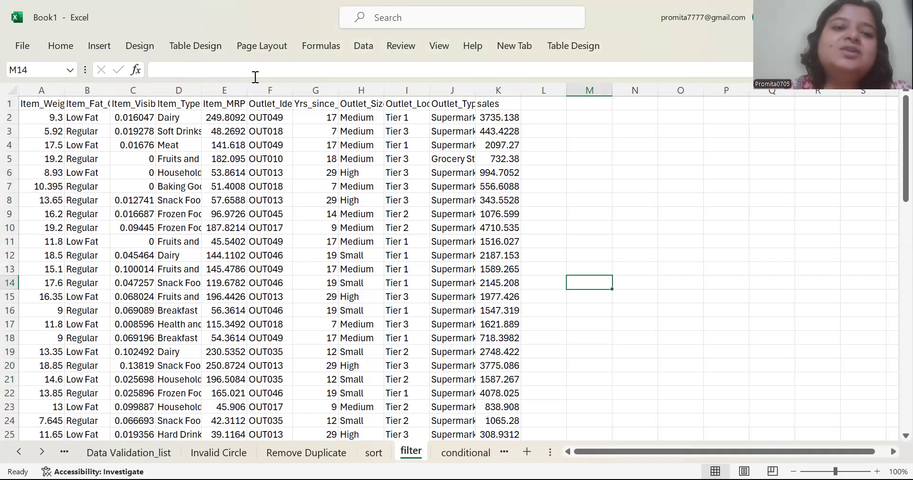
click(188, 90)
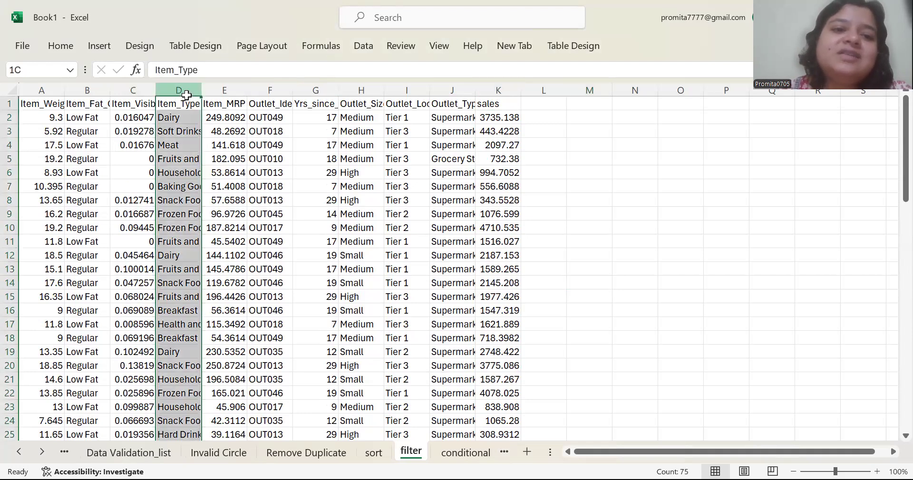
click(364, 44)
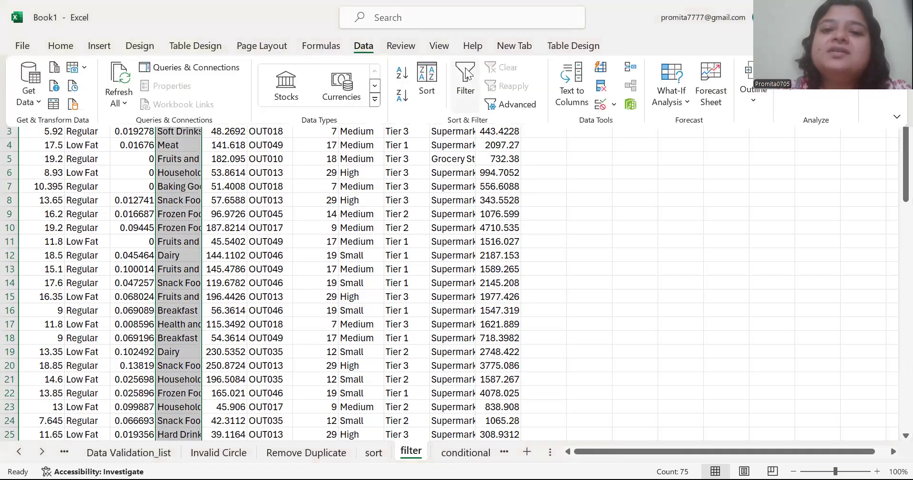
click(465, 73)
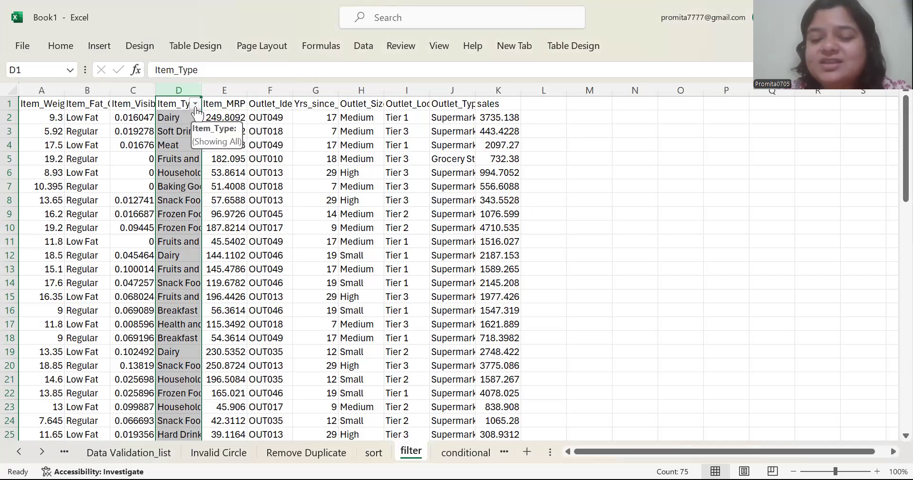
Filter the Item_Type column so that only Dairy is selected
click(194, 104)
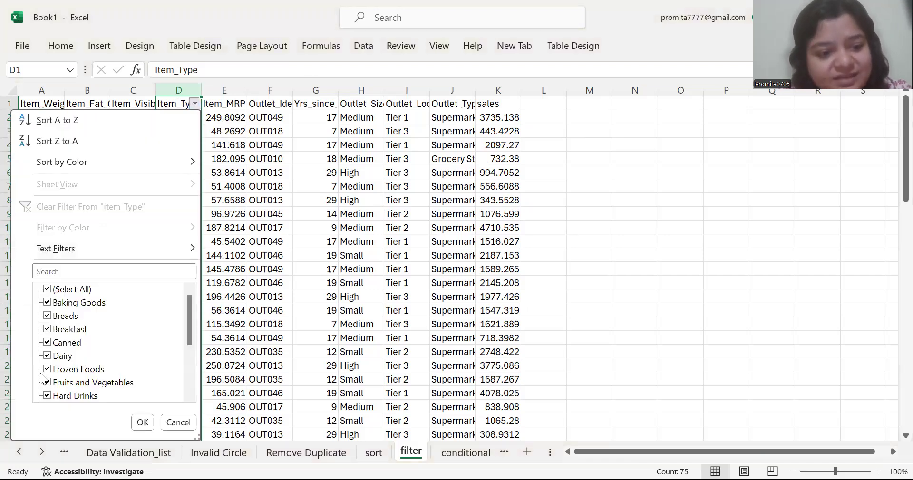
click(48, 290)
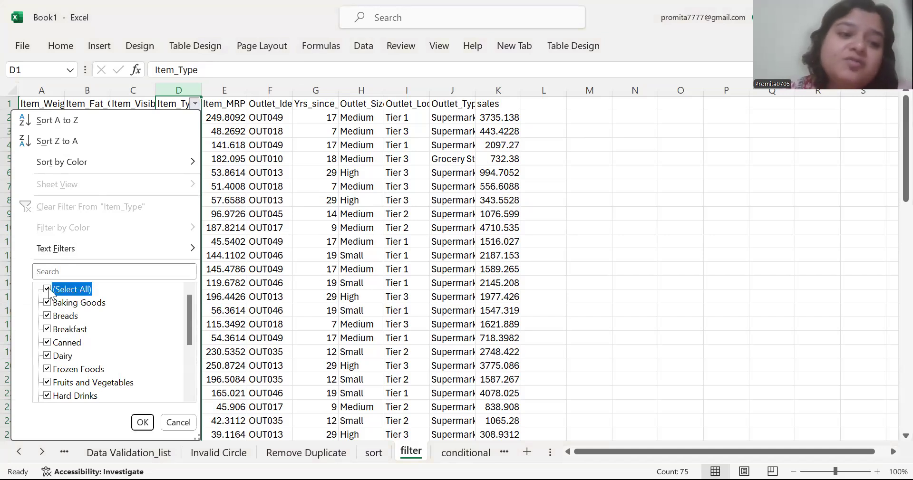
click(47, 356)
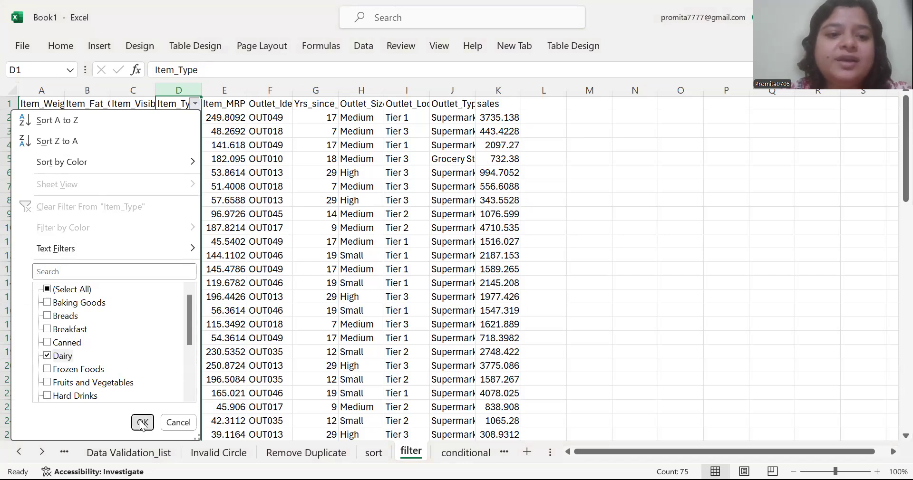
click(141, 423)
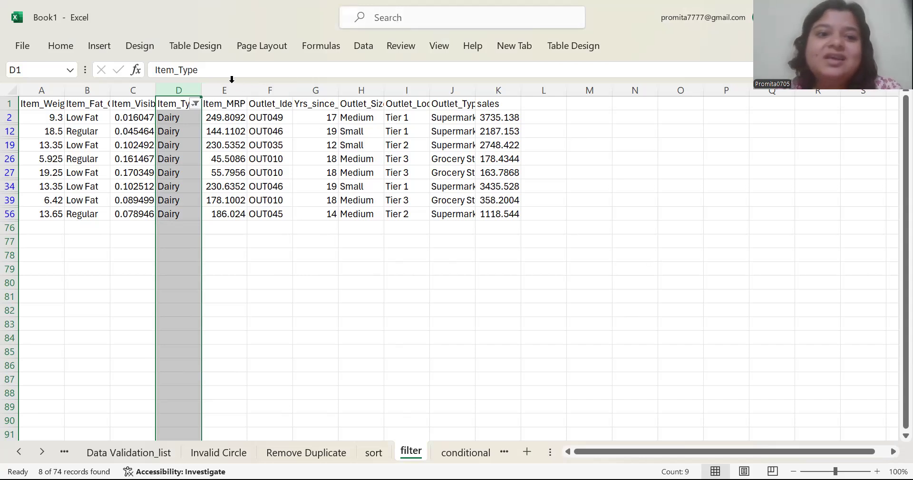
Change the Item_Type filter from Dairy to Frozen Foods only
click(197, 105)
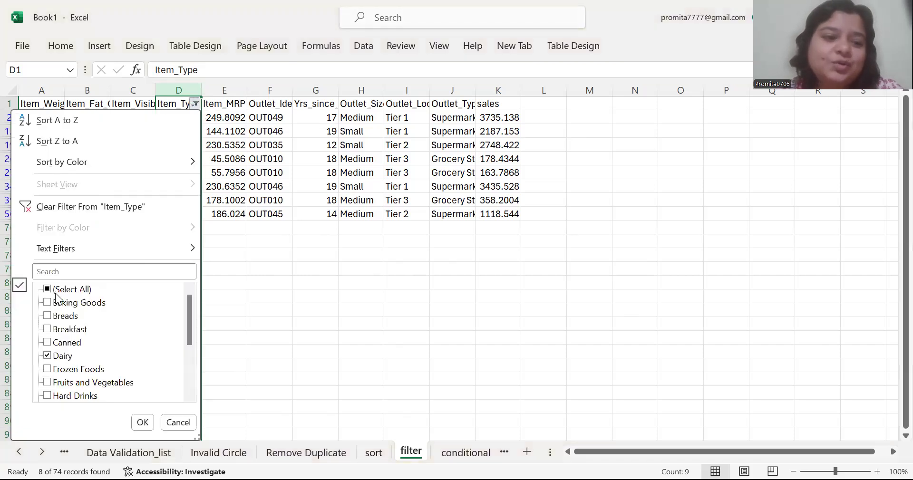
click(47, 357)
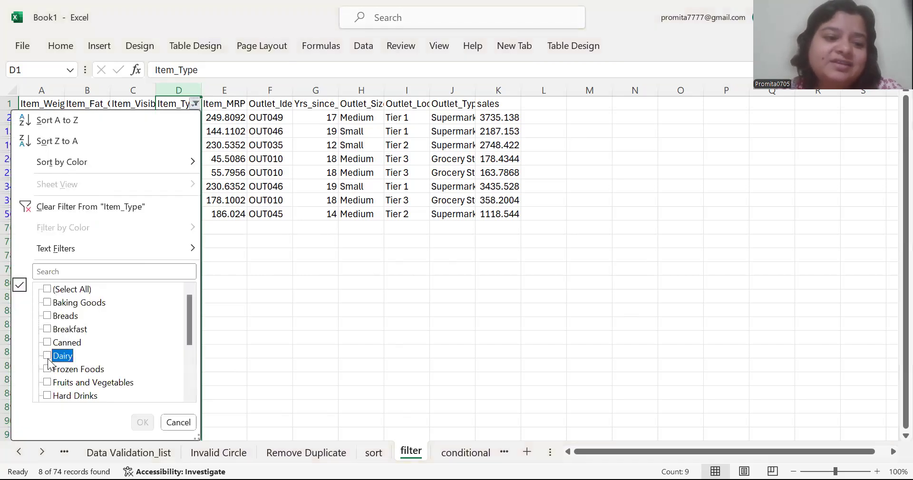
click(48, 370)
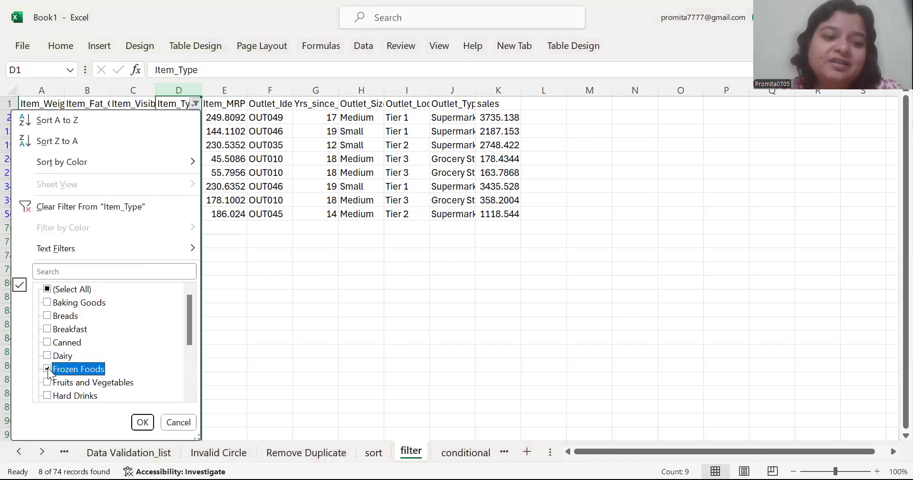
click(142, 423)
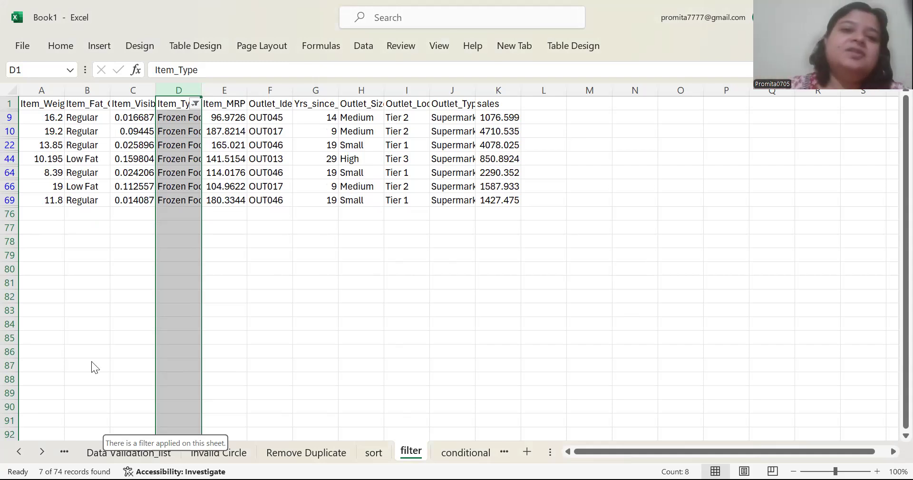
Reset the Item_Type filter by selecting all item types again
click(364, 46)
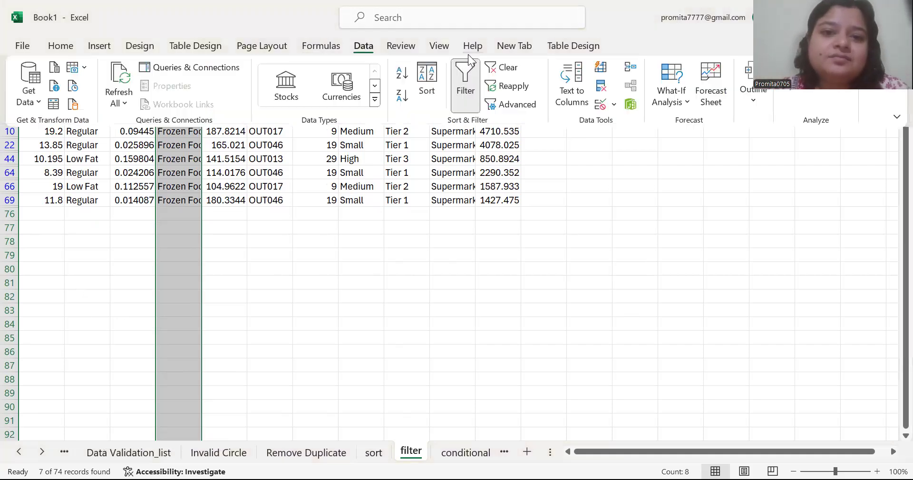
click(267, 312)
click(194, 101)
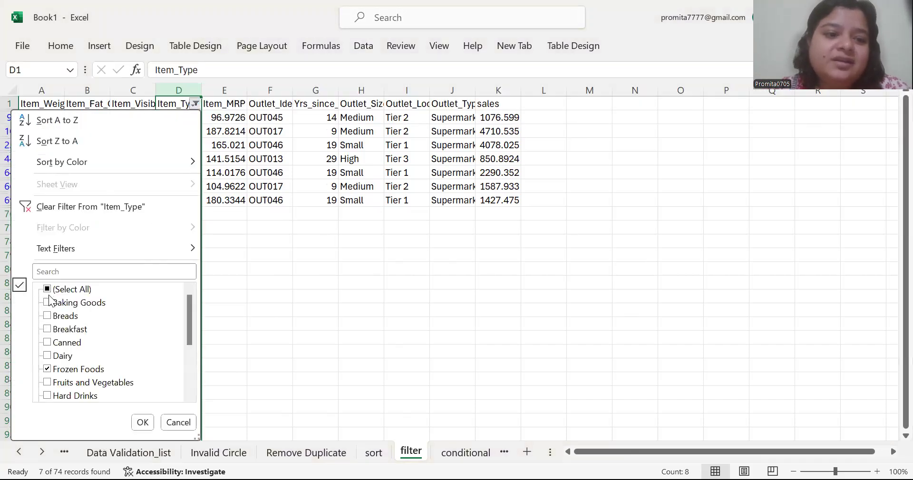
click(47, 289)
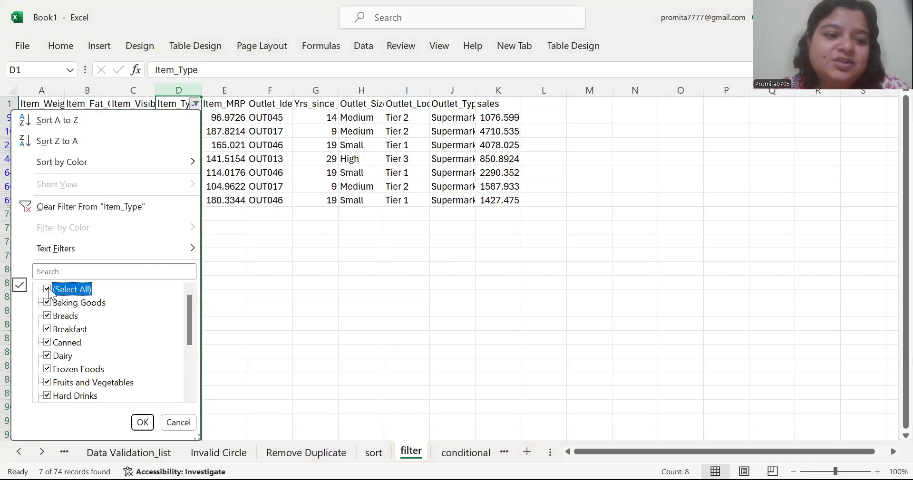
click(148, 423)
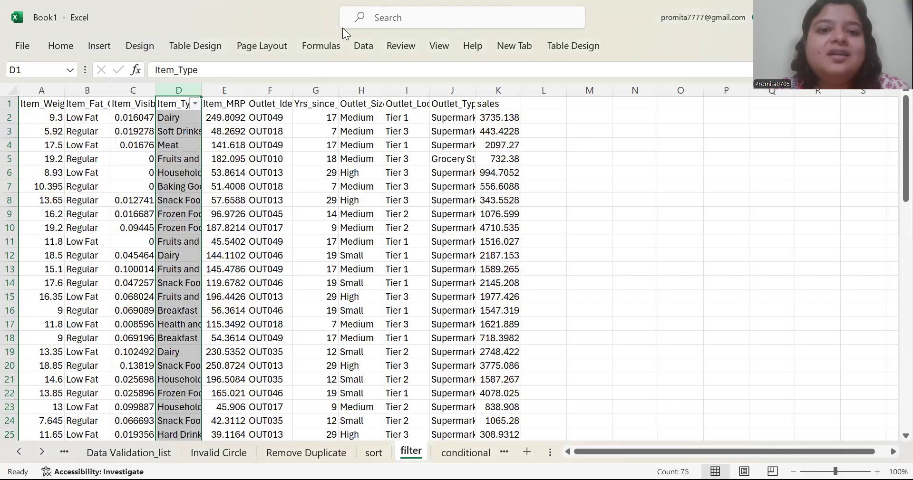
Select the whole Item_MRP column and switch off the sheet's existing filter on Item_Type
click(364, 45)
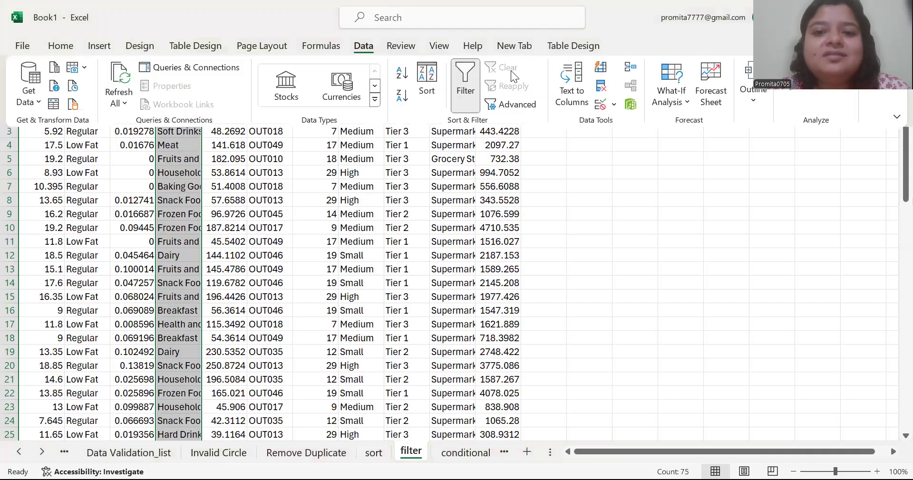
click(228, 229)
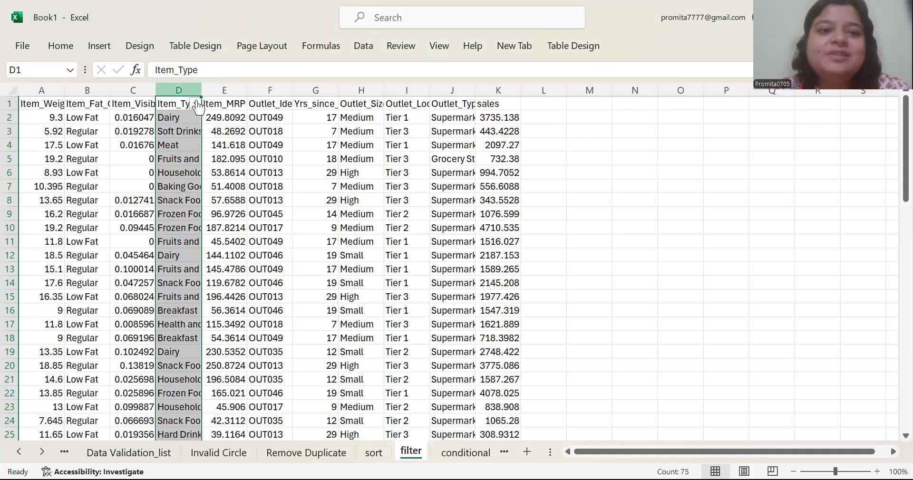
click(464, 149)
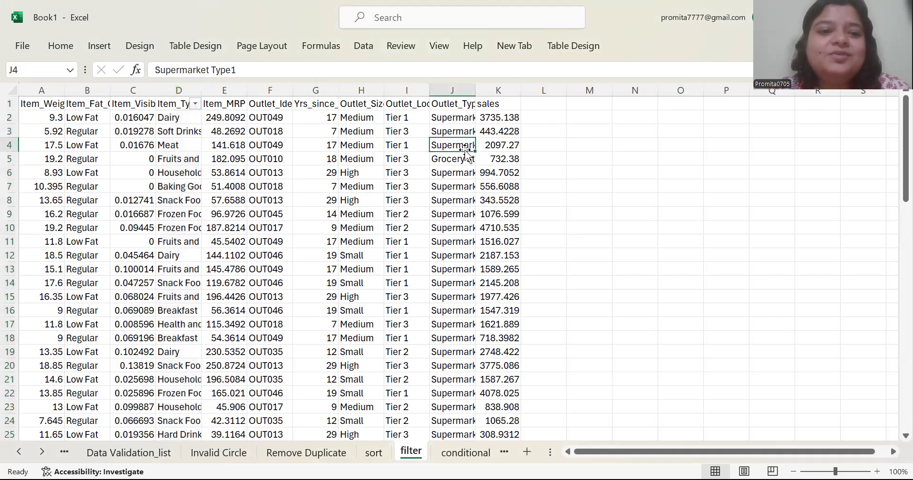
click(212, 91)
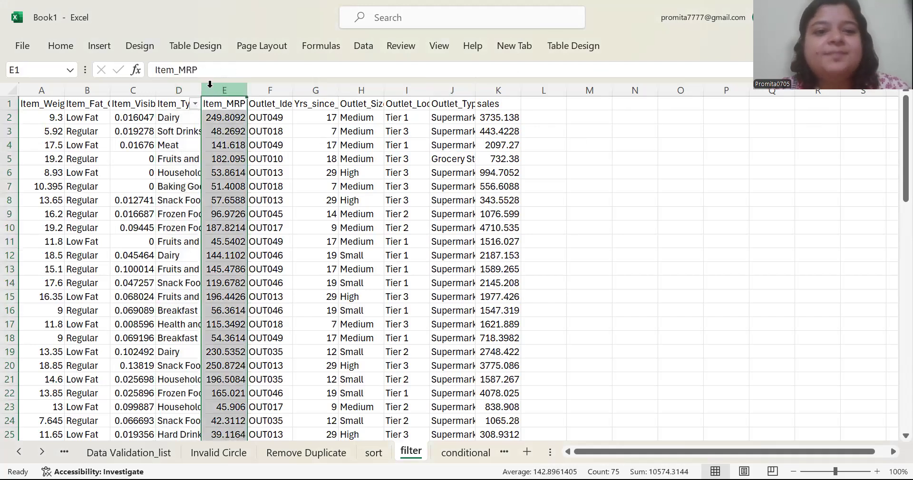
click(371, 46)
click(468, 81)
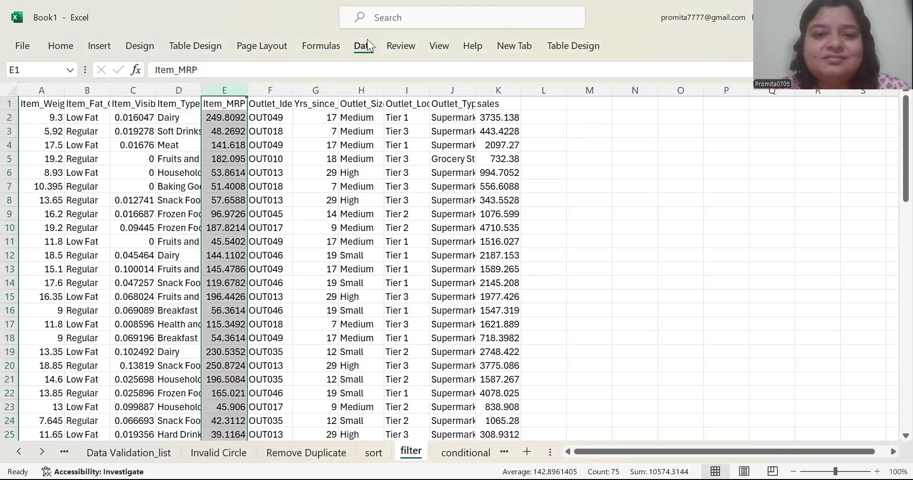
Add a filter to the selected Item_MRP column
click(367, 39)
click(466, 83)
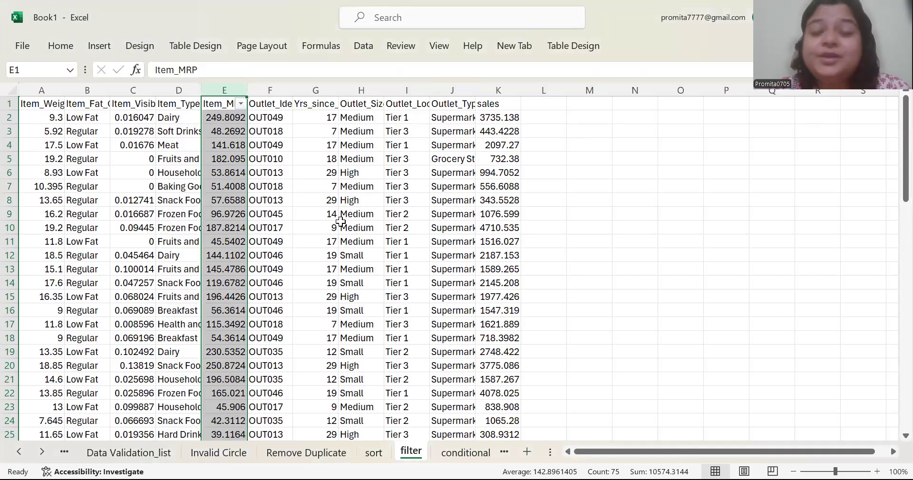
click(240, 104)
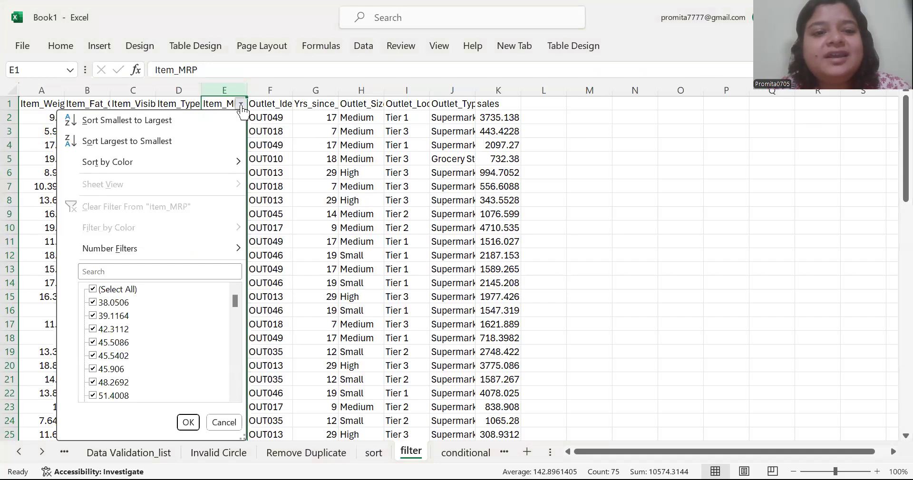
click(241, 106)
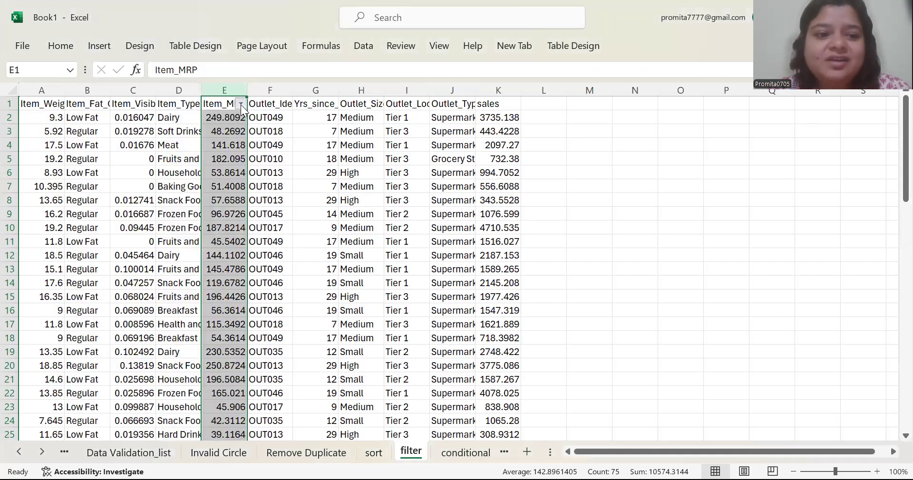
Filter Item_MRP with the Top 10 number filter, showing the top 10 items
click(242, 104)
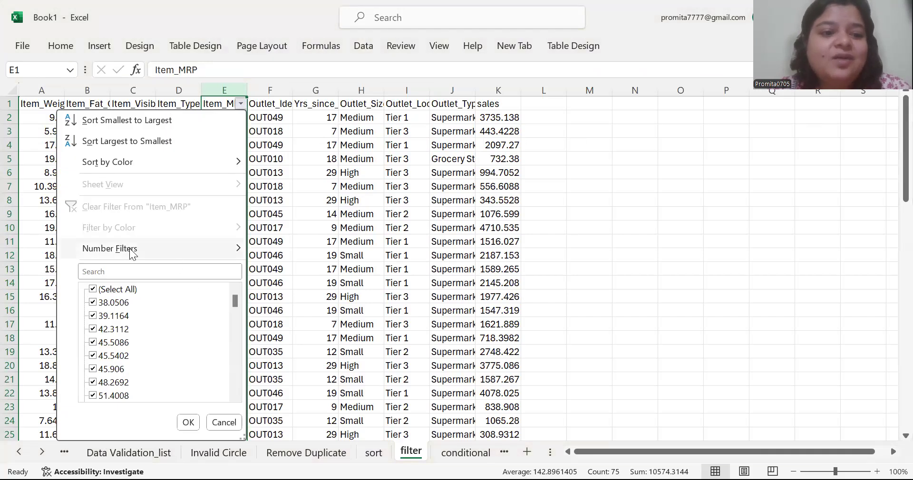
mouse_move(243, 252)
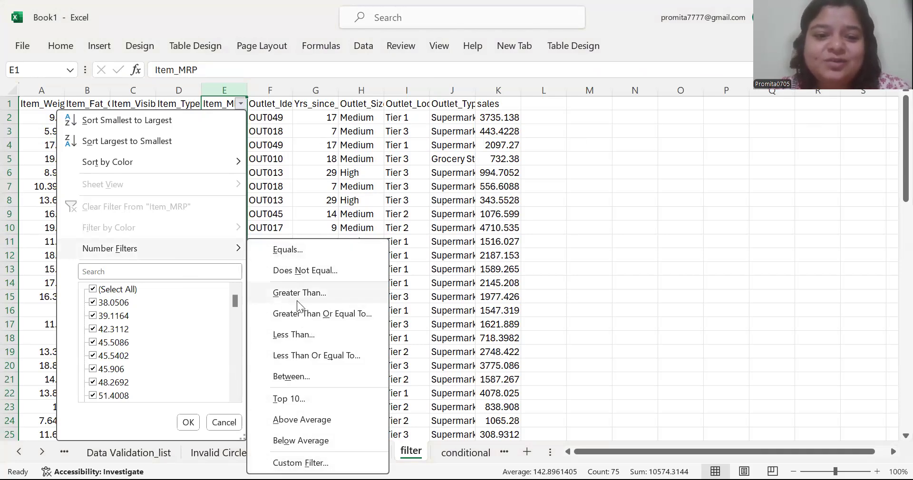
click(316, 396)
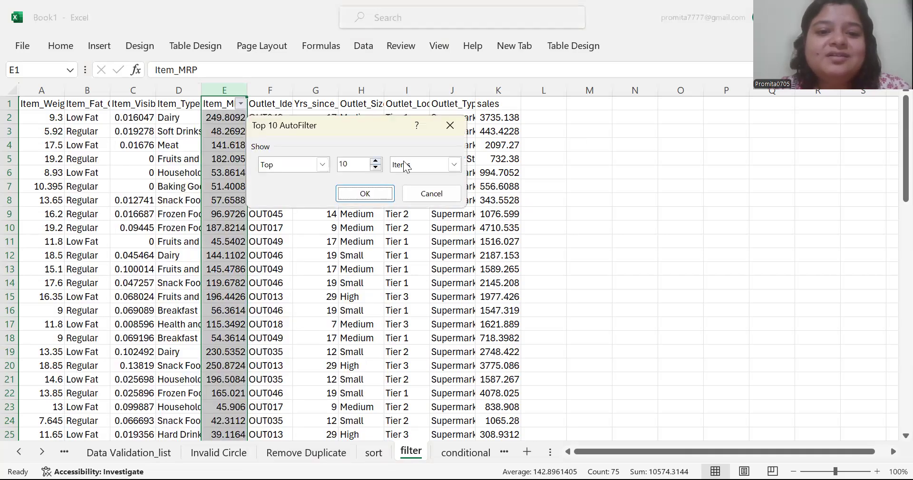
click(453, 166)
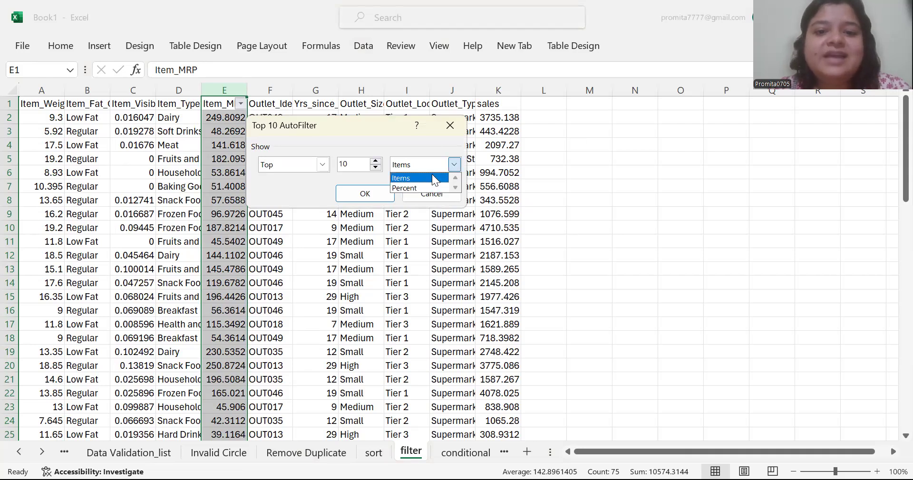
click(434, 180)
click(386, 191)
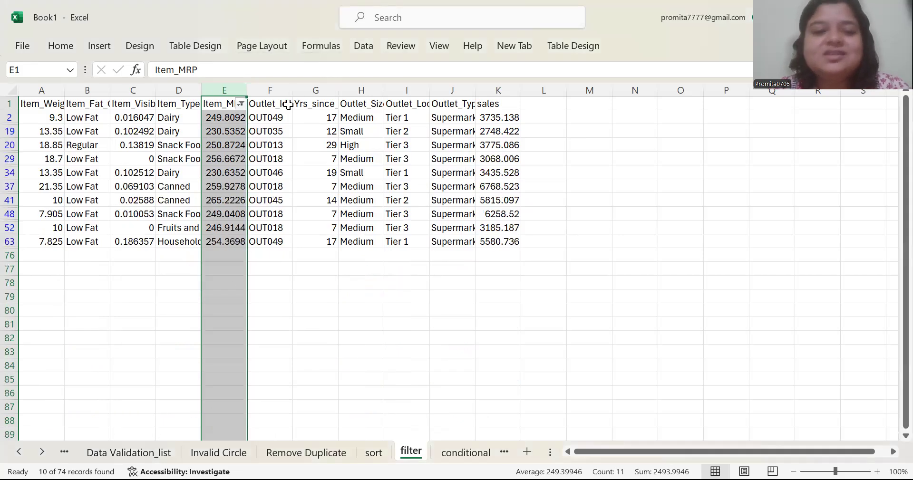
Apply a custom filter to Item_MRP for values greater than or equal to 100 and less than 250
click(241, 104)
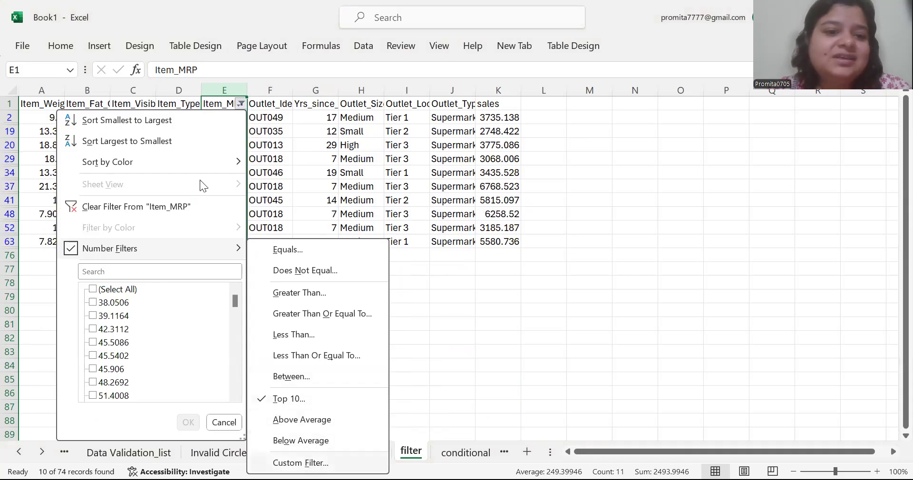
click(301, 464)
key(BackSpace)
key(BackSpace)
key(BackSpace)
key(BackSpace)
key(BackSpace)
key(BackSpace)
key(BackSpace)
text(100)
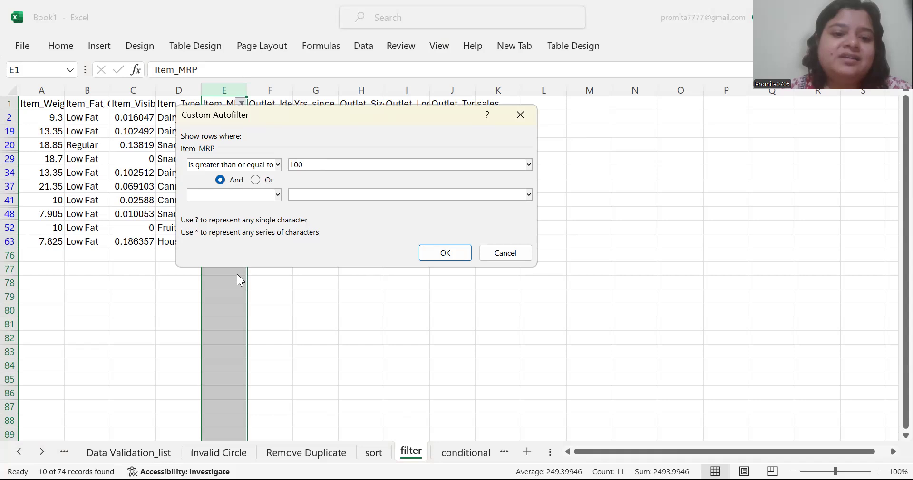
click(227, 288)
click(342, 200)
text(250)
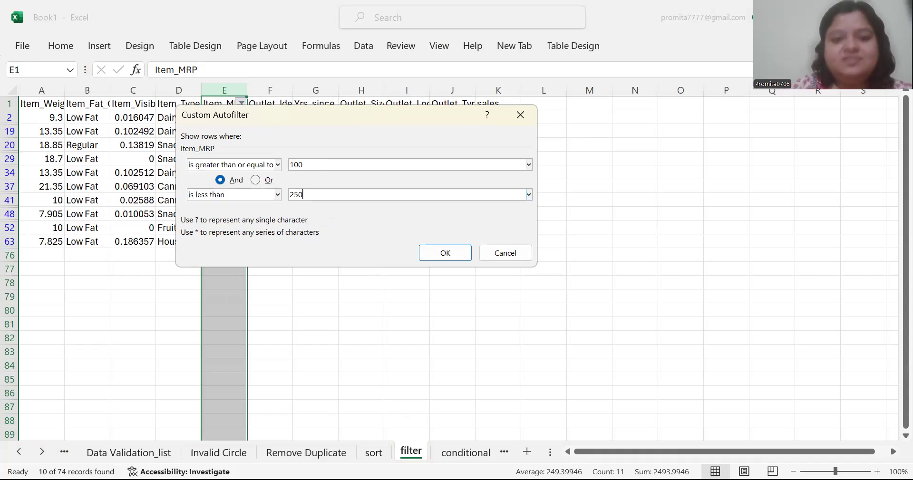
click(443, 249)
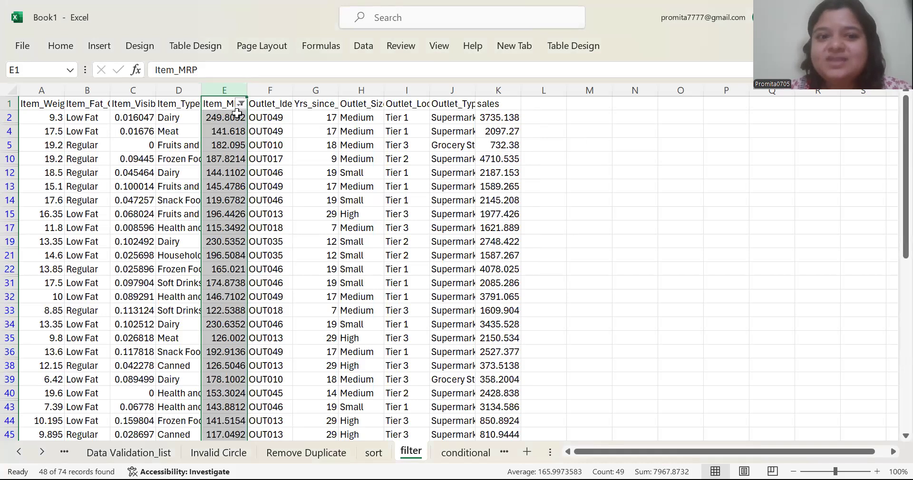
Change the Item_MRP number filter to Above Average
click(241, 104)
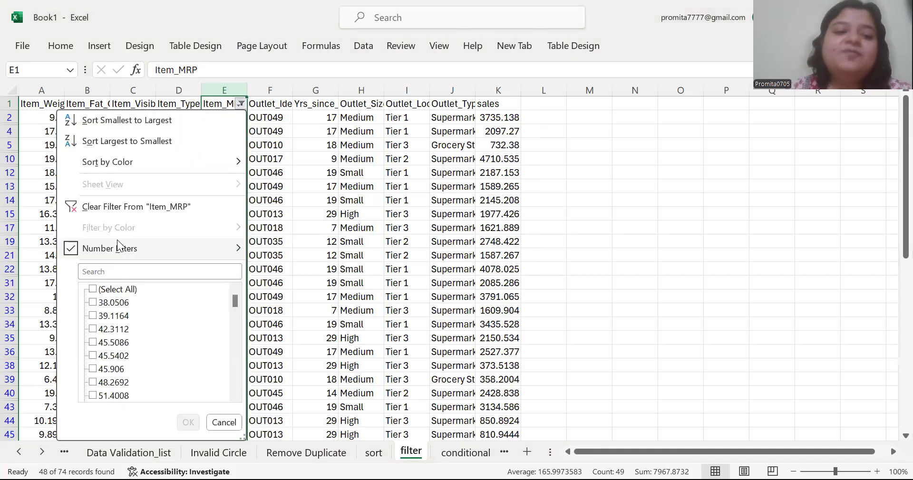
mouse_move(113, 240)
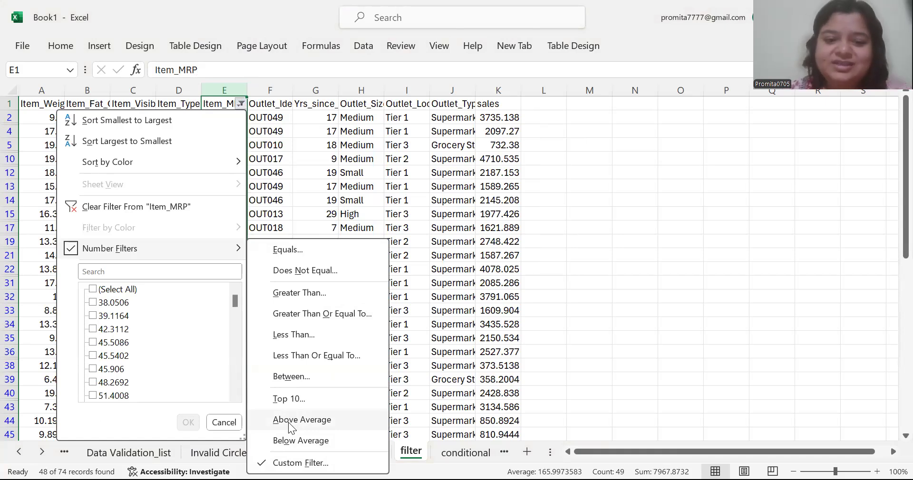
Look through the filtered Item_MRP values down to the end of the data and return to the column header
click(221, 165)
key(Down)
key(Down)
key(Down)
key(Down)
key(Down)
key(Down)
key(Down)
key(Down)
key(Down)
key(Down)
key(Down)
key(Down)
key(Down)
key(Down)
key(Down)
key(Down)
key(Down)
key(Down)
key(Down)
key(Down)
key(Down)
key(Down)
key(Down)
key(Down)
key(Down)
key(Down)
key(Down)
key(Down)
key(Down)
key(Down)
key(Down)
key(Down)
key(Down)
key(Down)
key(Down)
key(Down)
key(Down)
key(Down)
key(Down)
key(Down)
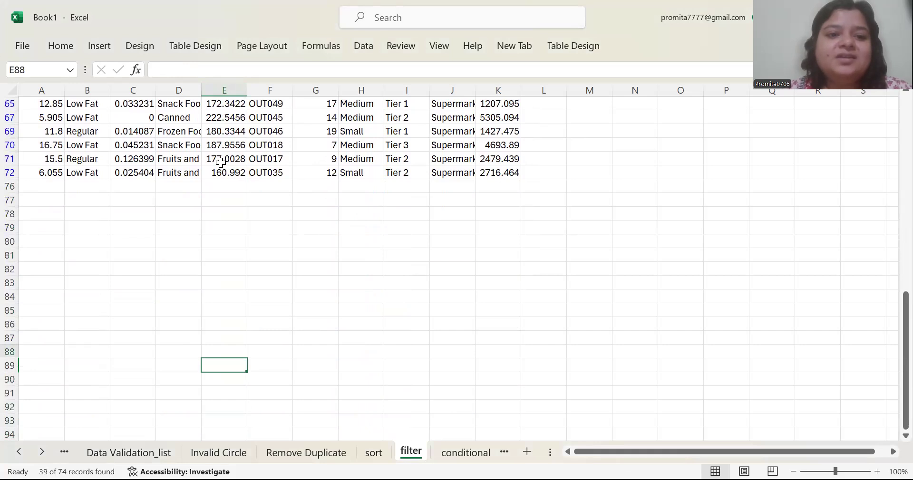
key(ctrl+Up)
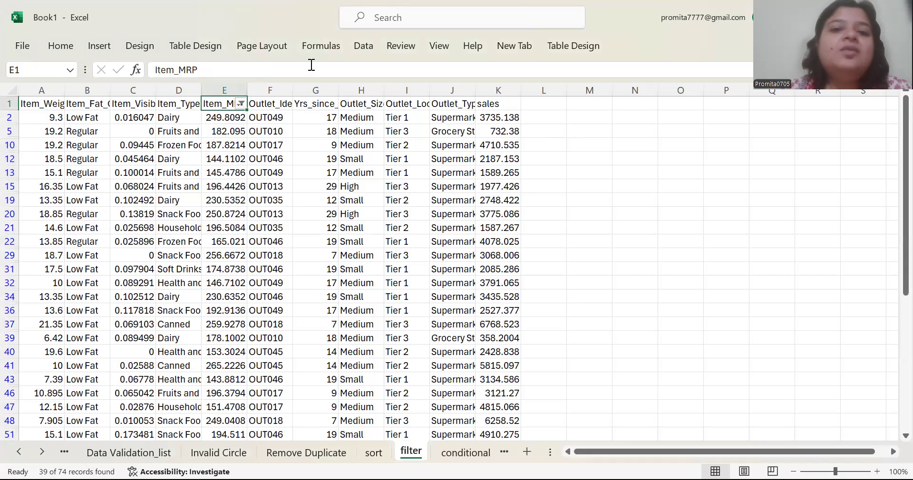
On the conditional formatting sheet, open a Greater Than highlight rule for the whole Yrs_since_inception column
click(452, 454)
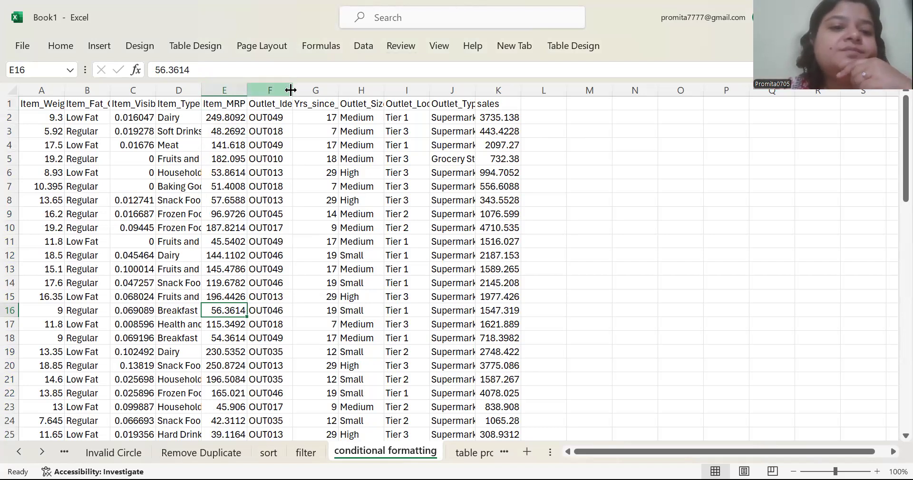
click(328, 90)
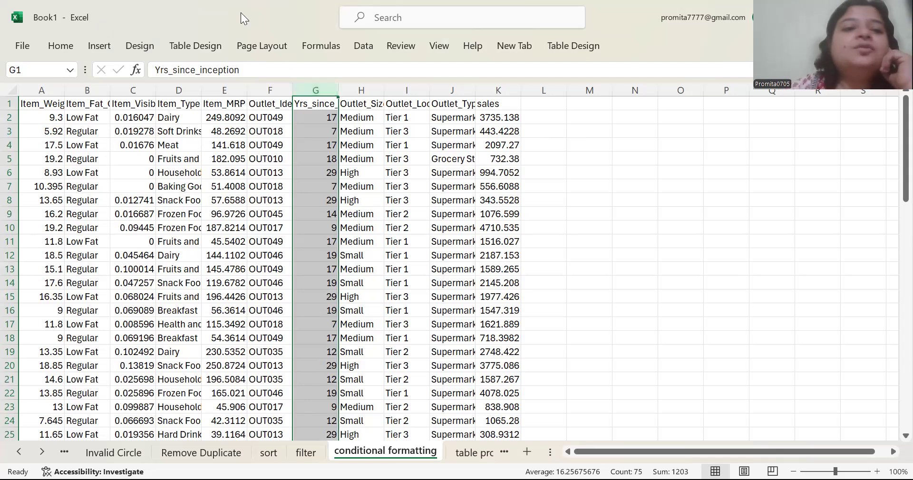
click(71, 46)
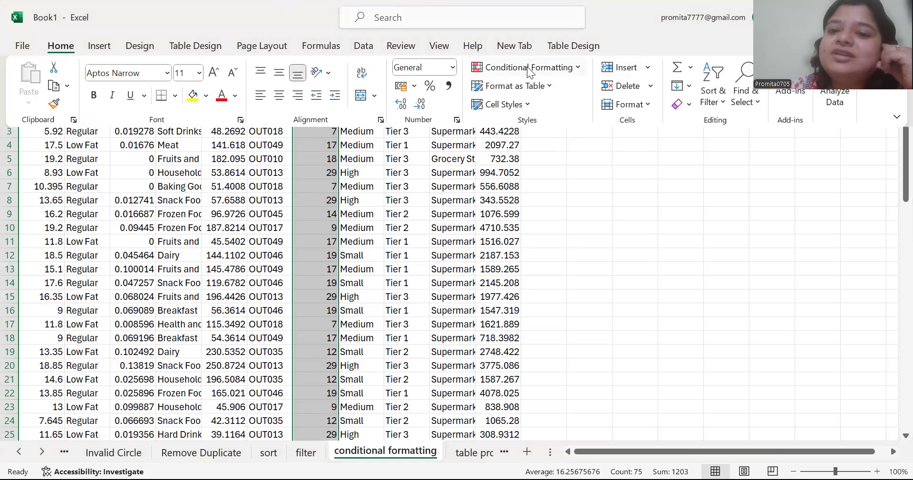
click(578, 67)
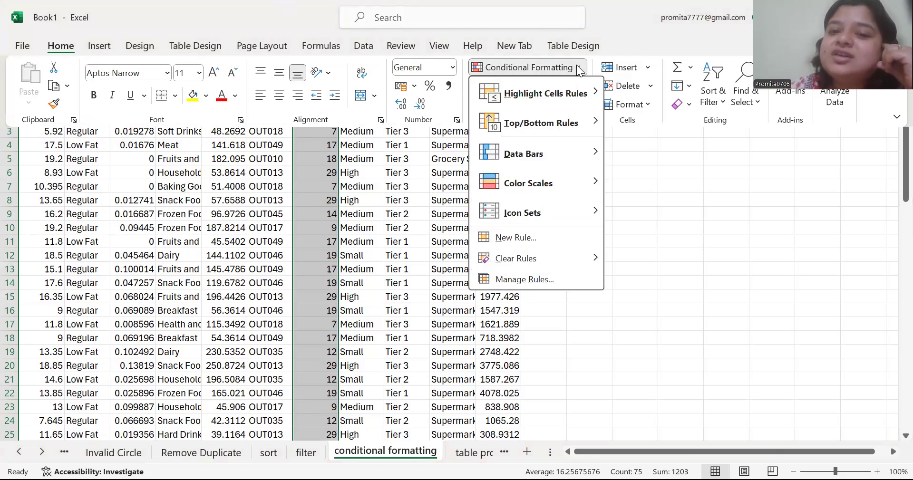
click(533, 94)
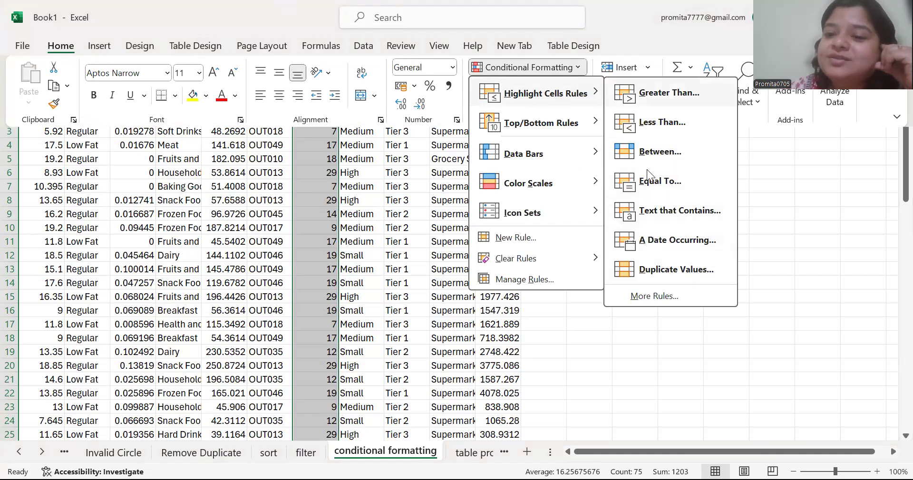
click(642, 96)
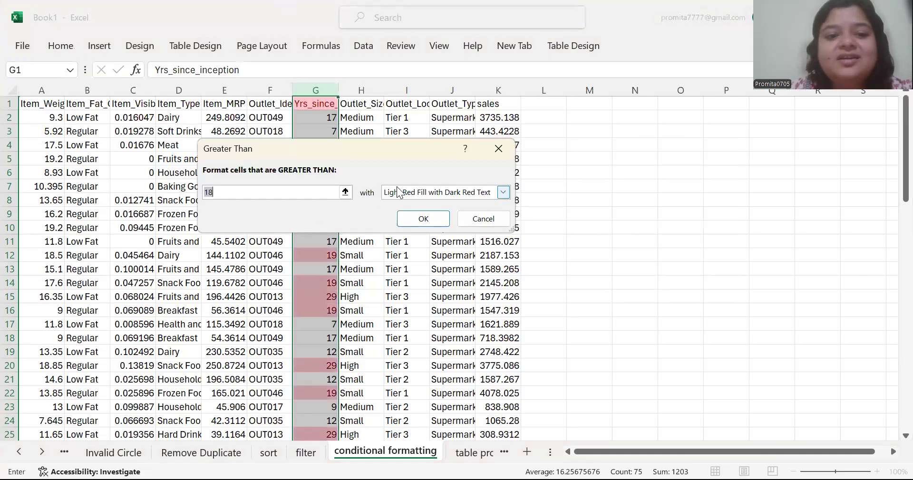
Set the Greater Than rule to 25 with Green Fill with Dark Green Text and apply it
click(325, 193)
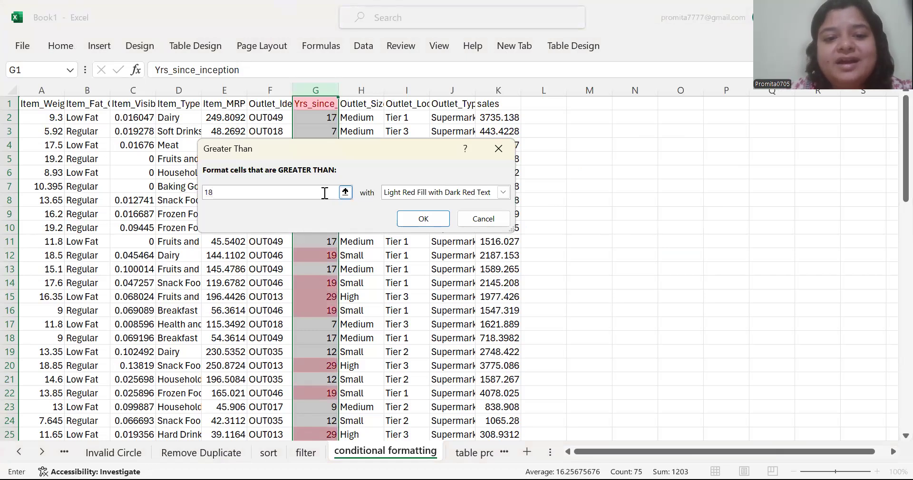
key(BackSpace)
key(BackSpace)
text(2)
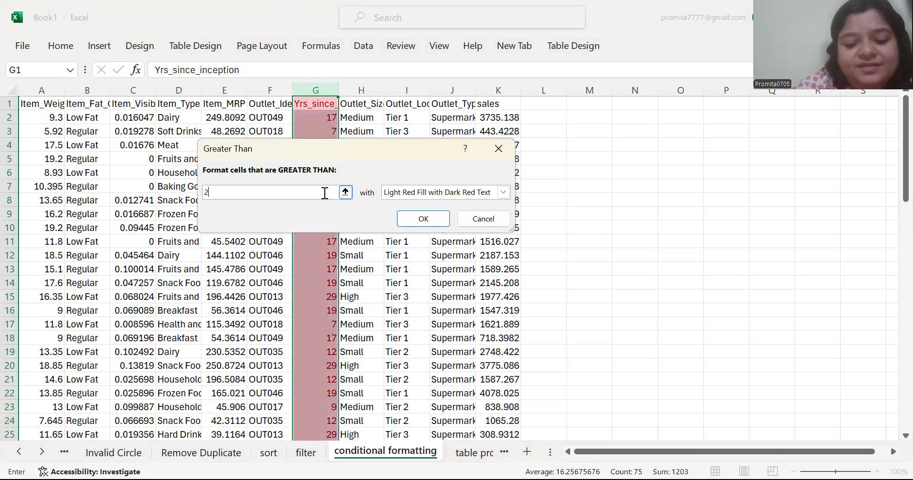
text(5)
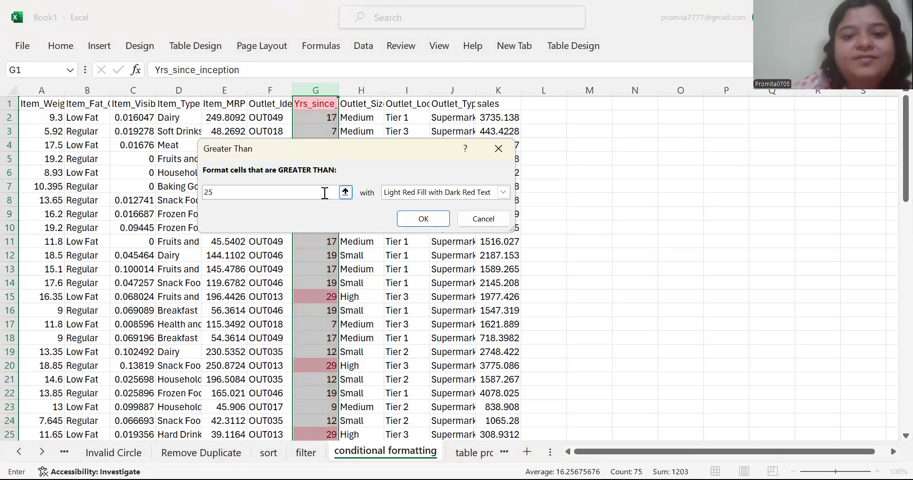
click(504, 194)
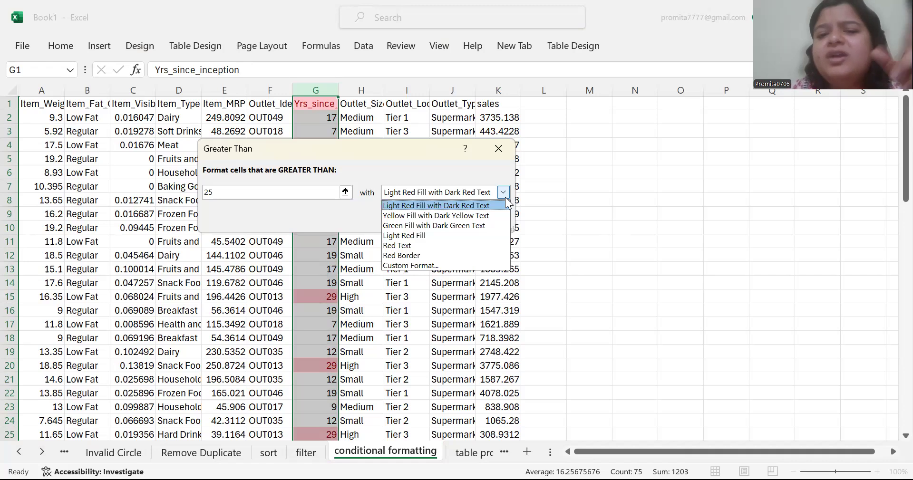
click(460, 224)
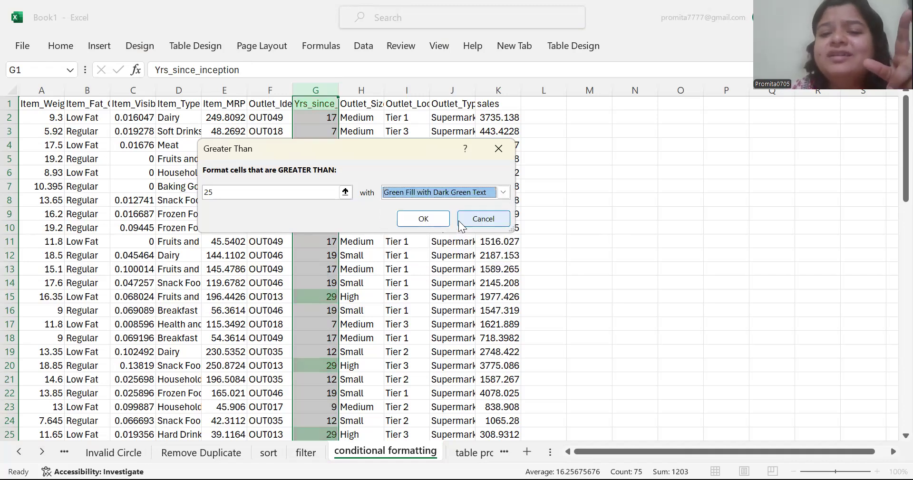
click(436, 220)
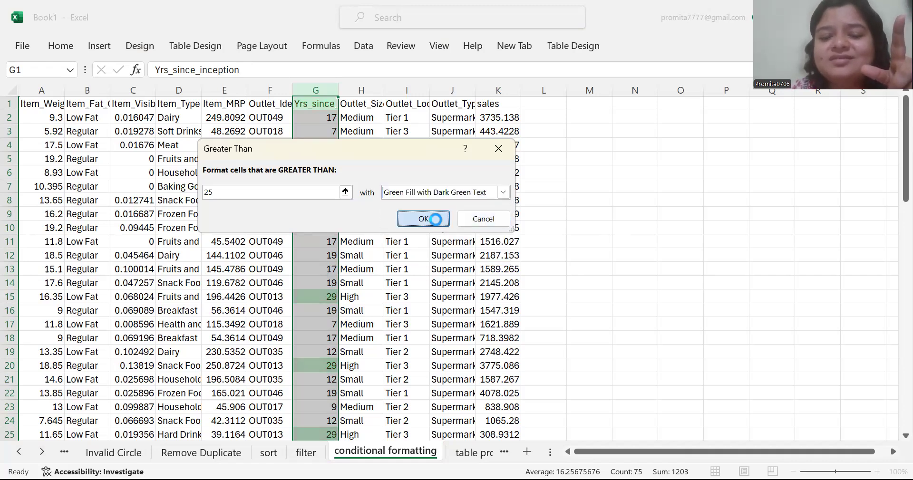
Examine the highlighted cells down the Yrs_since_inception column to the end of the data
key(Down)
key(Down)
key(Down)
key(Down)
key(Down)
key(Down)
key(Down)
key(Down)
key(Down)
key(Down)
key(Down)
key(Down)
key(Down)
key(Down)
key(Down)
key(Down)
key(Down)
key(Down)
key(Down)
key(Down)
key(Down)
key(Down)
key(Down)
key(Down)
key(Down)
key(Down)
key(Down)
key(Down)
key(Down)
key(Down)
key(Down)
key(Down)
key(Down)
key(Down)
key(Down)
key(Down)
key(Down)
key(Down)
key(Down)
key(Down)
key(Down)
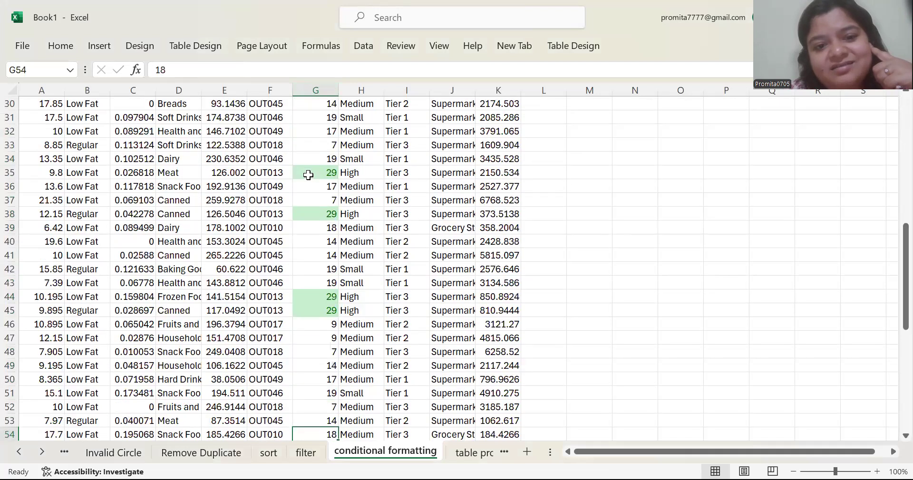
key(Down)
key(Down)
key(Down)
key(Down)
key(Down)
key(Down)
key(Down)
key(Down)
key(Down)
key(Down)
key(Down)
key(Down)
key(Down)
key(Down)
key(Down)
key(Down)
key(Down)
key(Down)
key(Down)
key(Down)
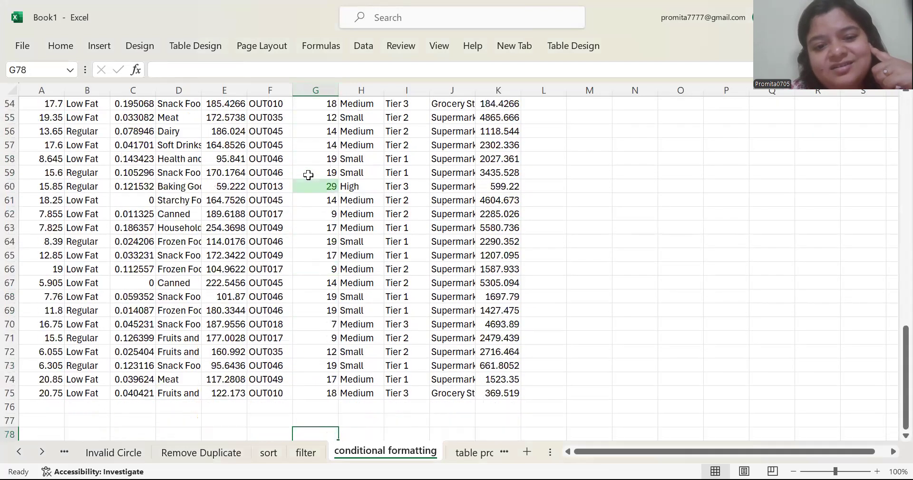
Look back up through the highlighted Yrs_since_inception values from below the data to the column header
key(Up)
key(Up)
key(Up)
key(Up)
key(Up)
key(Up)
key(Up)
key(Up)
key(Up)
key(Up)
key(Up)
key(Up)
key(Up)
key(Up)
key(Up)
key(Up)
key(Up)
key(Up)
key(Up)
key(Up)
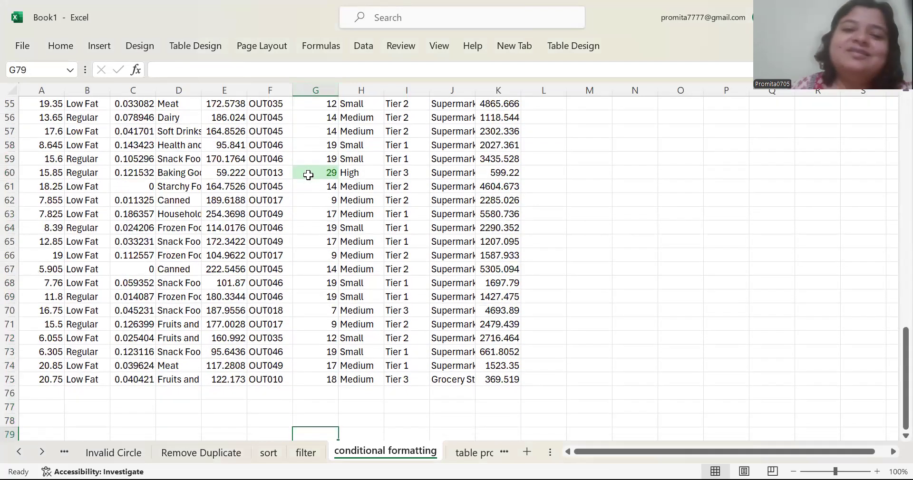
key(Up)
key(Up)
key(Up)
key(Up)
key(Up)
key(Up)
key(Up)
key(Up)
key(Up)
key(Up)
key(Up)
key(Up)
key(Up)
key(Up)
key(Up)
key(Up)
key(Up)
key(Up)
key(Up)
key(Up)
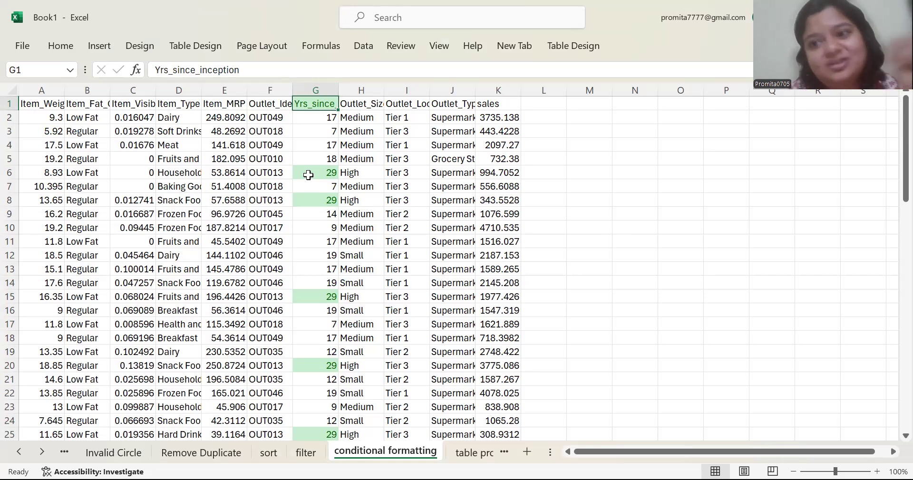
Review the filter and Invalid Circle sheets and return to the conditional formatting sheet
click(311, 455)
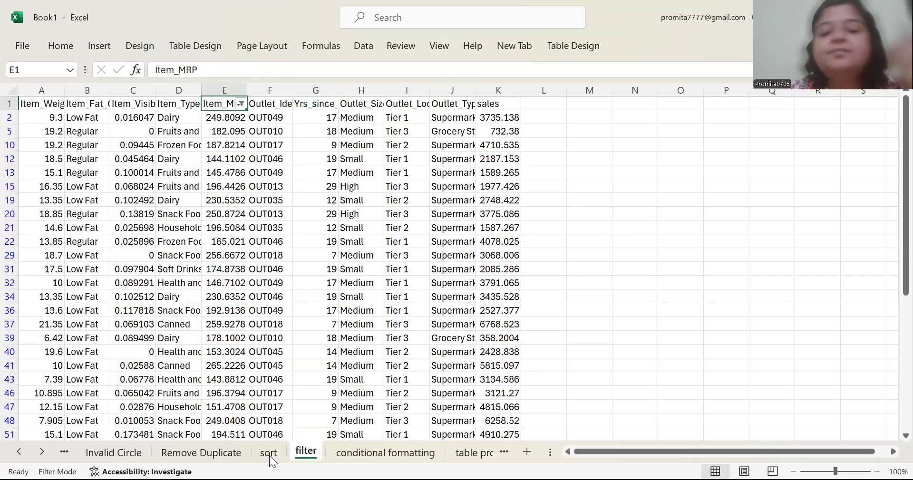
click(132, 451)
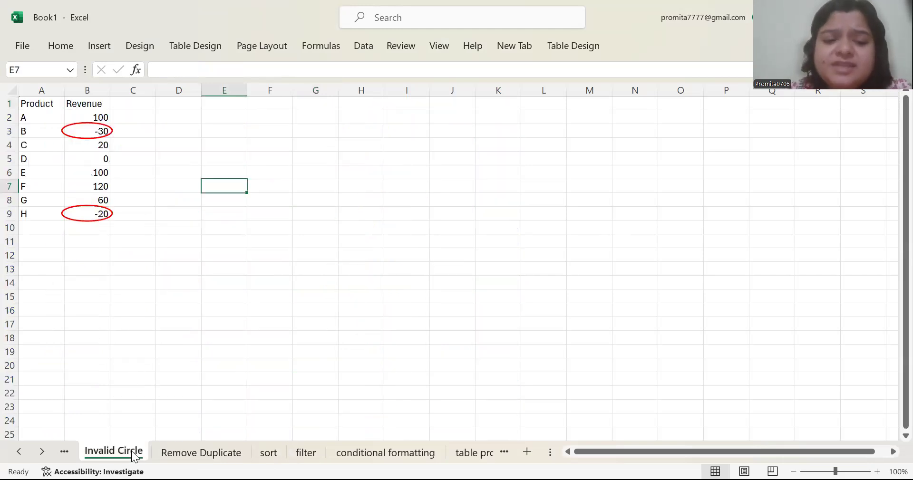
click(362, 451)
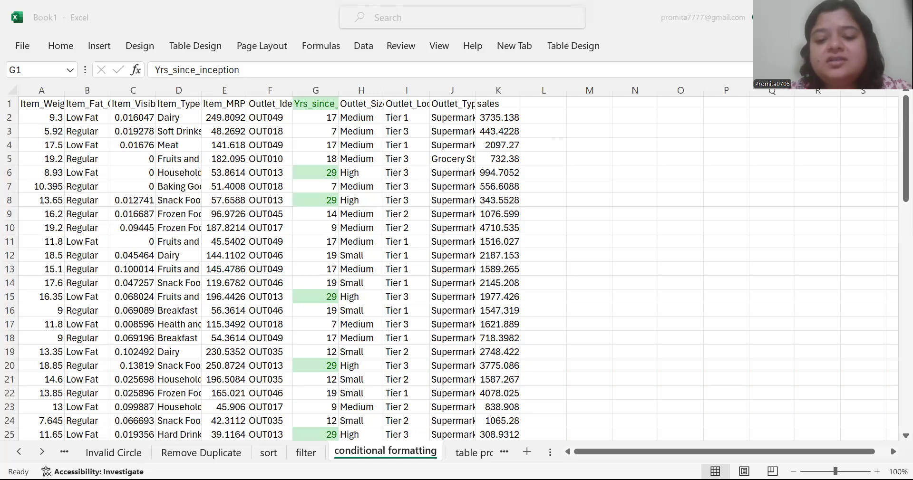
On the table propertis sheet, convert the item data in A1:K75 into a table with headers
click(467, 454)
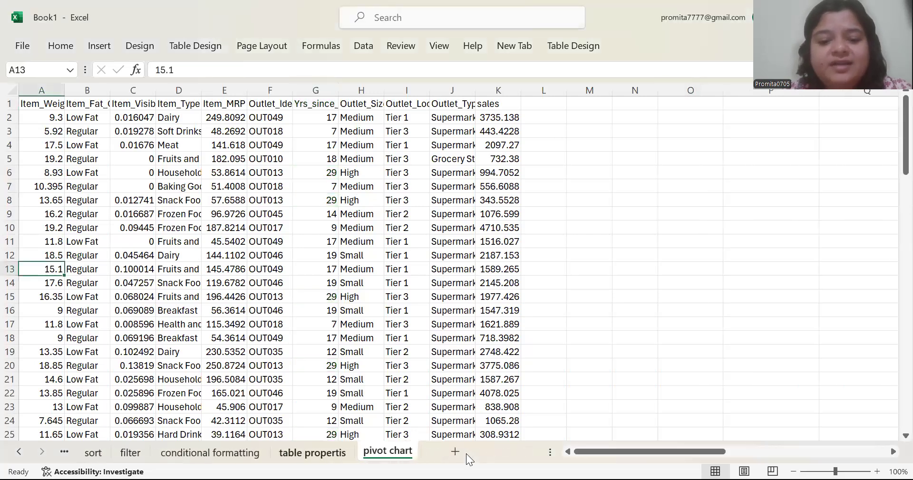
key(ctrl+Page_Up)
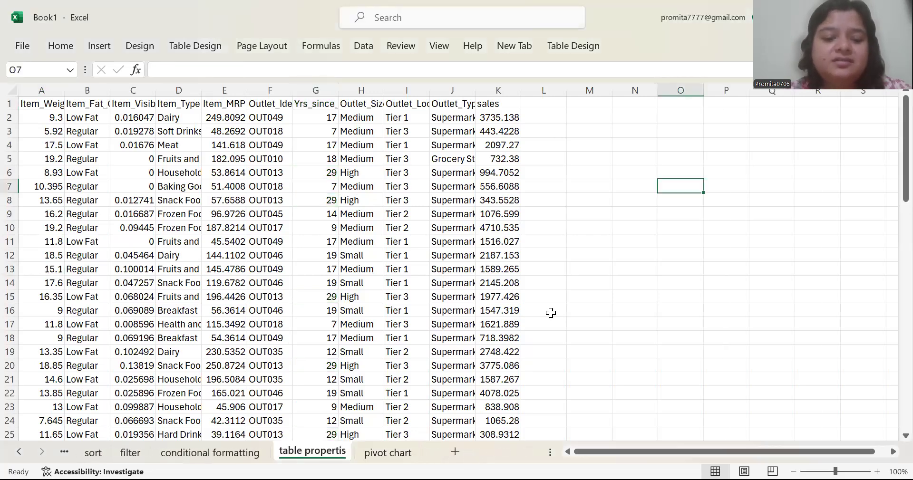
click(244, 159)
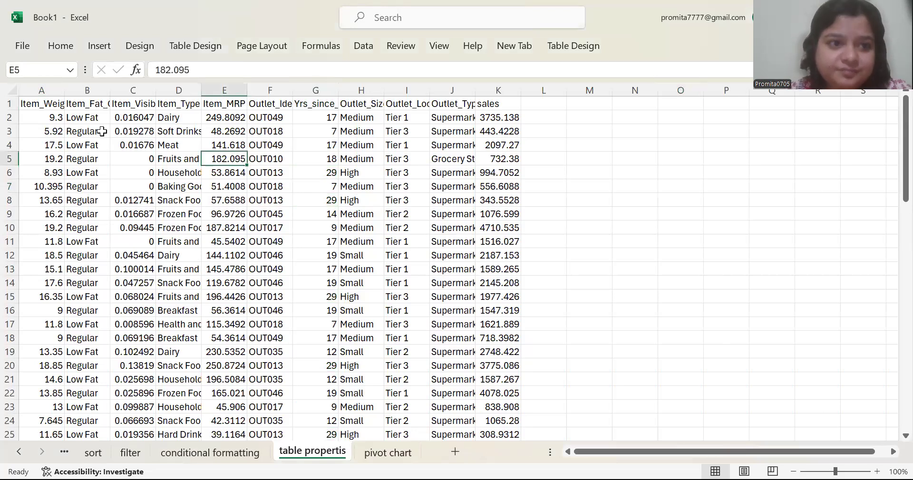
drag(49, 103, 500, 435)
drag(535, 308, 504, 442)
drag(505, 382, 505, 379)
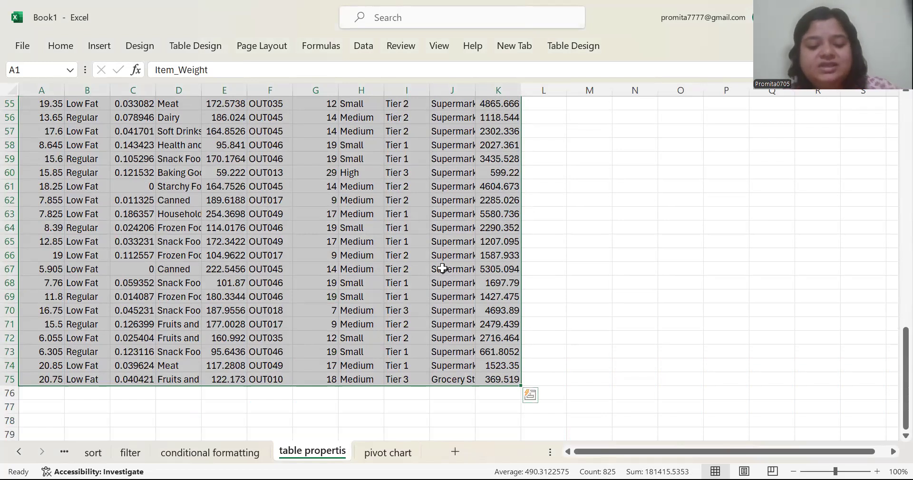
key(ctrl+t)
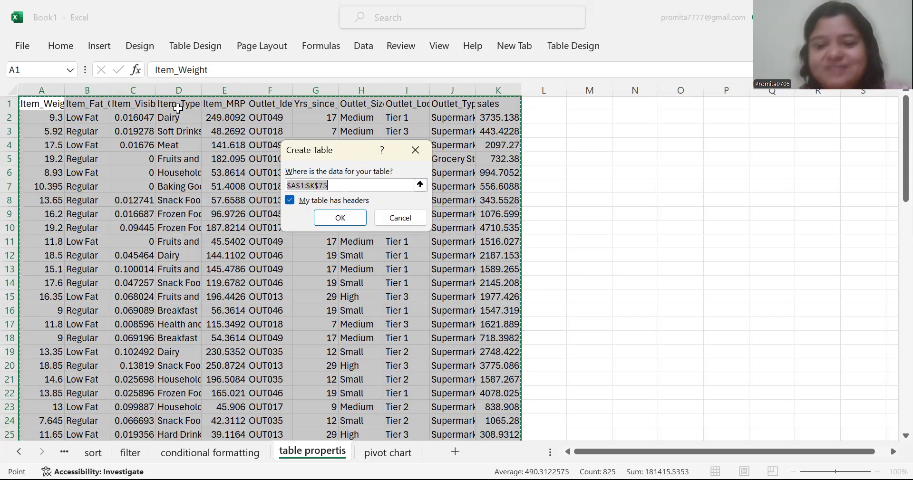
click(342, 218)
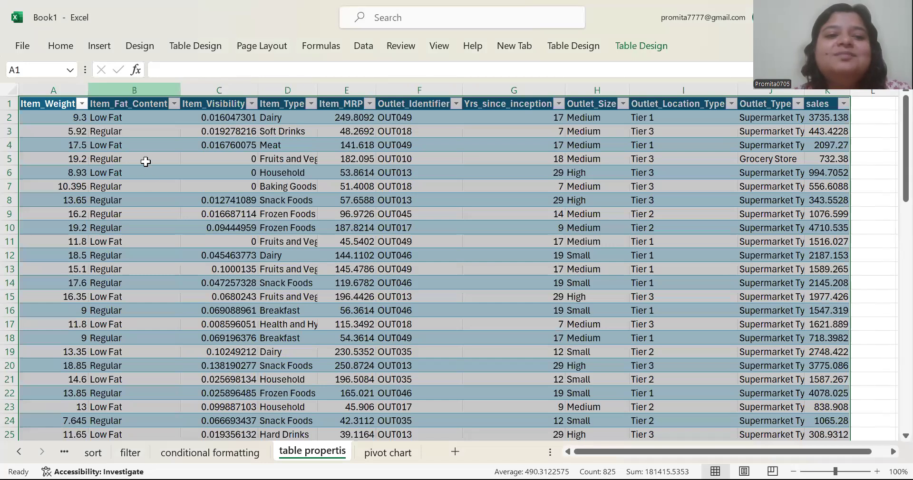
click(210, 282)
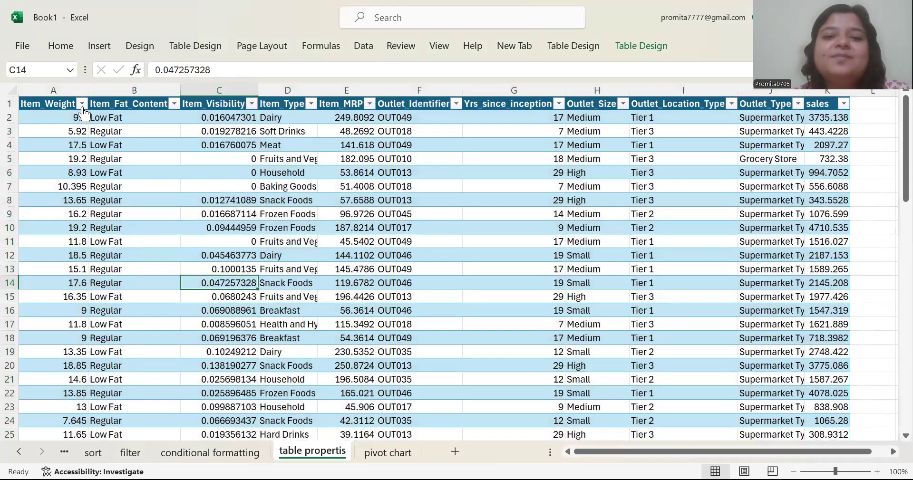
View the Item_Weight filter options and filter the table's Item_Type column to Baking Goods only
click(83, 106)
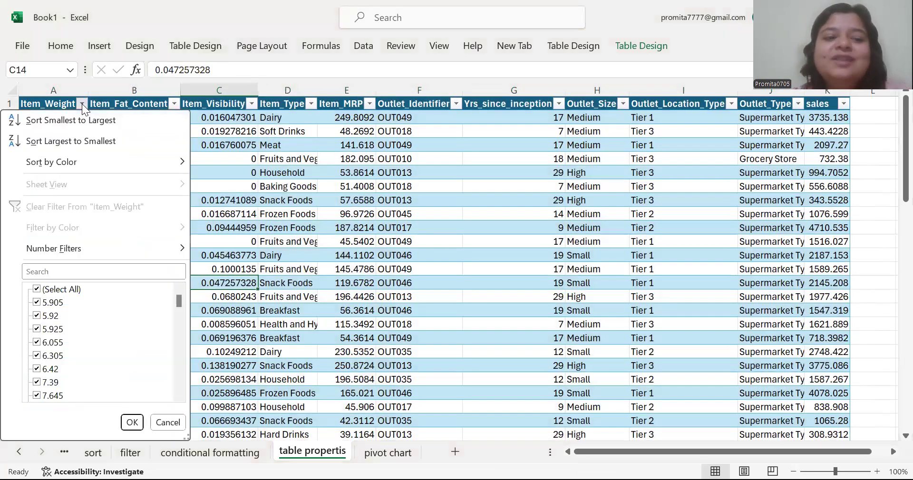
click(83, 106)
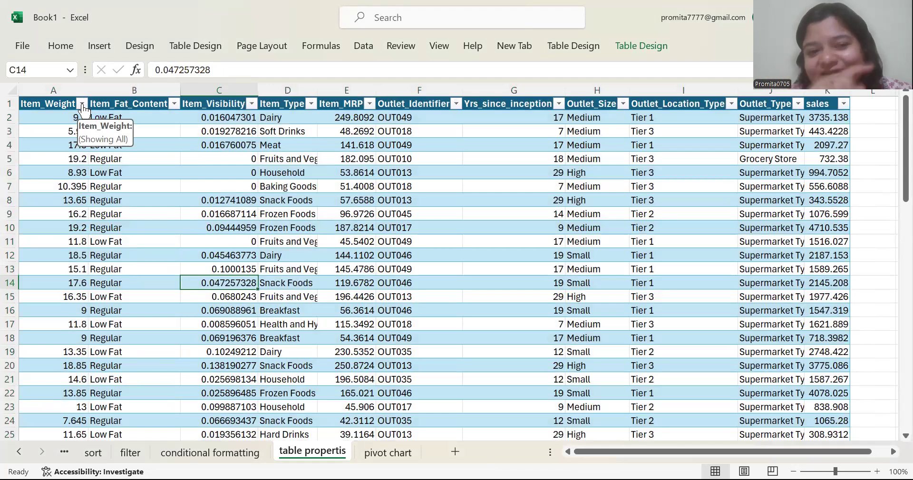
click(312, 105)
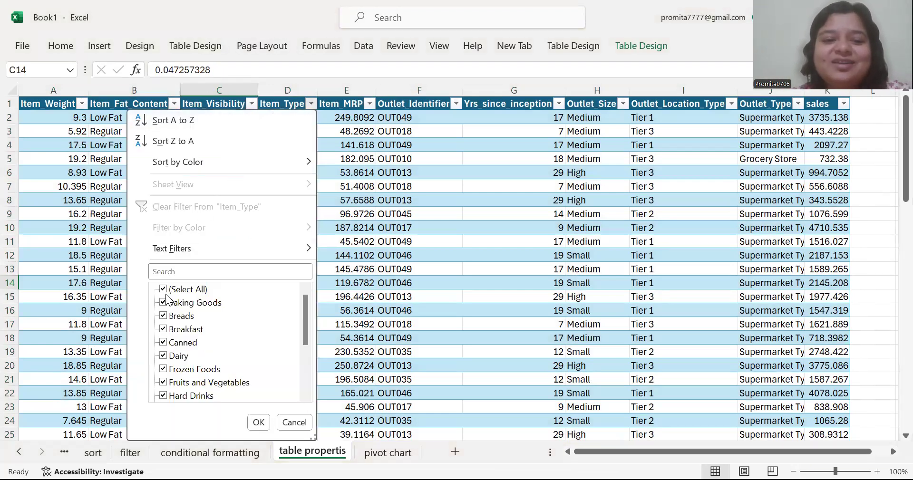
click(163, 290)
click(163, 303)
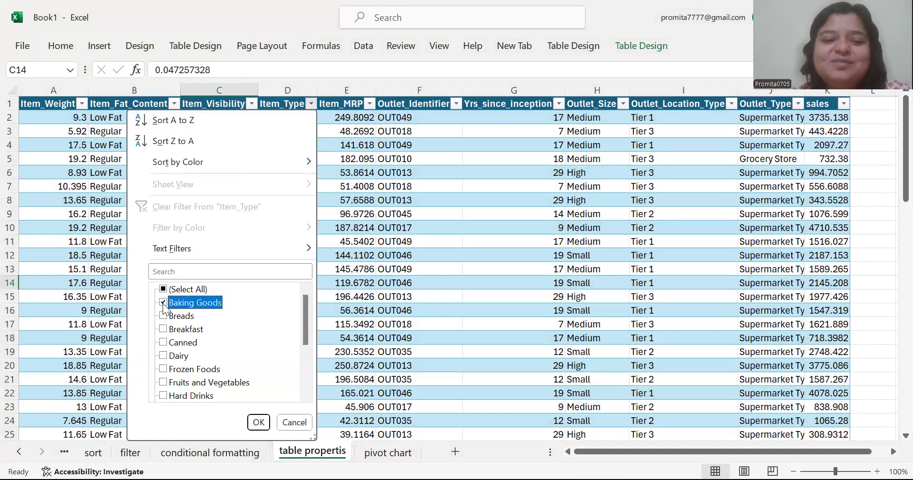
click(259, 423)
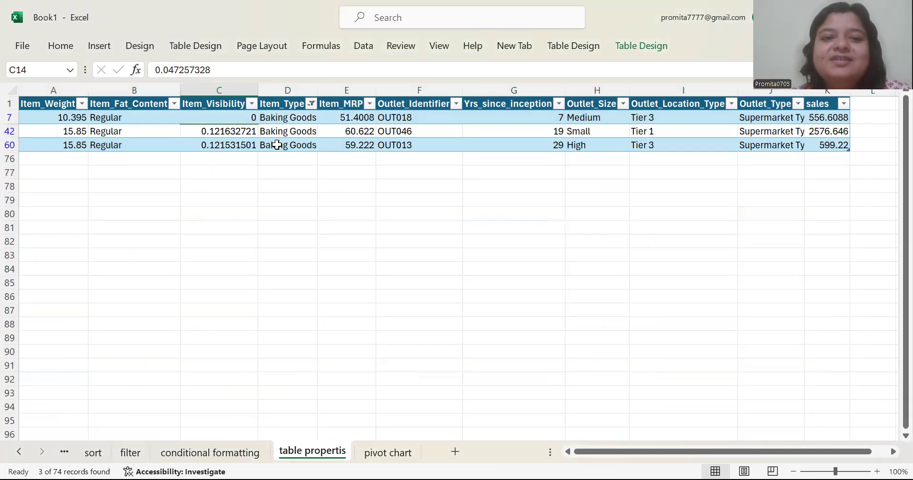
Change the Item_Type filter to show Dairy only
click(312, 104)
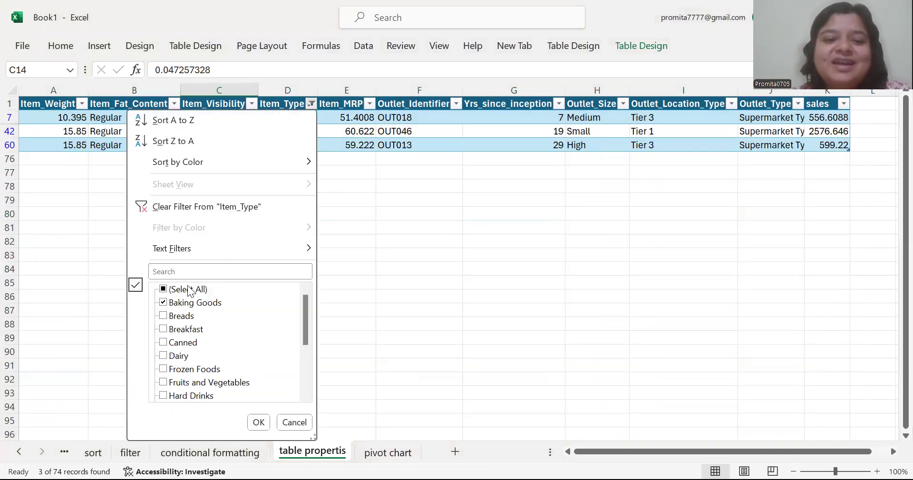
click(163, 303)
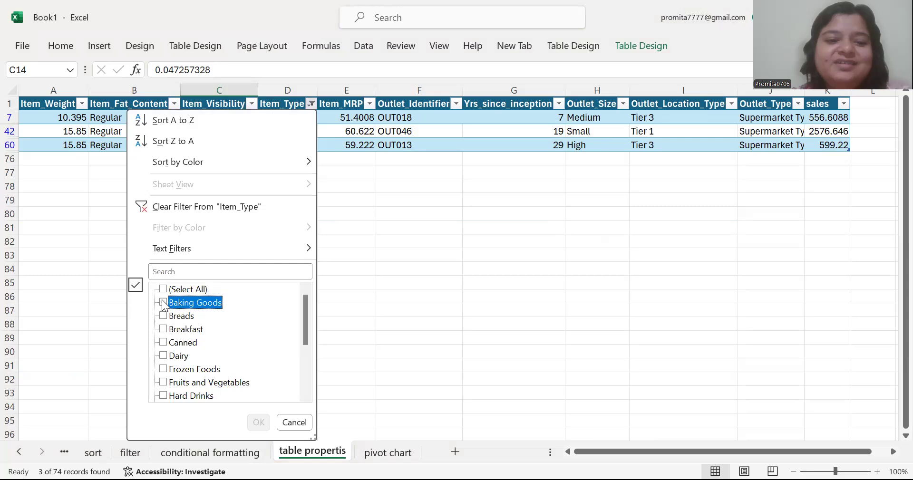
click(163, 356)
click(260, 423)
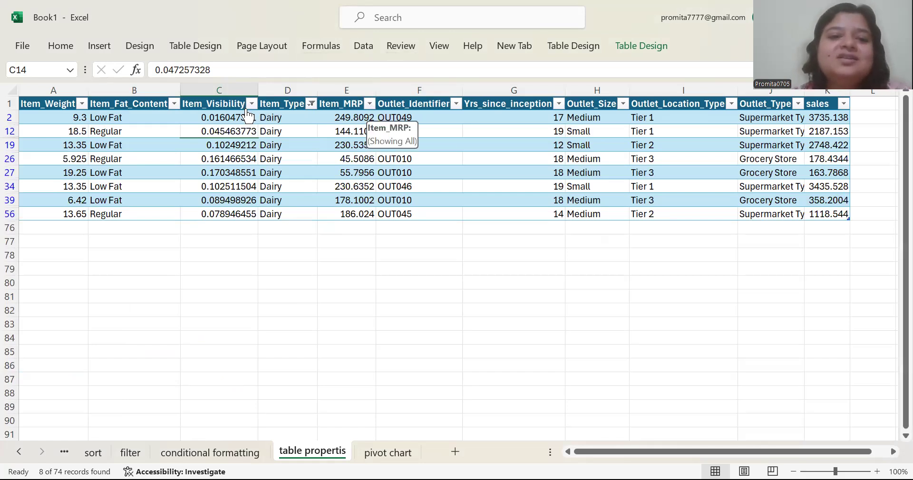
Reselect all item types in the Item_Type filter to show every record
click(311, 104)
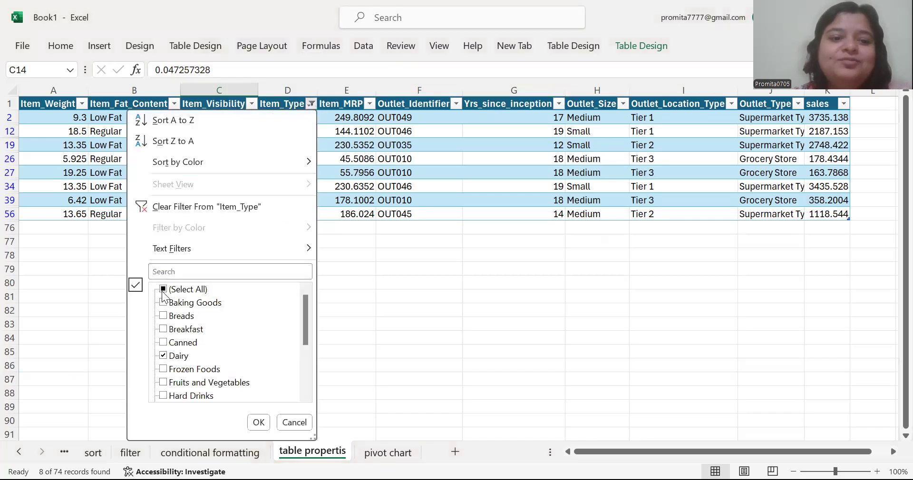
click(163, 289)
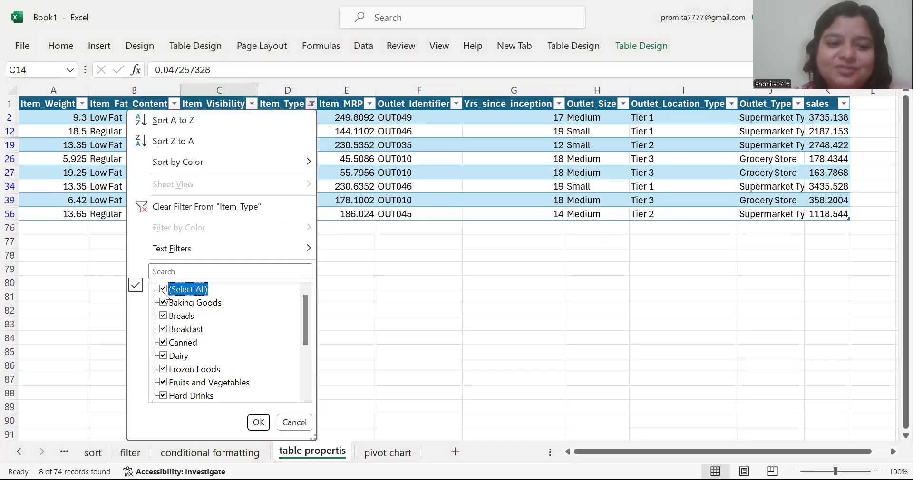
click(258, 422)
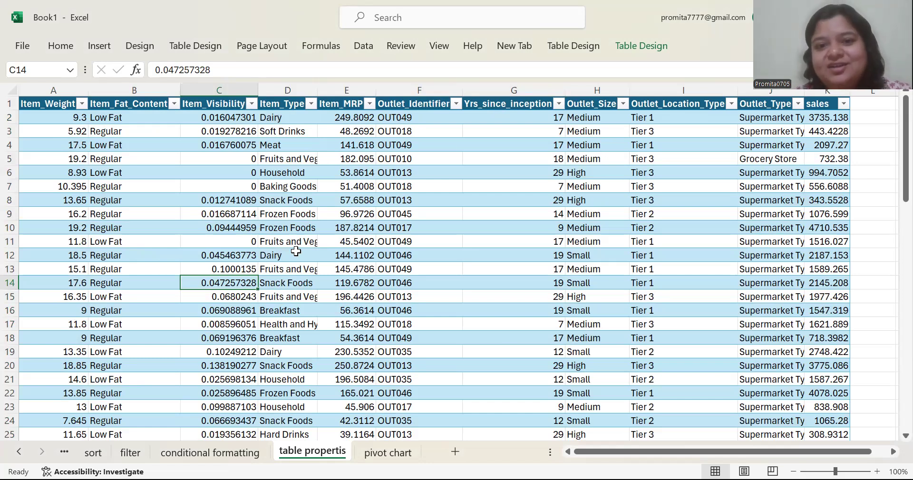
Add a table column with the header 18% in cell L1, directly after the sales column
click(893, 452)
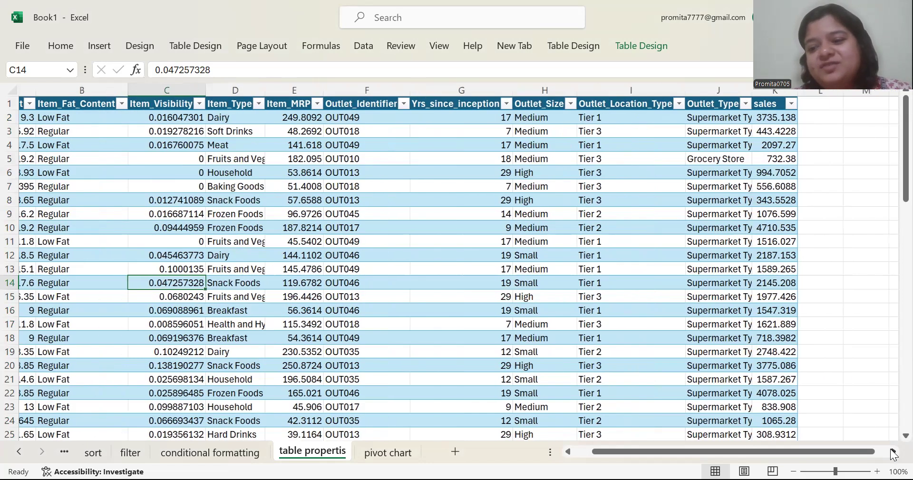
click(893, 454)
click(515, 117)
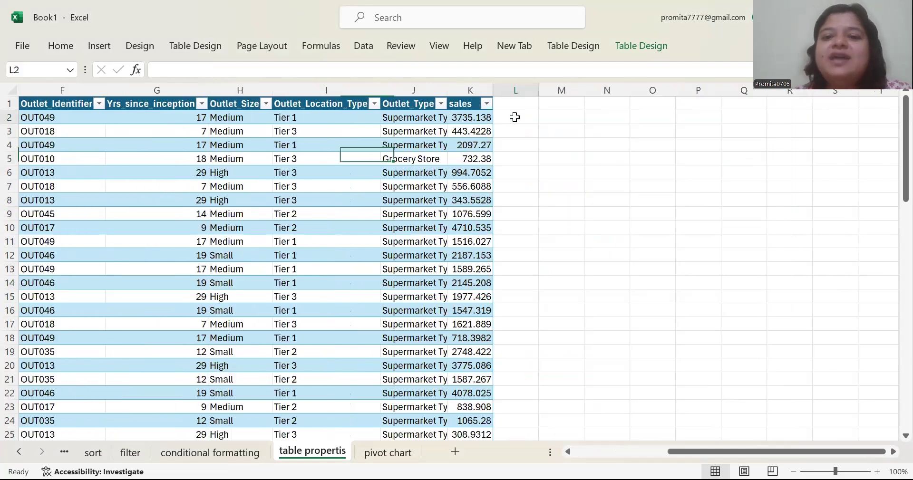
click(529, 101)
click(532, 91)
click(527, 104)
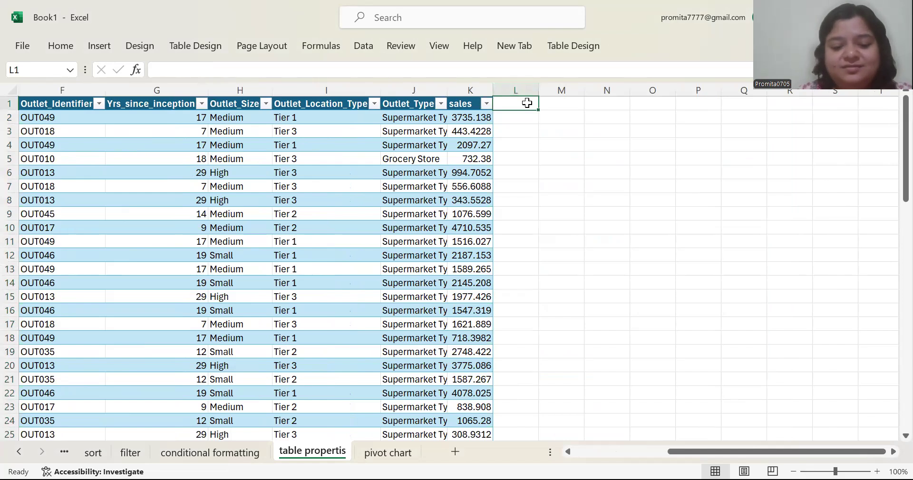
text(18%\)
key(BackSpace)
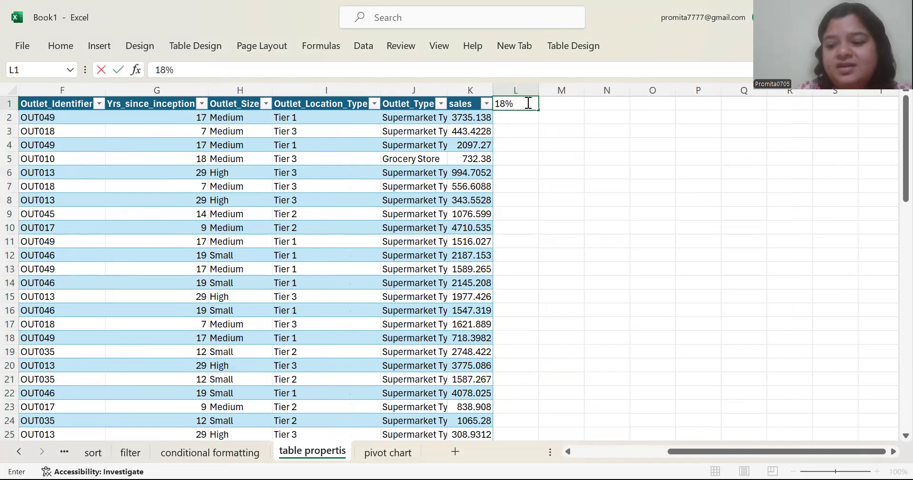
key(Return)
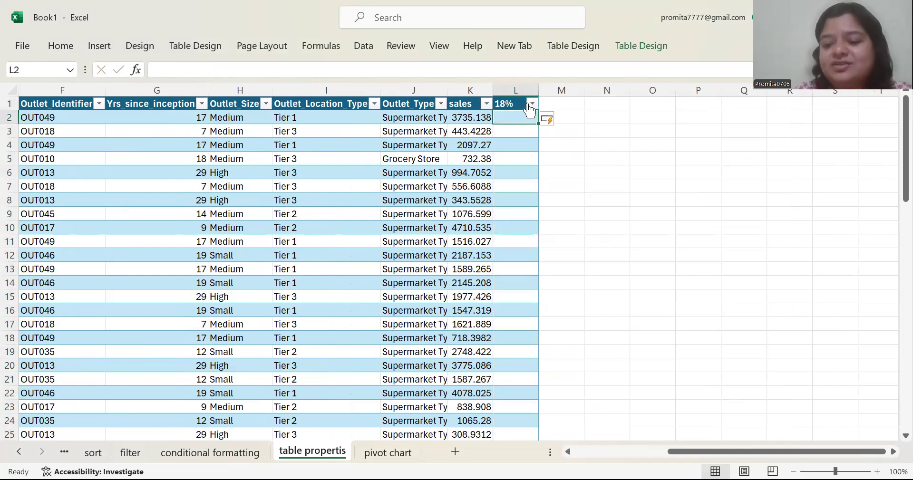
text(=)
click(471, 112)
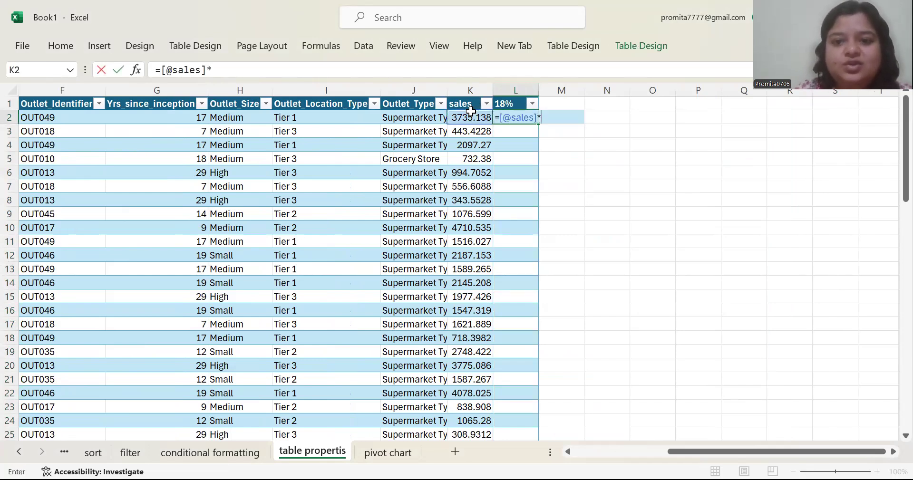
text(18%)
key(Return)
click(524, 120)
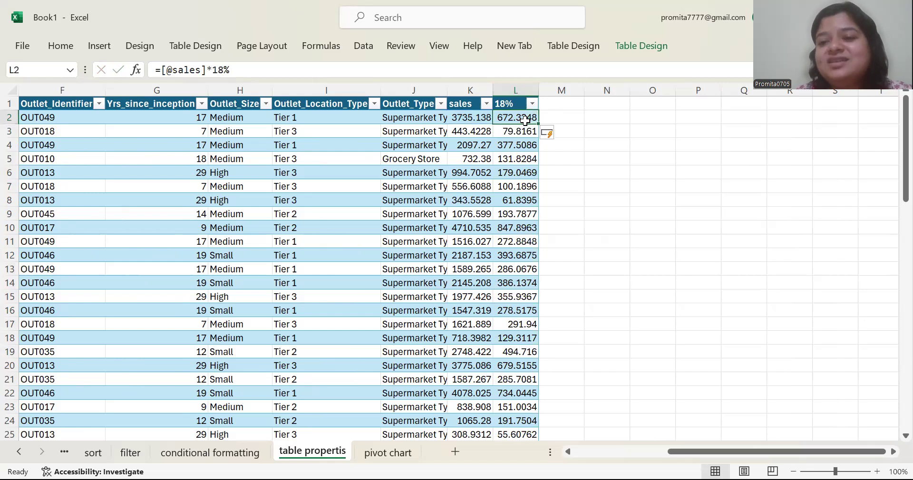
Examine the formulas down the 18% column and bring the table's first columns back into view
click(516, 127)
key(Down)
key(Down)
key(Down)
key(Down)
key(Up)
key(Up)
key(Up)
key(Up)
key(Up)
key(Up)
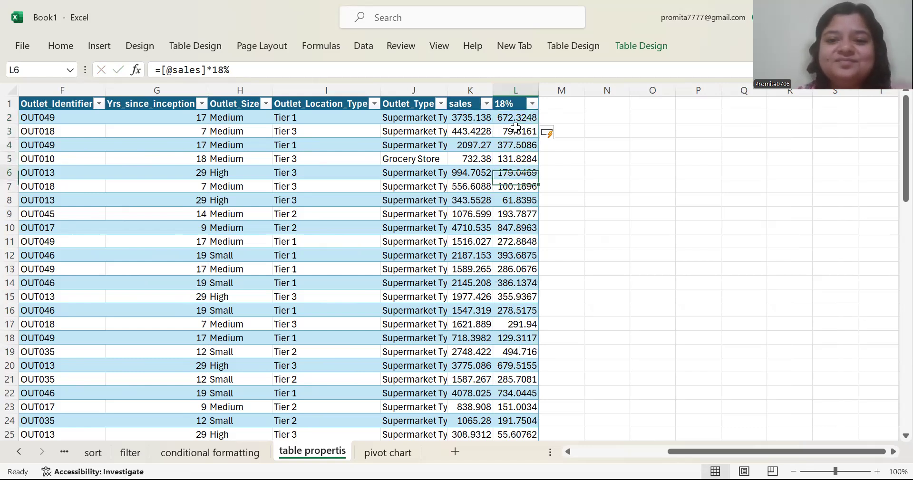
key(Down)
key(Down)
key(Down)
key(Down)
key(Down)
key(Down)
key(Down)
key(Down)
key(Down)
key(Down)
key(Down)
key(Down)
key(Down)
key(Down)
key(Down)
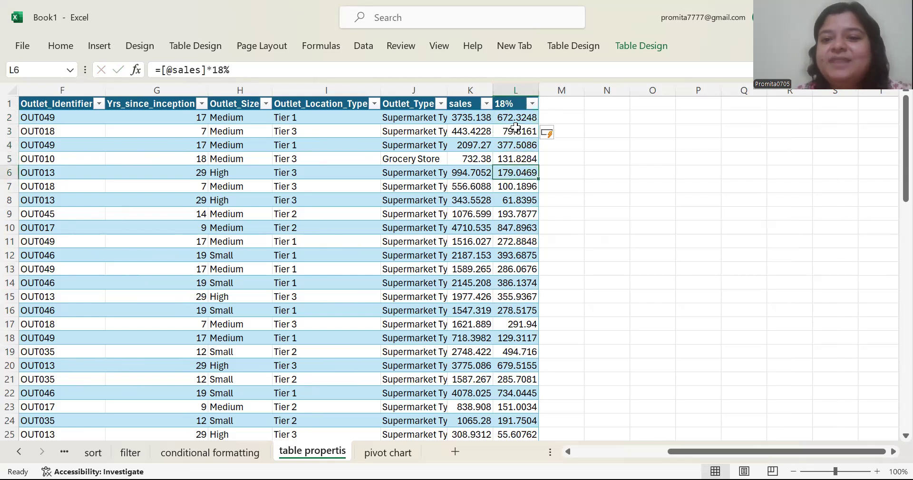
key(Up)
key(Up)
key(Up)
key(Up)
key(Up)
key(Up)
key(Up)
key(Up)
key(Up)
key(Up)
key(Up)
key(Up)
key(Up)
key(Up)
key(Up)
key(Down)
key(Down)
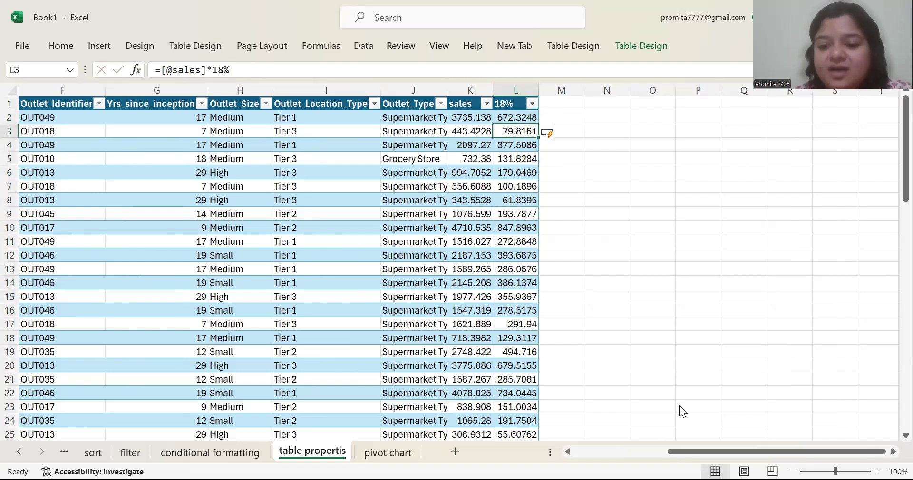
click(627, 453)
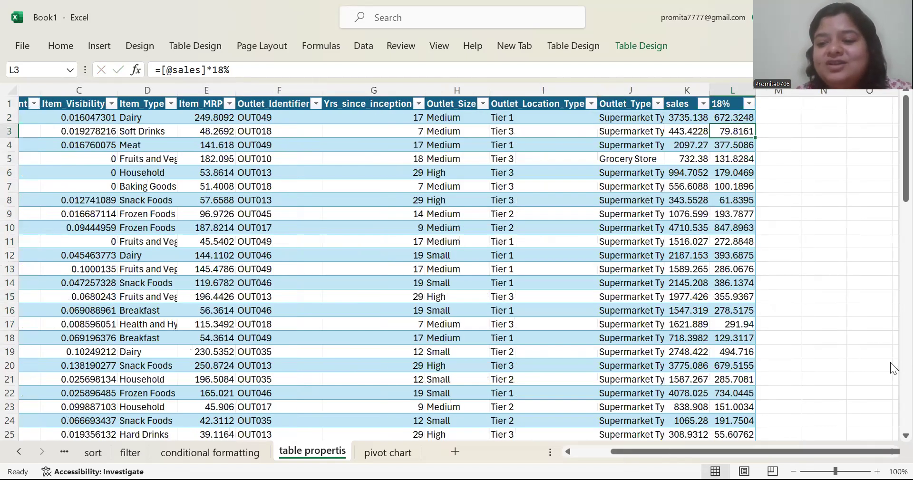
scroll(892, 369, left, 2)
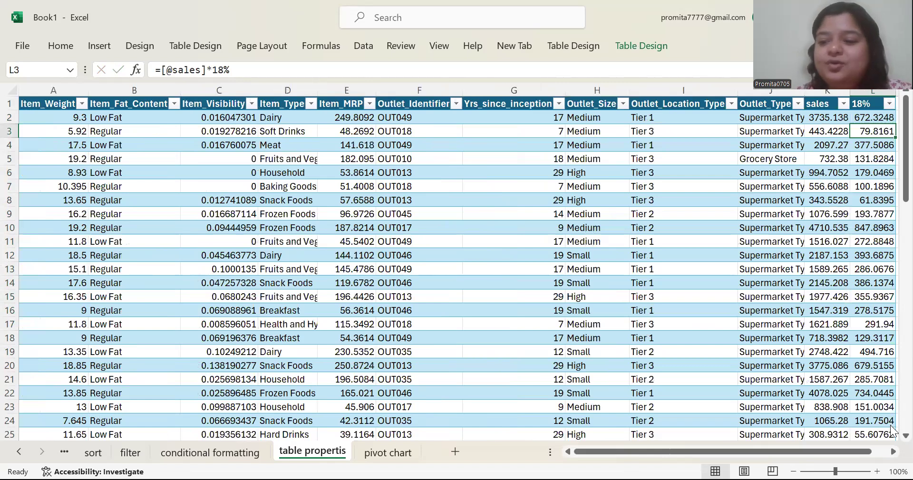
Total the Item_Weight column in cell A76, directly below the table, with a SUM over all its data rows
scroll(892, 430, down, 17)
scroll(892, 431, down, 8)
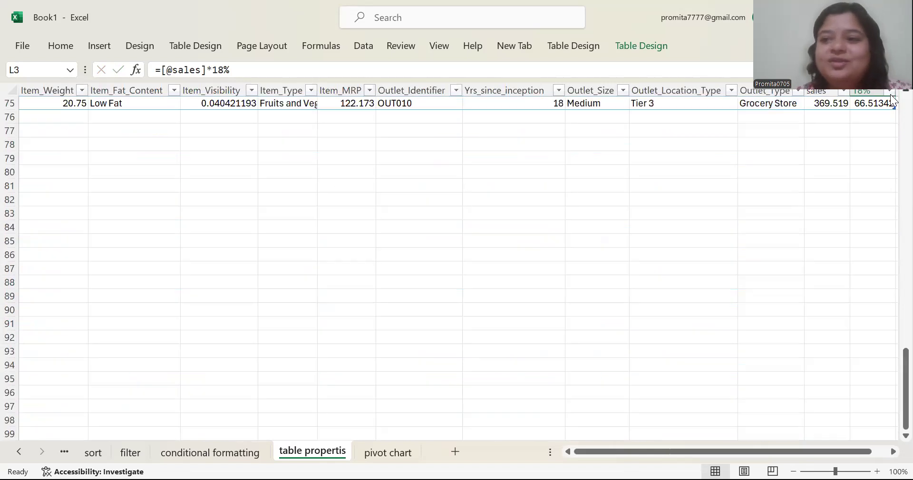
scroll(891, 138, up, 1)
scroll(892, 100, up, 1)
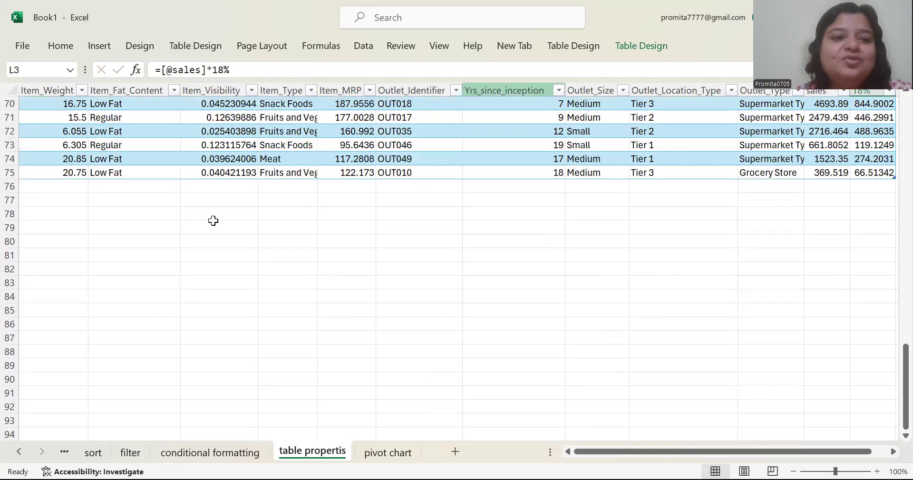
click(65, 184)
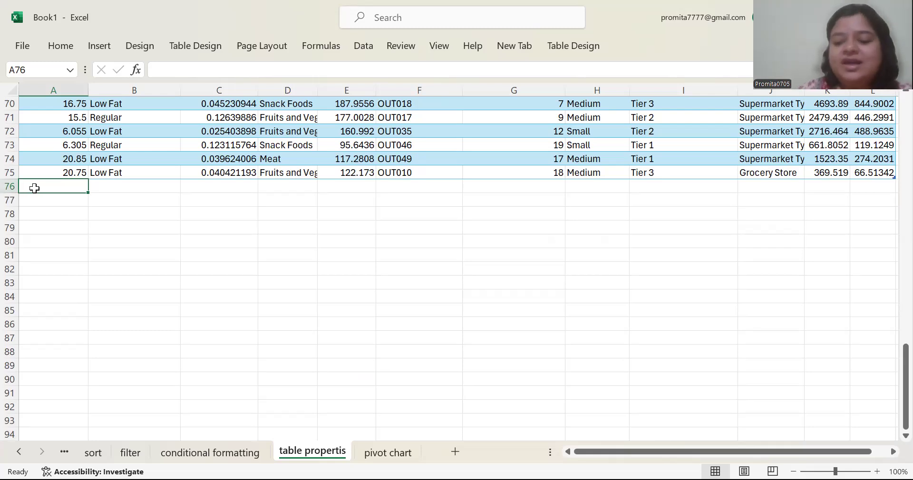
text(=)
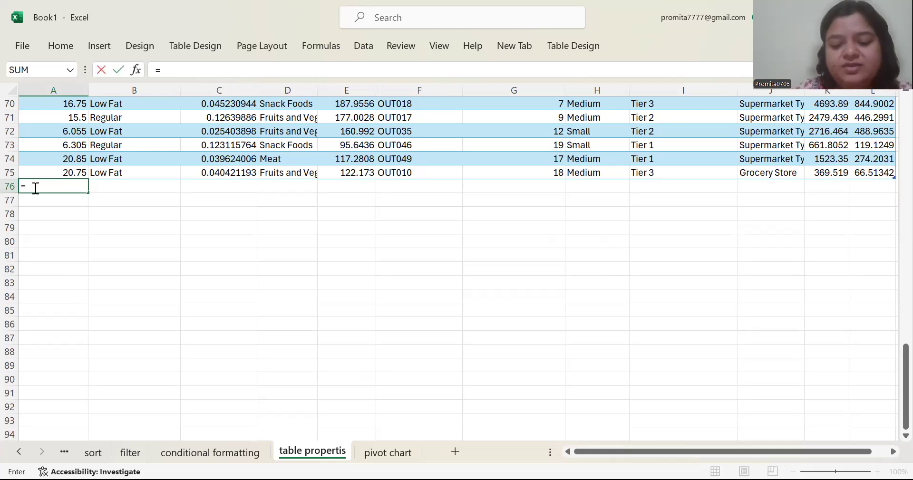
text(sum()
click(33, 173)
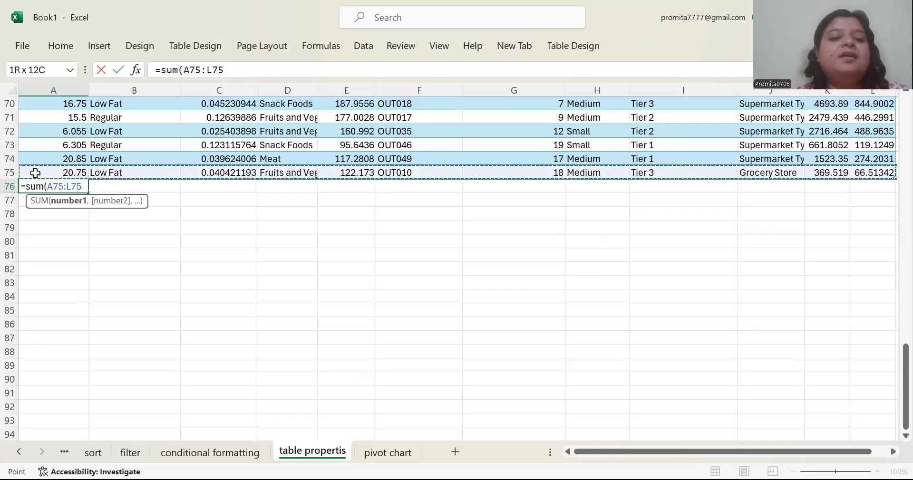
click(39, 172)
drag(37, 163, 62, 119)
key(Return)
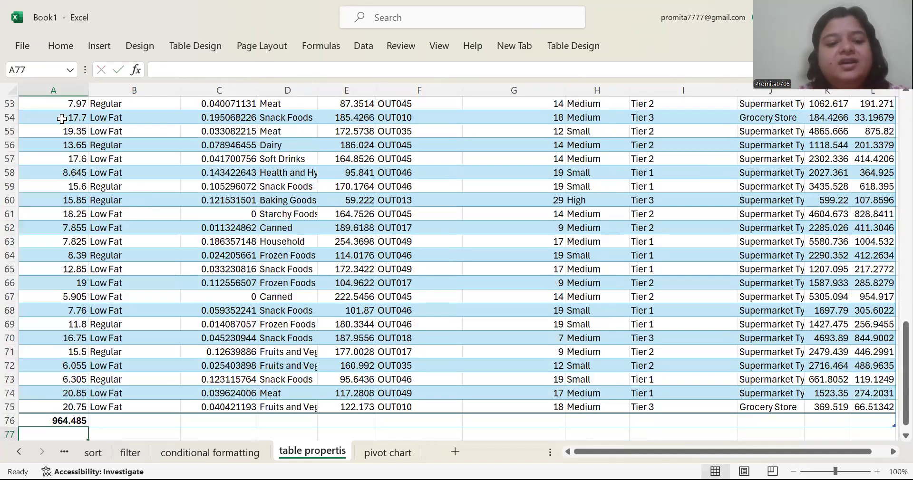
Check the Item_Weight total's formula and set the Item_Visibility total in cell C76 to Average
click(139, 421)
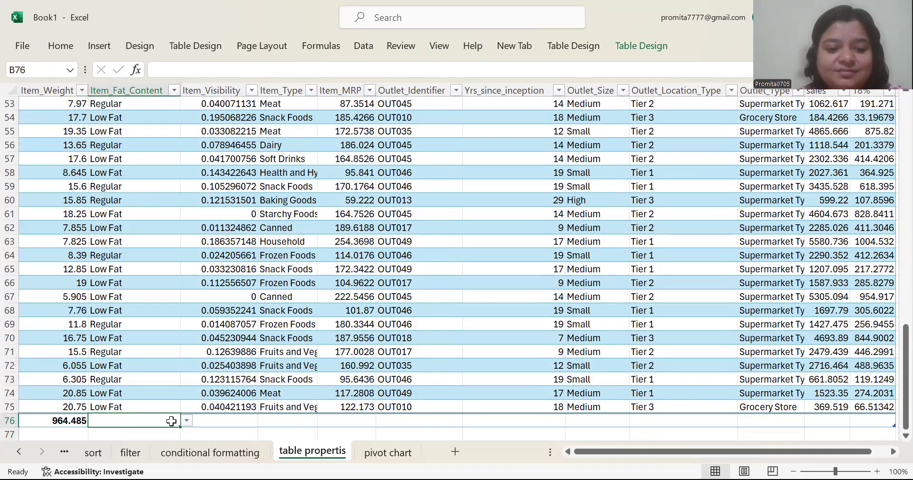
click(49, 421)
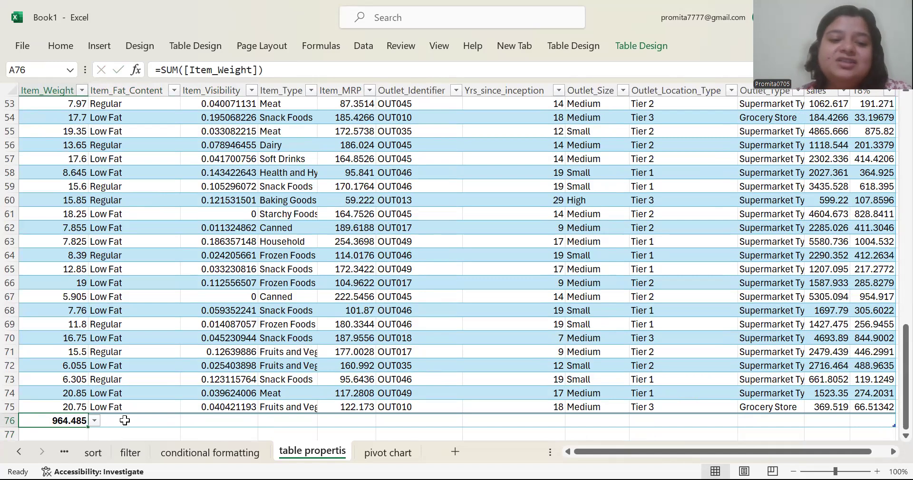
click(210, 421)
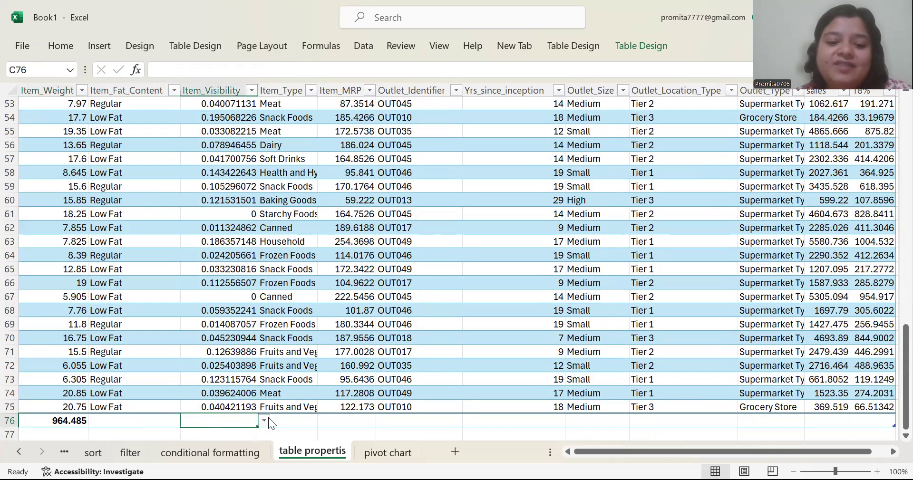
click(267, 419)
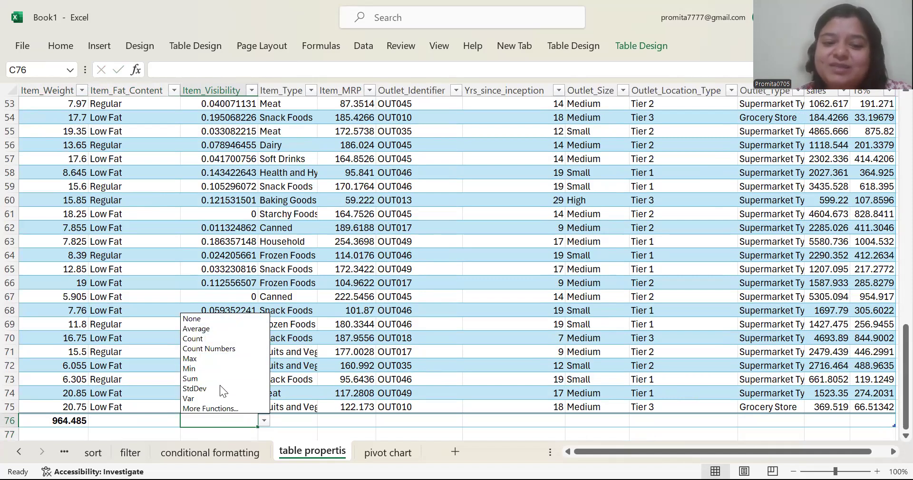
click(221, 330)
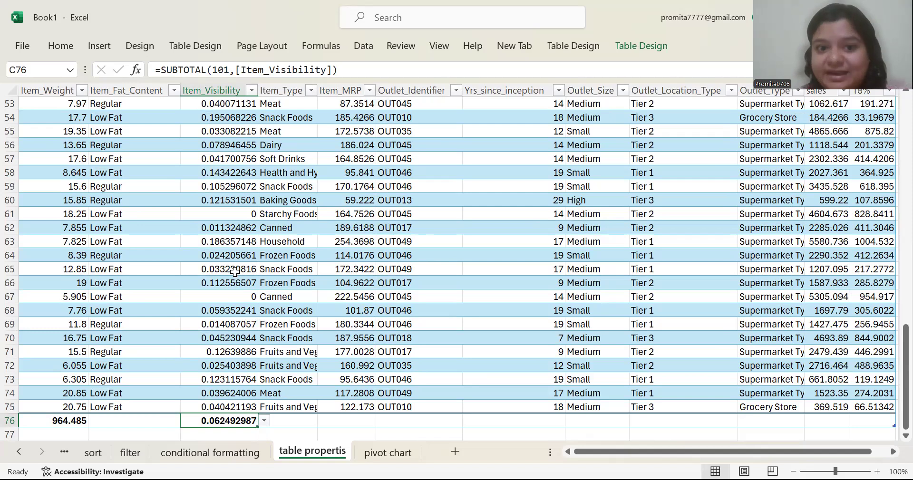
Set the Item_MRP total in cell E76 to Average, and switch it to Count
click(364, 419)
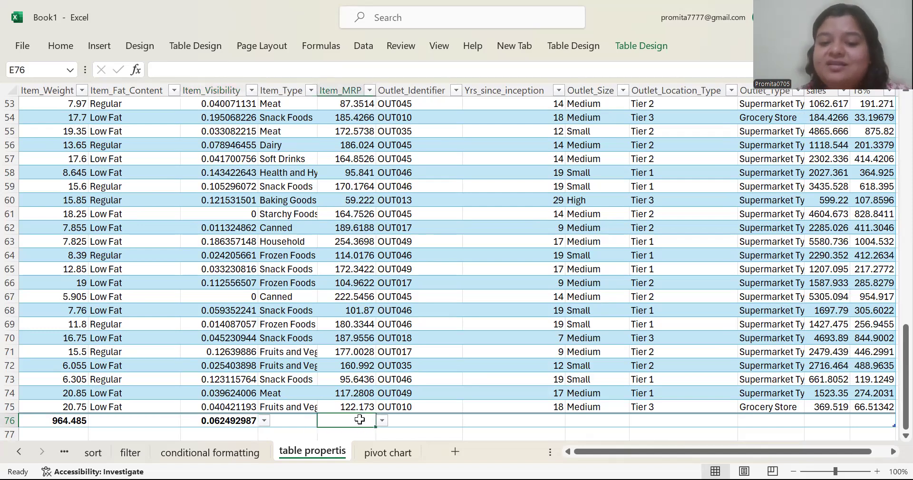
click(382, 421)
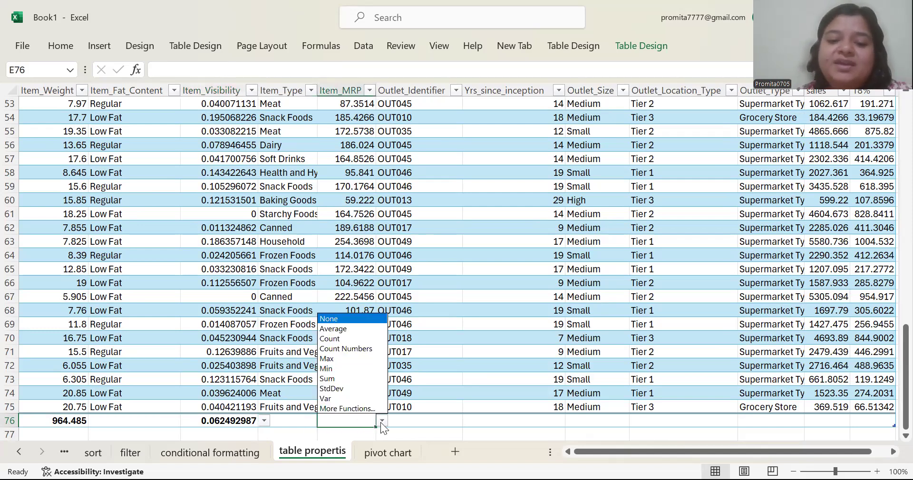
click(348, 326)
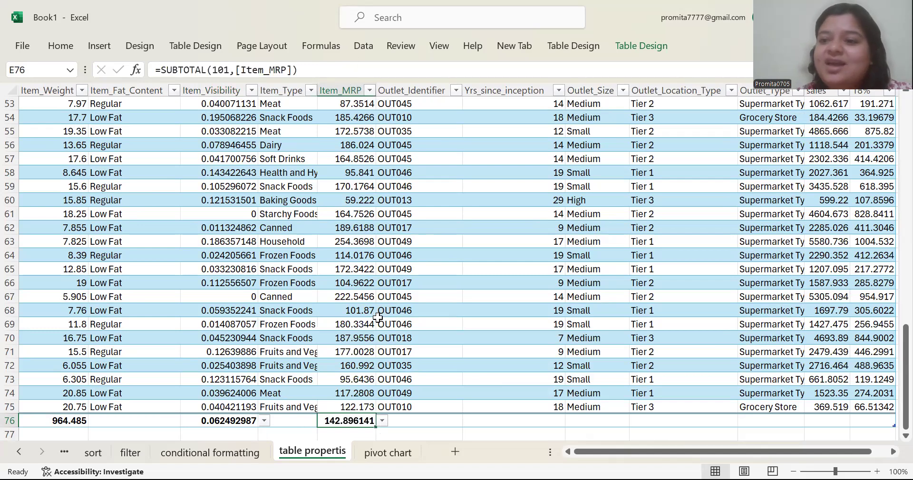
click(382, 421)
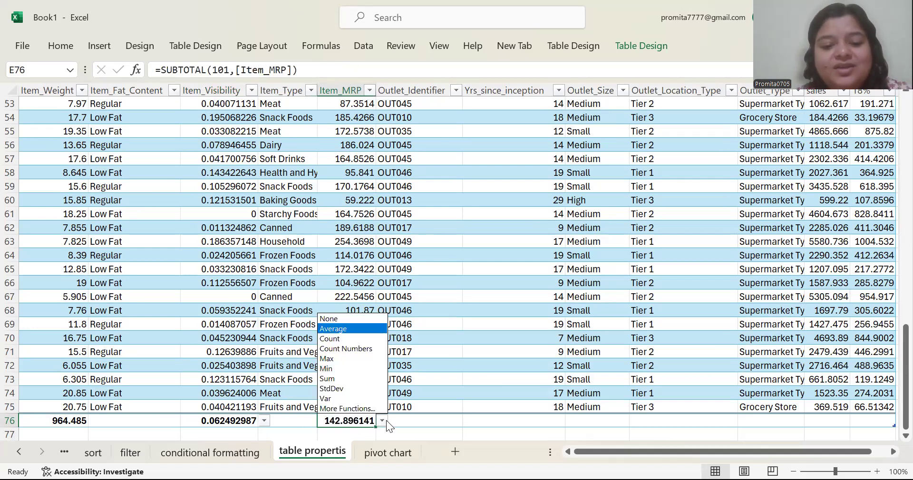
click(358, 340)
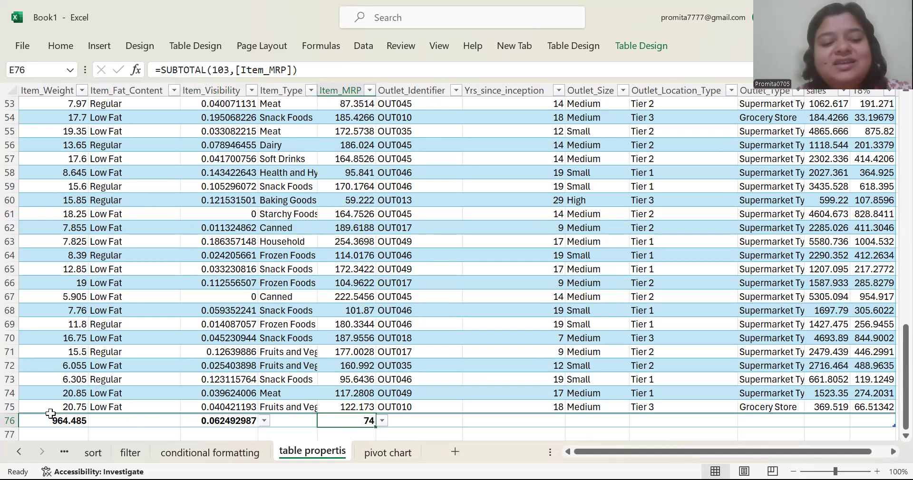
click(9, 405)
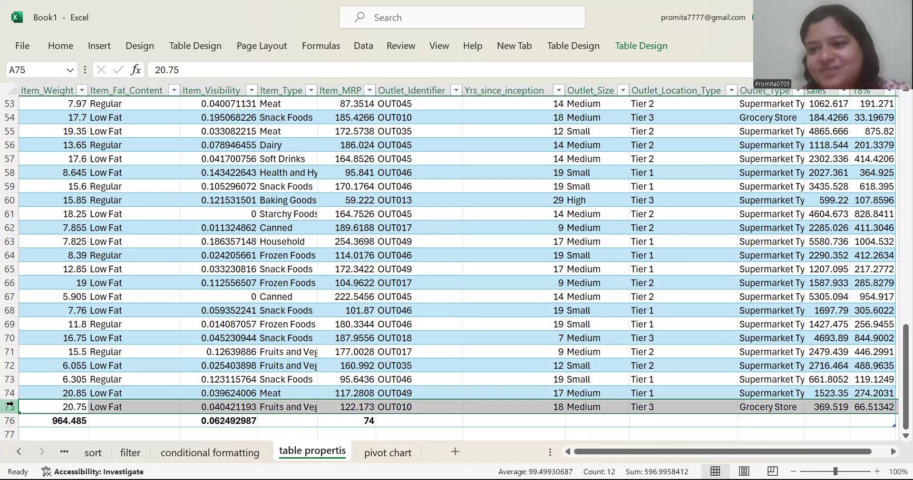
Change the Item_MRP total in cell E76 to Max, and switch it to Min
click(359, 422)
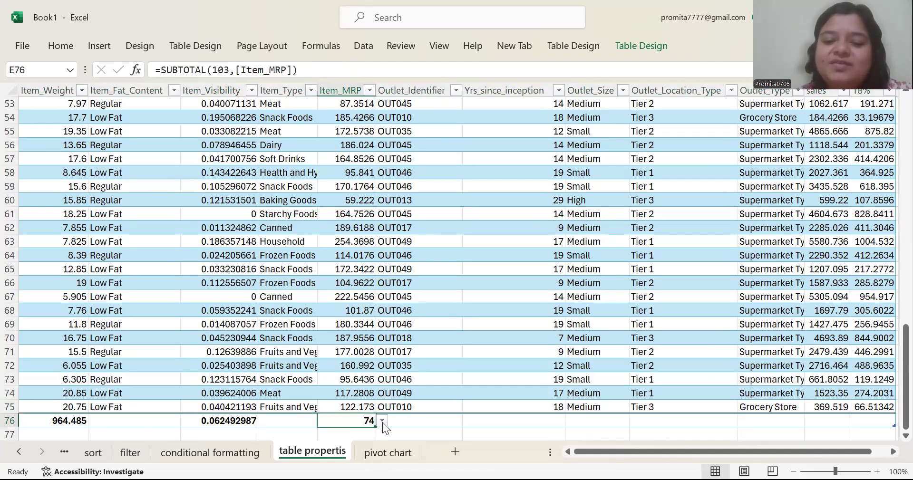
click(380, 422)
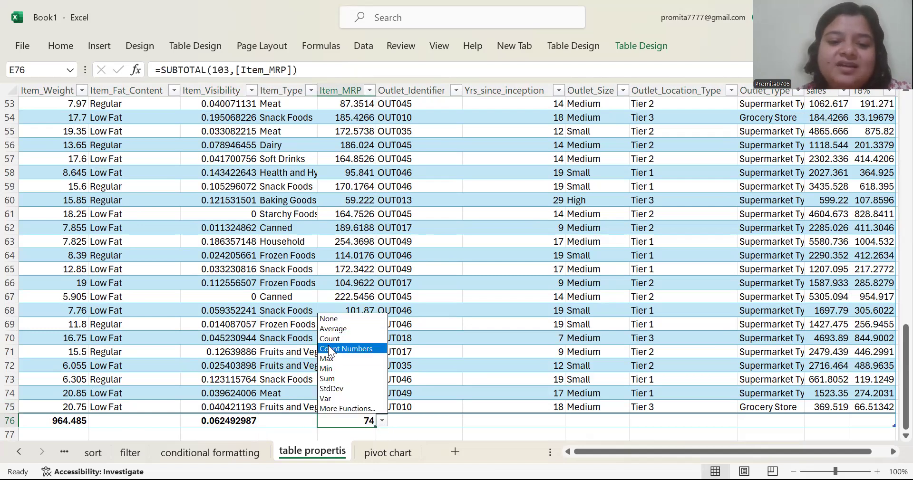
click(328, 359)
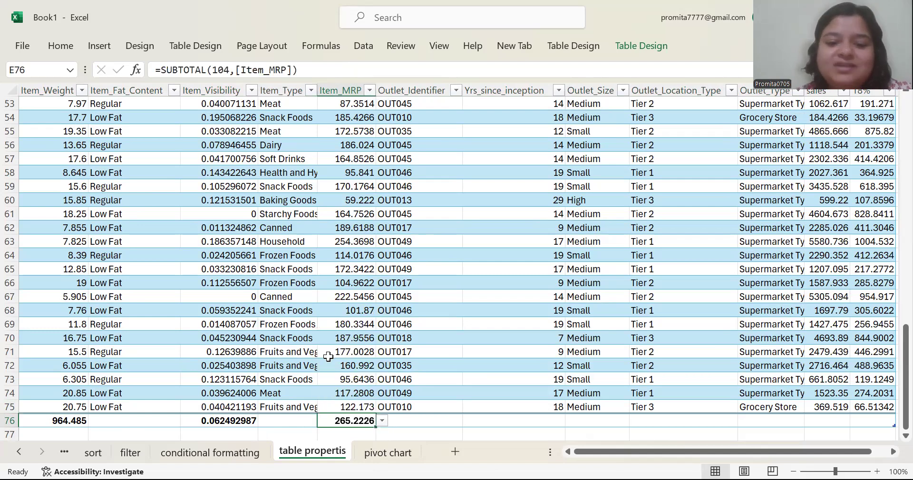
click(380, 424)
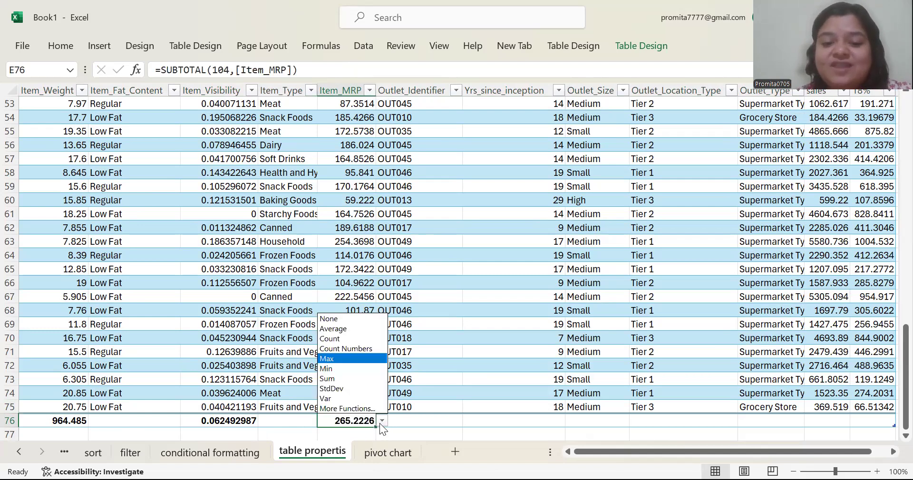
click(340, 369)
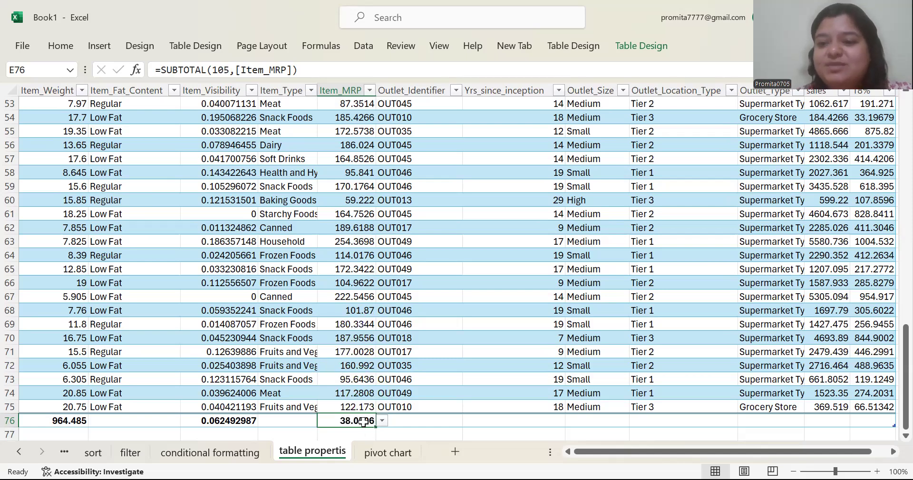
Try StdDev for the Item_MRP total in cell E76, and replace it with Var
click(383, 422)
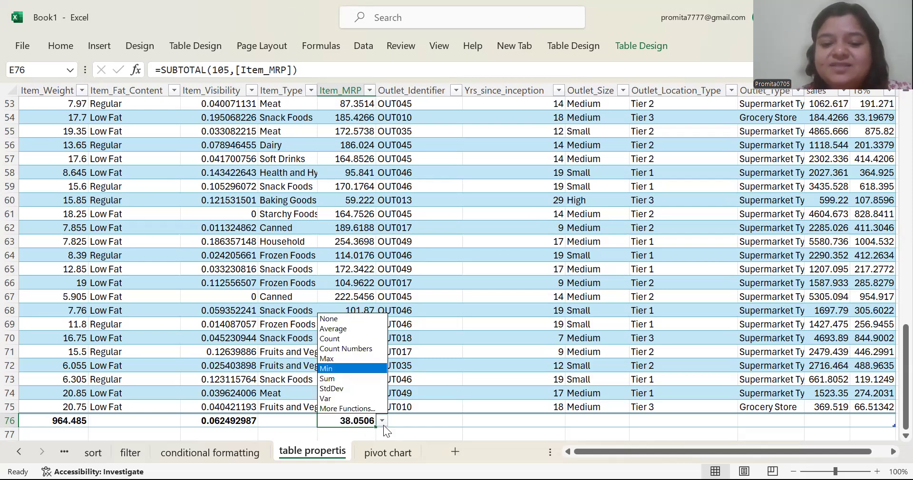
click(343, 388)
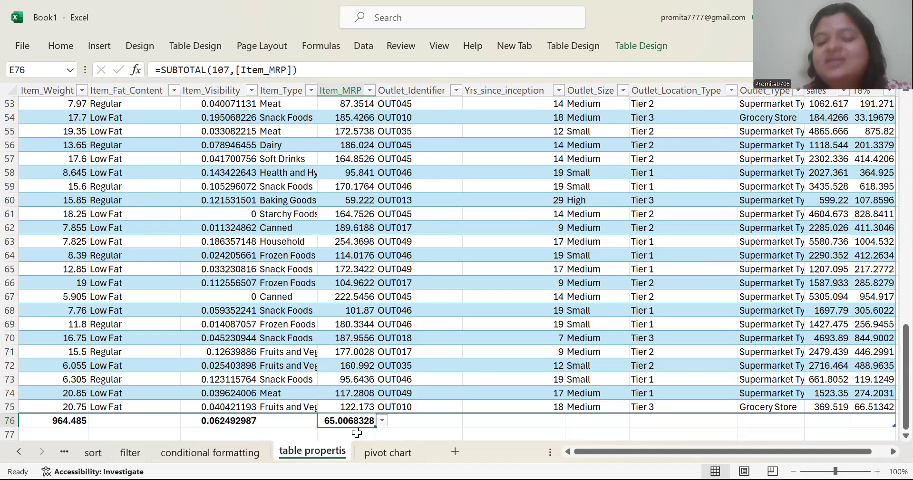
click(383, 421)
click(357, 400)
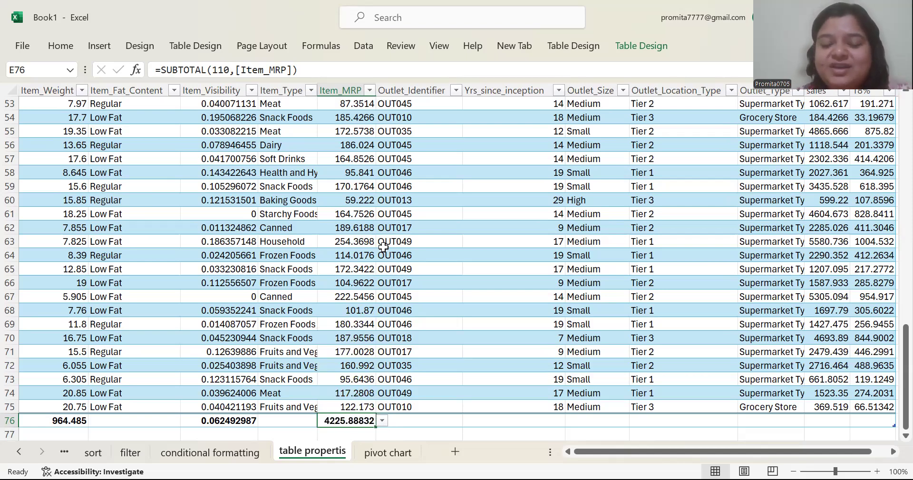
Browse the additional functions available for the Item_MRP total and close the function list without choosing one
click(388, 424)
click(386, 421)
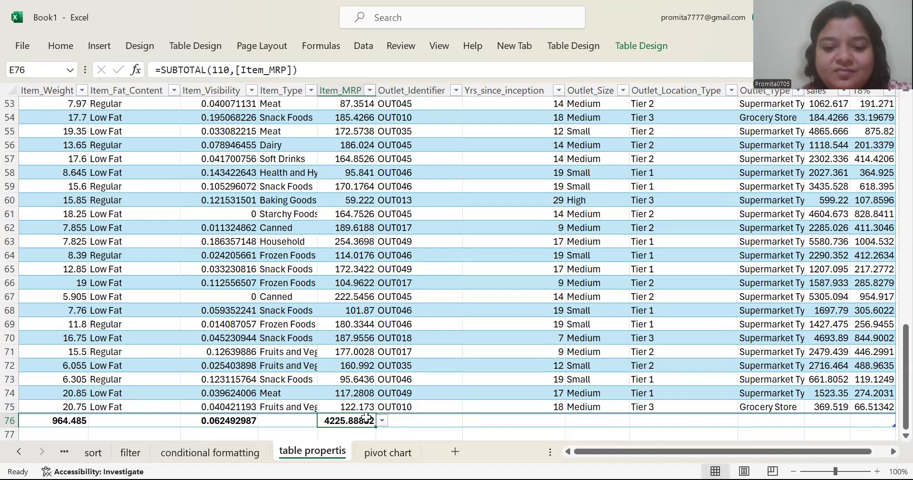
click(383, 421)
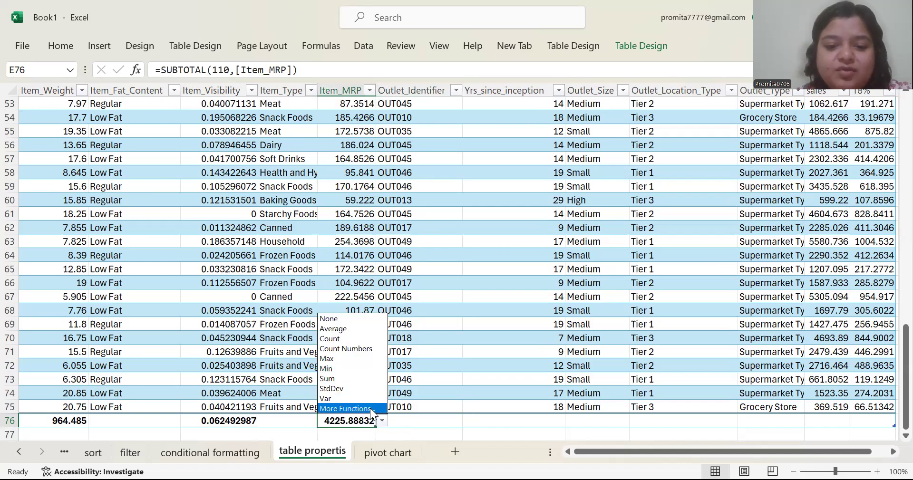
click(370, 408)
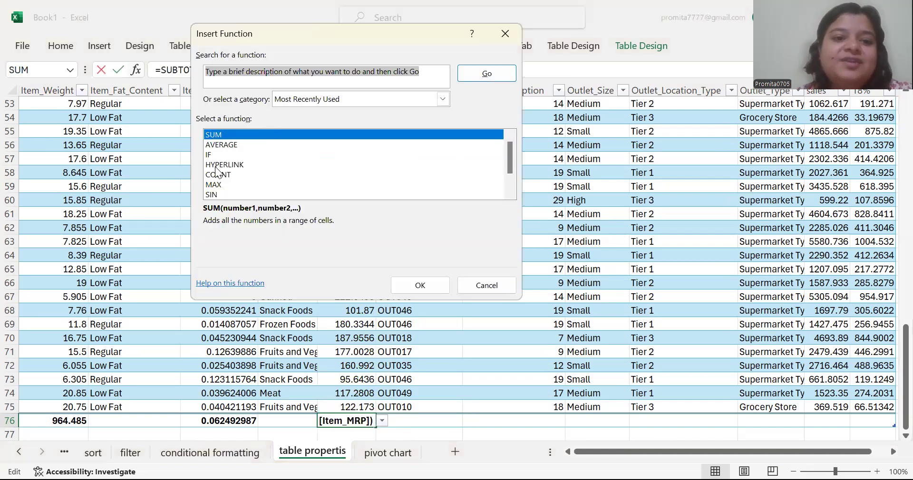
triple_click(510, 192)
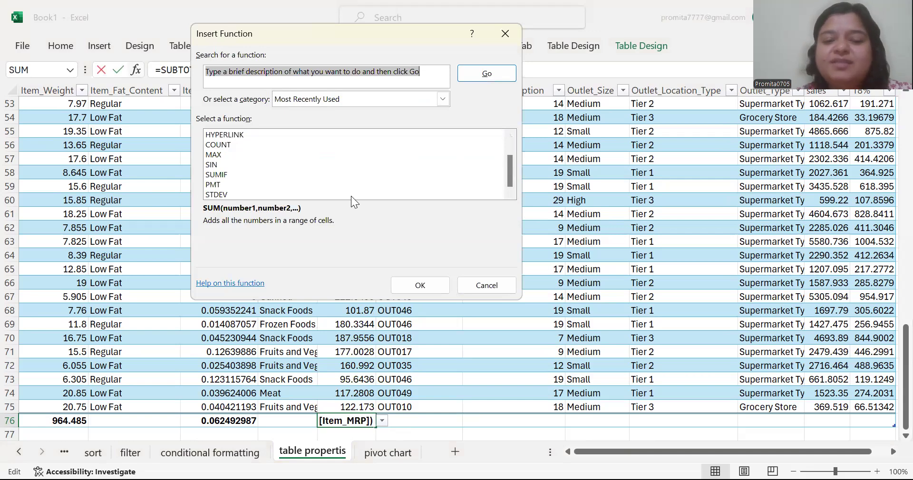
click(502, 36)
click(418, 430)
click(374, 422)
click(419, 412)
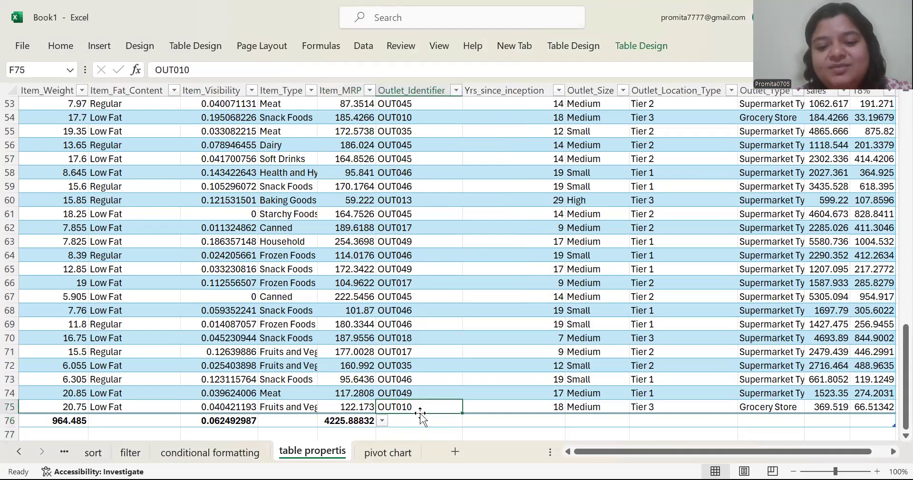
Set the Yrs_since_inception total in cell G76 to Average, and replace it with Max
click(517, 422)
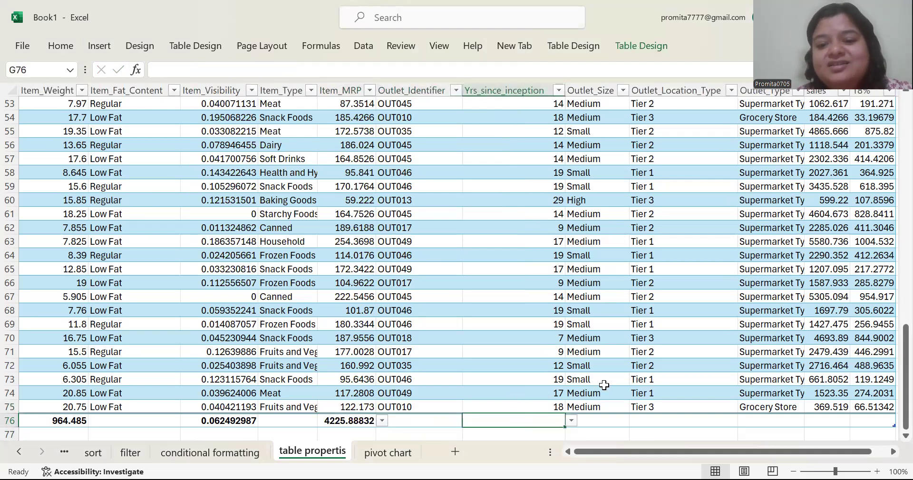
click(569, 420)
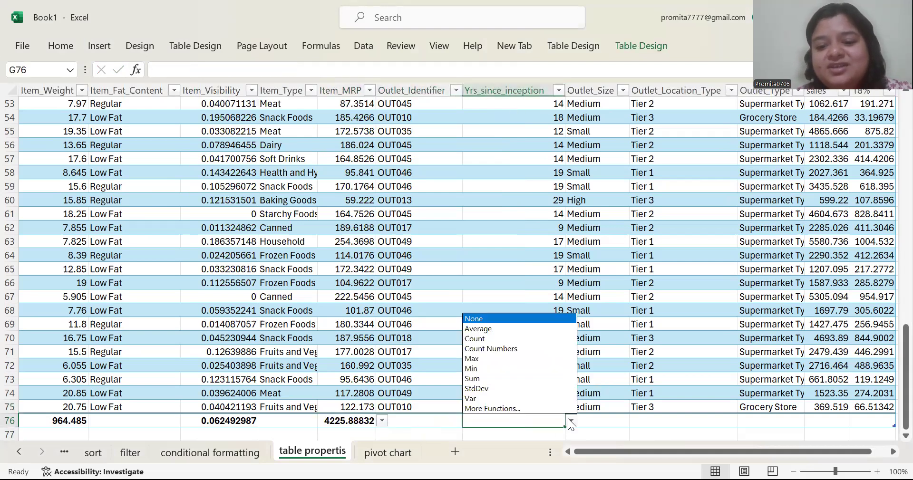
click(507, 330)
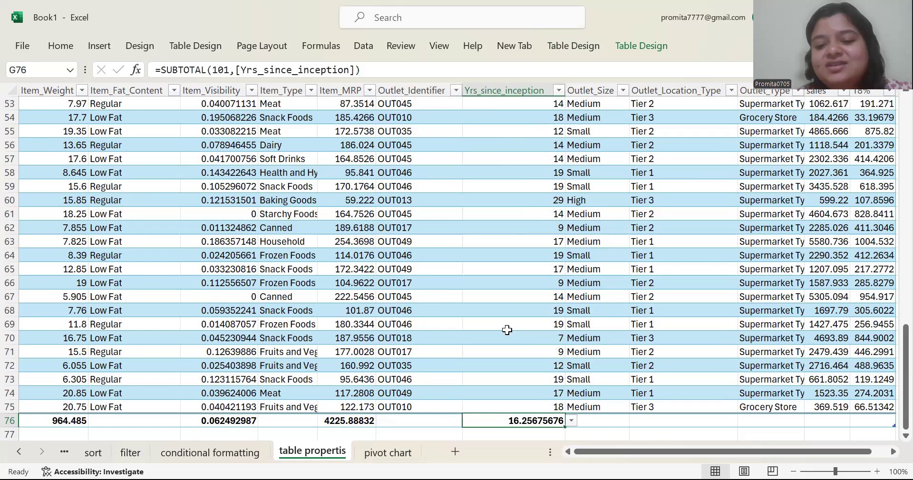
click(568, 421)
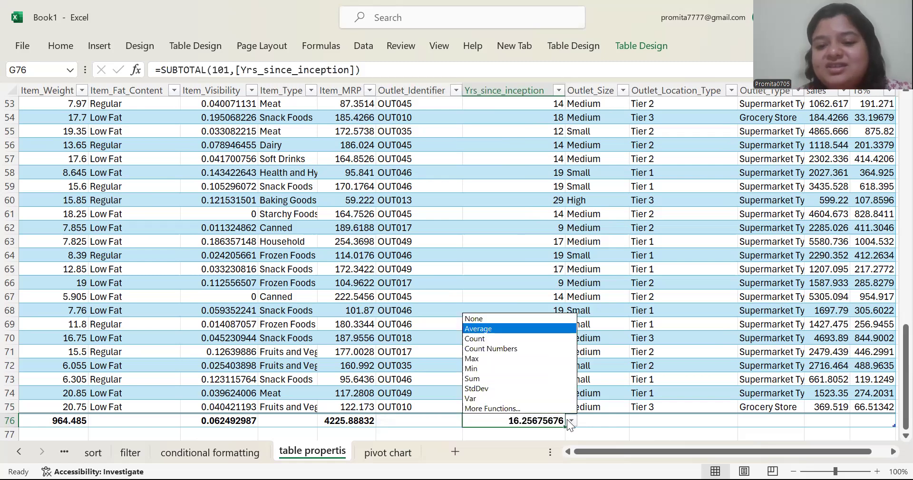
click(492, 358)
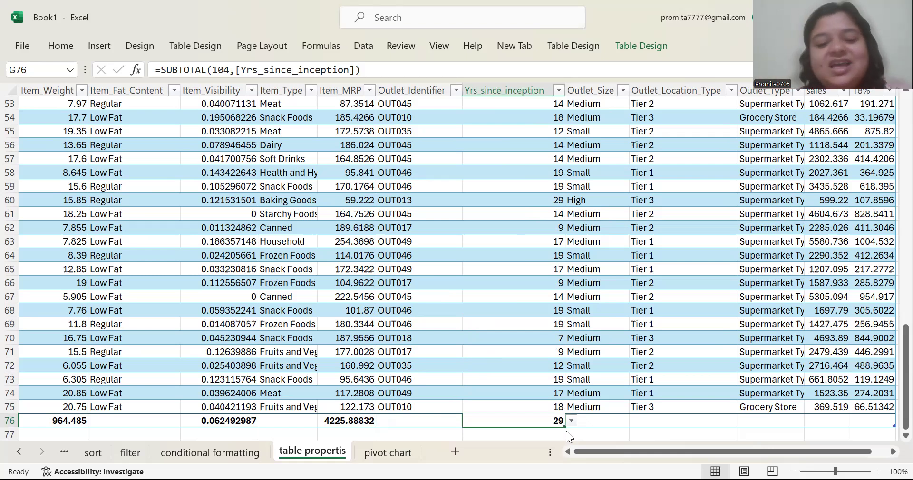
Start a PivotTable from the full item sales data range A1:K75 on the pivot chart sheet
click(388, 453)
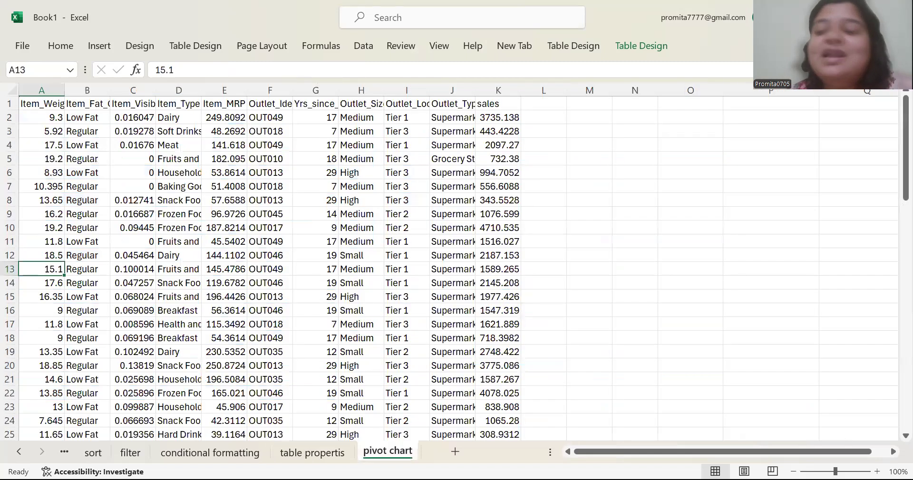
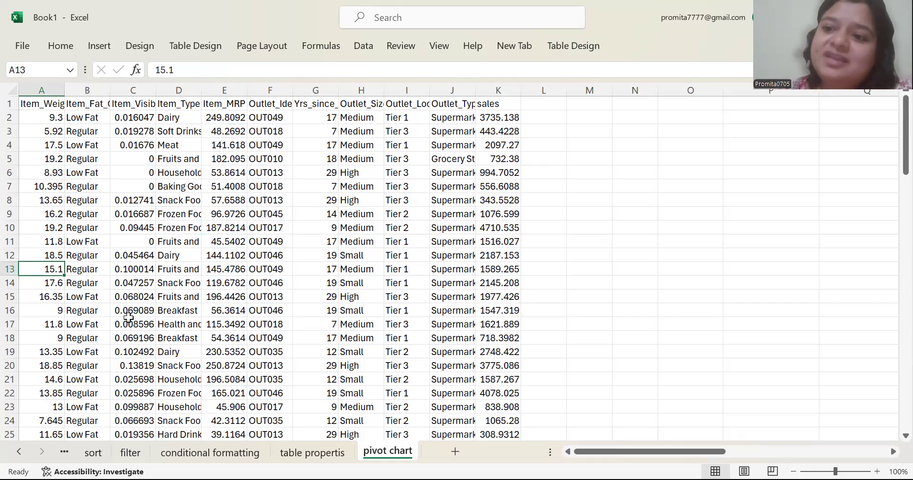
click(164, 215)
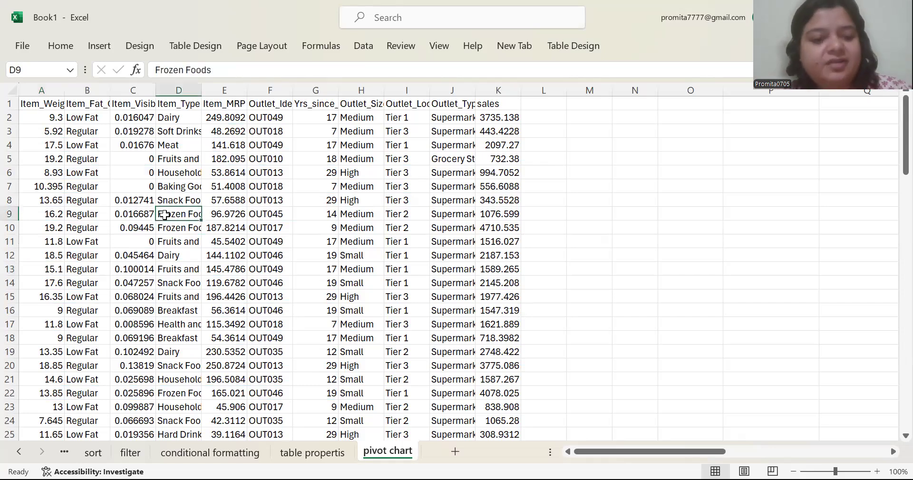
key(ctrl+a)
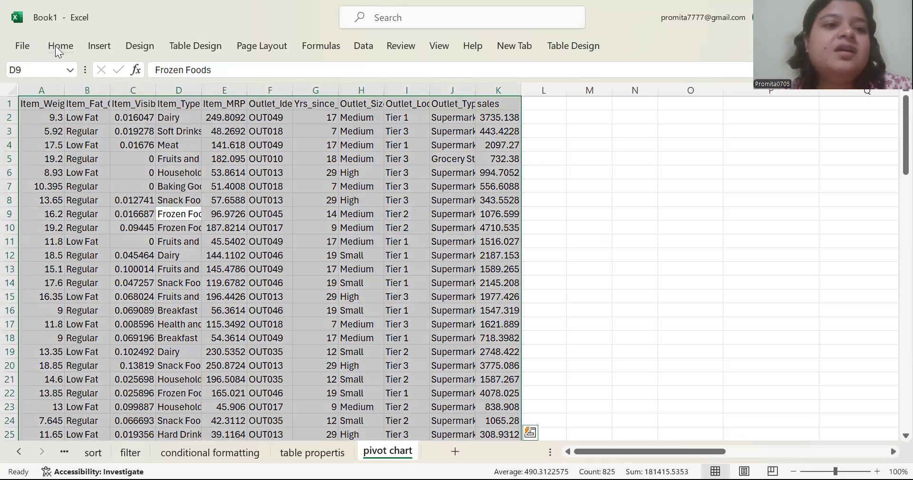
click(55, 46)
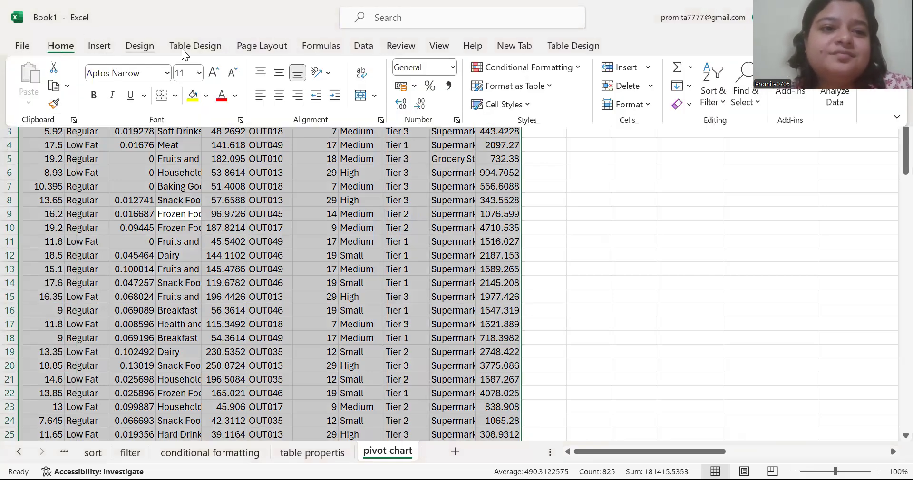
click(360, 46)
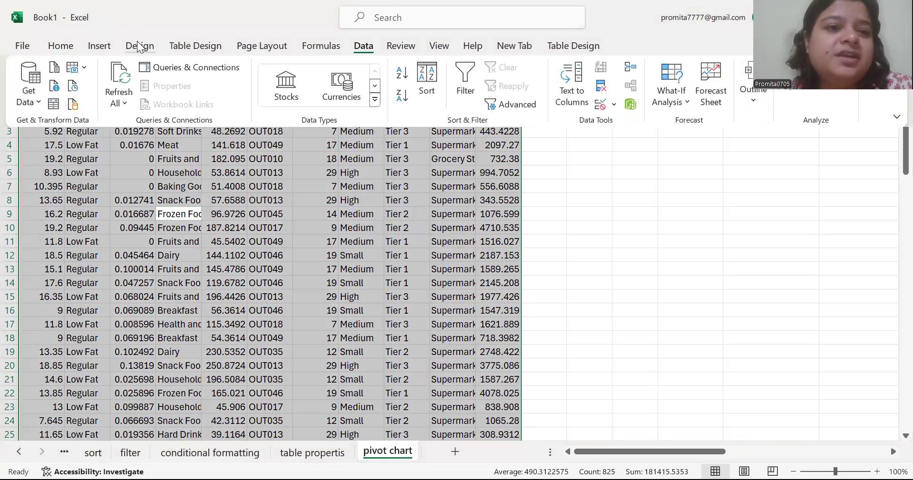
click(97, 47)
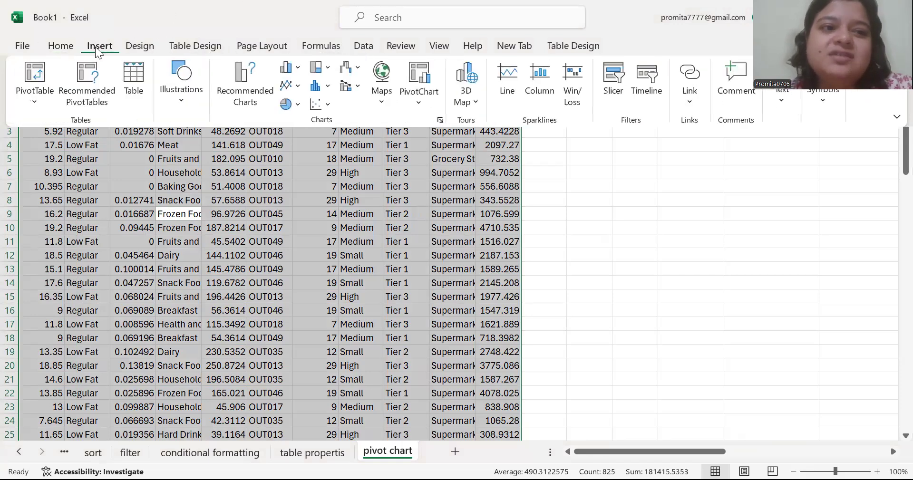
click(36, 76)
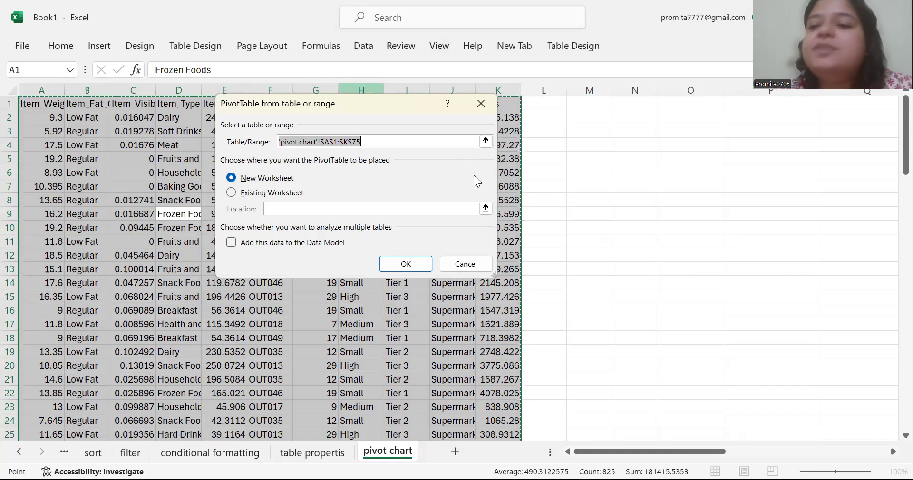
Place the PivotTable on the existing worksheet at cell M5 and create it
click(231, 193)
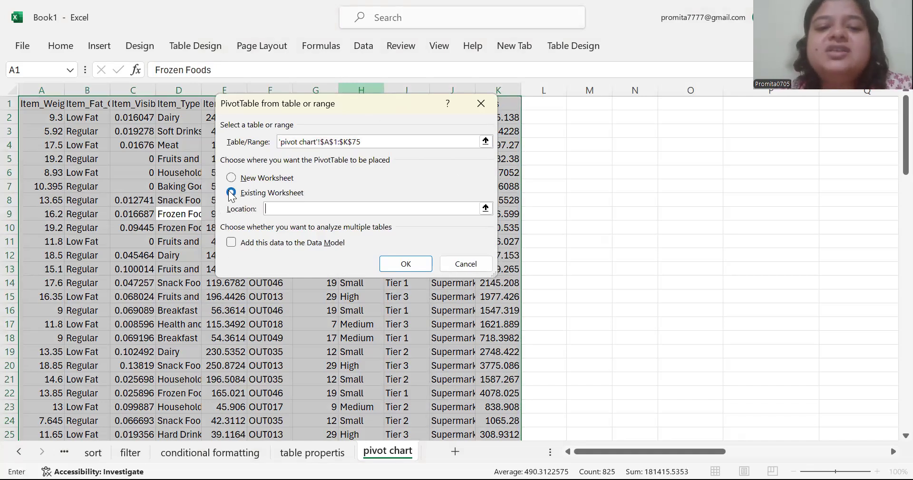
click(486, 208)
click(609, 152)
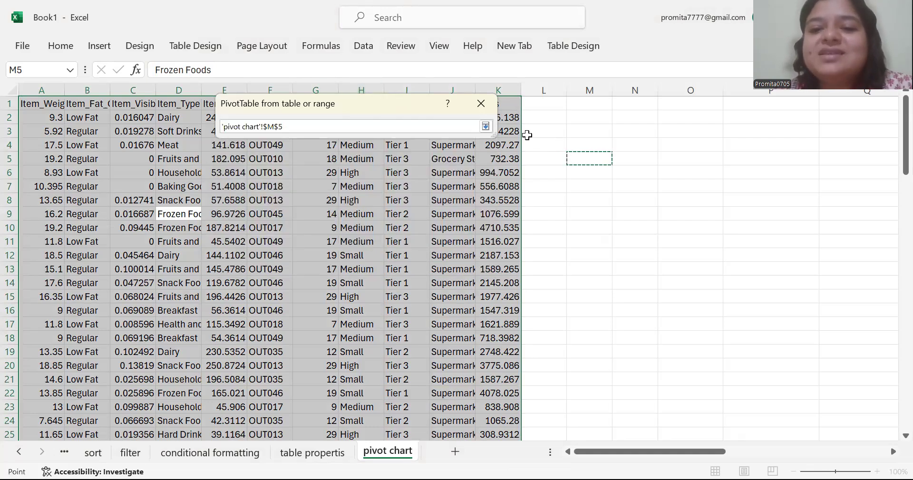
click(486, 127)
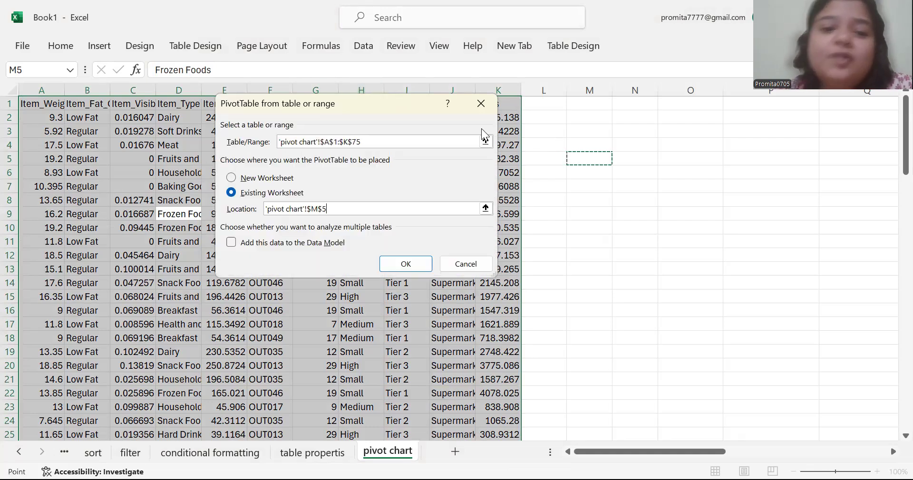
click(424, 263)
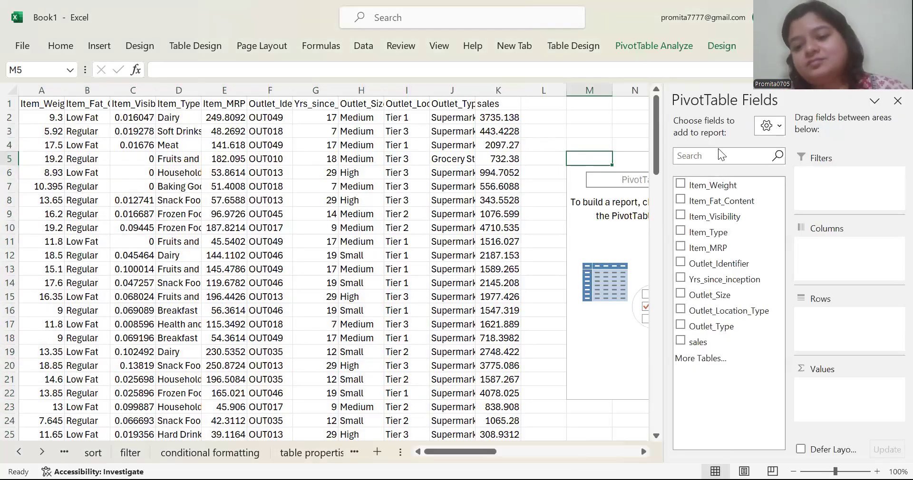
Add Item_Fat_Content to the PivotTable's Rows and Values areas to count the items per fat content
click(644, 450)
click(644, 450)
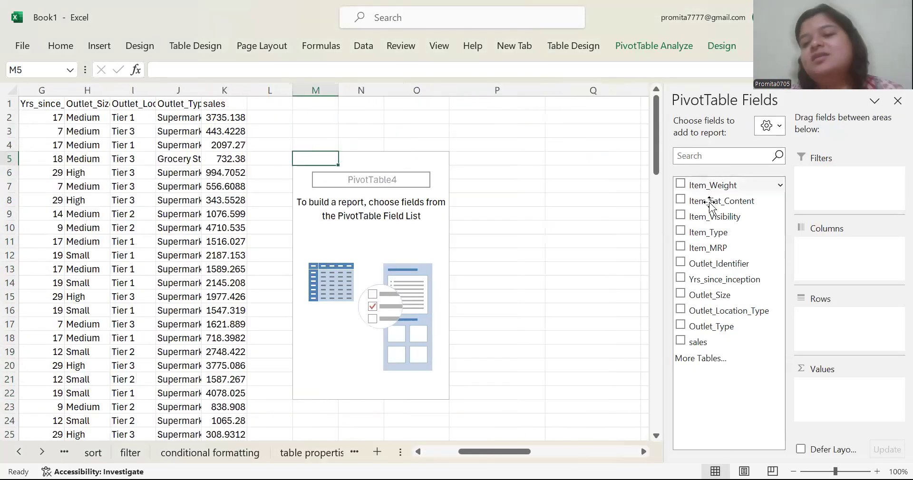
drag(711, 202, 823, 326)
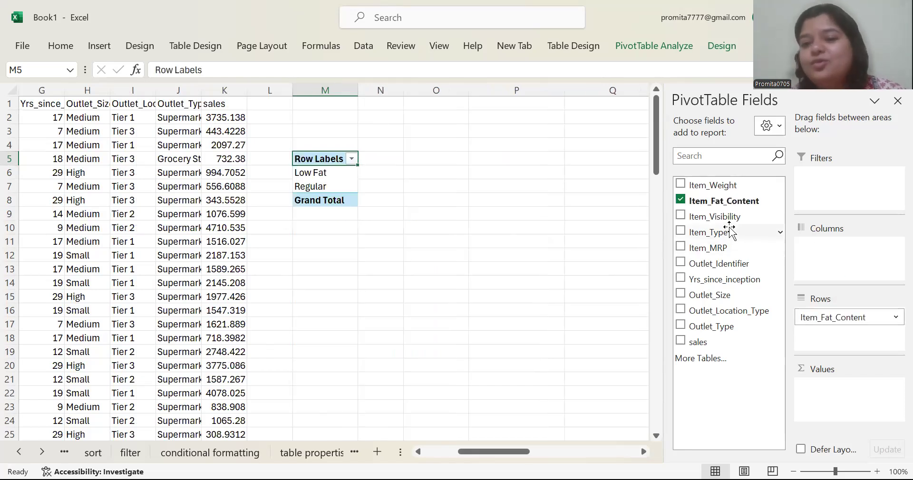
drag(726, 205, 853, 402)
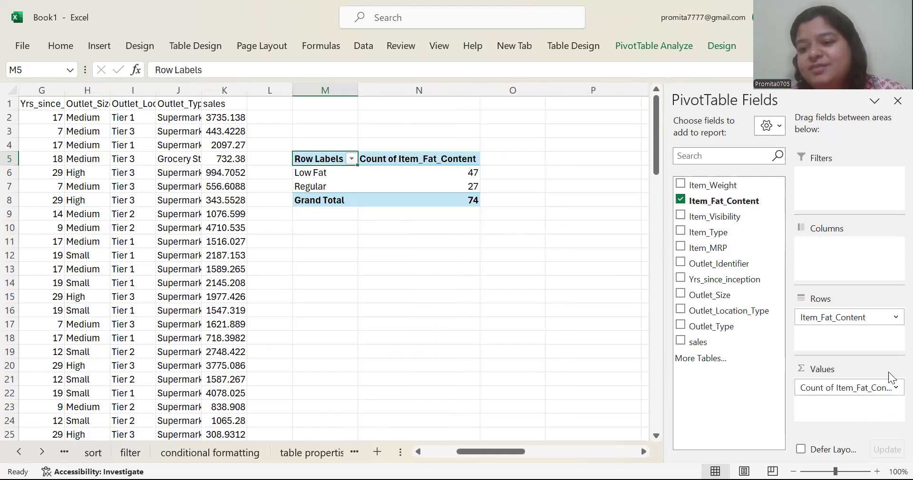
click(894, 388)
click(894, 389)
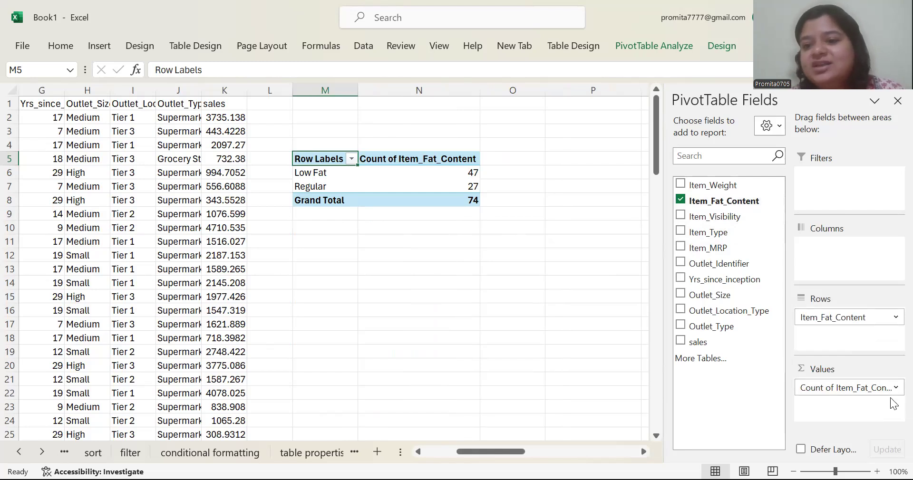
Remove Item_Fat_Content from the Values and Rows areas, and add it again to both
drag(874, 386, 744, 249)
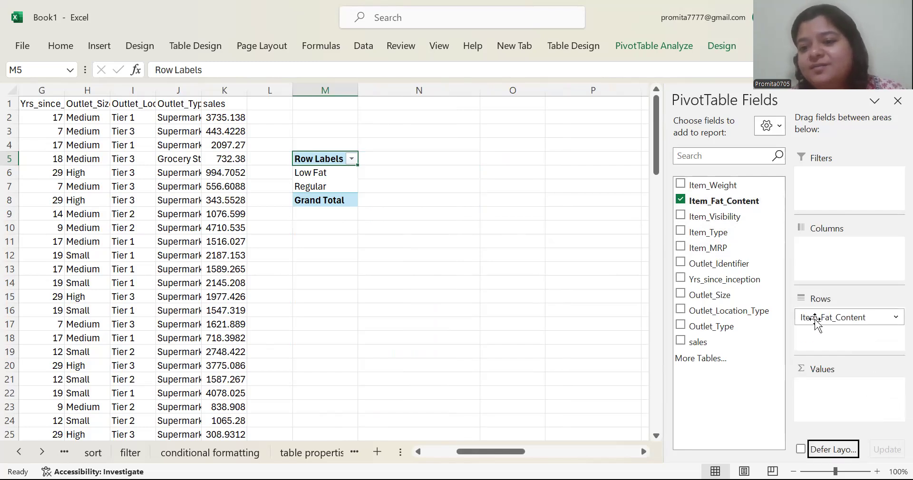
drag(815, 317, 694, 238)
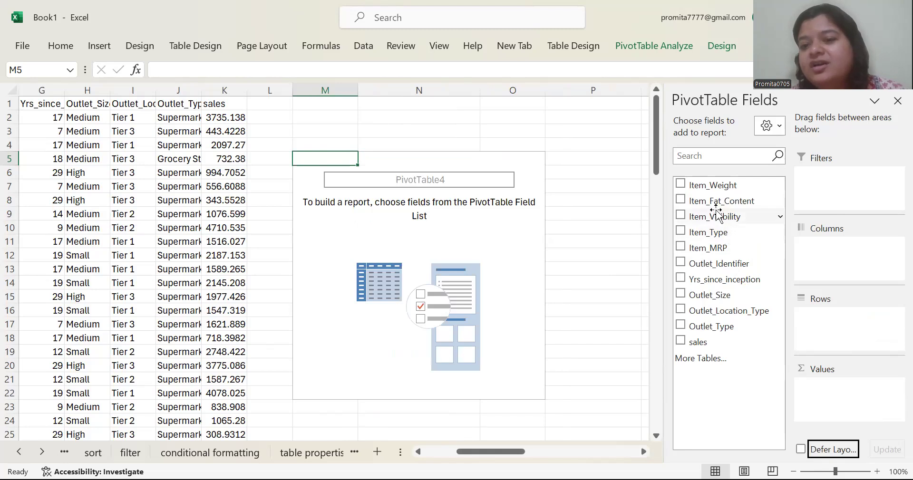
drag(718, 203, 857, 335)
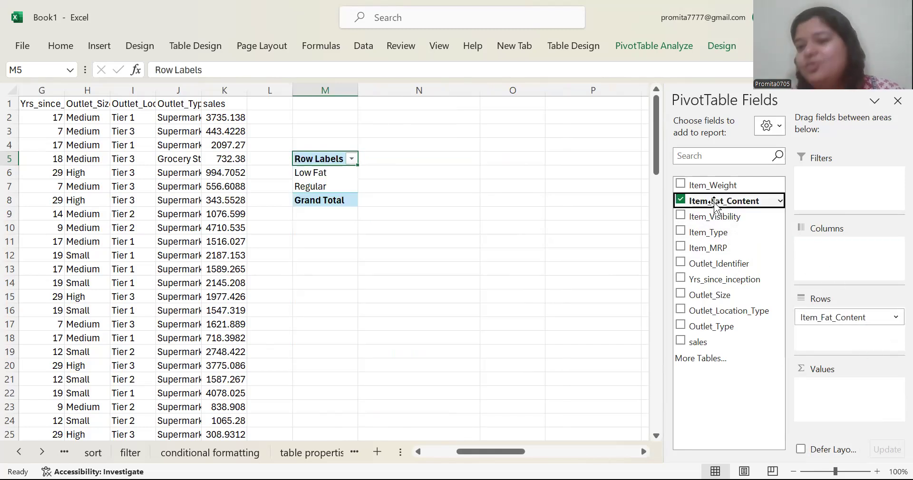
drag(714, 204, 832, 388)
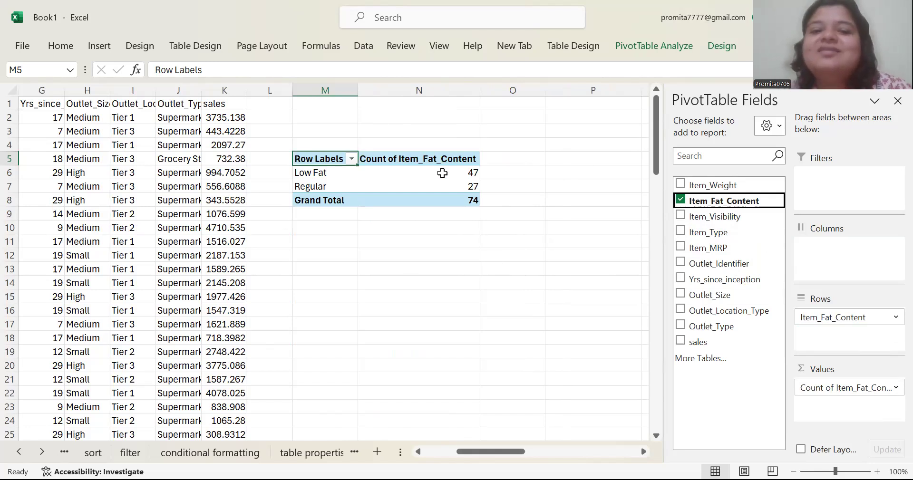
mouse_move(443, 173)
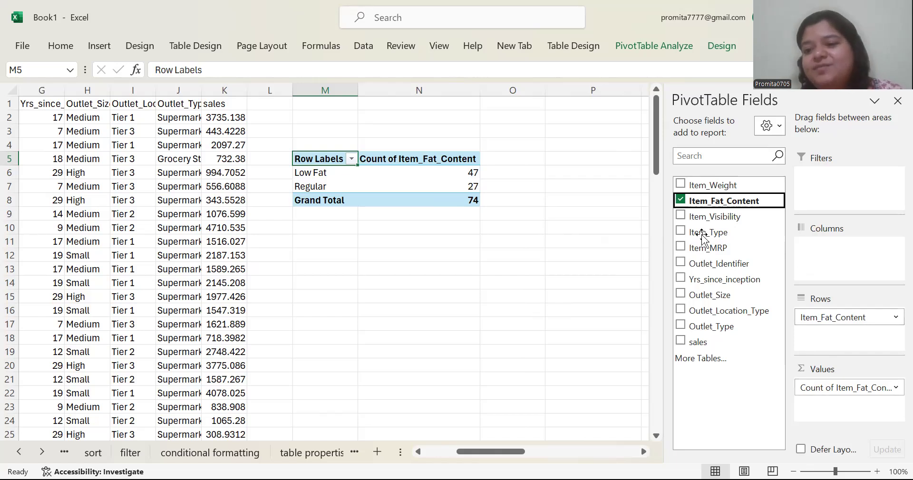
Replace Item_Fat_Content with Item_Type in the PivotTable's Rows and Values areas to count the items per type
drag(856, 319, 775, 247)
drag(830, 390, 864, 329)
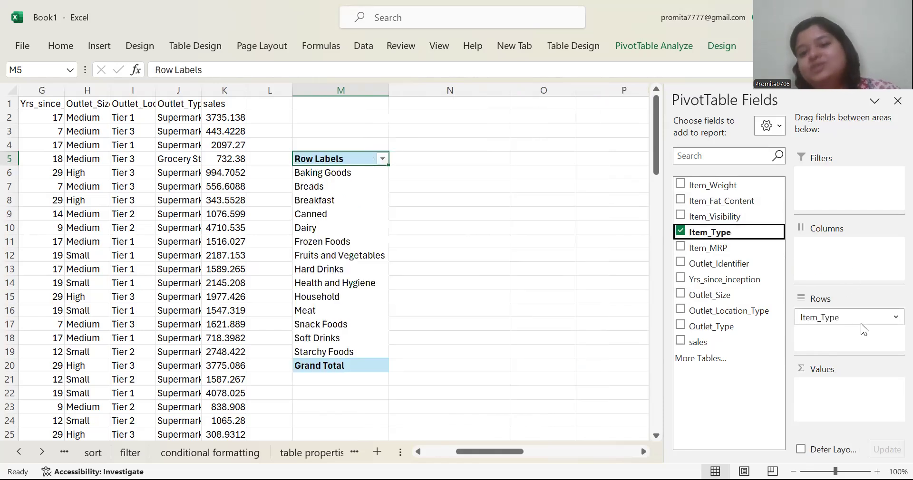
drag(714, 233, 862, 397)
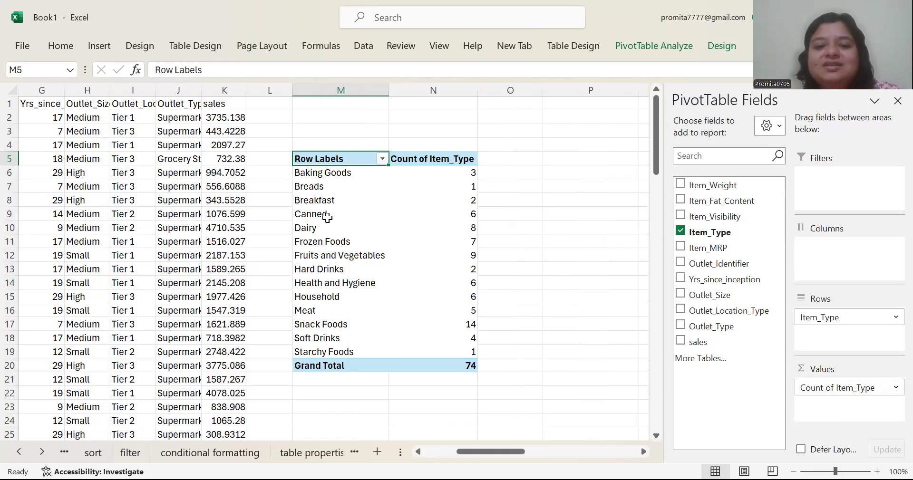
click(332, 233)
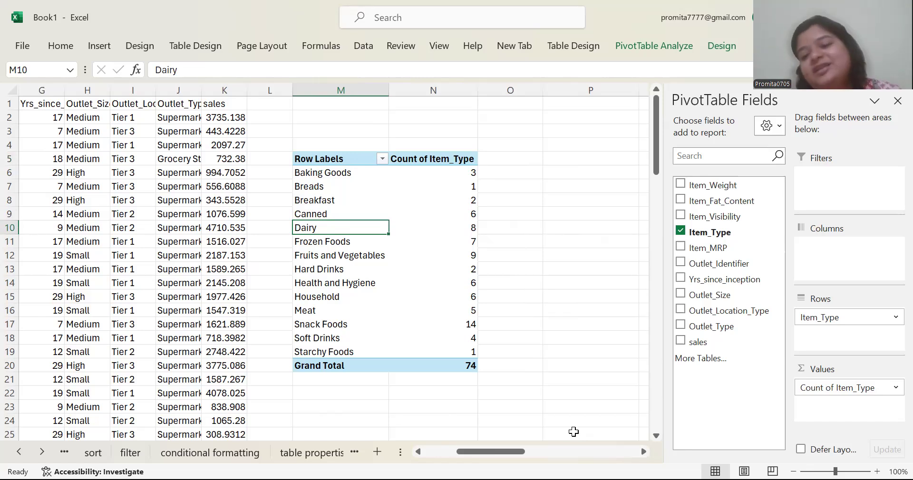
Replace Item_Type with Item_MRP in the PivotTable's Rows and Values areas
scroll(656, 438, down, 4)
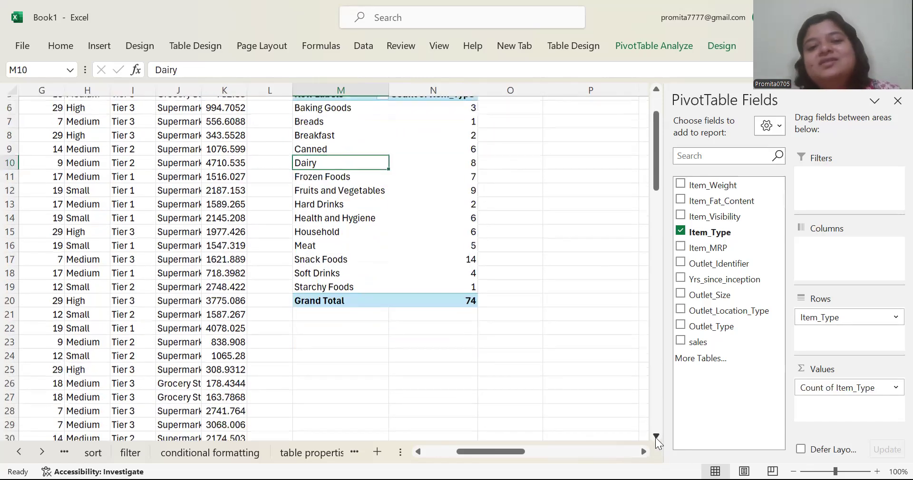
scroll(655, 437, down, 1)
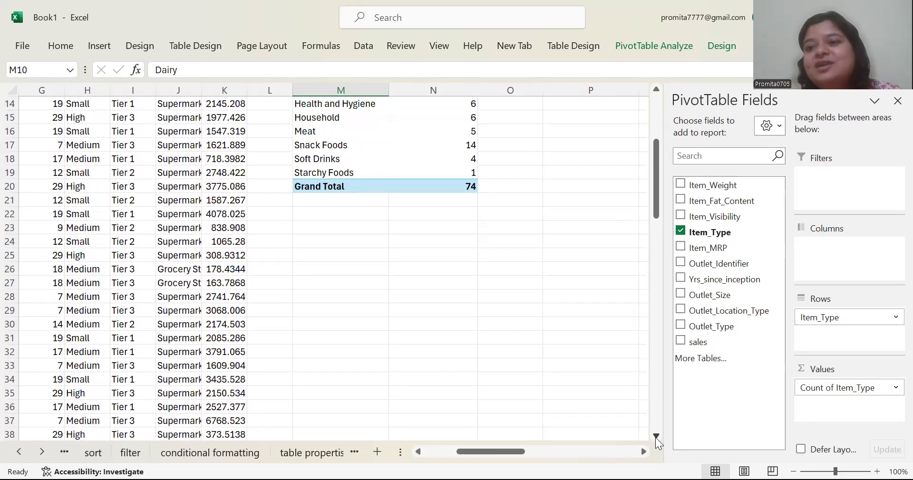
click(656, 437)
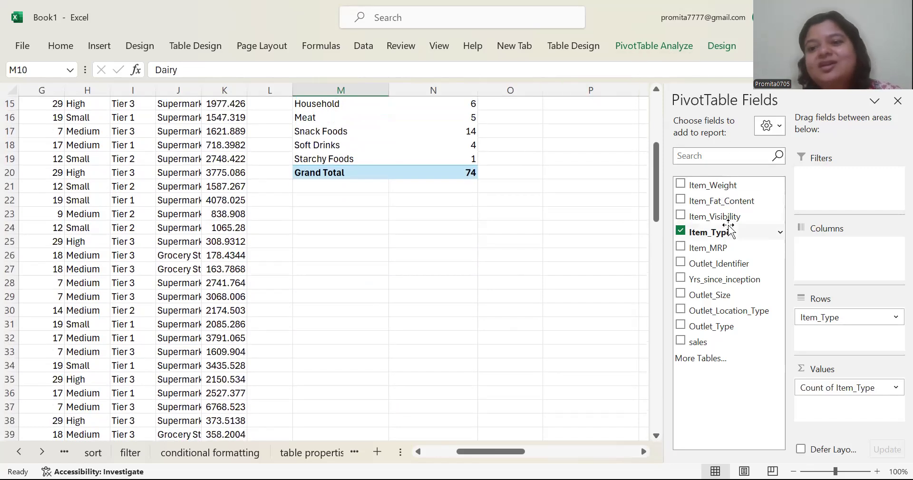
drag(816, 318, 738, 284)
drag(812, 386, 759, 377)
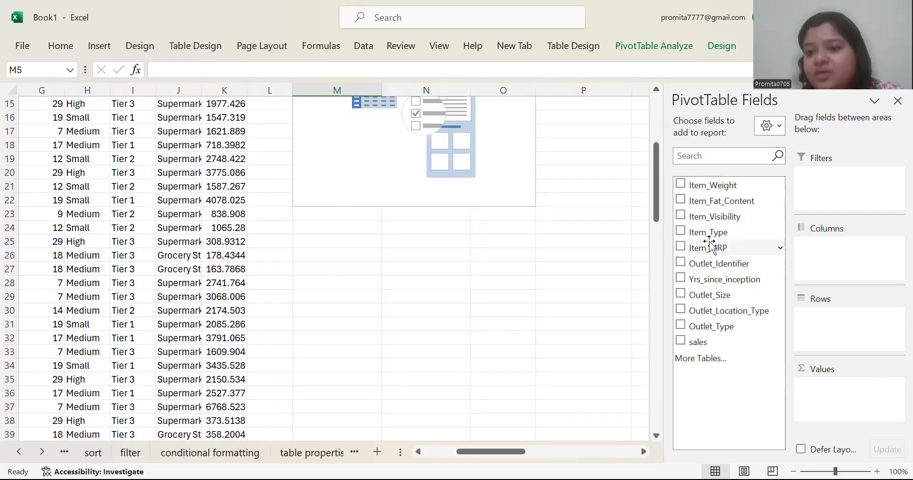
drag(710, 245, 863, 328)
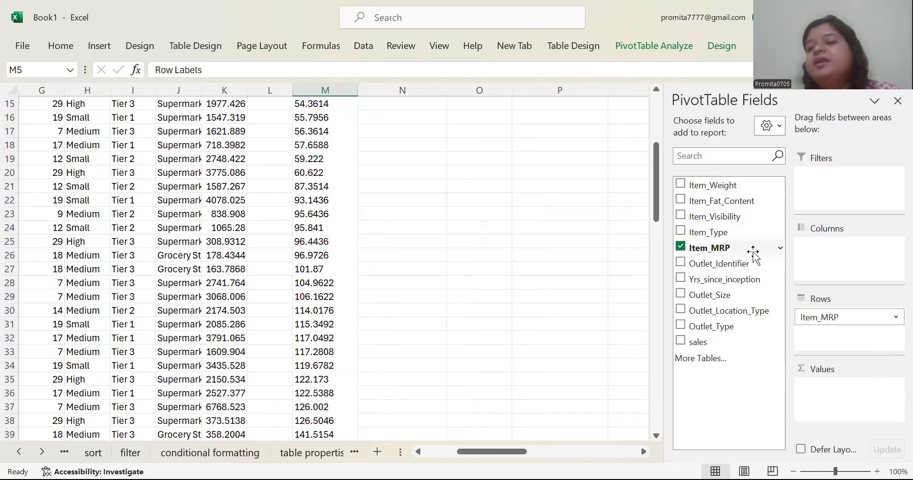
drag(744, 251, 854, 389)
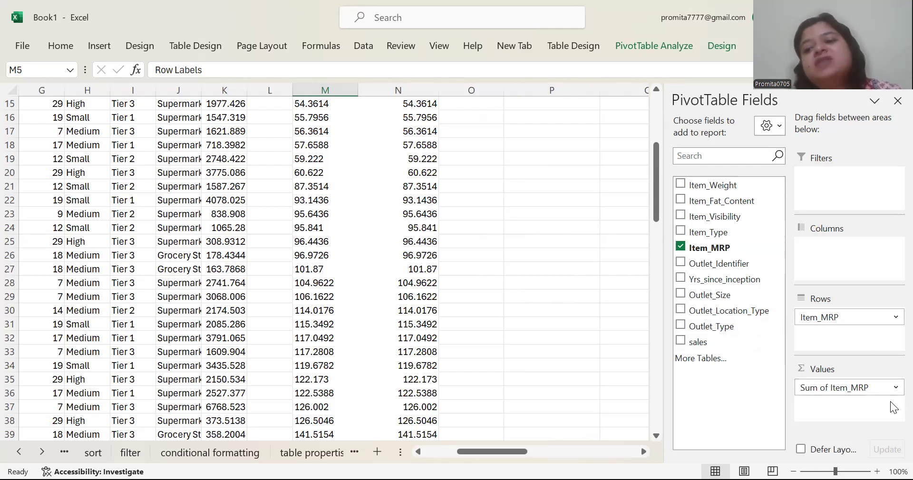
Change the Item_MRP value field to be summarized by Count
click(894, 389)
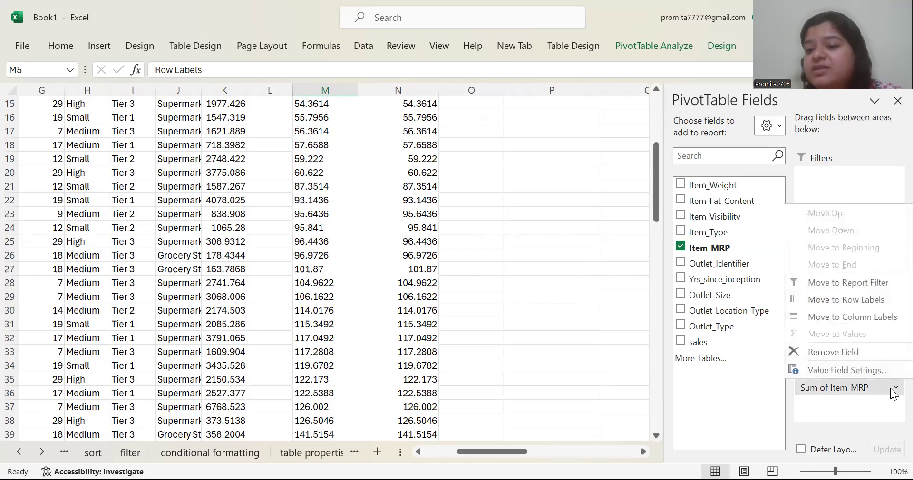
click(881, 424)
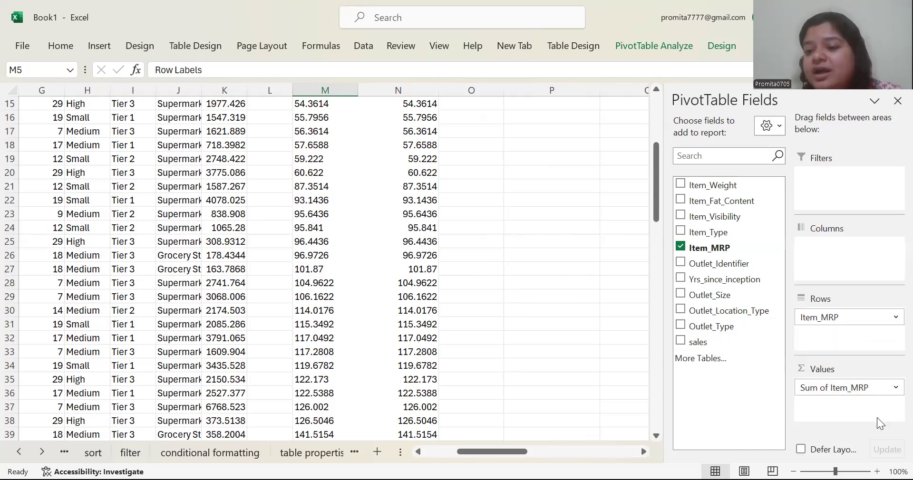
click(895, 388)
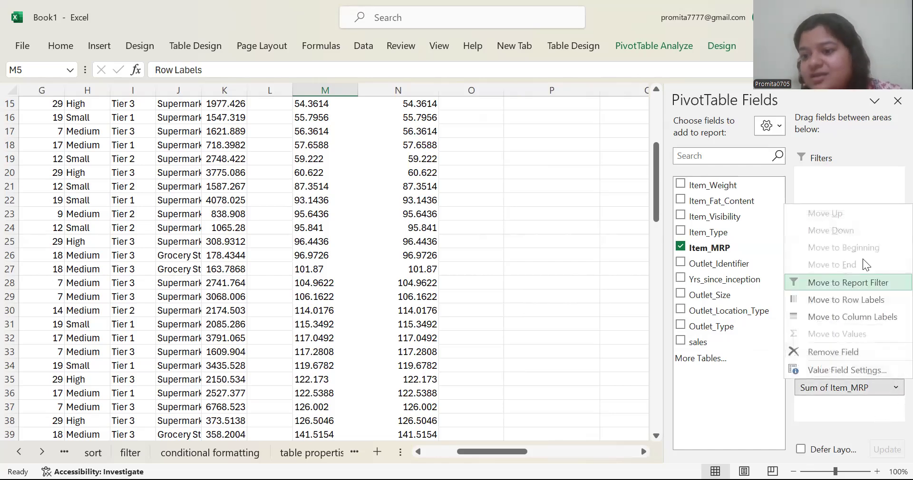
click(815, 370)
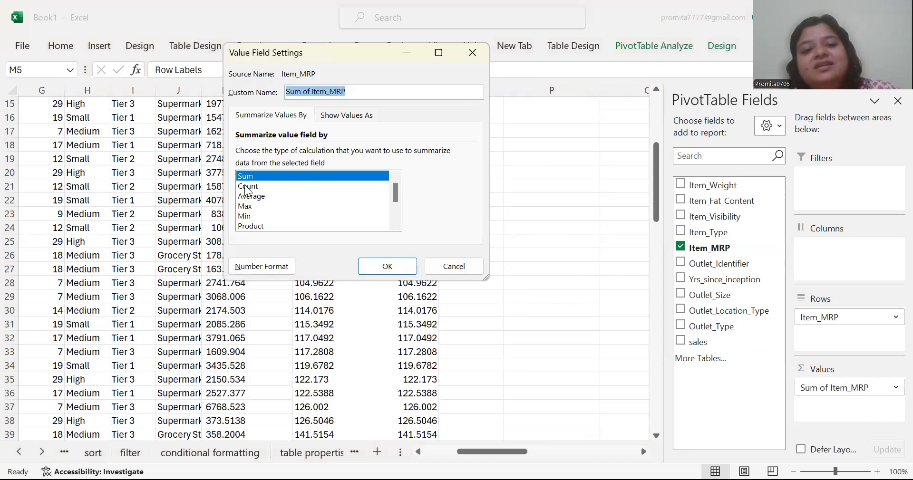
click(257, 186)
click(393, 267)
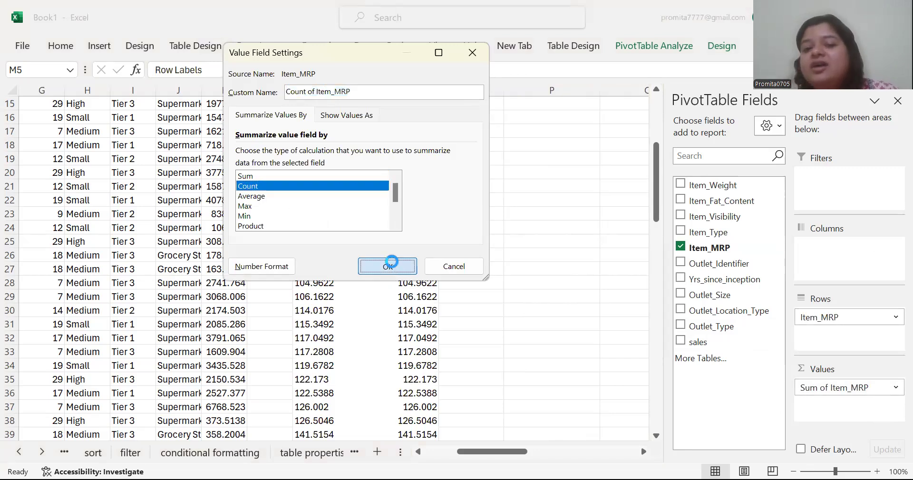
Open the grouping settings for the PivotTable's Item_MRP row labels and set the starting value to 0
scroll(656, 118, up, 5)
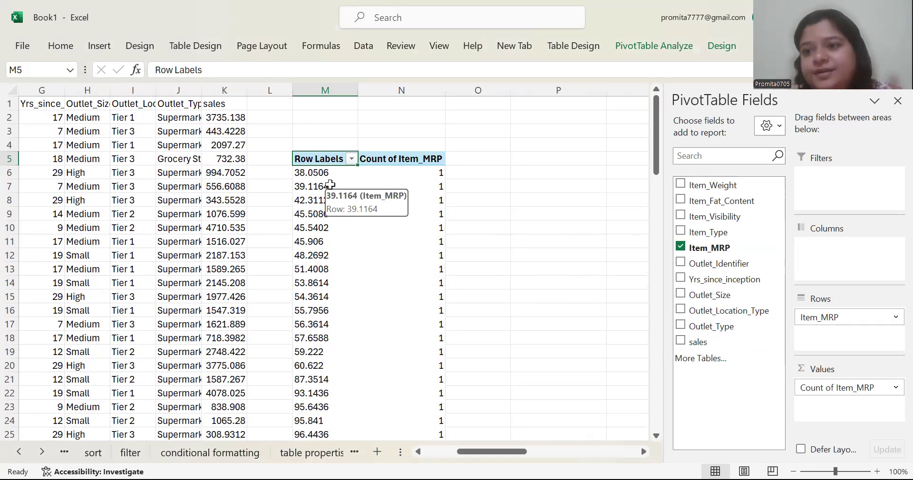
click(300, 195)
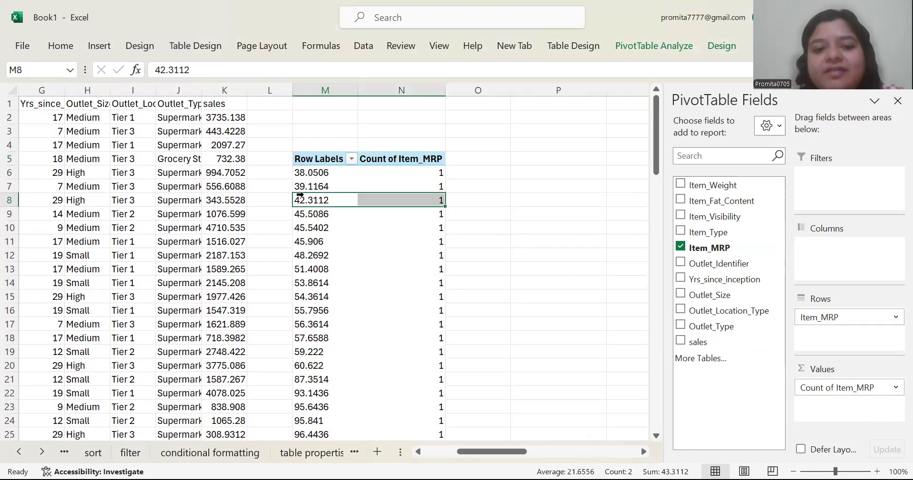
right_click(299, 195)
click(335, 218)
click(335, 218)
click(330, 200)
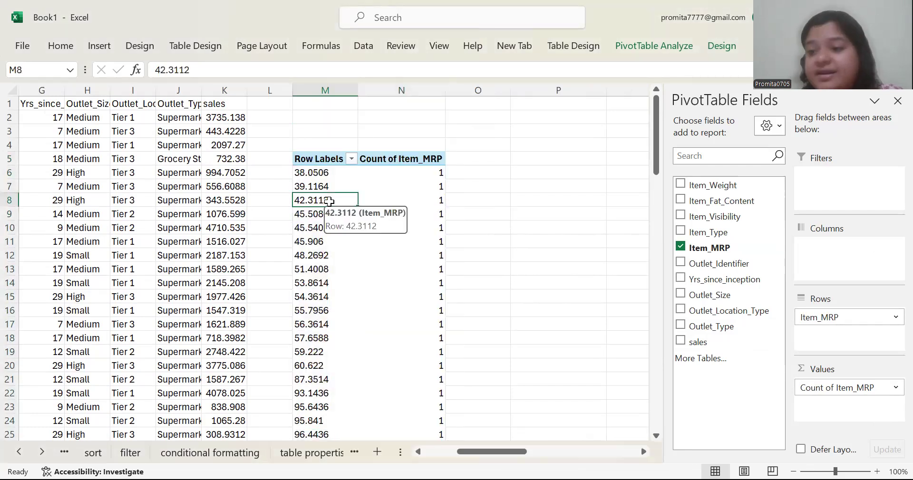
right_click(329, 201)
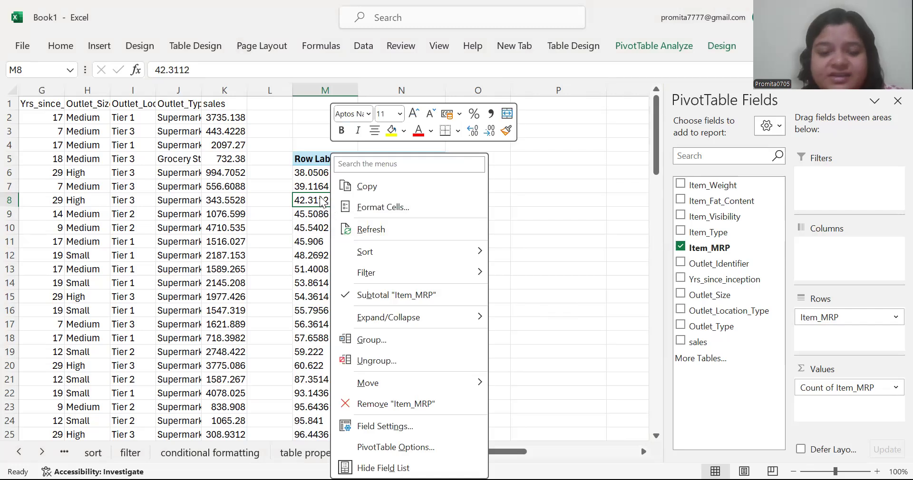
click(384, 339)
click(415, 312)
key(BackSpace)
key(BackSpace)
key(BackSpace)
key(BackSpace)
key(BackSpace)
key(BackSpace)
key(BackSpace)
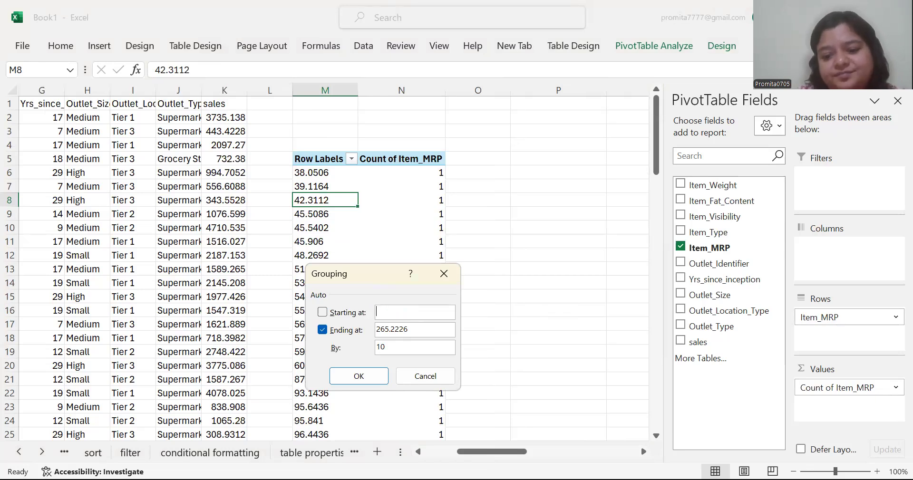
text(0)
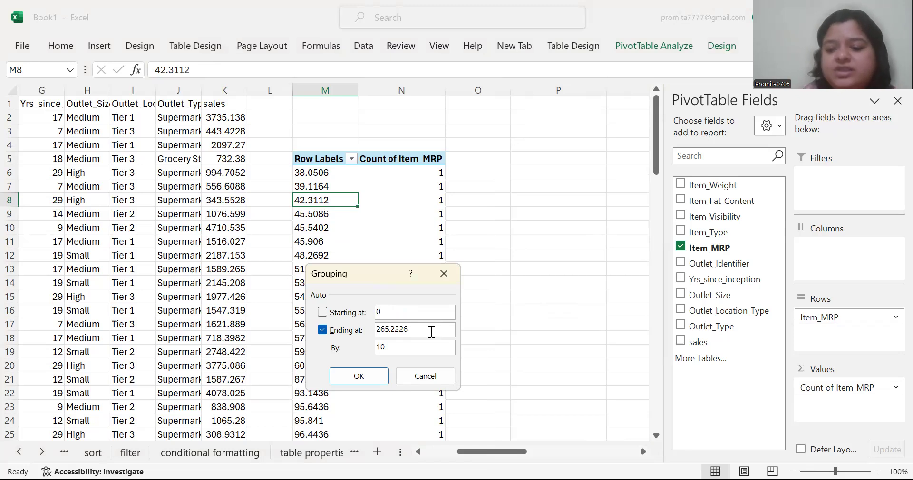
Set the Item_MRP grouping to end at 270 in intervals of 30, and apply it
key(BackSpace)
key(BackSpace)
key(BackSpace)
key(BackSpace)
key(BackSpace)
key(BackSpace)
key(BackSpace)
text(70)
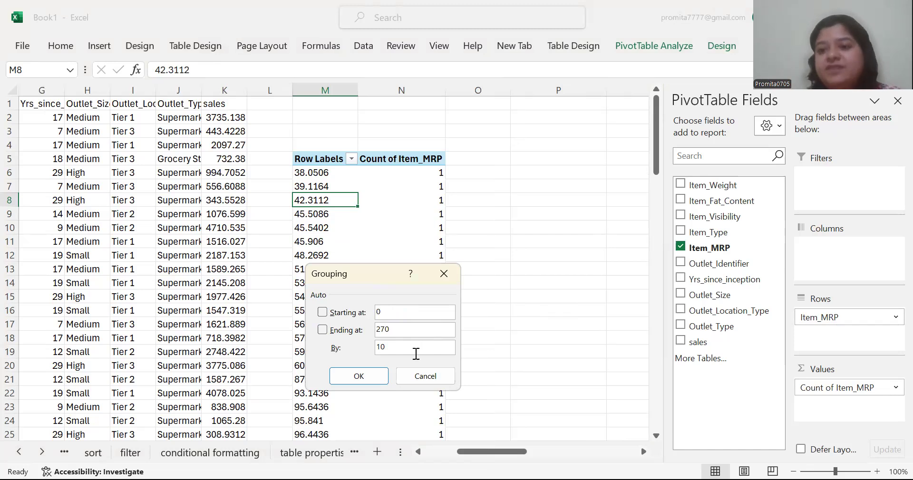
click(385, 346)
key(BackSpace)
key(BackSpace)
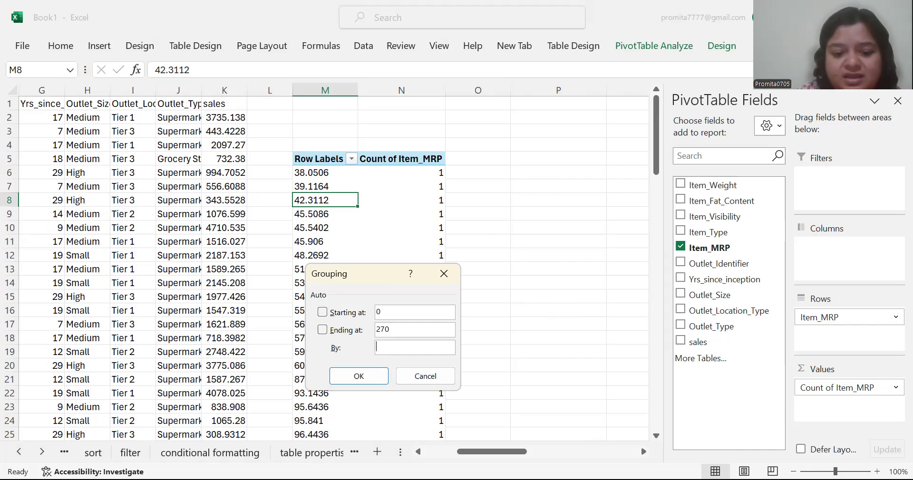
text(30)
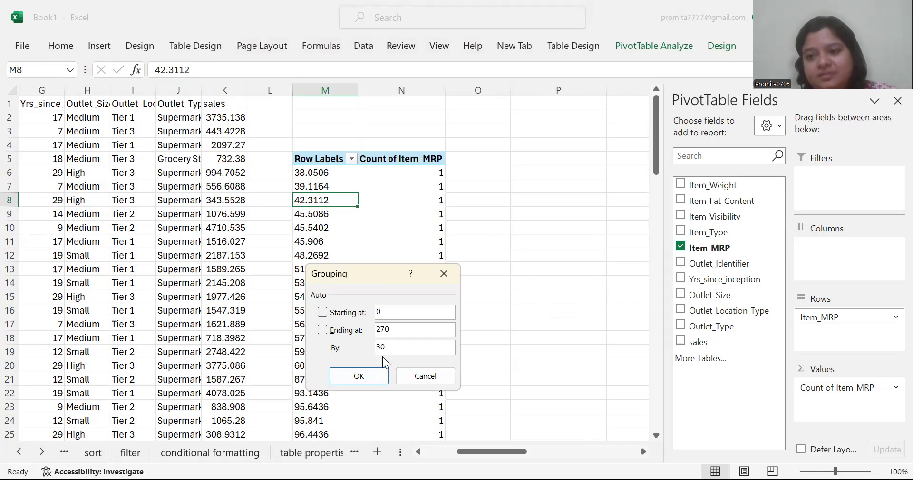
click(366, 380)
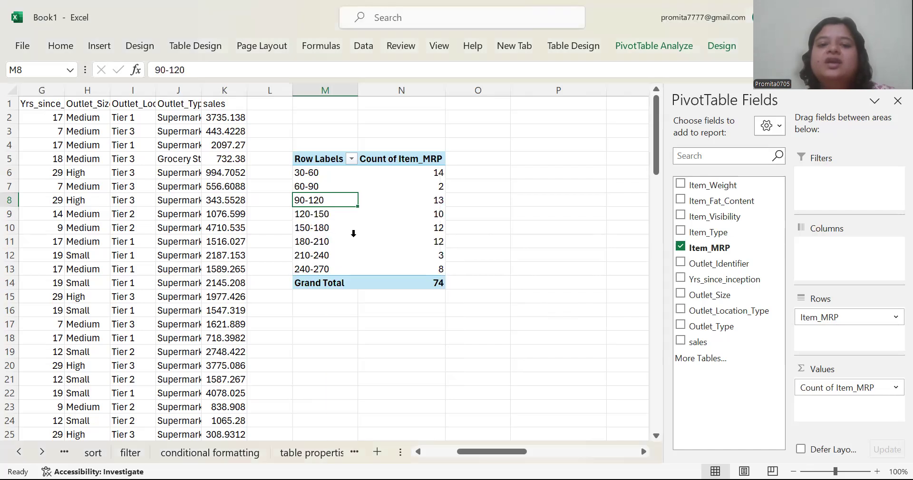
Examine the grouped Item_MRP ranges, their item counts and the grand total in the PivotTable
click(308, 171)
key(Down)
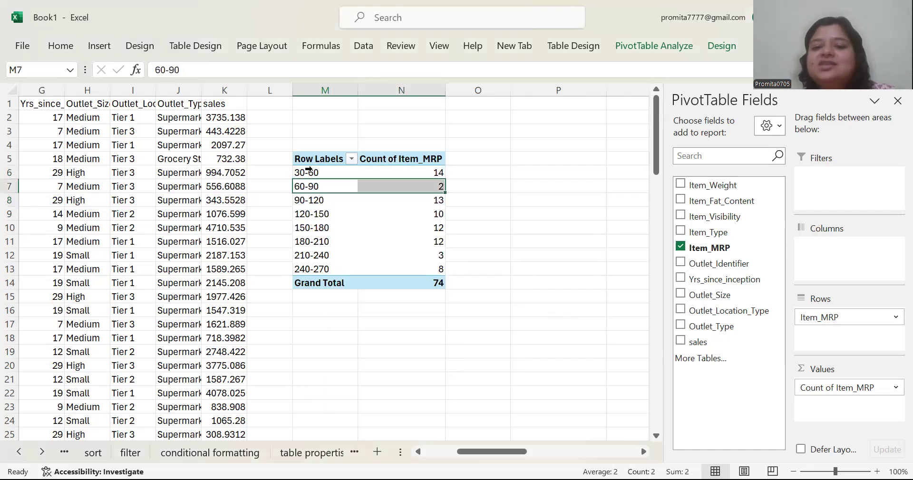
key(Down)
key(Down)
key(Down)
key(Down)
key(Down)
key(Down)
key(Up)
key(Up)
key(Up)
key(Up)
key(Up)
key(Up)
key(Up)
key(Up)
key(Down)
key(Down)
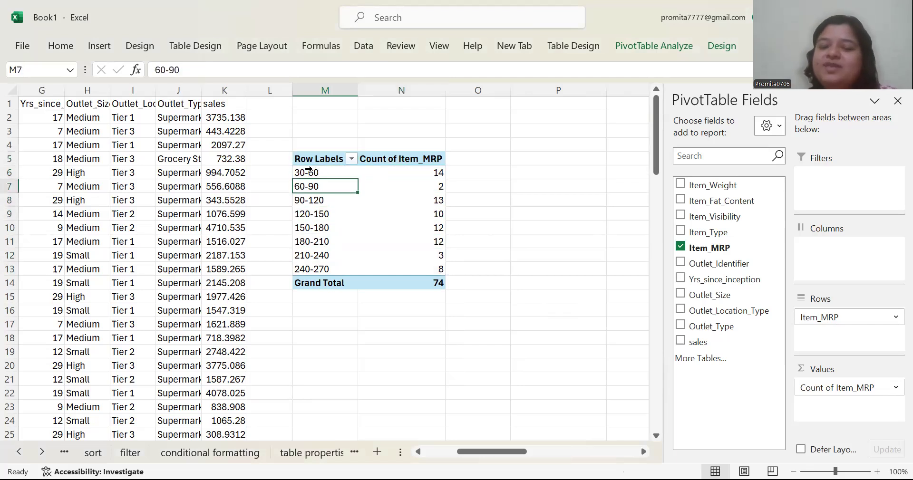
key(Right)
key(Right)
key(Left)
key(Down)
key(Down)
key(Down)
key(Down)
key(Down)
key(Down)
key(Down)
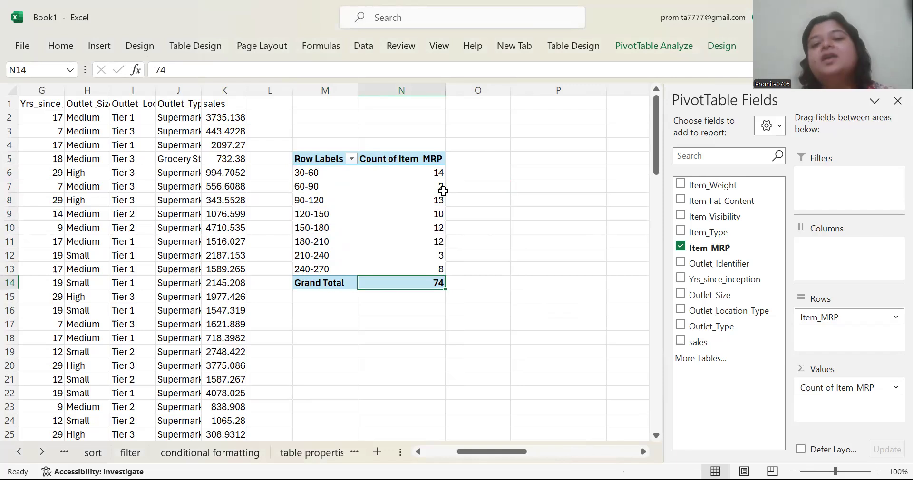
mouse_move(444, 190)
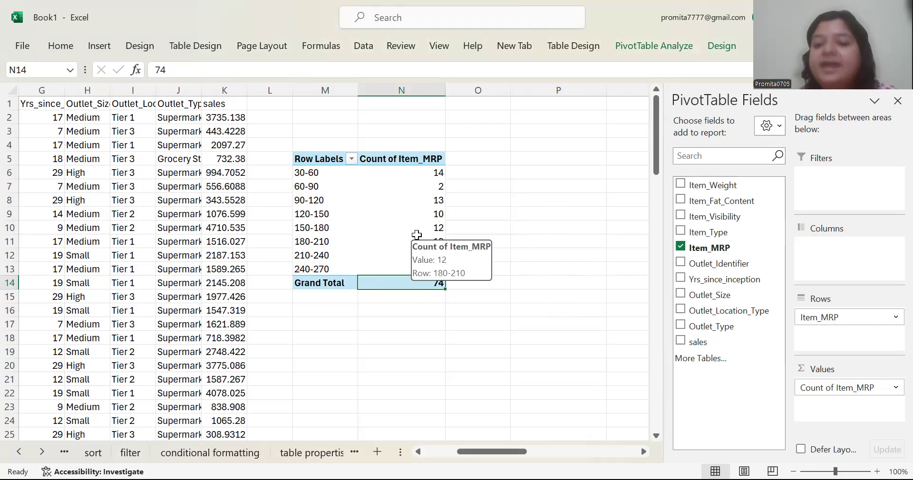
Create a second PivotTable from range G1:K75, placed at cell M18 of the existing pivot chart worksheet
click(332, 336)
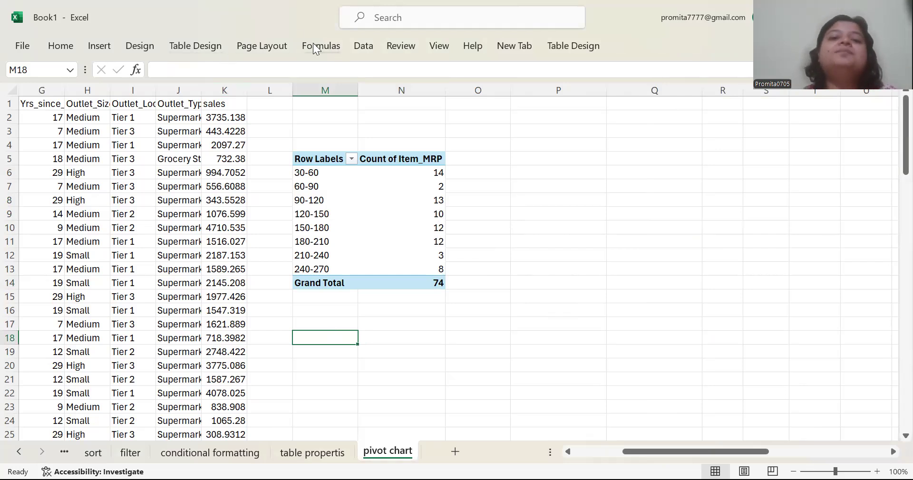
click(99, 46)
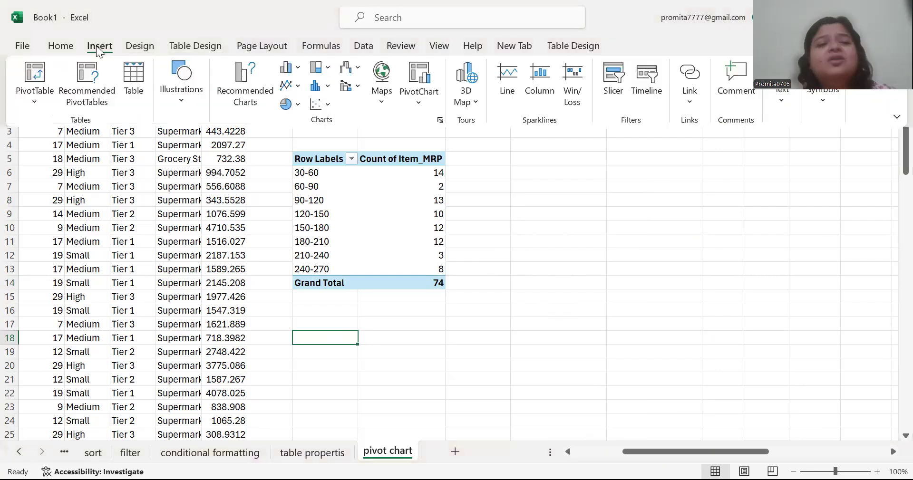
click(49, 79)
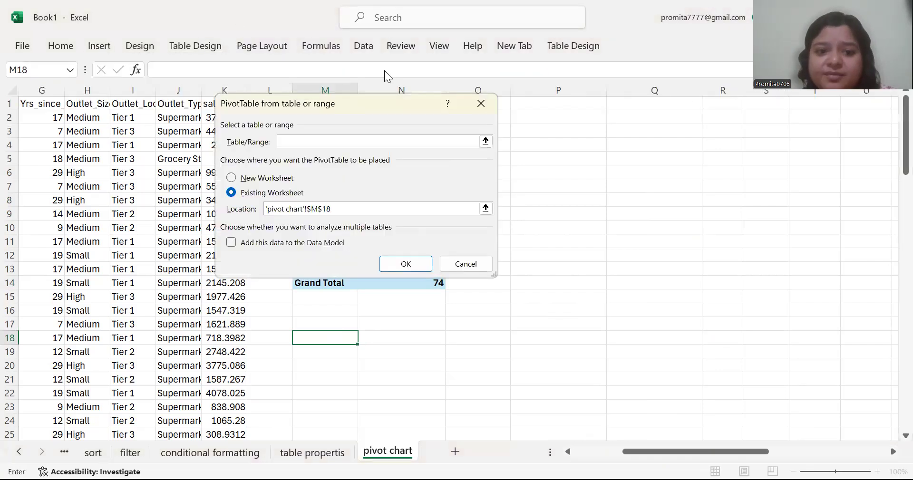
click(485, 142)
drag(42, 103, 232, 425)
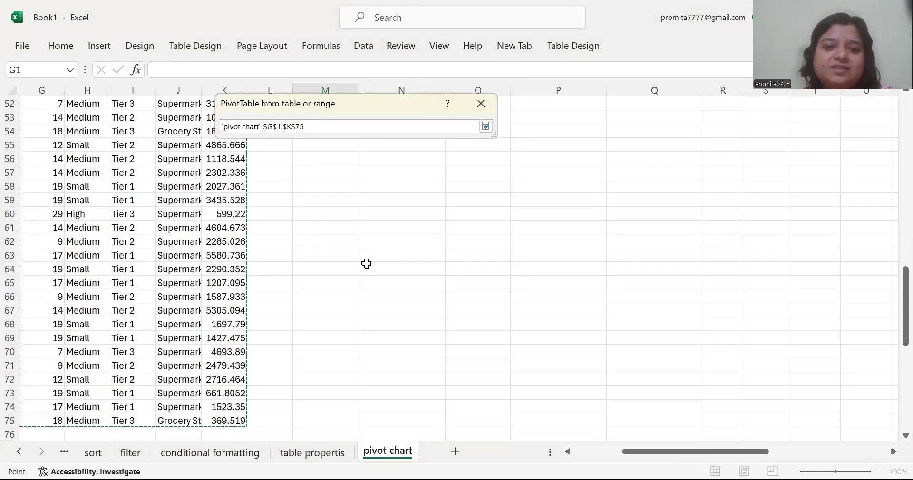
click(486, 126)
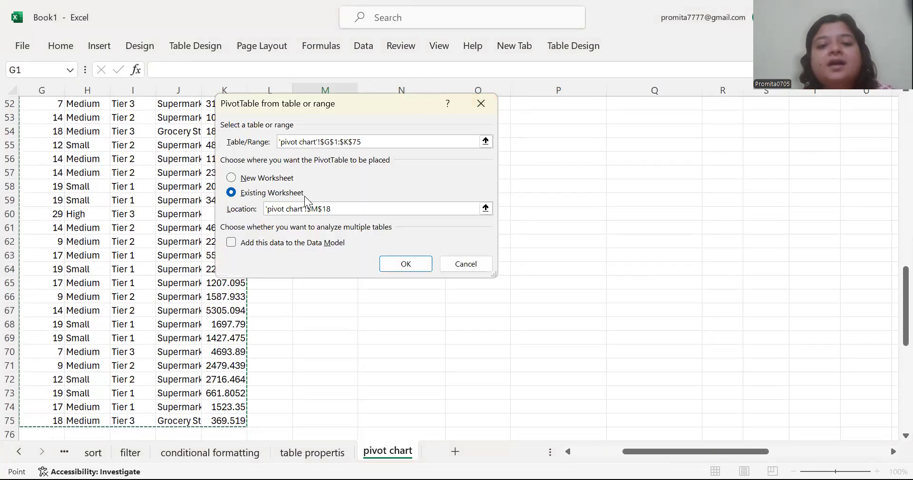
click(232, 178)
click(232, 193)
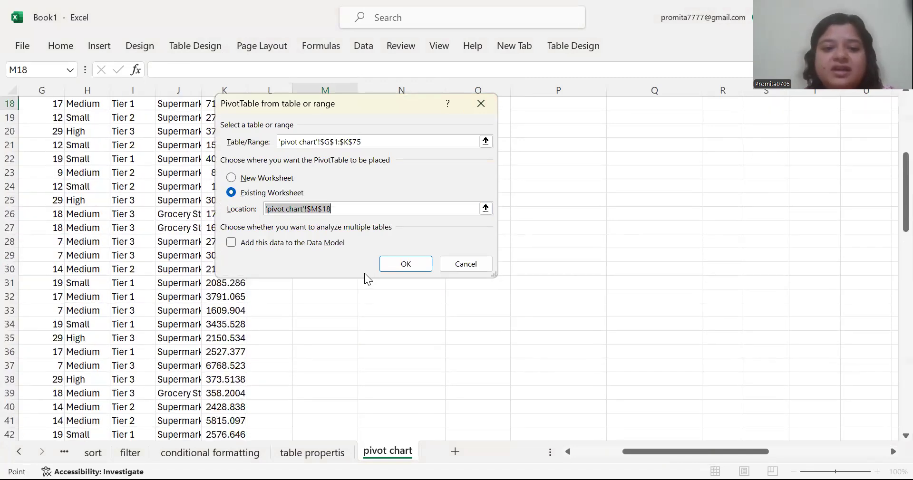
click(395, 264)
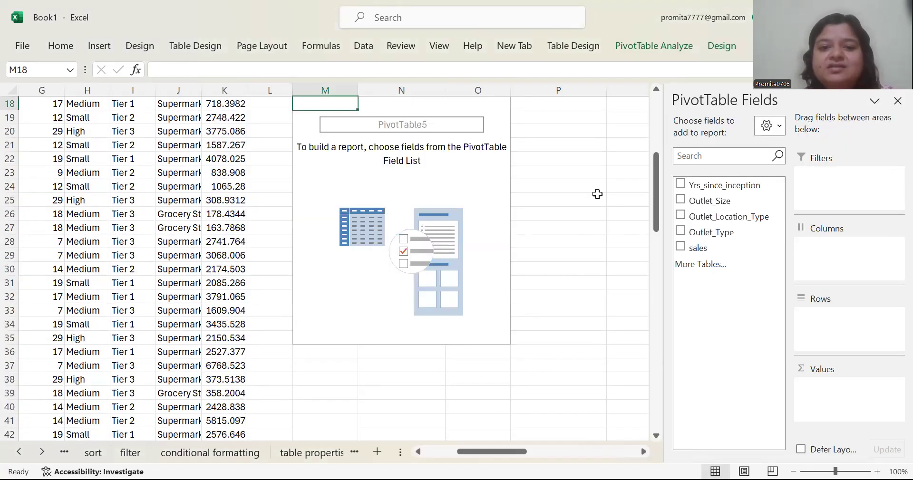
Add Outlet_Size to the new PivotTable's Columns area and sales to its Values area
click(656, 89)
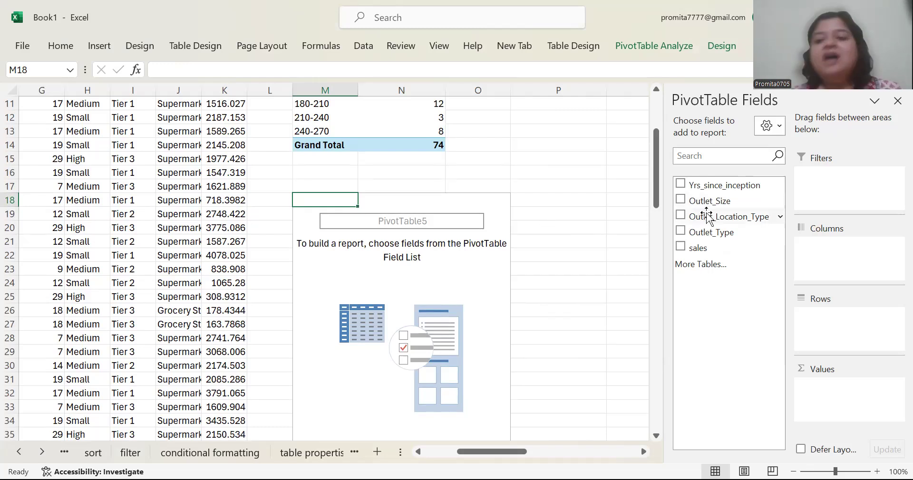
drag(718, 200, 815, 257)
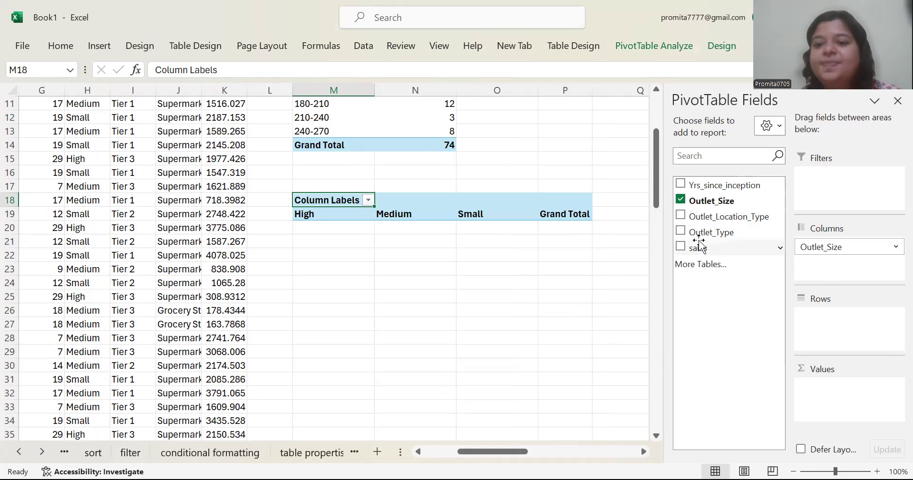
drag(698, 247, 832, 391)
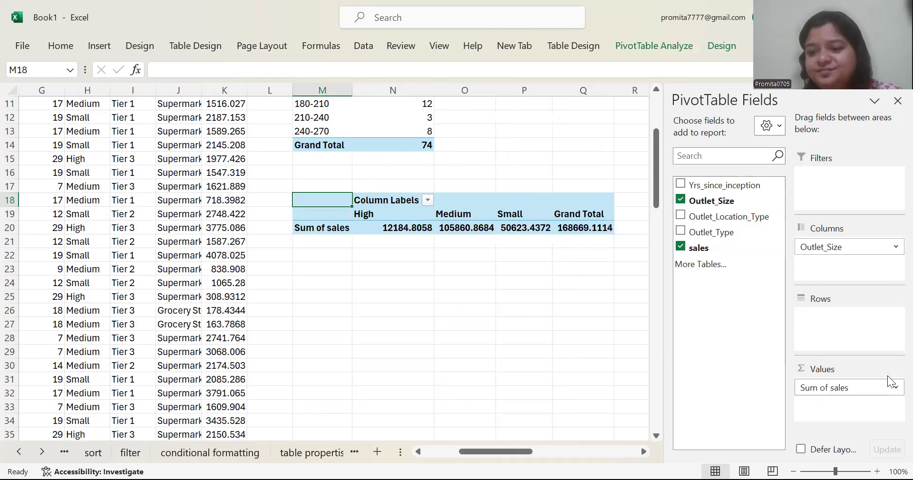
Change the sales value field to be summarized by Count
click(896, 388)
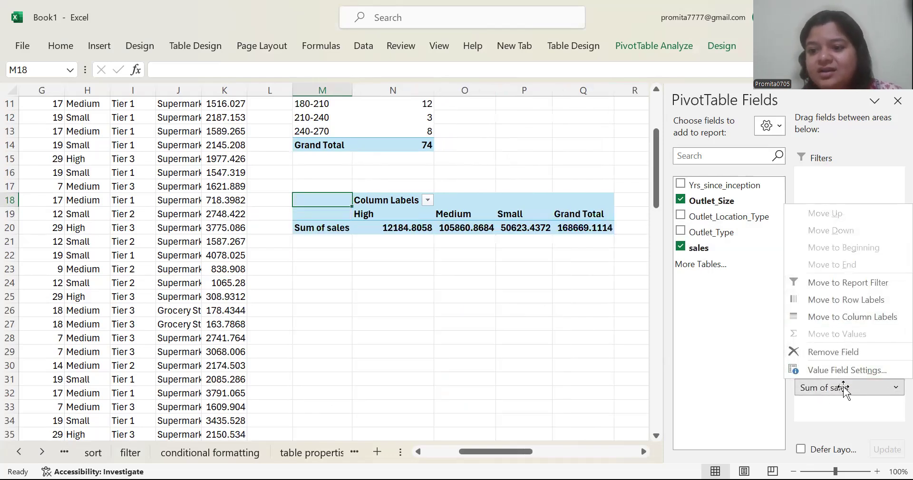
click(845, 373)
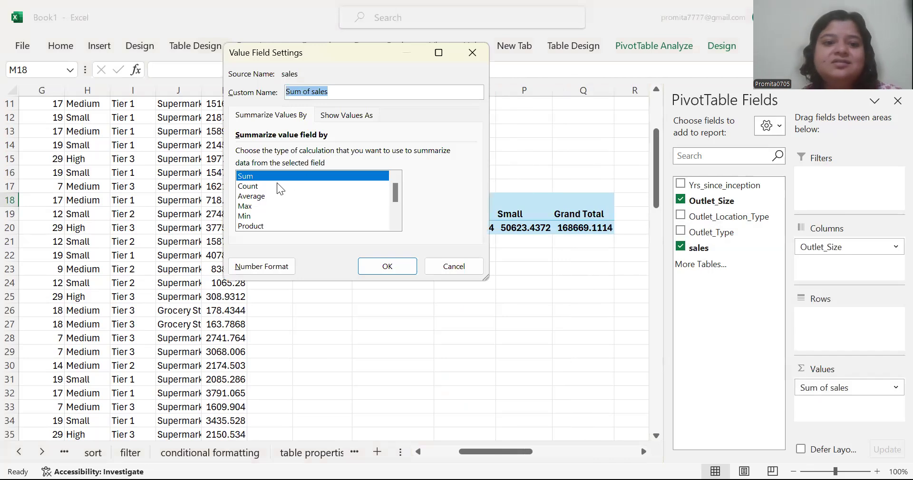
click(275, 186)
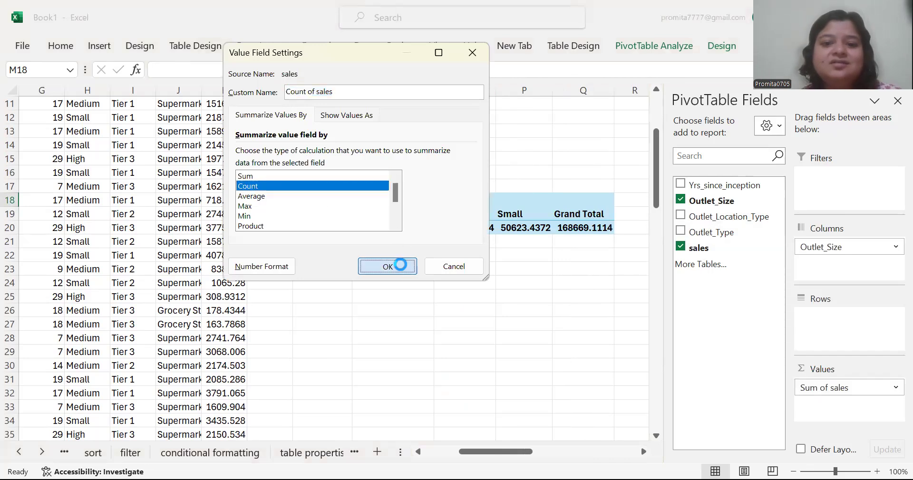
click(404, 267)
Check the sales count for each outlet size, and add sales to the Rows area as well
click(388, 233)
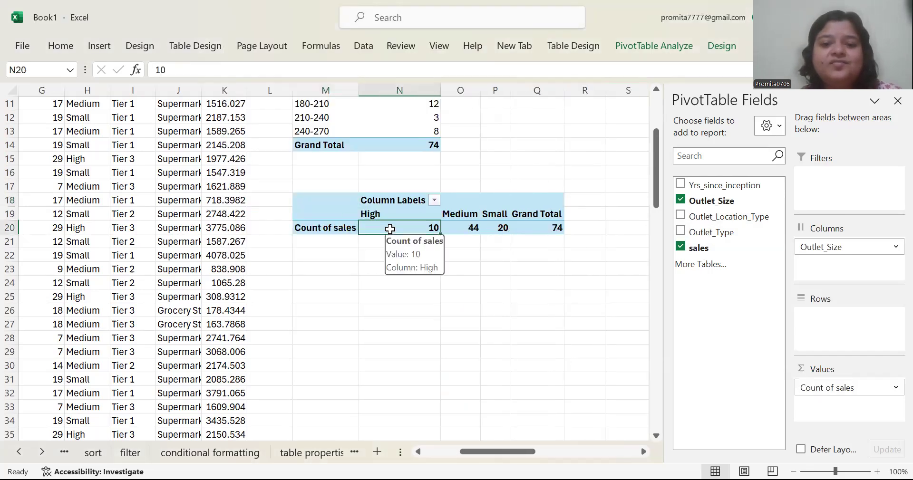
click(417, 204)
click(418, 215)
click(418, 227)
click(475, 225)
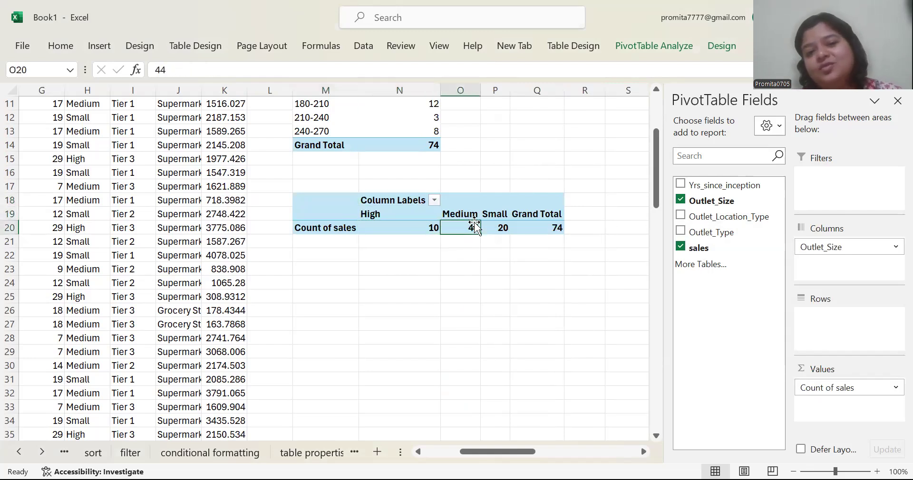
click(405, 209)
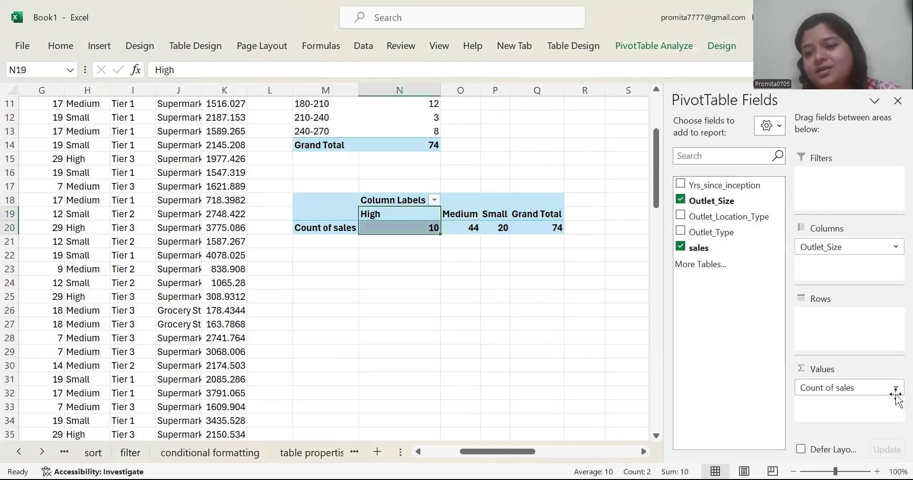
drag(700, 248, 839, 329)
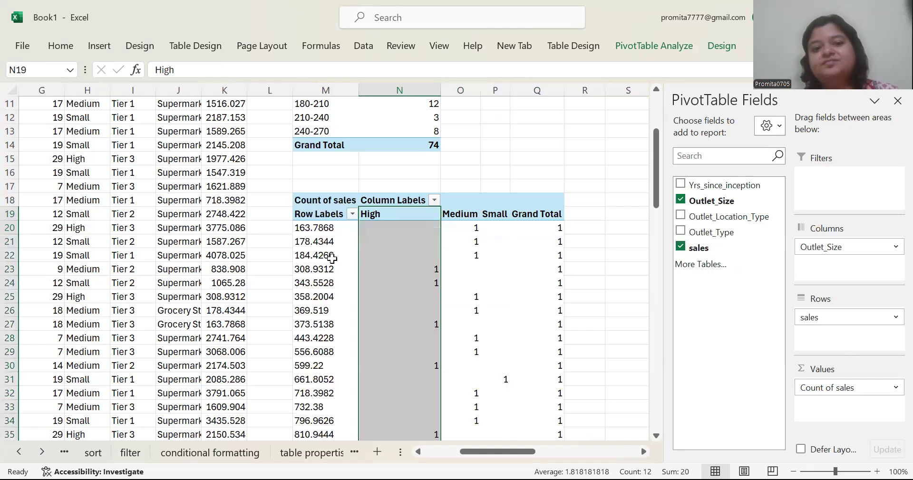
Examine the individual sales row labels and their counts under each outlet size
click(332, 242)
click(329, 228)
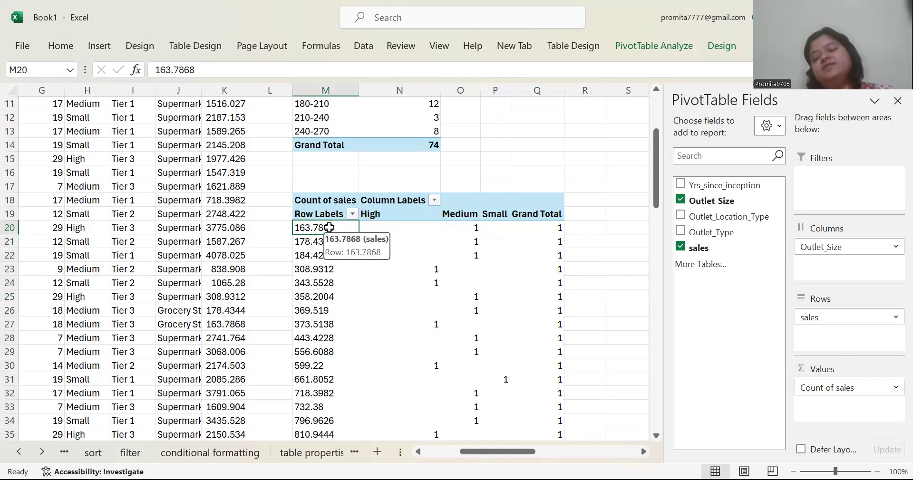
key(Down)
key(Down)
key(Down)
key(Down)
key(Down)
key(Down)
key(Down)
key(Down)
key(Down)
key(Down)
key(Down)
key(Up)
key(Up)
key(Up)
key(Up)
key(Up)
key(Up)
key(Up)
key(Up)
key(Up)
key(Up)
key(Up)
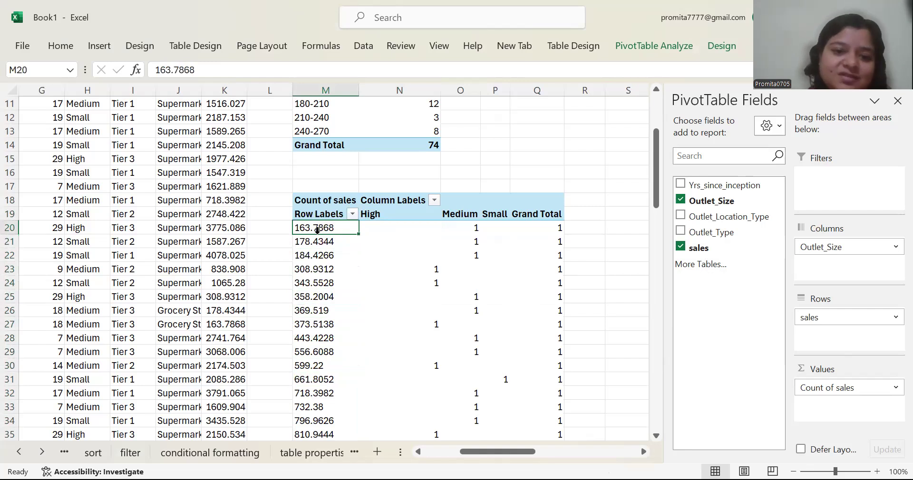
click(317, 234)
click(309, 267)
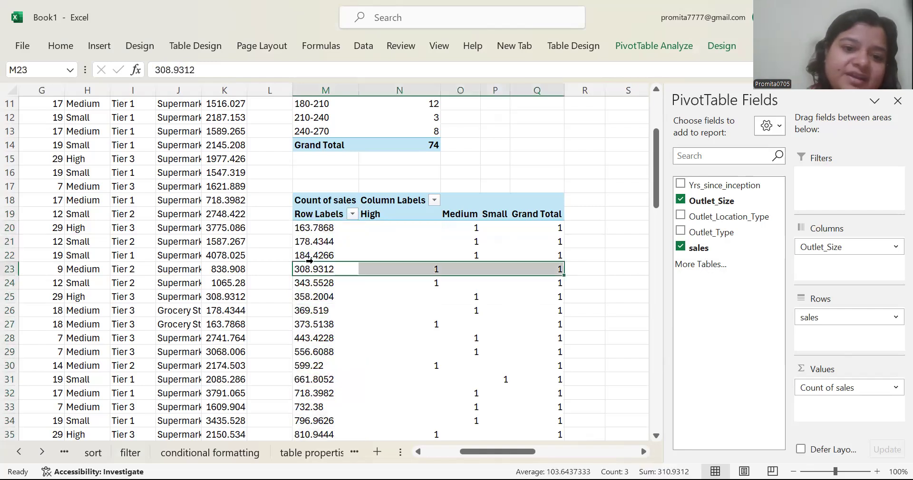
click(315, 247)
click(315, 246)
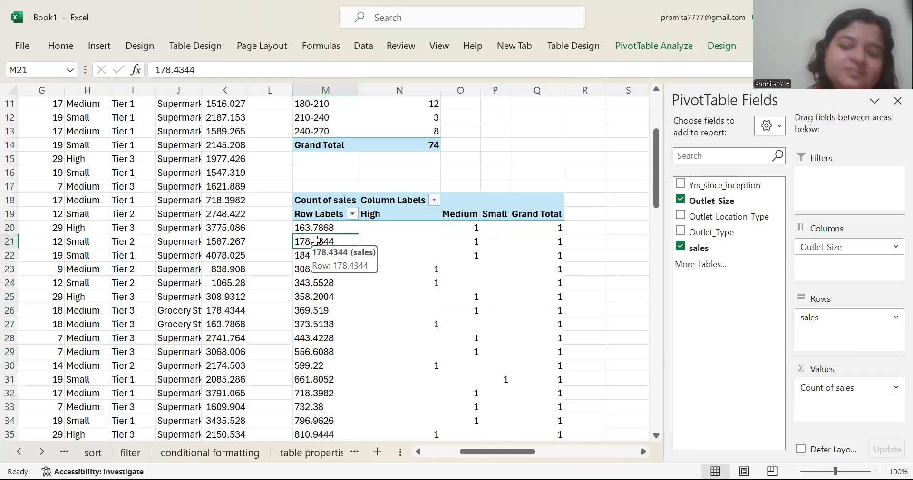
Start grouping the sales row labels in the lower PivotTable, with a starting value of 100
right_click(317, 247)
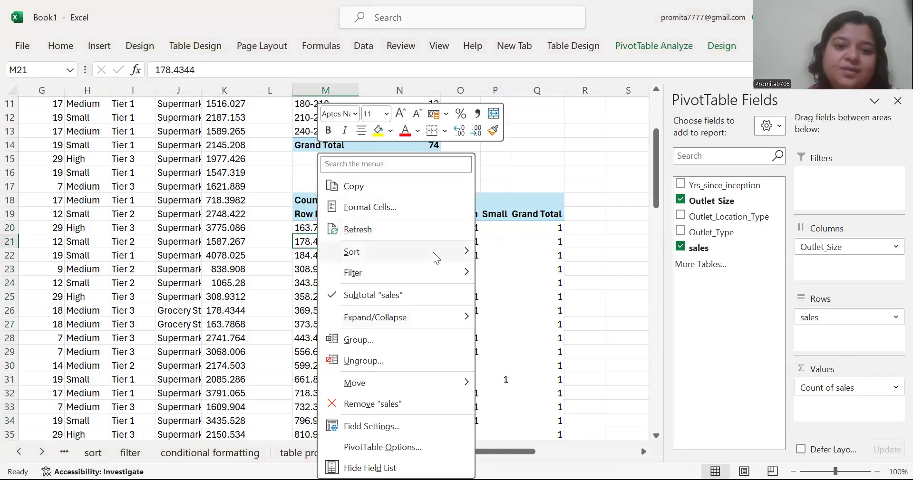
click(404, 336)
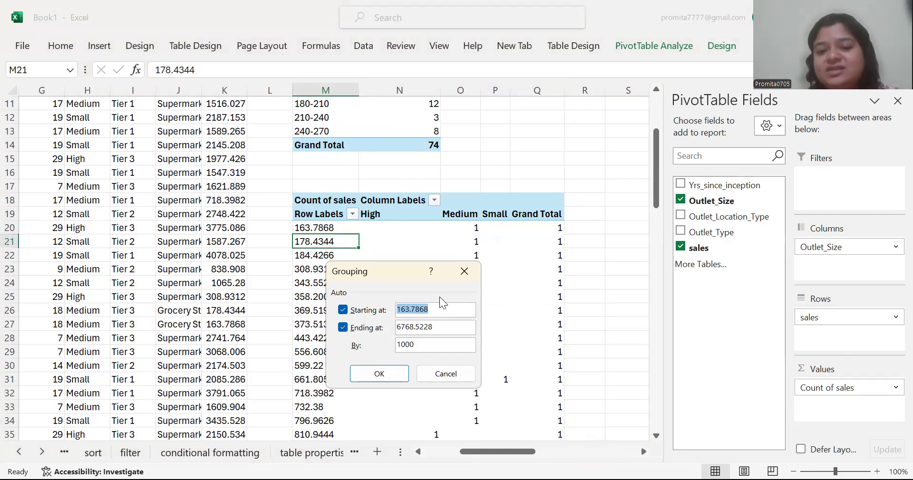
click(434, 309)
key(BackSpace)
key(BackSpace)
key(BackSpace)
key(BackSpace)
key(BackSpace)
key(BackSpace)
key(BackSpace)
key(BackSpace)
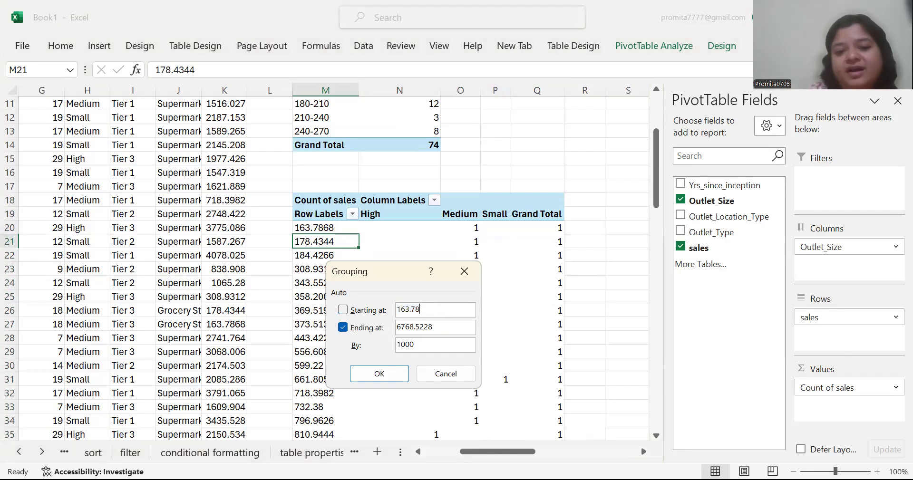
text(1000)
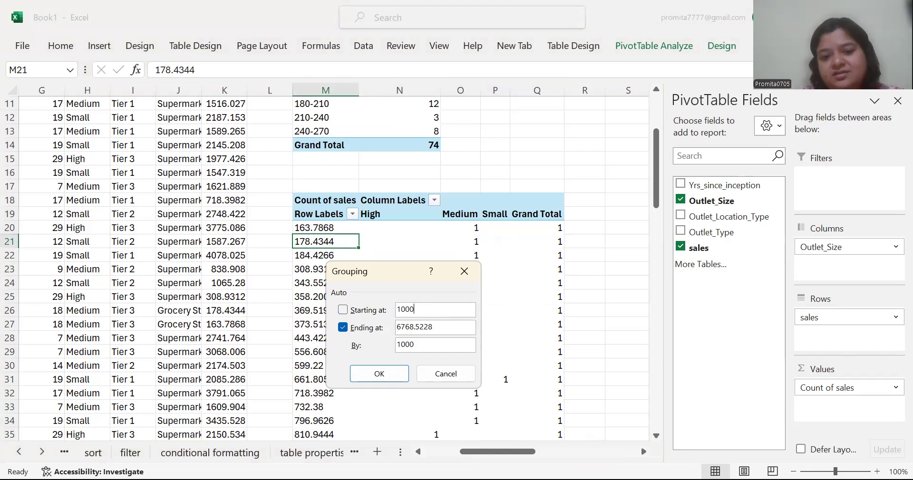
key(BackSpace)
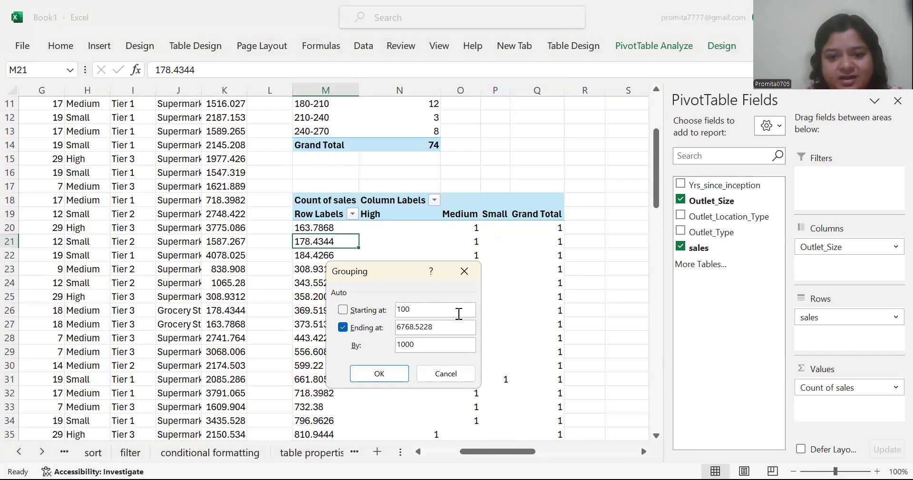
Set the grouping's ending value to 7000 and group the sales row labels in intervals of 1000
click(448, 327)
key(BackSpace)
key(BackSpace)
key(BackSpace)
key(BackSpace)
key(BackSpace)
key(BackSpace)
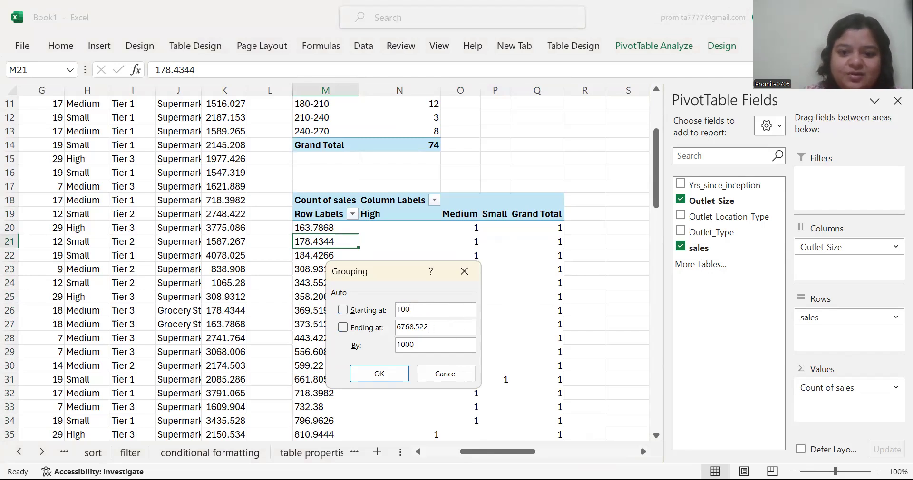
key(BackSpace)
key(BackSpace)
key(BackSpace)
text(7000)
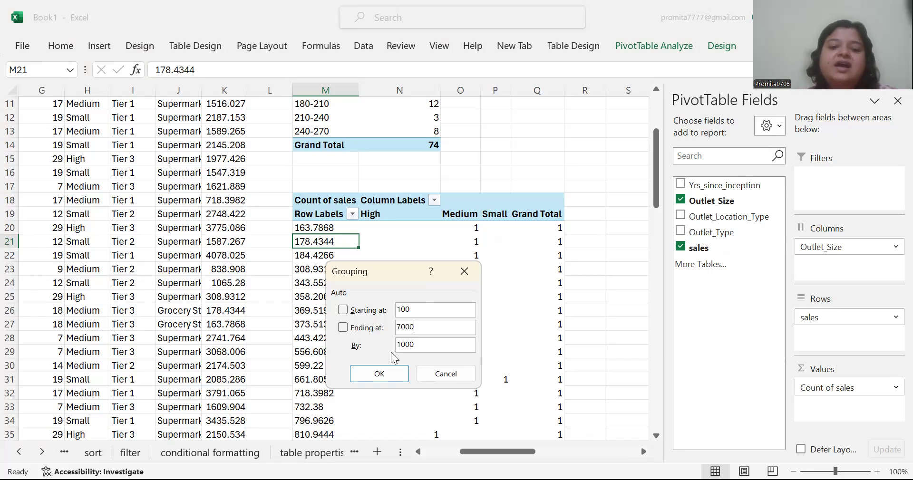
click(418, 348)
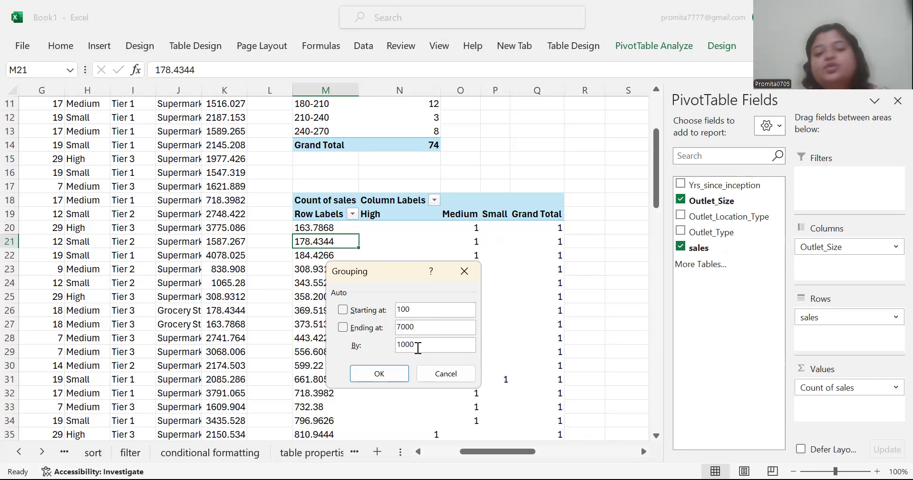
click(379, 374)
Examine the sales counts for each grouped sales range under the High, Medium and Small outlet sizes
click(316, 218)
click(317, 257)
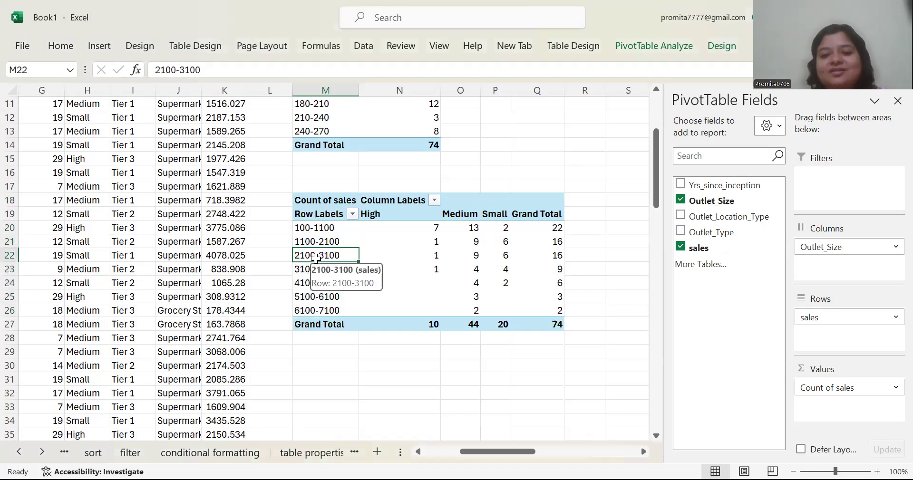
key(Up)
key(Up)
key(Right)
key(Right)
key(Right)
key(Down)
key(Down)
key(Down)
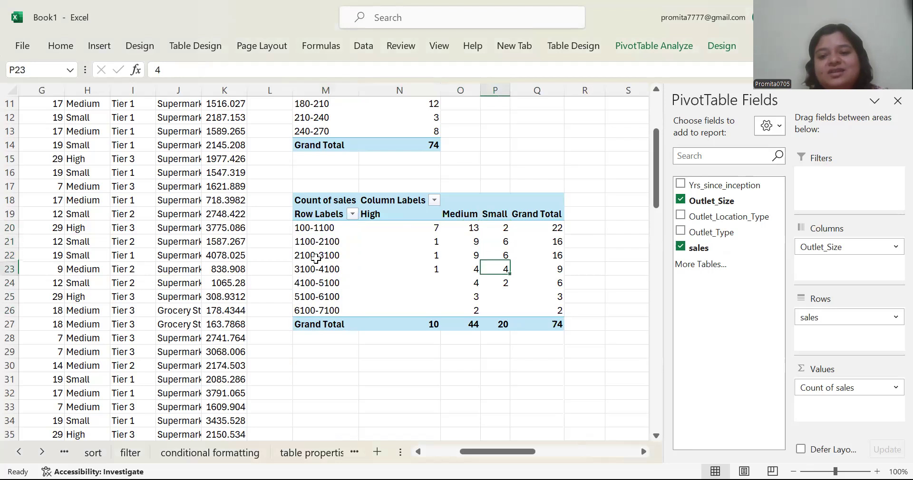
key(Left)
key(Left)
key(Down)
key(Down)
key(Down)
key(Right)
key(Right)
key(Right)
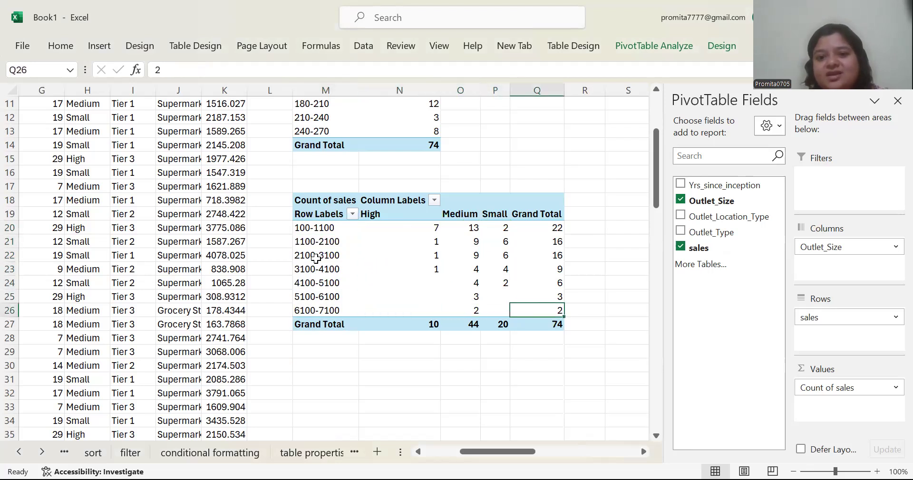
Go back up to the Item_MRP PivotTable and review its grouped ranges and counts for comparison
key(Right)
key(Left)
key(Left)
key(Up)
key(Up)
key(Up)
key(Up)
key(Up)
key(Up)
key(Up)
key(Up)
key(Up)
key(Up)
key(Up)
key(Up)
key(Up)
key(Up)
key(Up)
key(Up)
key(Up)
key(Up)
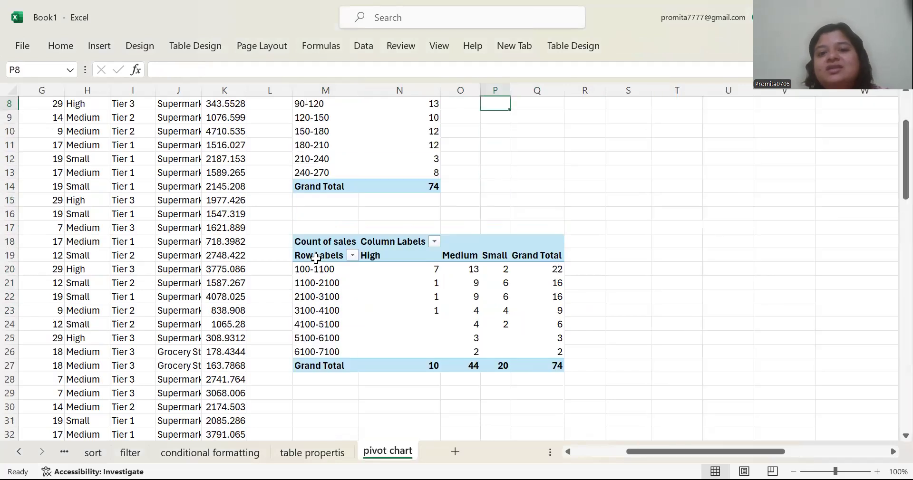
key(Left)
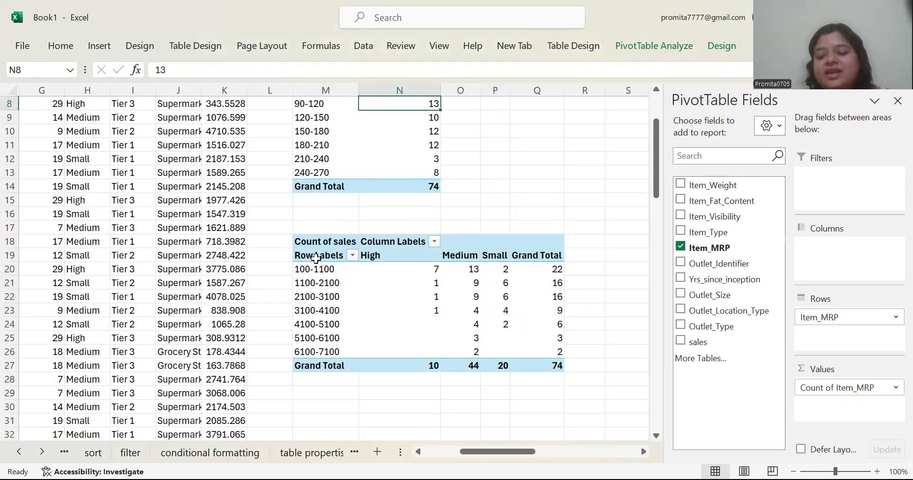
scroll(316, 258, up, 2)
Summarize the sales PivotTable's value field by Average, and select the 100-1100 row from its label through Grand Total
key(Down)
key(Down)
key(Down)
key(Down)
key(Down)
key(Down)
key(Down)
key(Down)
key(Down)
key(Down)
key(Down)
key(Down)
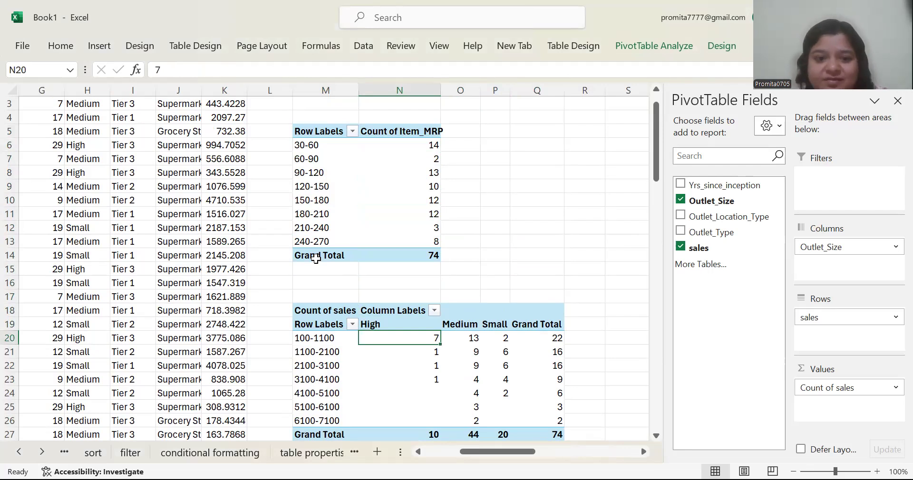
click(894, 389)
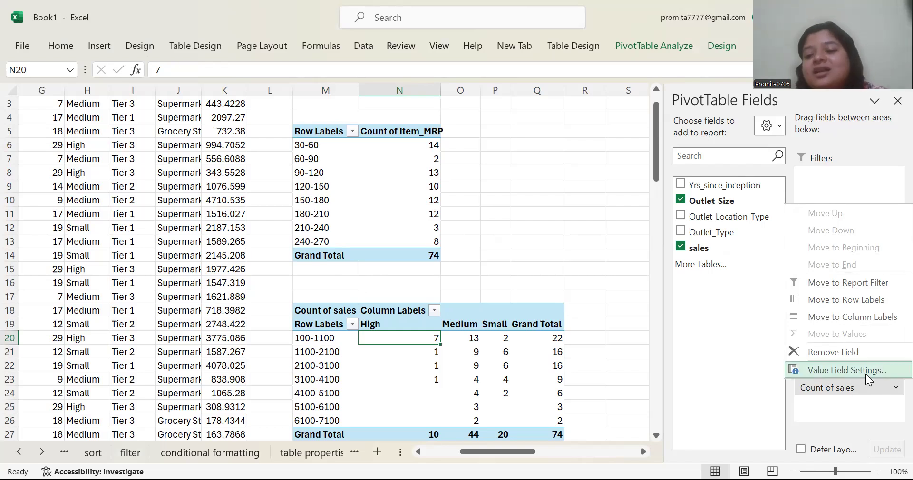
click(846, 370)
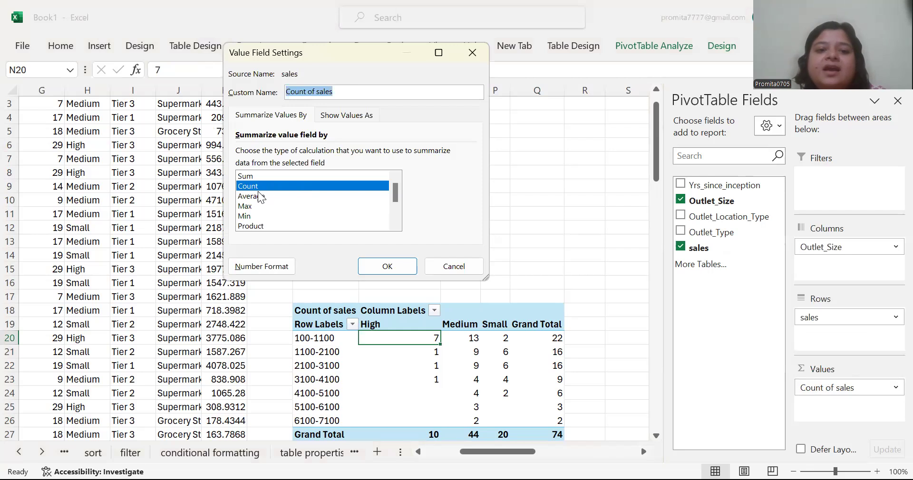
click(259, 197)
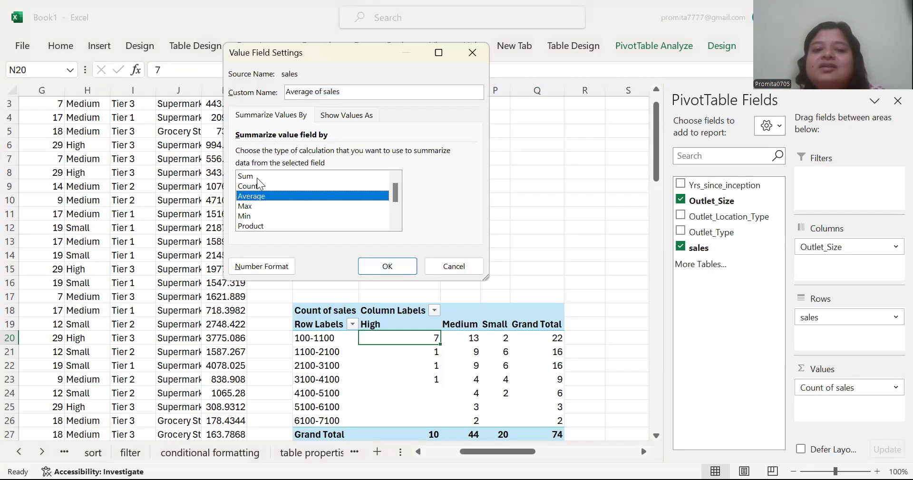
click(403, 267)
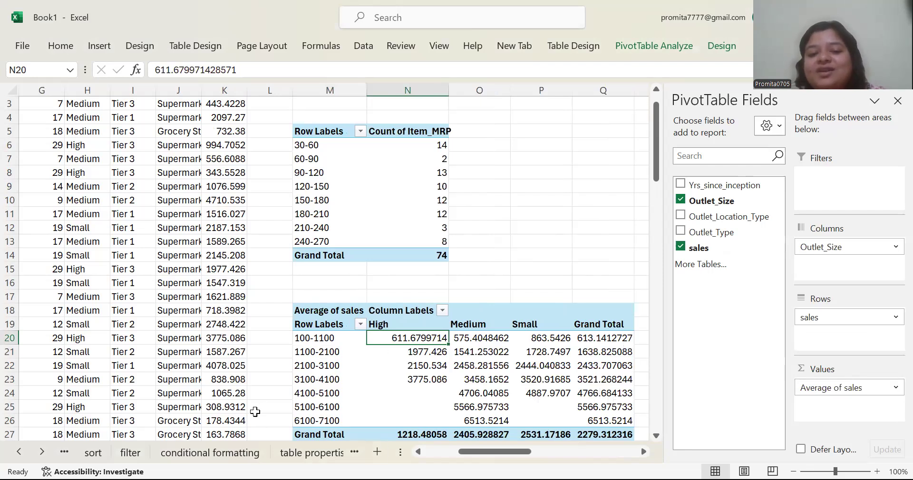
click(294, 338)
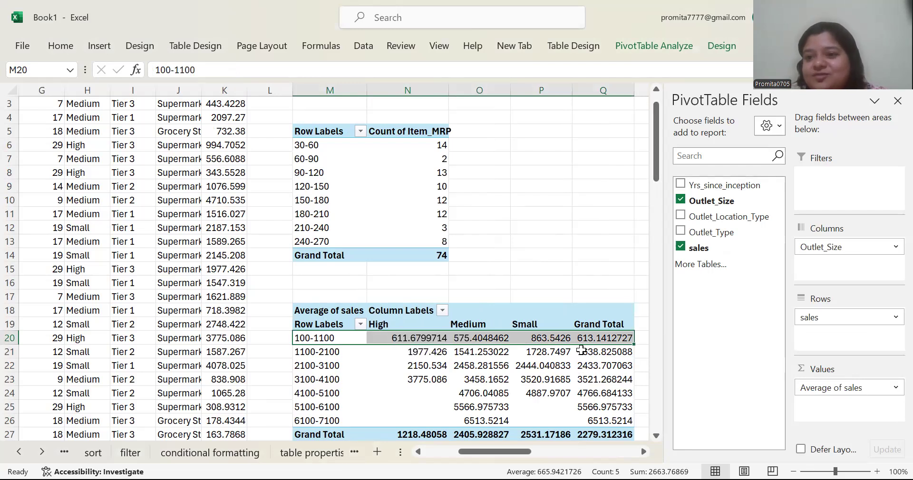
mouse_move(581, 351)
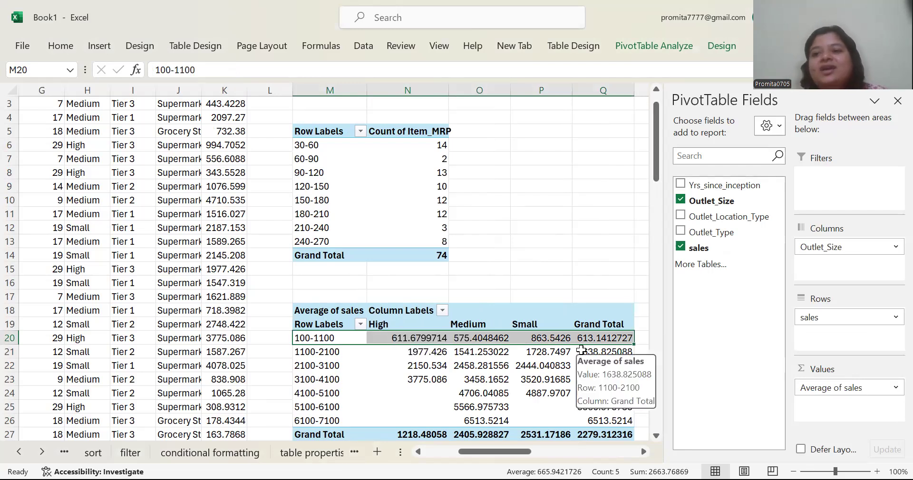